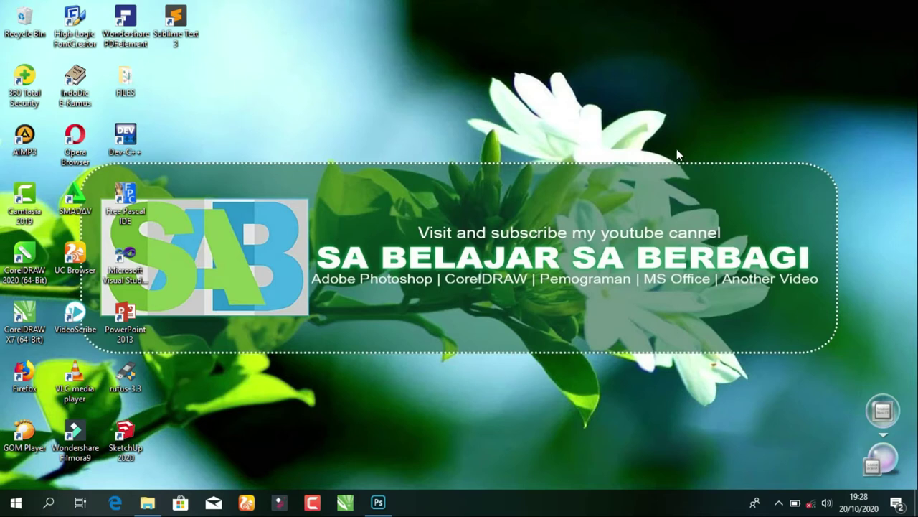
# Refresh the desktop from its right-click menu
pyautogui.rightClick(619, 137)
pyautogui.click(641, 177)
pyautogui.rightClick(509, 188)
pyautogui.click(548, 230)
pyautogui.moveTo(379, 502)
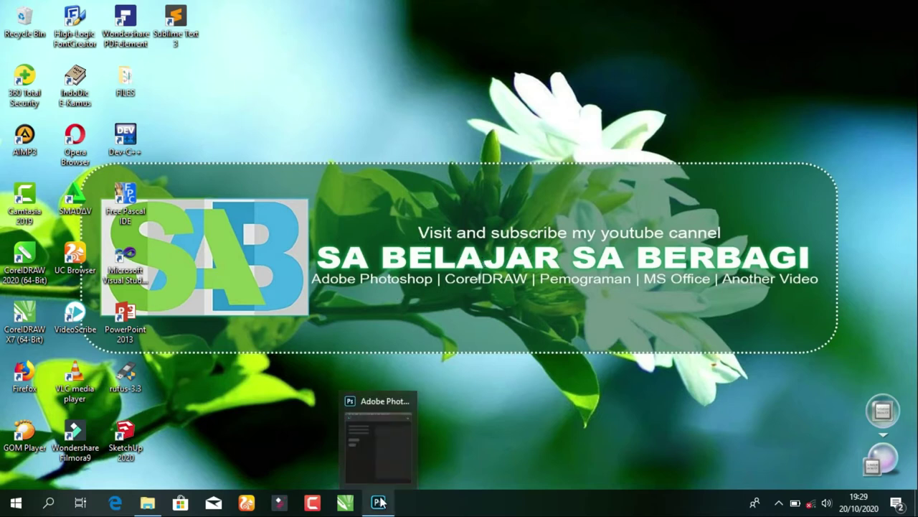
# Maximize Photoshop, leave Home, close the Timeline tab group and collapse the side panels
pyautogui.click(381, 474)
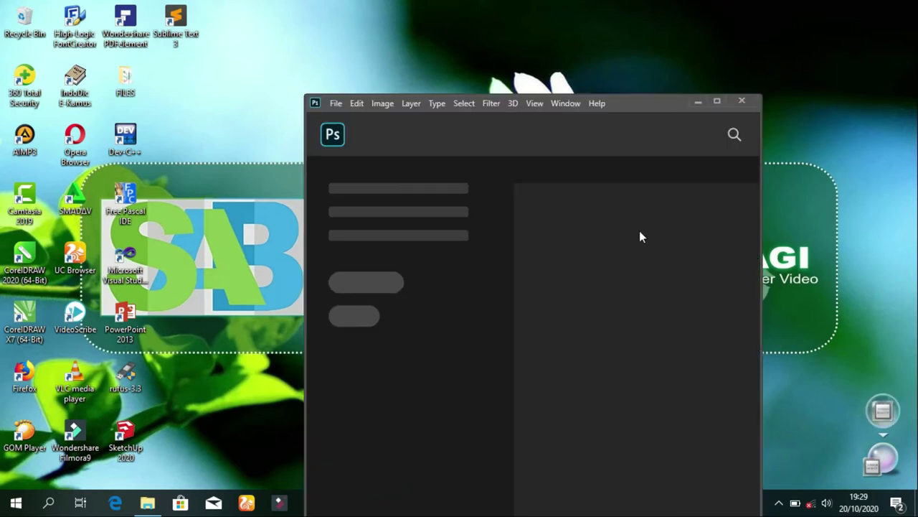
pyautogui.click(722, 102)
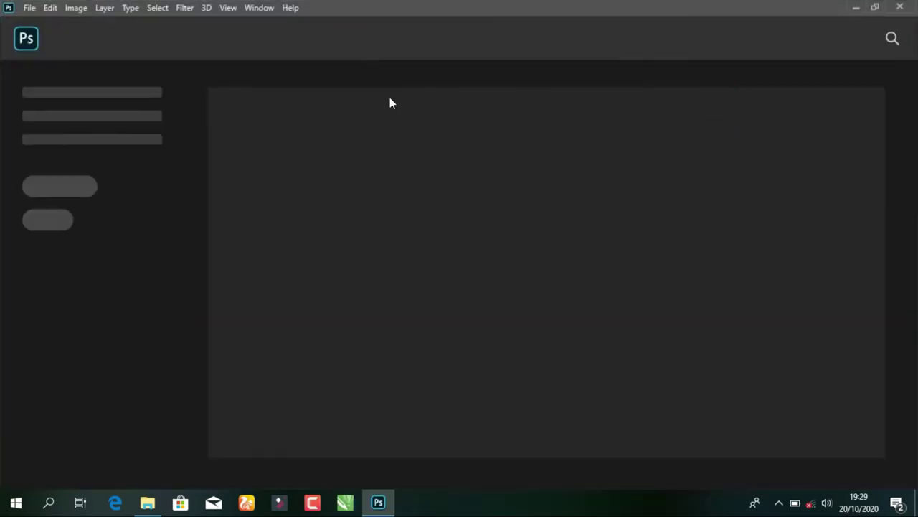
pyautogui.click(27, 40)
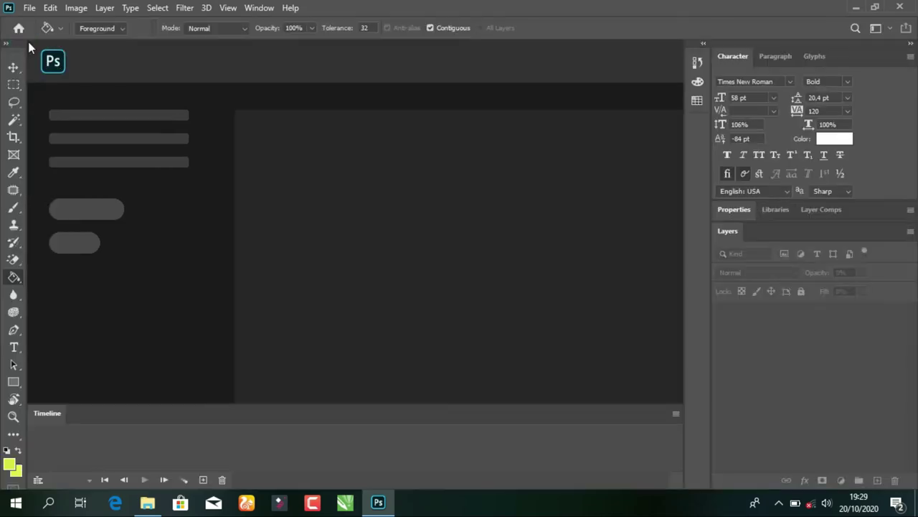
pyautogui.click(675, 415)
pyautogui.click(703, 401)
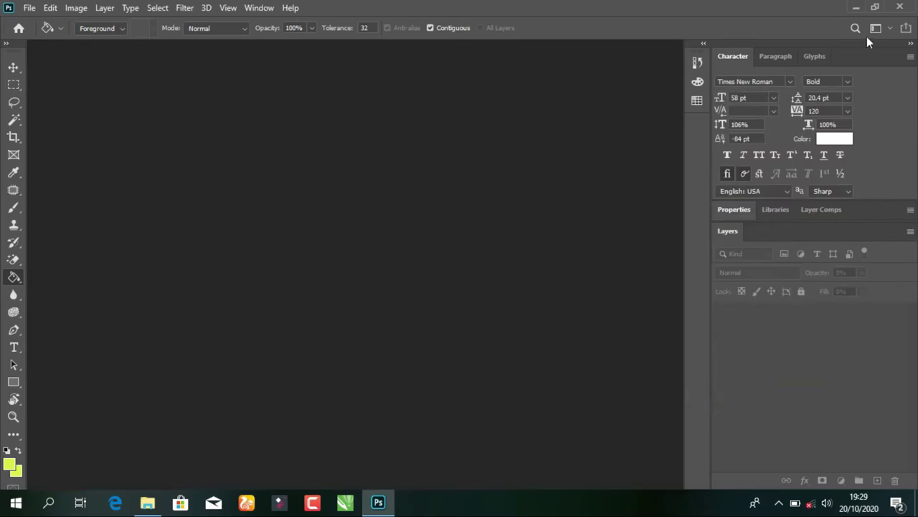
pyautogui.click(910, 43)
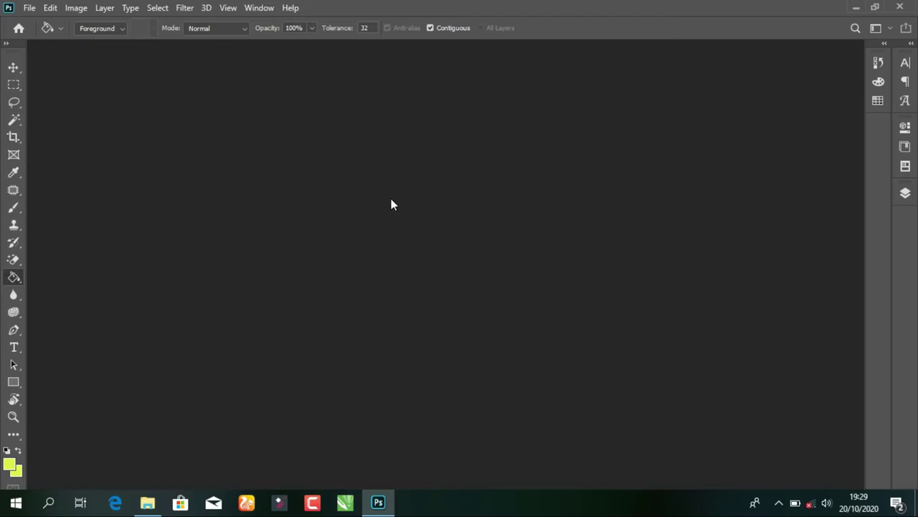
pyautogui.click(147, 503)
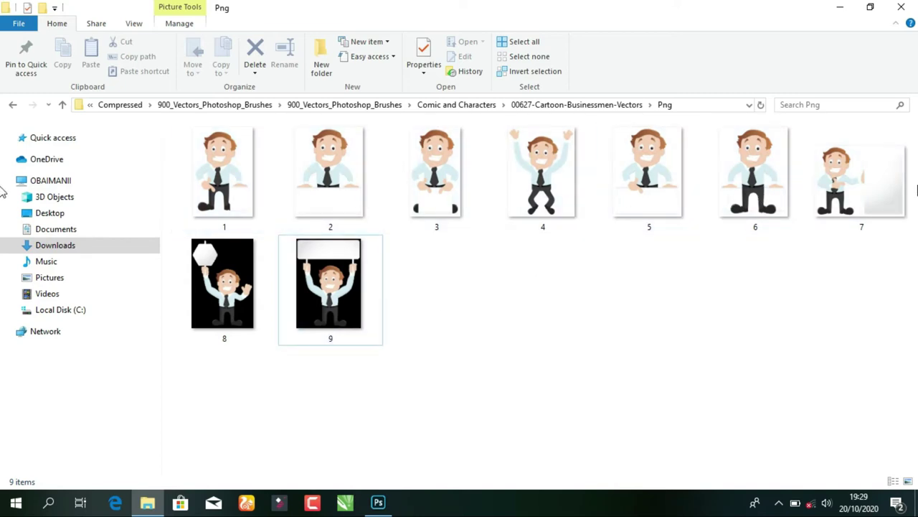
# Select all nine PNGs (1.png–9.png) in the Png folder and drag them into Photoshop
pyautogui.click(233, 194)
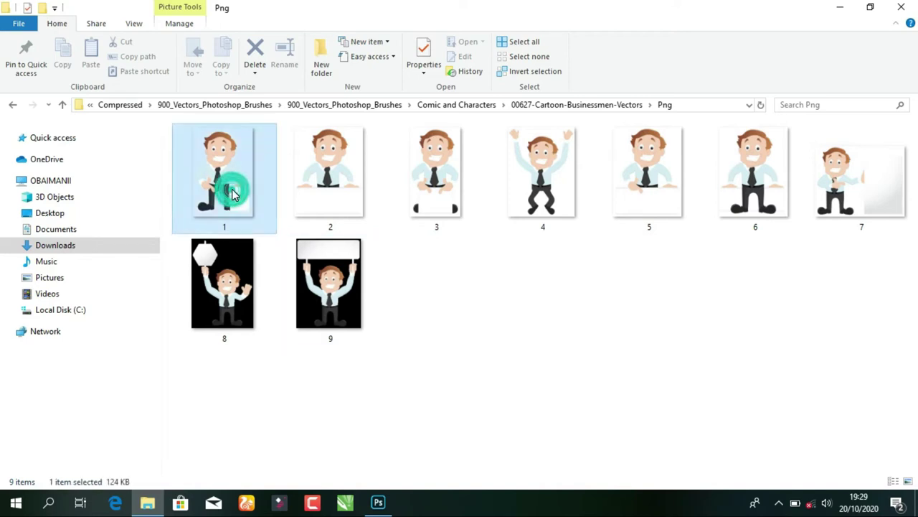
pyautogui.keyDown('shift'); pyautogui.click(346, 290); pyautogui.keyUp('shift')
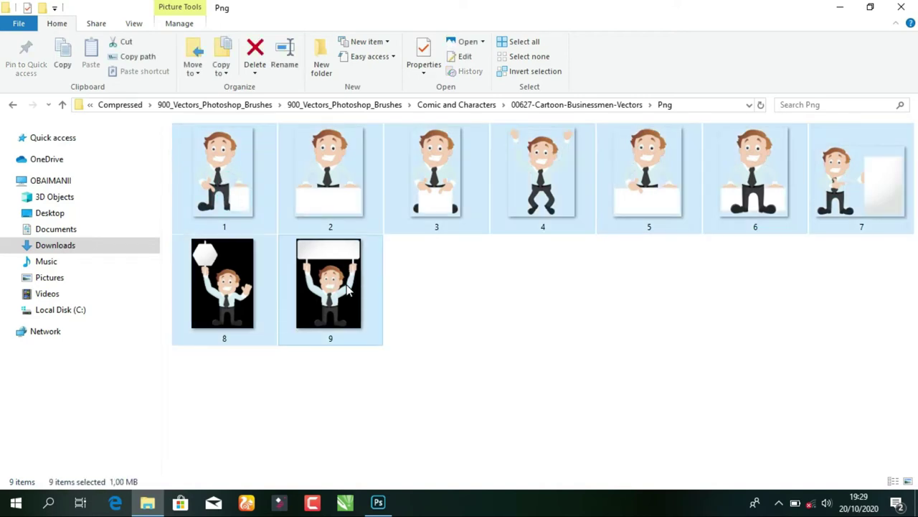
pyautogui.click(243, 209)
pyautogui.keyDown('shift'); pyautogui.click(319, 283); pyautogui.keyUp('shift')
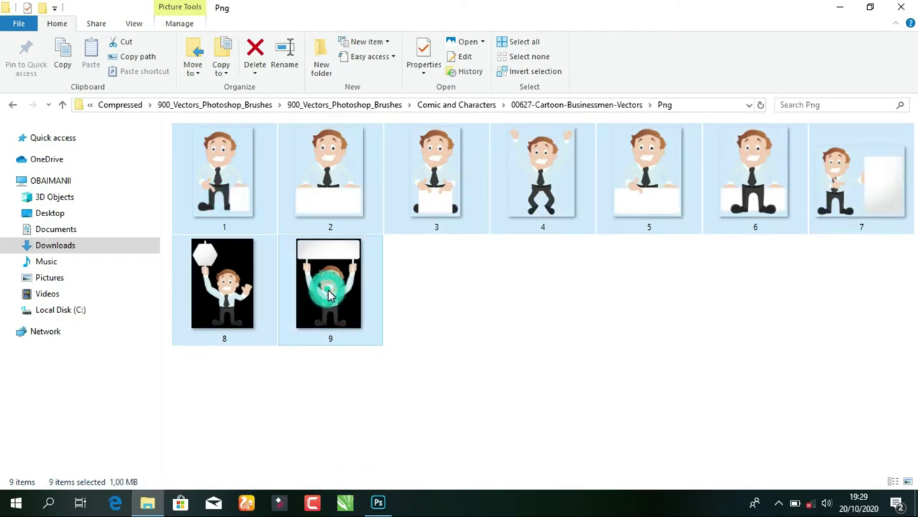
pyautogui.moveTo(319, 283)
pyautogui.mouseDown()
pyautogui.moveTo(269, 313)
pyautogui.moveTo(316, 332)
pyautogui.moveTo(314, 322)
pyautogui.mouseUp()
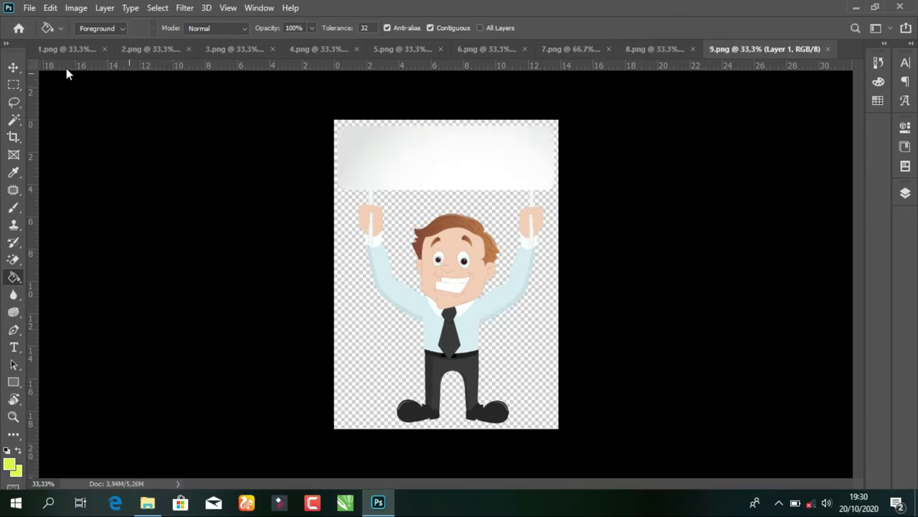
# Close documents 2.png through 9.png, keeping only 1.png open
pyautogui.click(19, 68)
pyautogui.click(71, 51)
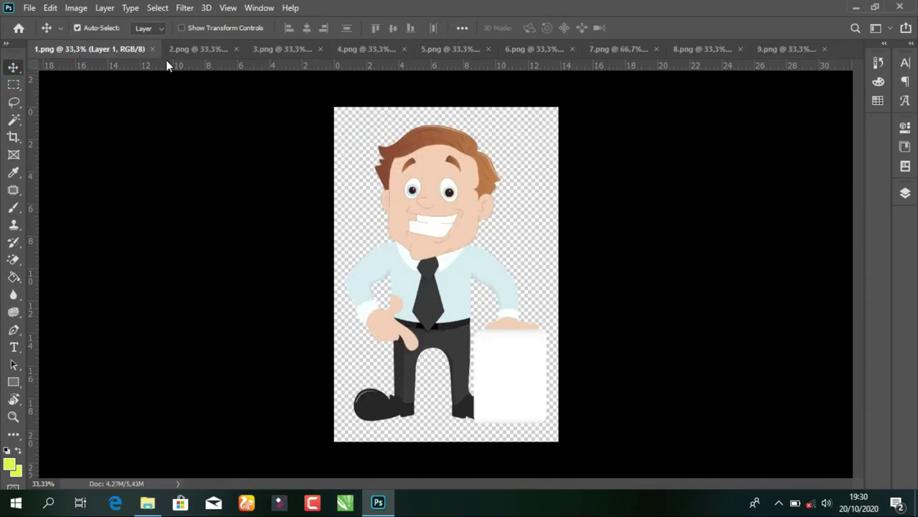
pyautogui.click(236, 48)
pyautogui.click(247, 49)
pyautogui.click(264, 49)
pyautogui.click(286, 48)
pyautogui.click(287, 49)
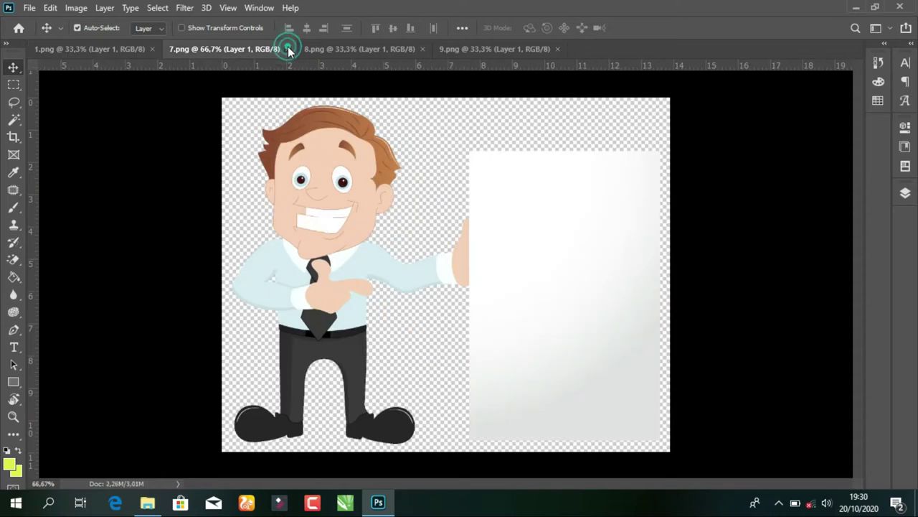
pyautogui.click(287, 48)
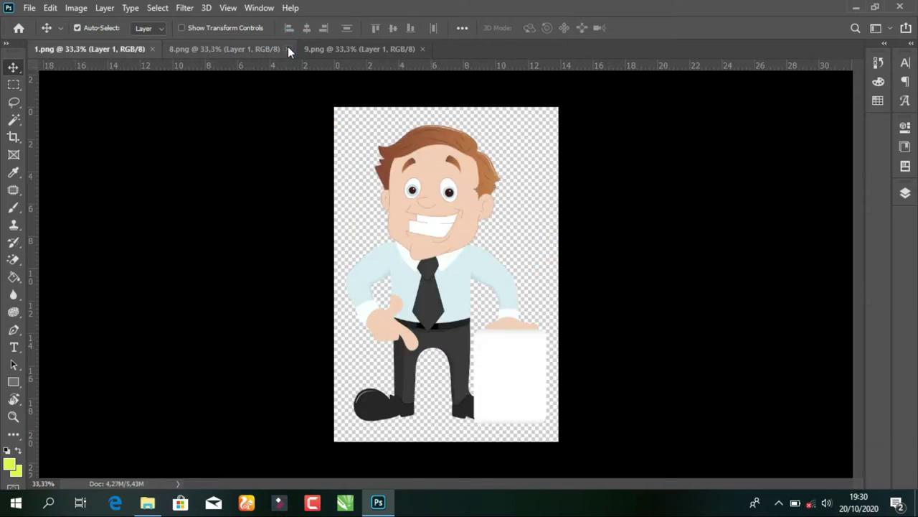
pyautogui.click(287, 49)
pyautogui.click(288, 49)
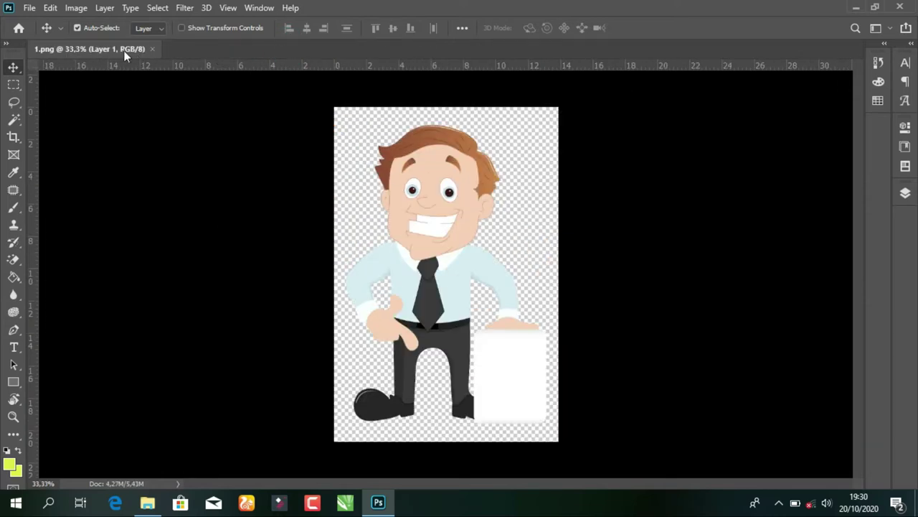
pyautogui.click(13, 84)
pyautogui.click(14, 67)
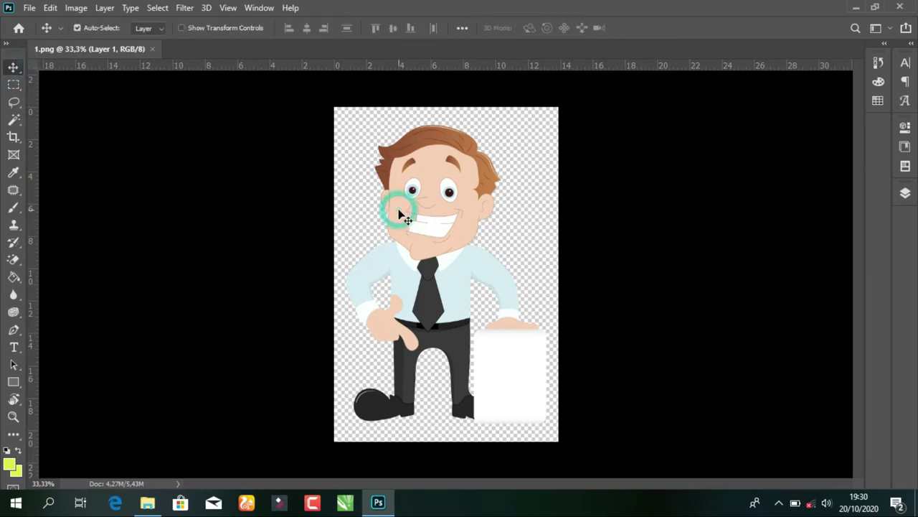
# Widen the 1.png canvas to landscape by cropping outward on both sides
pyautogui.press('c')
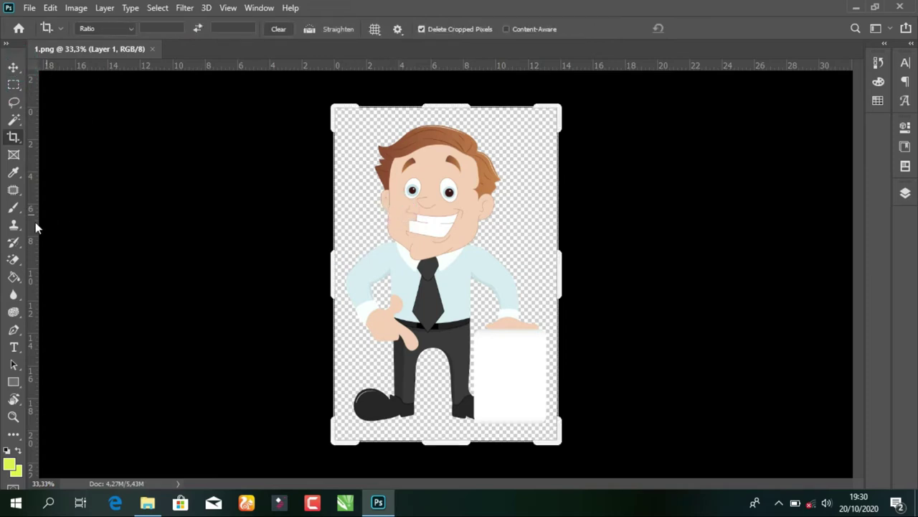
pyautogui.moveTo(330, 269); pyautogui.dragTo(227, 263)
pyautogui.moveTo(661, 278); pyautogui.dragTo(755, 294)
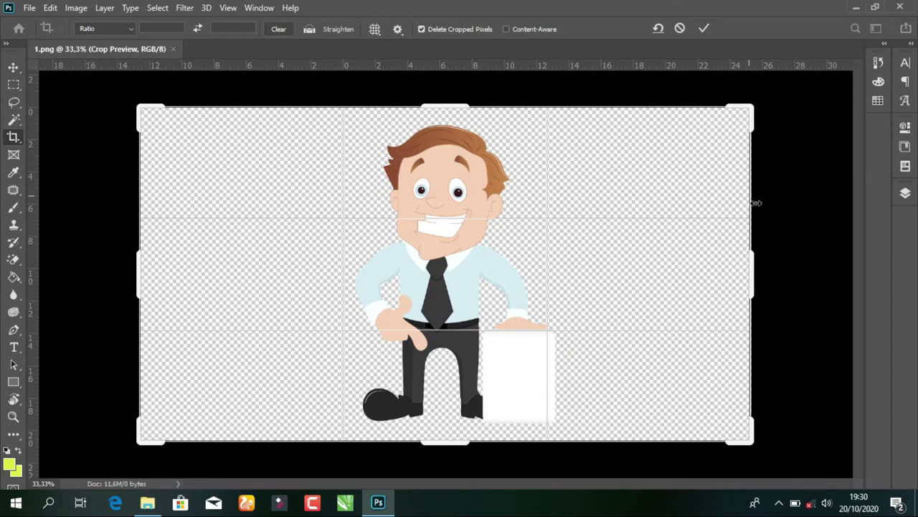
pyautogui.moveTo(758, 260); pyautogui.dragTo(774, 262)
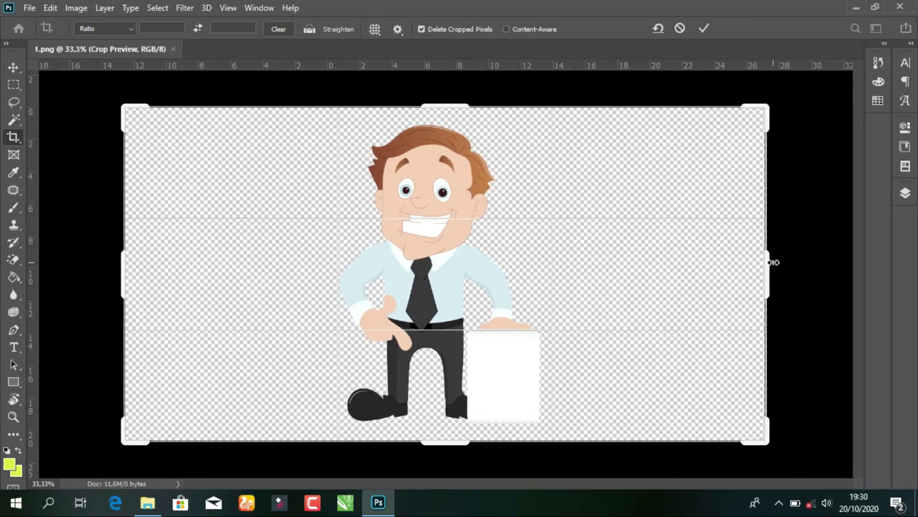
pyautogui.press('Return')
# Centre the businessman vertically and horizontally on the canvas, then deselect
pyautogui.click(14, 68)
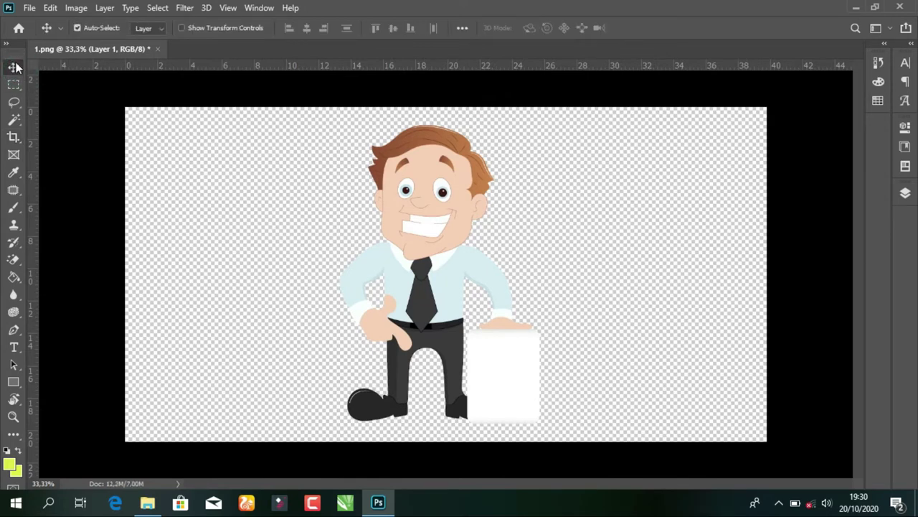
pyautogui.press('ctrl')
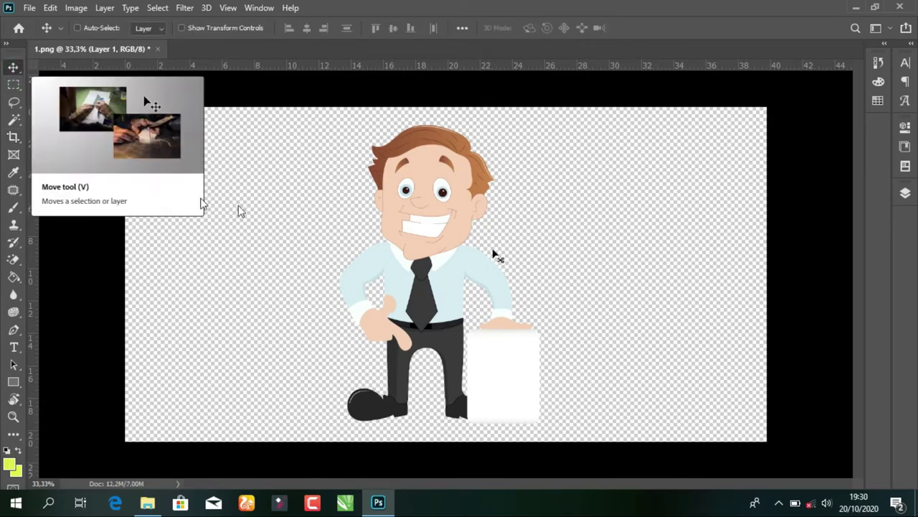
pyautogui.hotkey('ctrl', 'a')
pyautogui.click(393, 27)
pyautogui.click(393, 26)
pyautogui.click(307, 28)
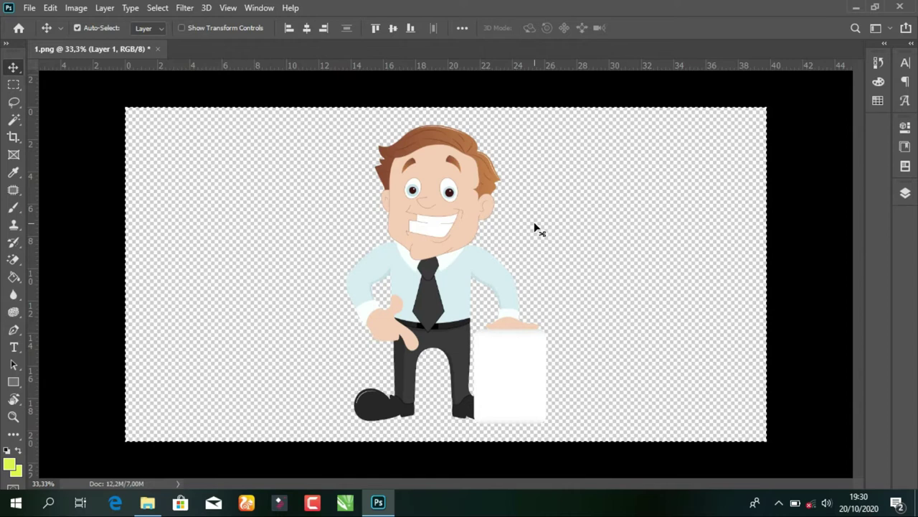
pyautogui.hotkey('ctrl', 'd')
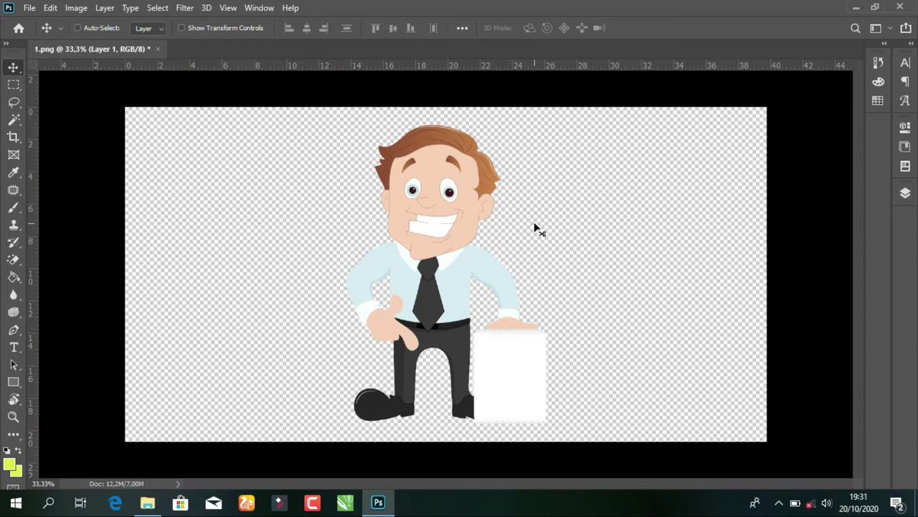
# Open and dismiss the canvas and pasteboard colour context menus, then deselect
pyautogui.hotkey('ctrl', 'a')
pyautogui.rightClick(341, 192)
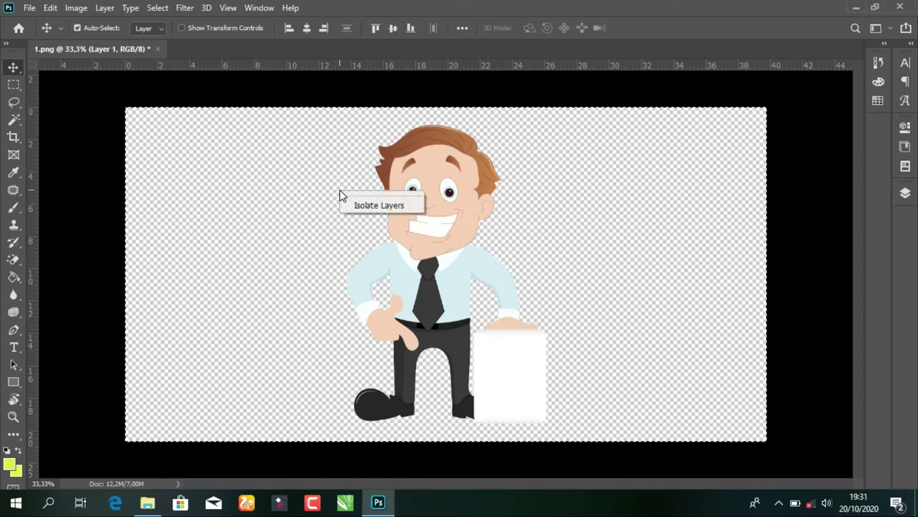
pyautogui.click(343, 112)
pyautogui.rightClick(343, 105)
pyautogui.click(297, 142)
pyautogui.rightClick(296, 142)
pyautogui.click(481, 207)
pyautogui.hotkey('ctrl', 'd')
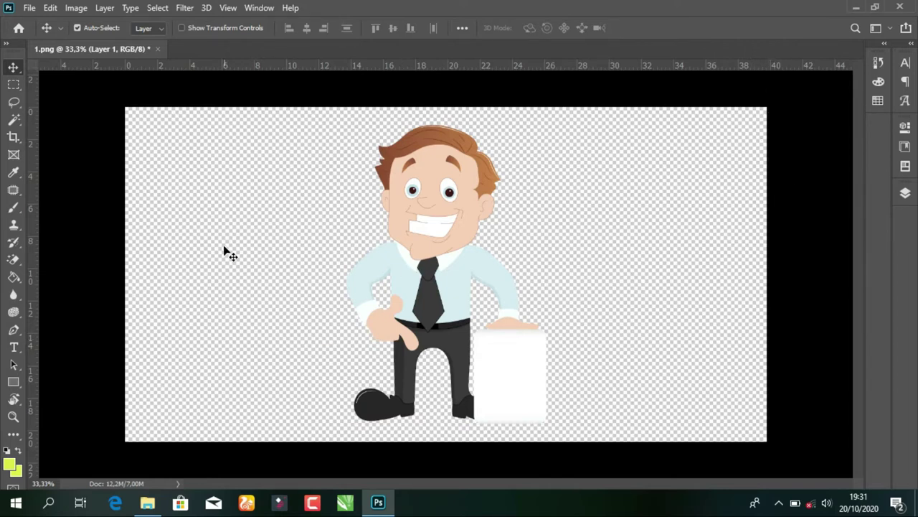
# Add a new empty Layer 2 beneath Layer 1 and select it
pyautogui.click(904, 194)
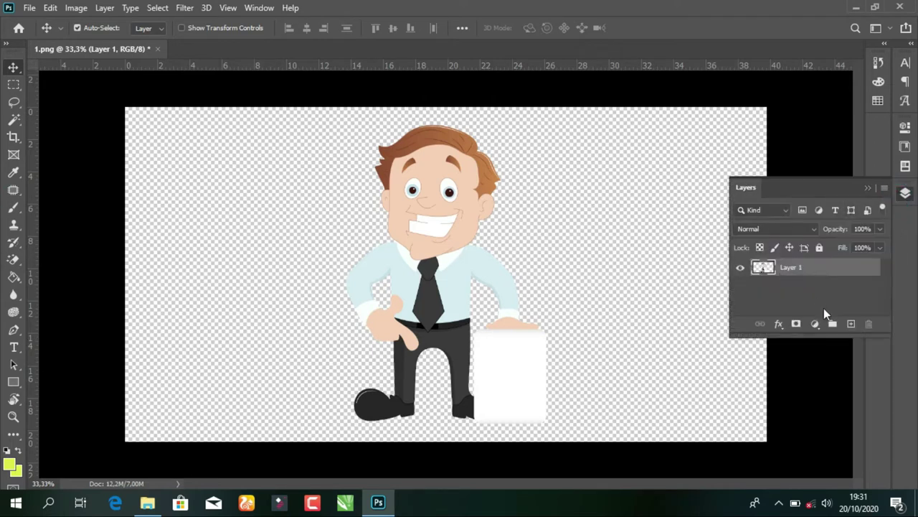
pyautogui.click(818, 290)
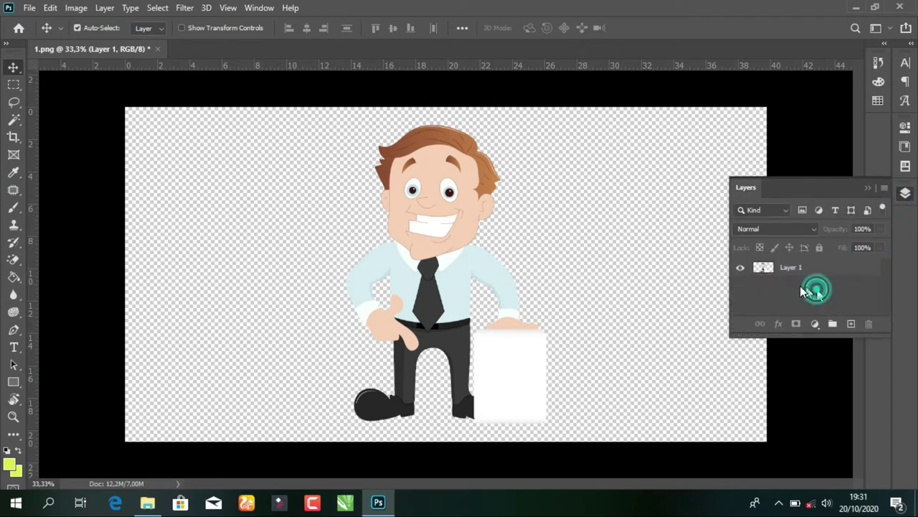
pyautogui.click(852, 324)
pyautogui.moveTo(801, 266); pyautogui.dragTo(793, 301)
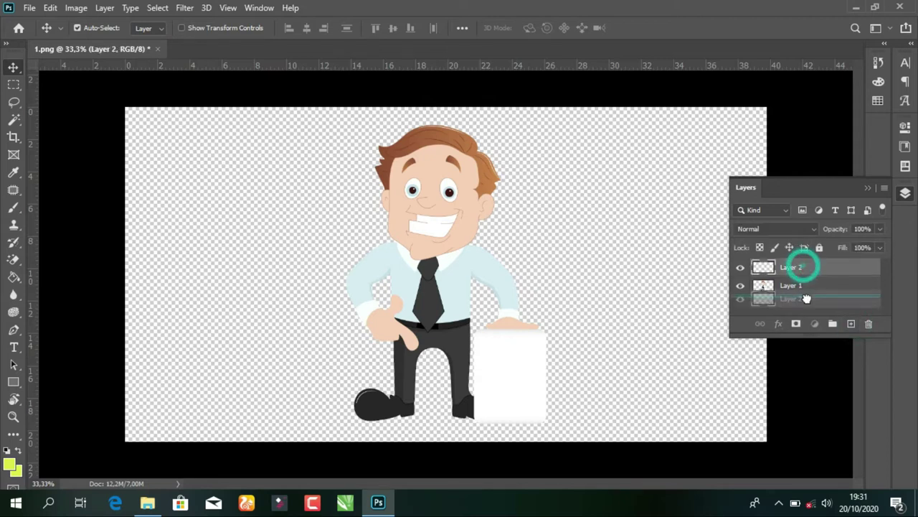
pyautogui.click(792, 288)
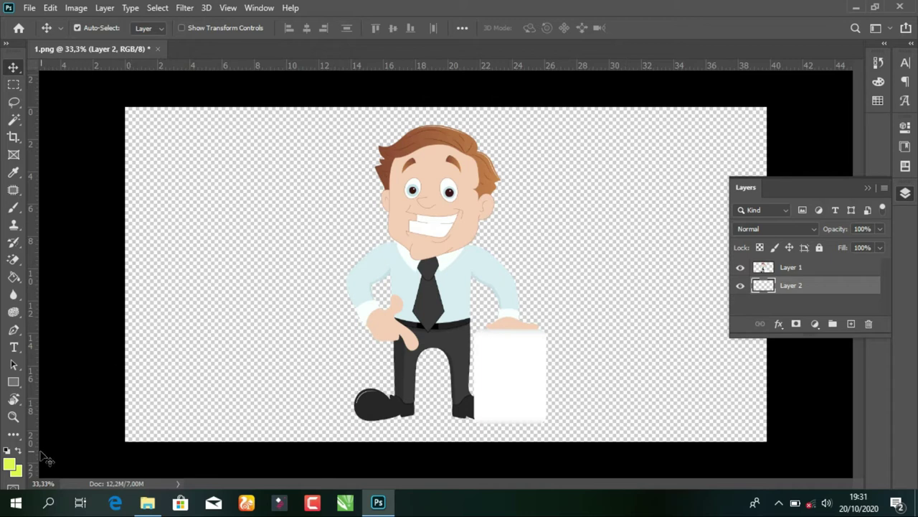
# Set the foreground colour to light cyan #a1f5ff
pyautogui.click(9, 467)
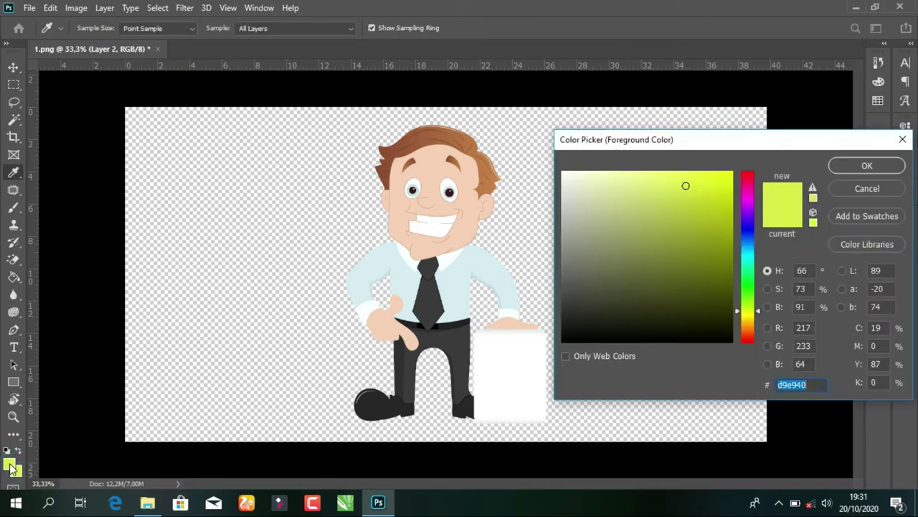
pyautogui.click(746, 254)
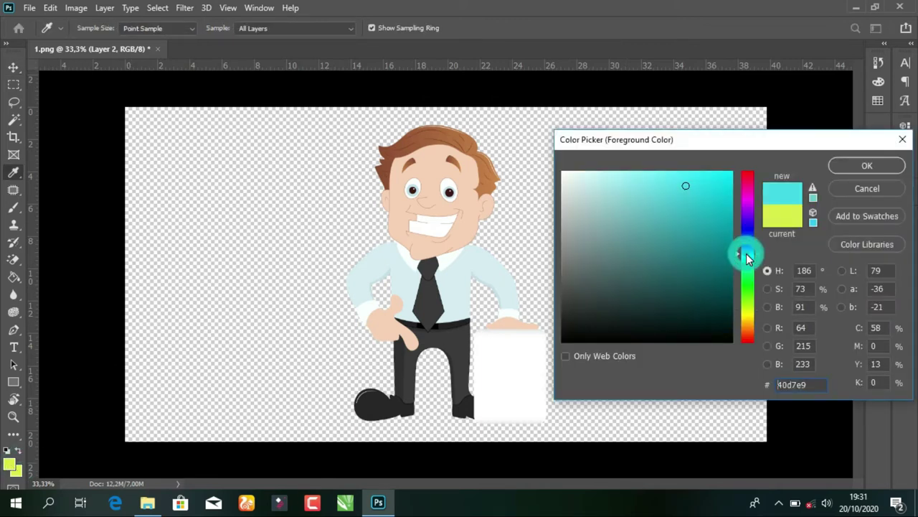
pyautogui.click(691, 219)
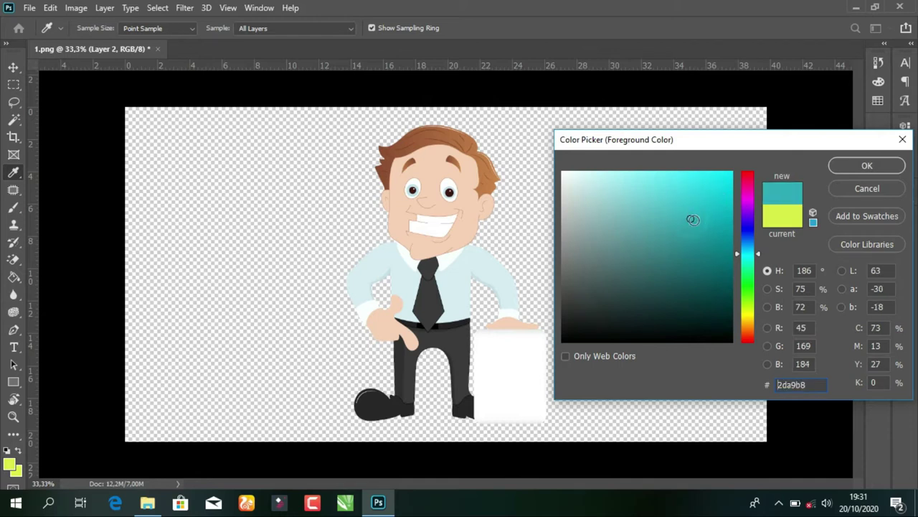
pyautogui.moveTo(729, 262); pyautogui.dragTo(730, 280)
pyautogui.moveTo(683, 208); pyautogui.dragTo(625, 169)
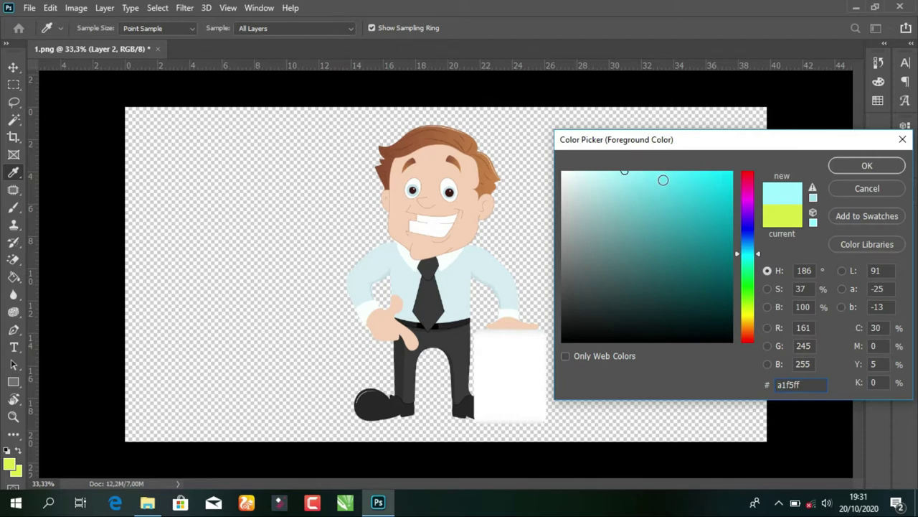
pyautogui.click(846, 165)
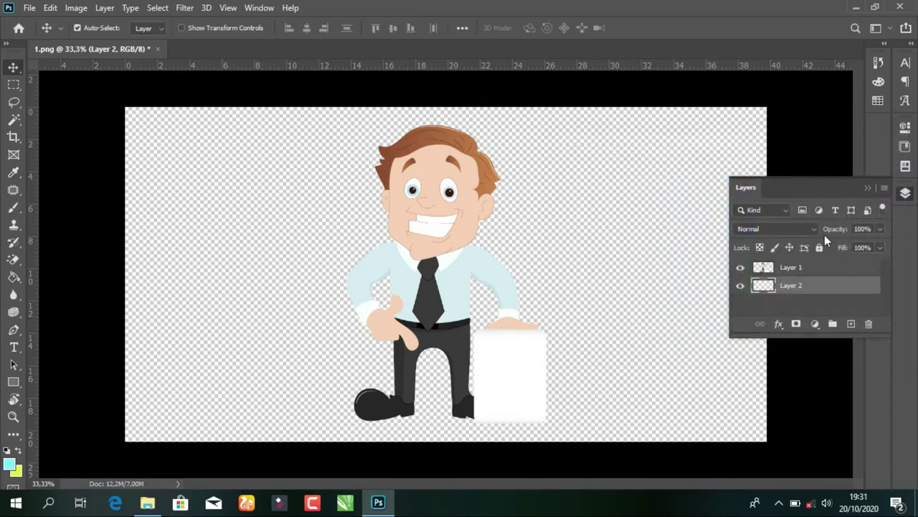
# Fill Layer 2 with light cyan using the Paint Bucket, then make Layer 1 active
pyautogui.press('g')
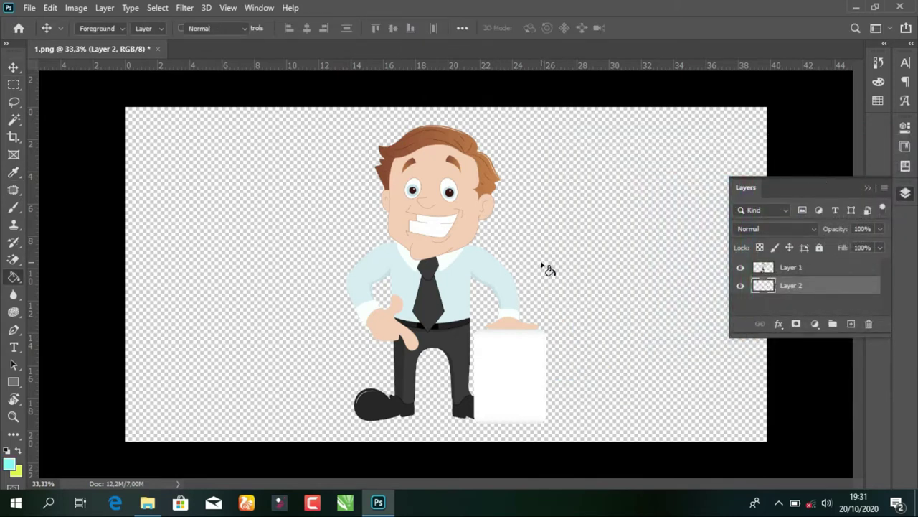
pyautogui.rightClick(14, 278)
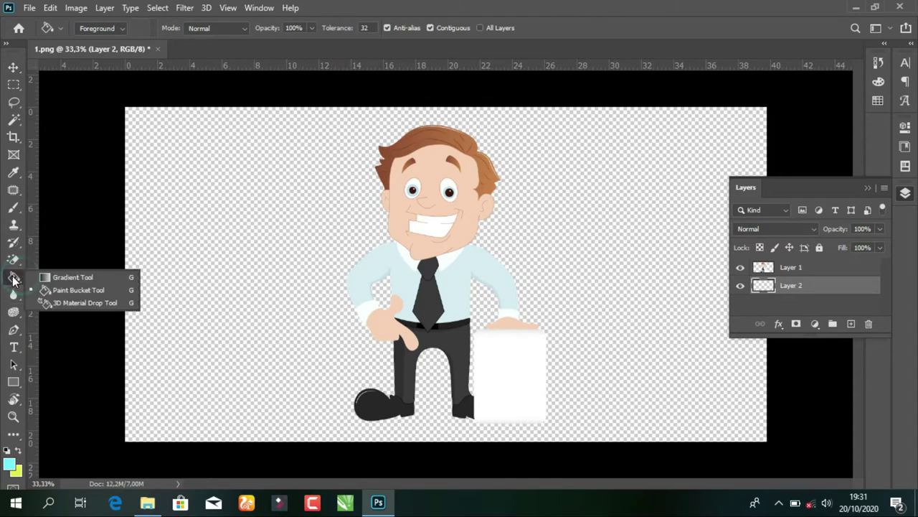
pyautogui.click(70, 294)
pyautogui.click(234, 297)
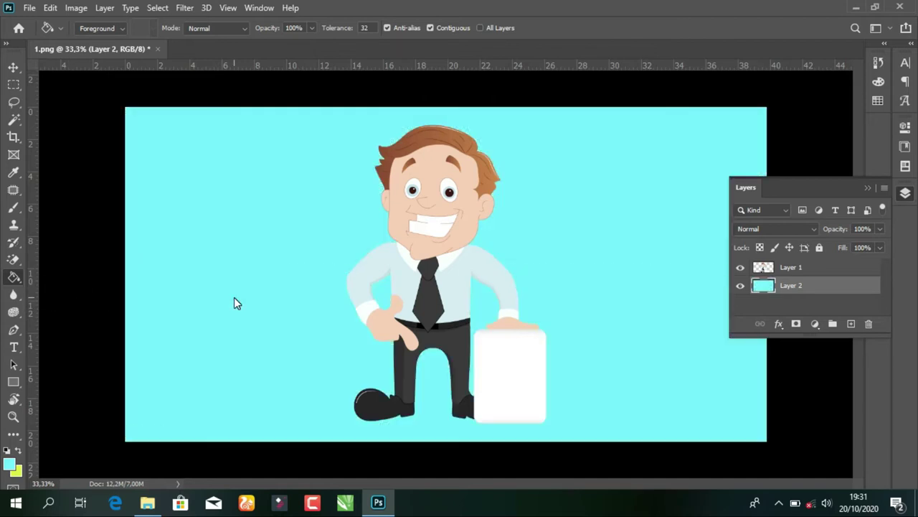
pyautogui.click(14, 67)
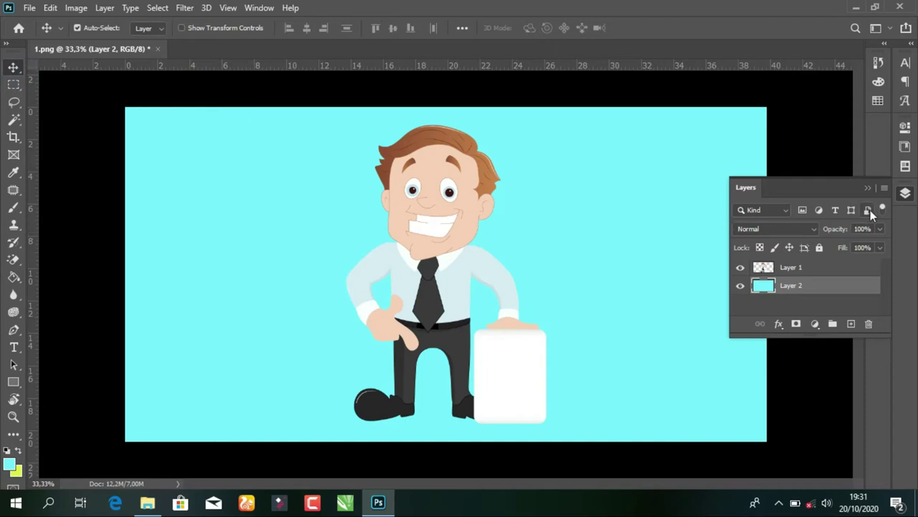
pyautogui.click(807, 269)
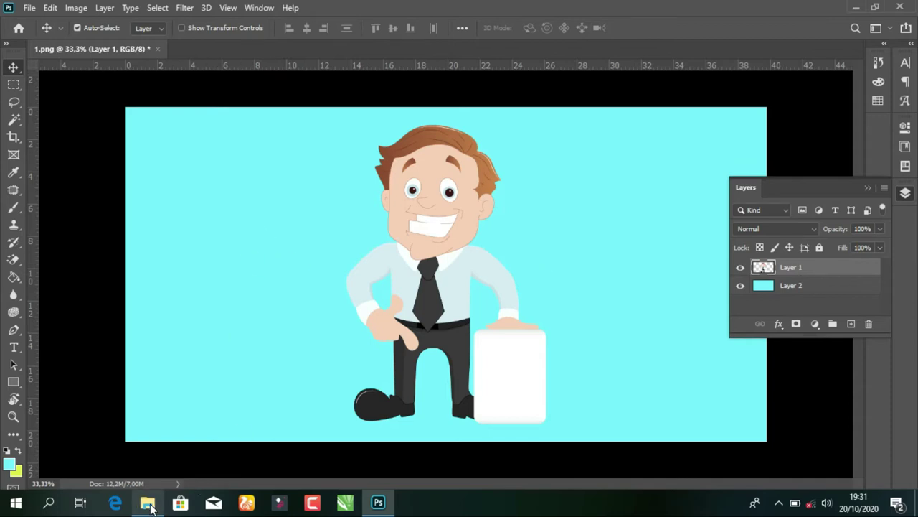
# Select pose images 2 through 9 in the Png folder
pyautogui.moveTo(147, 502)
pyautogui.click(163, 455)
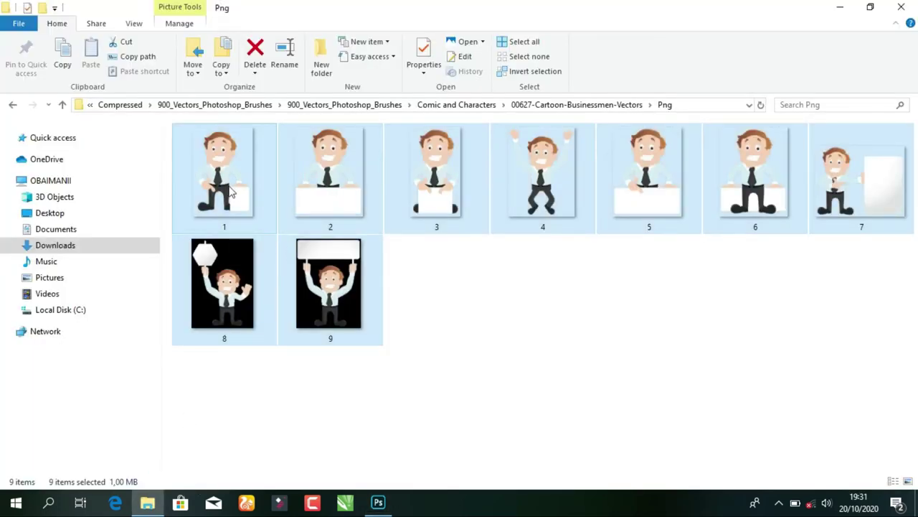
pyautogui.click(229, 188)
pyautogui.click(323, 177)
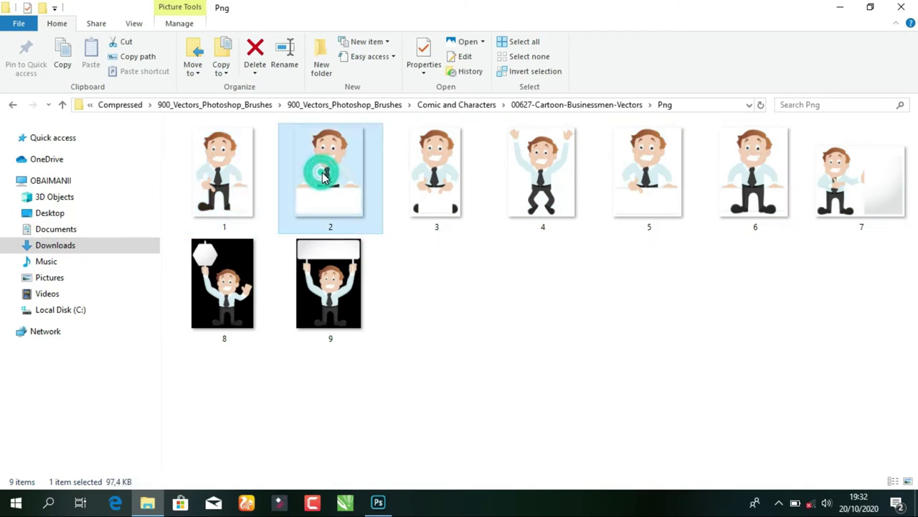
pyautogui.keyDown('shift'); pyautogui.click(336, 316); pyautogui.keyUp('shift')
# Place images 2–9 onto the canvas as layers, commit each, and enlarge the Layers panel
pyautogui.moveTo(334, 191)
pyautogui.mouseDown()
pyautogui.moveTo(378, 504)
pyautogui.moveTo(412, 416)
pyautogui.mouseUp()
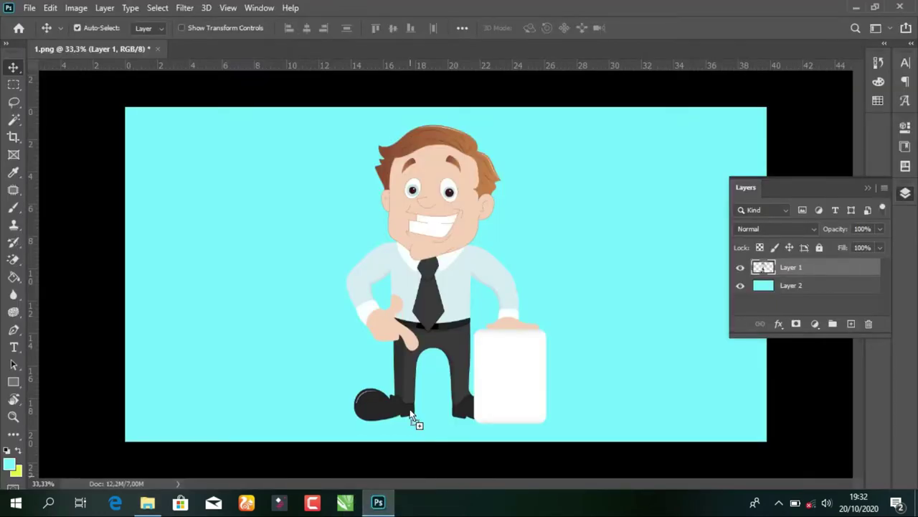
pyautogui.moveTo(401, 349); pyautogui.dragTo(401, 353)
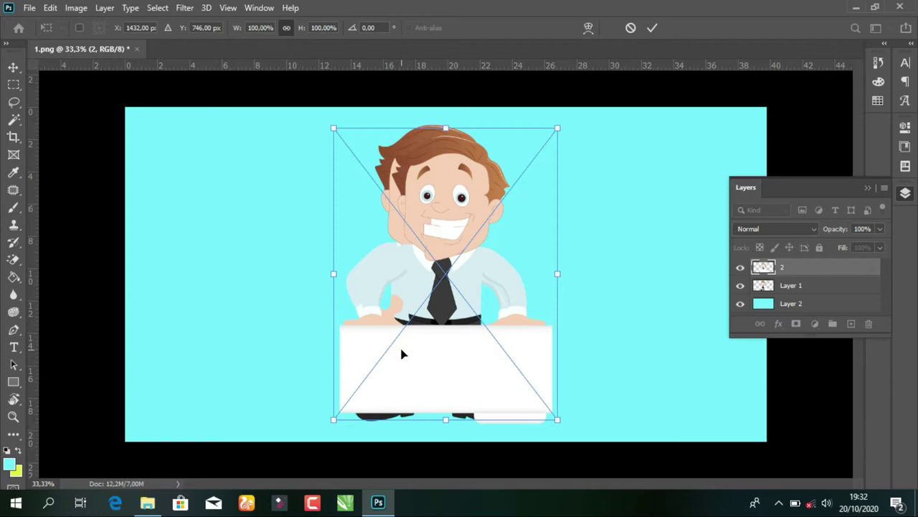
pyautogui.write('84,1')
pyautogui.press('Return')
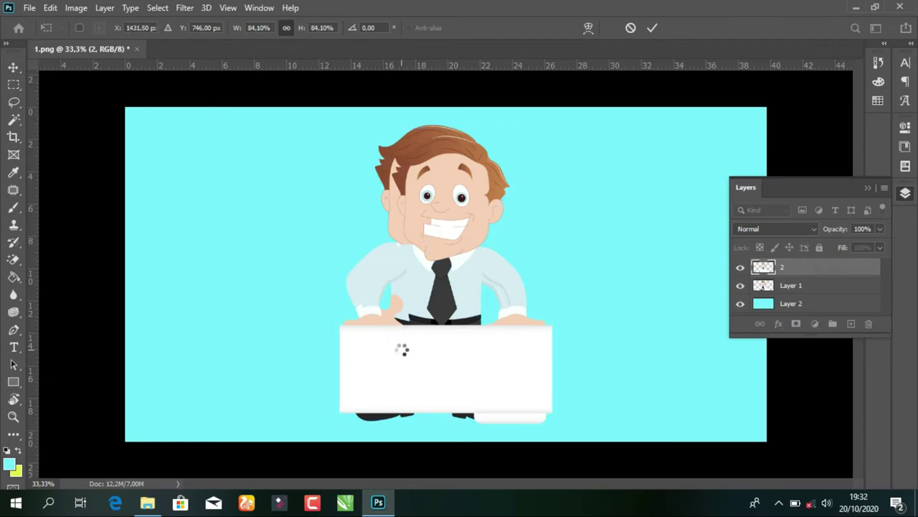
pyautogui.press('Return')
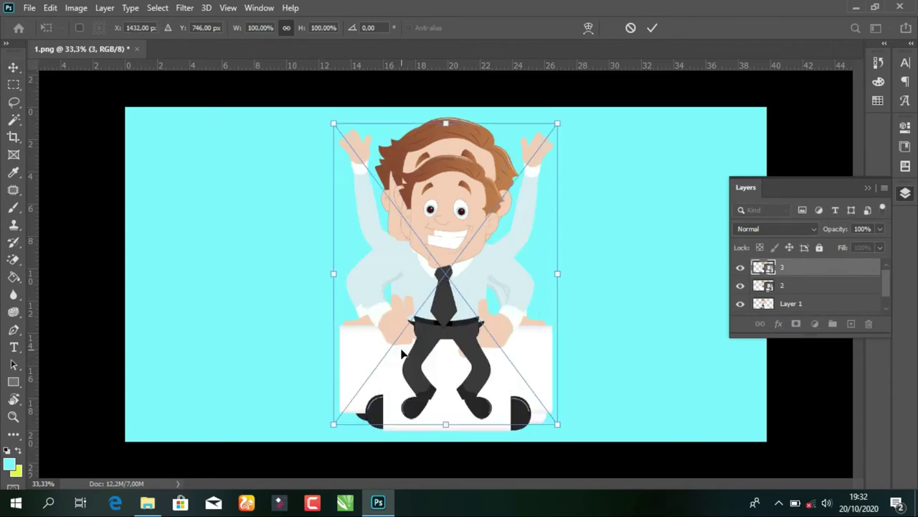
pyautogui.press('Return')
pyautogui.press('Return')
pyautogui.press('Return')
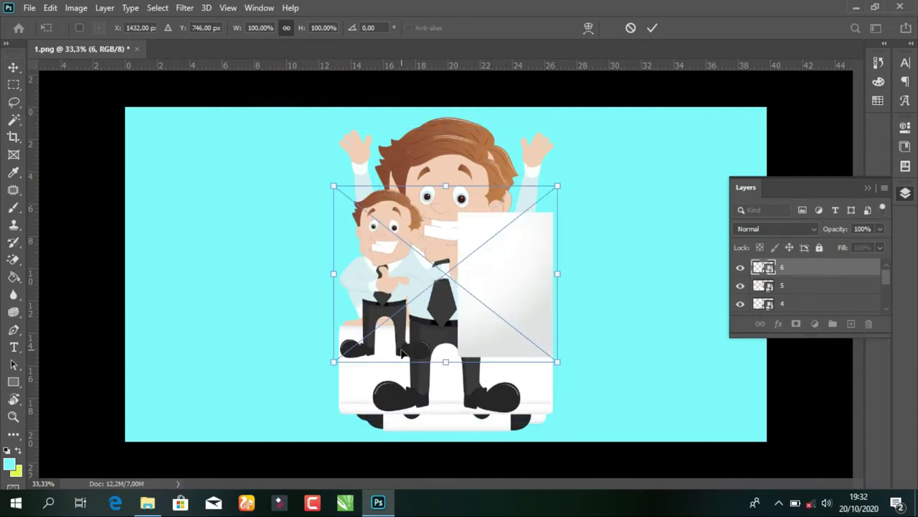
pyautogui.press('Return')
pyautogui.press('Return')
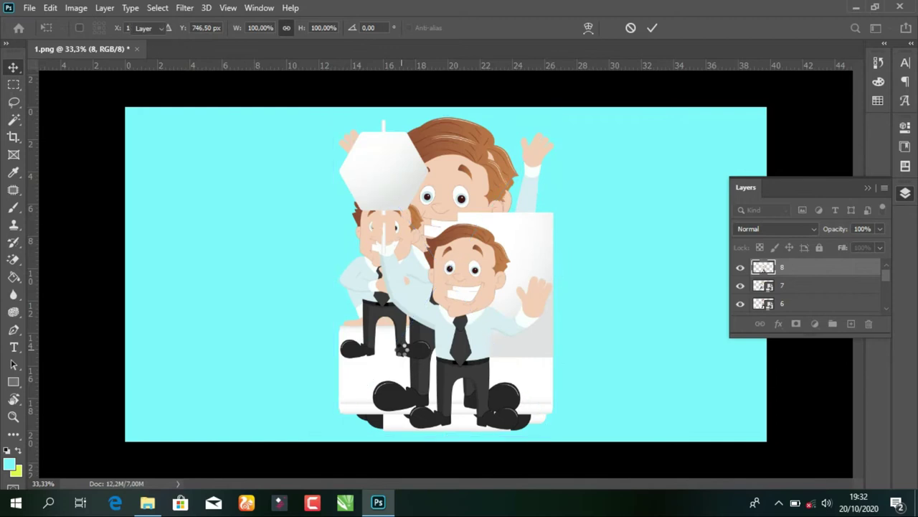
pyautogui.press('Return')
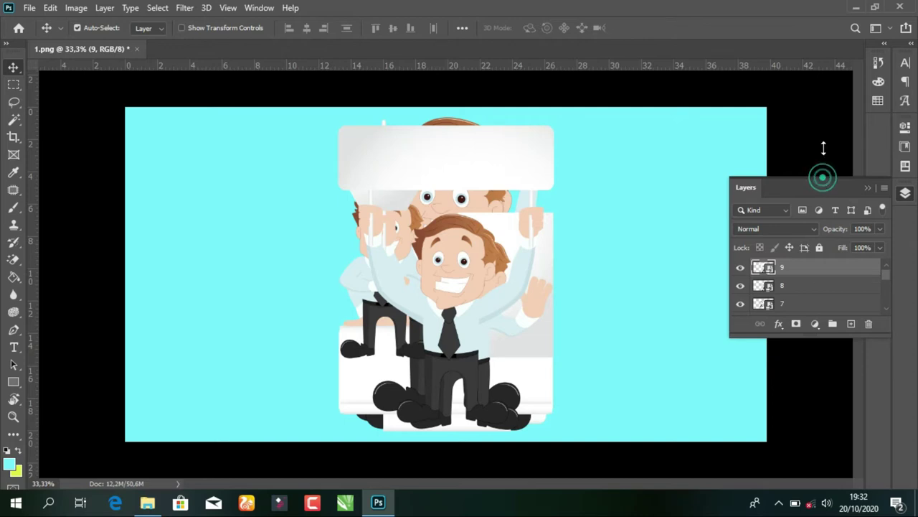
pyautogui.moveTo(825, 183); pyautogui.dragTo(824, 139)
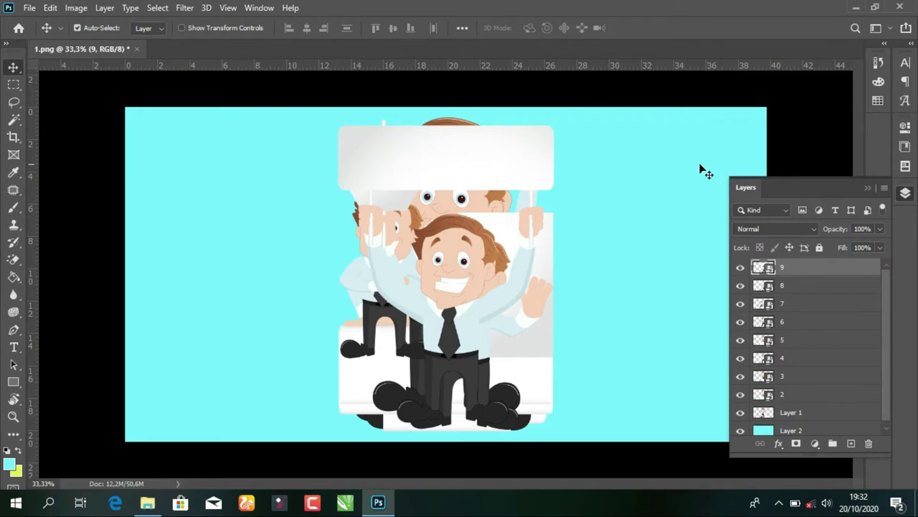
pyautogui.moveTo(809, 186); pyautogui.dragTo(807, 89)
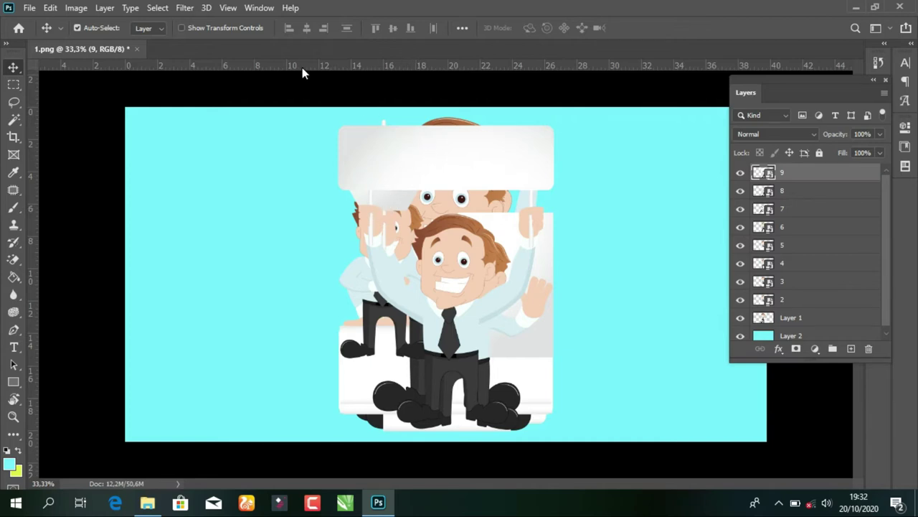
# Show the Timeline via Window, create a video timeline, and convert it to frame animation
pyautogui.click(267, 11)
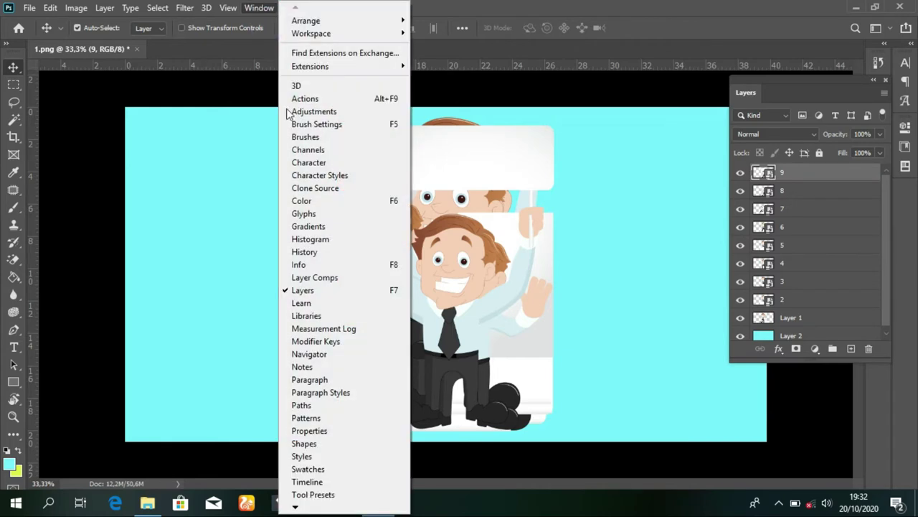
pyautogui.click(338, 486)
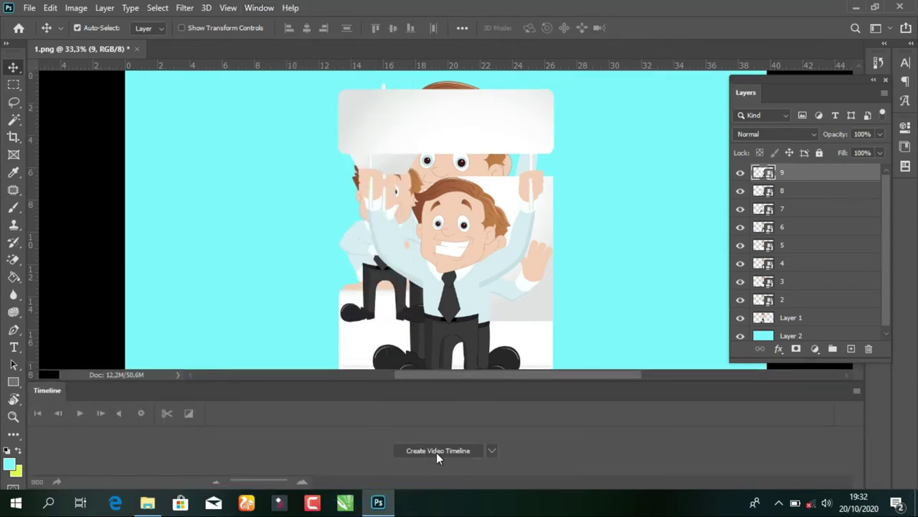
pyautogui.click(432, 450)
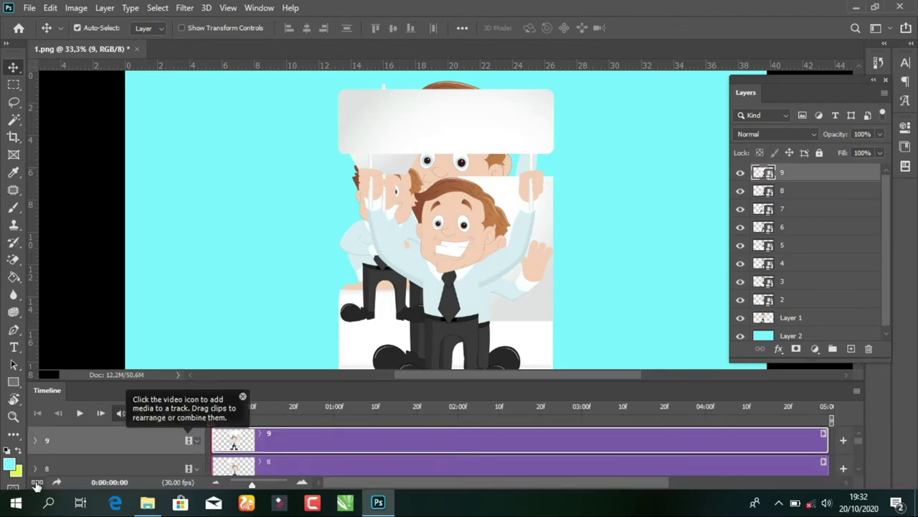
pyautogui.click(36, 483)
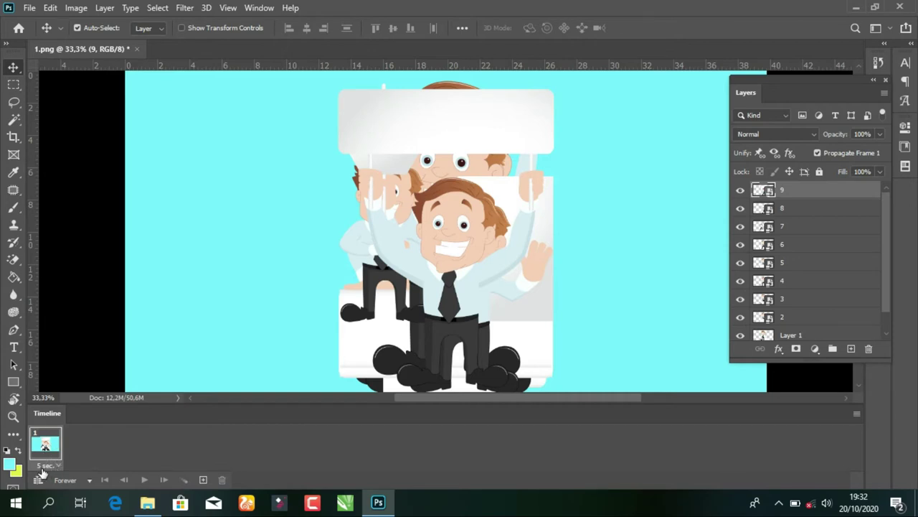
# Duplicate the frame to nine frames total and lengthen the Layers panel down to Layer 2
pyautogui.click(56, 466)
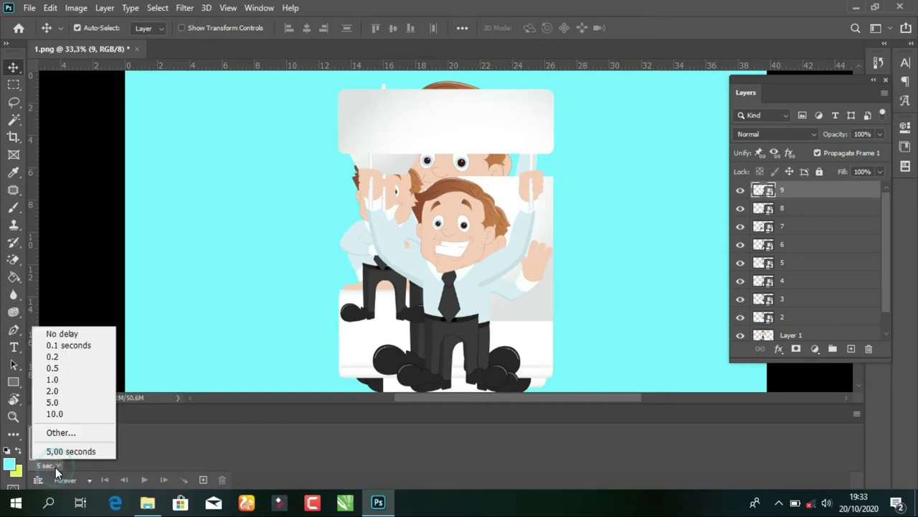
pyautogui.click(56, 468)
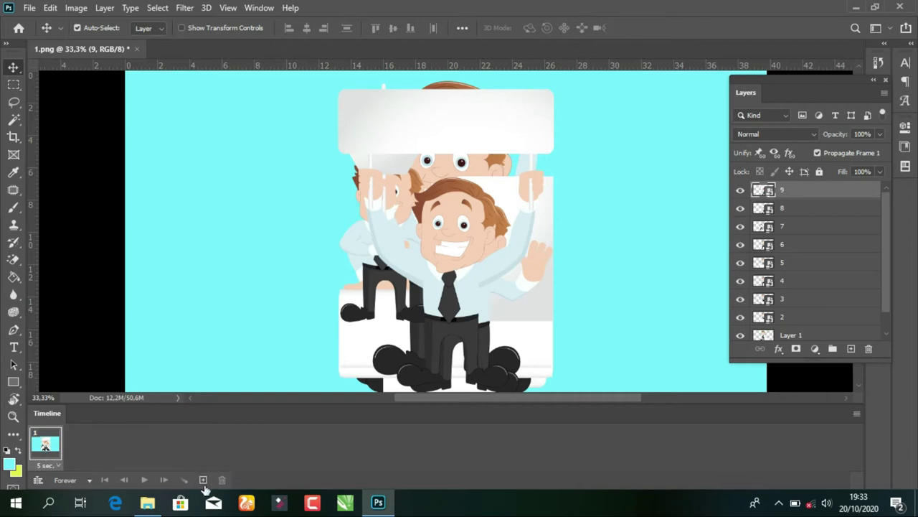
pyautogui.click(204, 480)
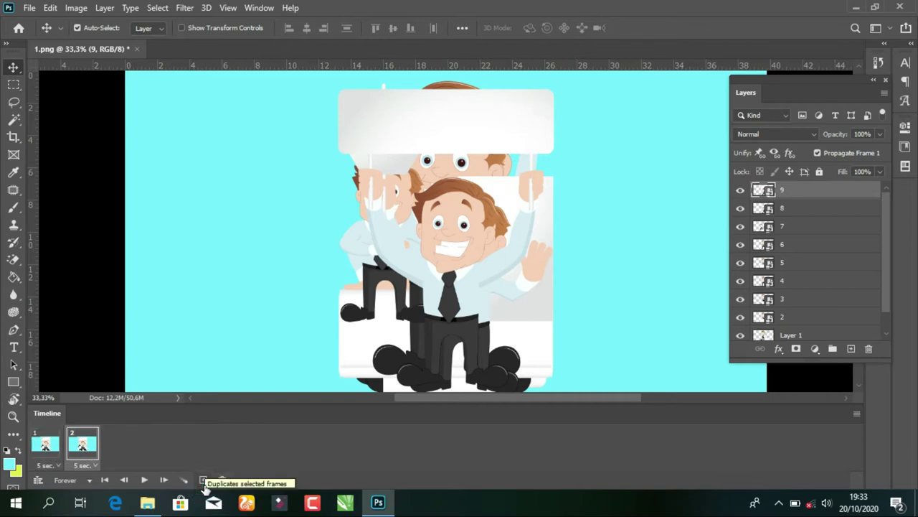
pyautogui.click(204, 480)
pyautogui.click(204, 480)
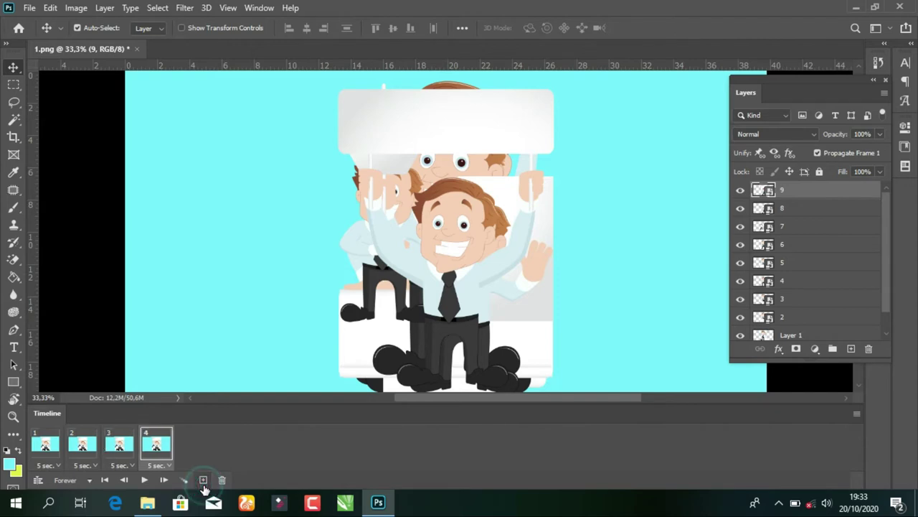
pyautogui.click(203, 480)
pyautogui.click(204, 480)
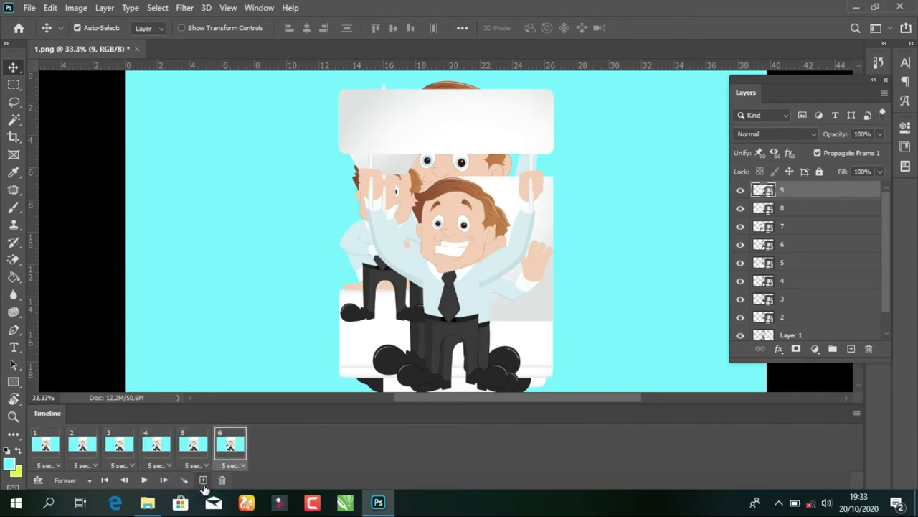
pyautogui.click(204, 480)
pyautogui.click(204, 480)
pyautogui.click(203, 480)
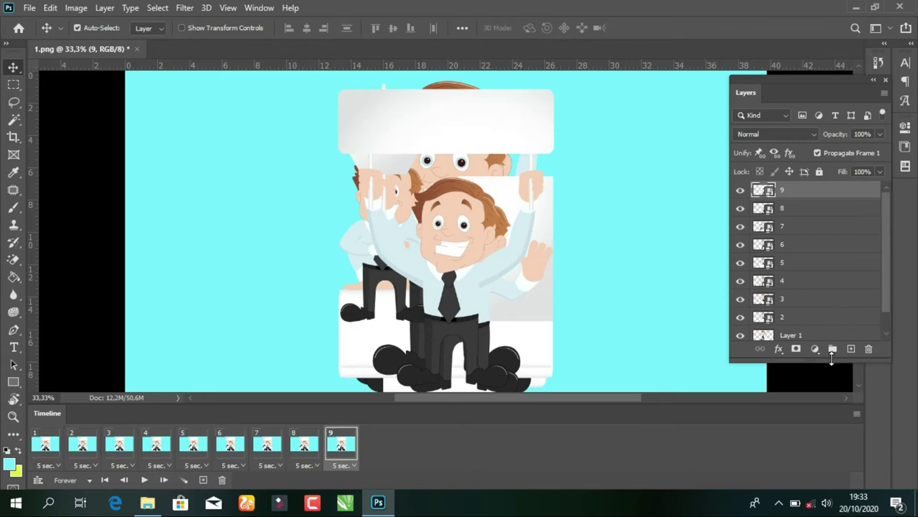
pyautogui.moveTo(832, 360); pyautogui.dragTo(832, 454)
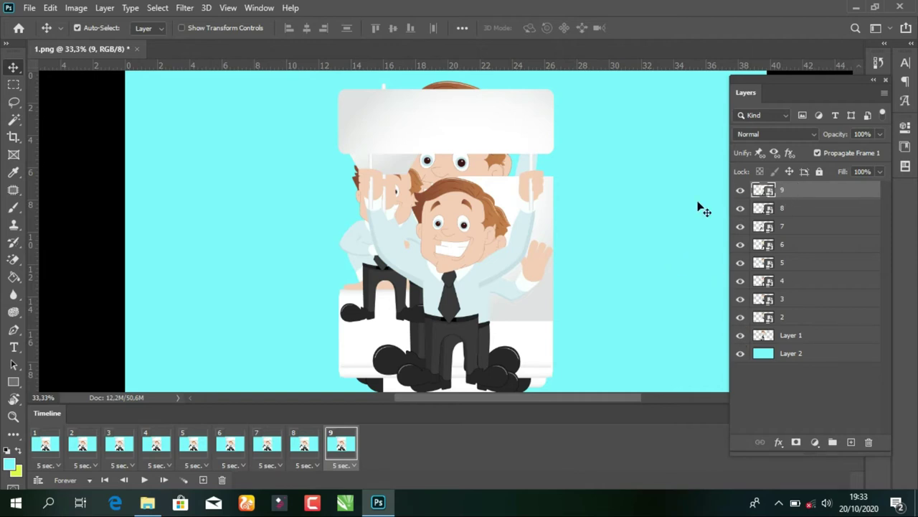
# On frame 9, centre pose layer 9 vertically and horizontally on the canvas
pyautogui.click(44, 448)
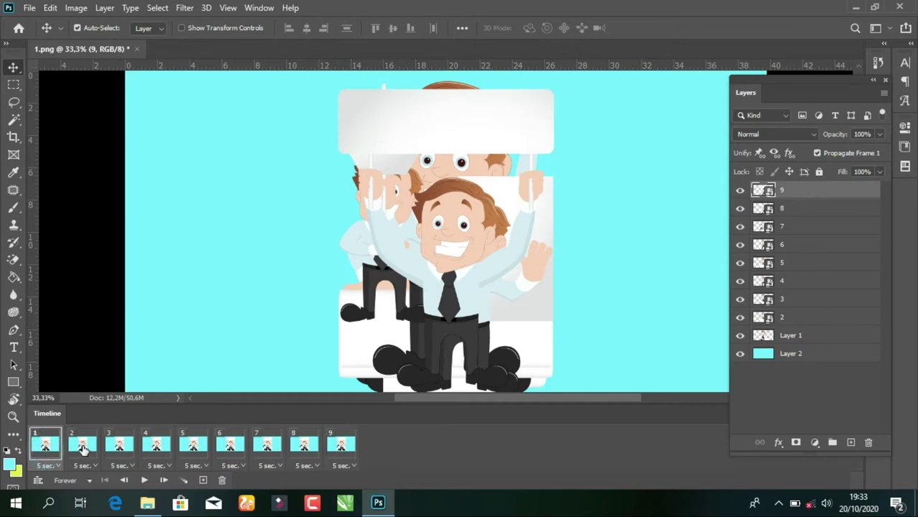
pyautogui.click(83, 445)
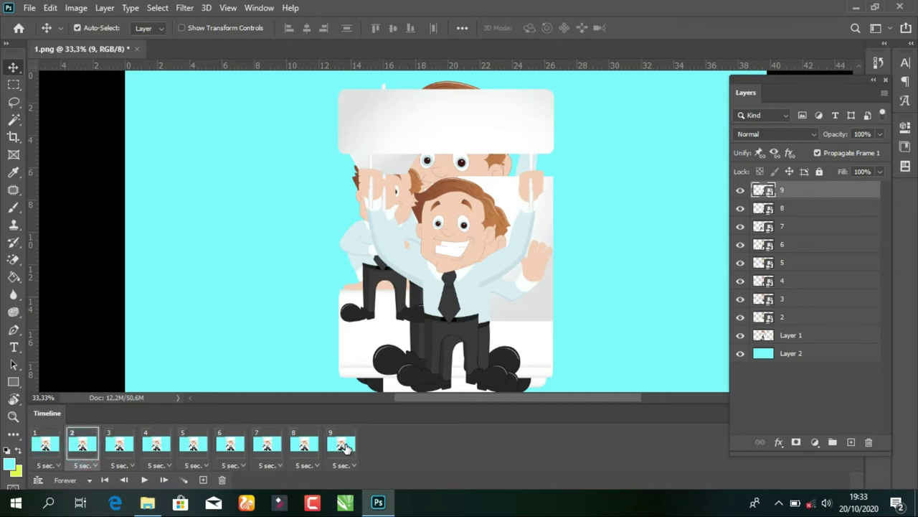
pyautogui.click(343, 445)
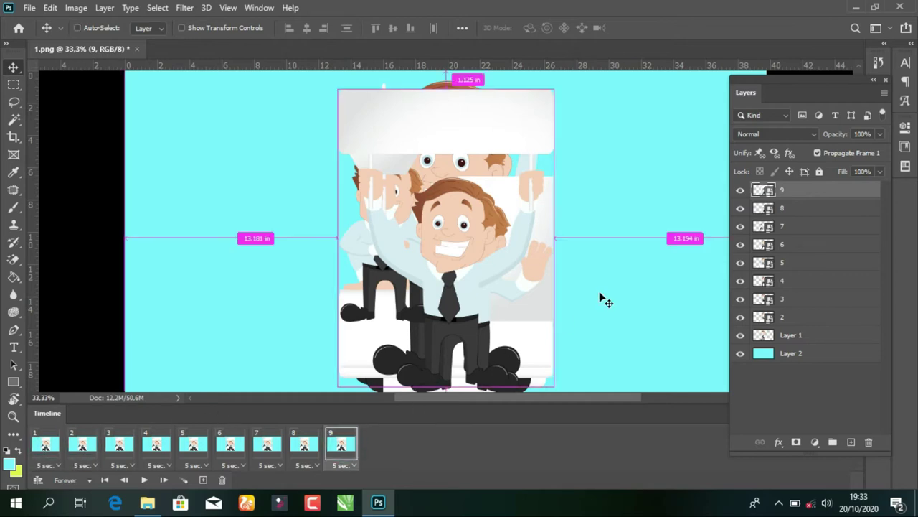
pyautogui.hotkey('ctrl', 'a')
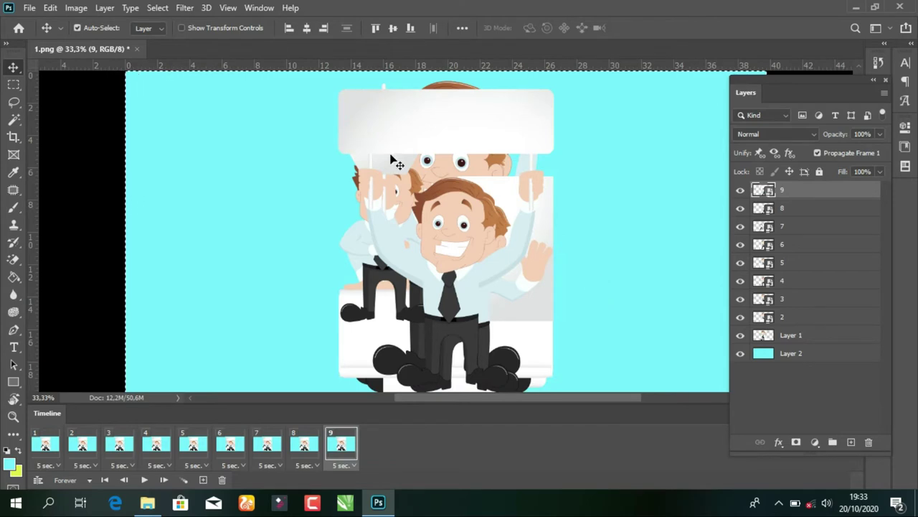
pyautogui.click(391, 29)
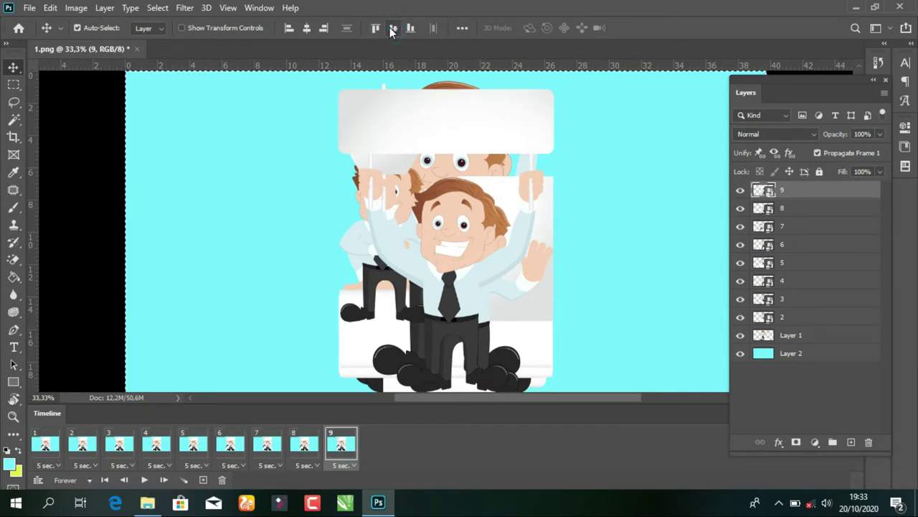
pyautogui.click(306, 28)
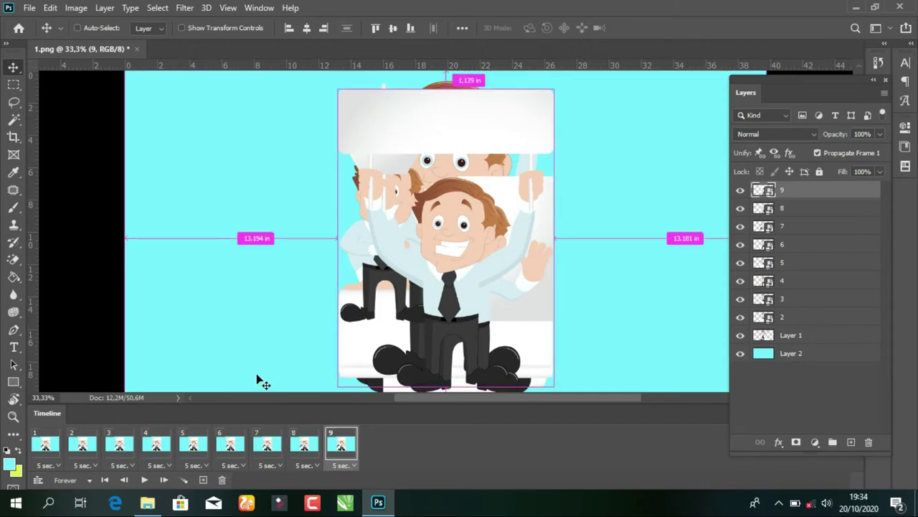
pyautogui.hotkey('ctrl', 'd')
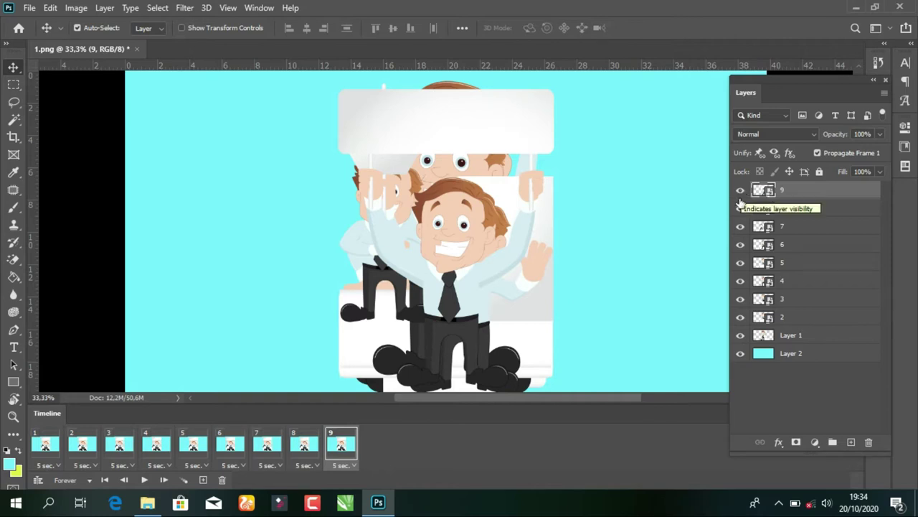
# Hide layers 8 through 2 and Layer 1, leaving pose 9 alone on cyan
pyautogui.click(741, 208)
pyautogui.click(740, 225)
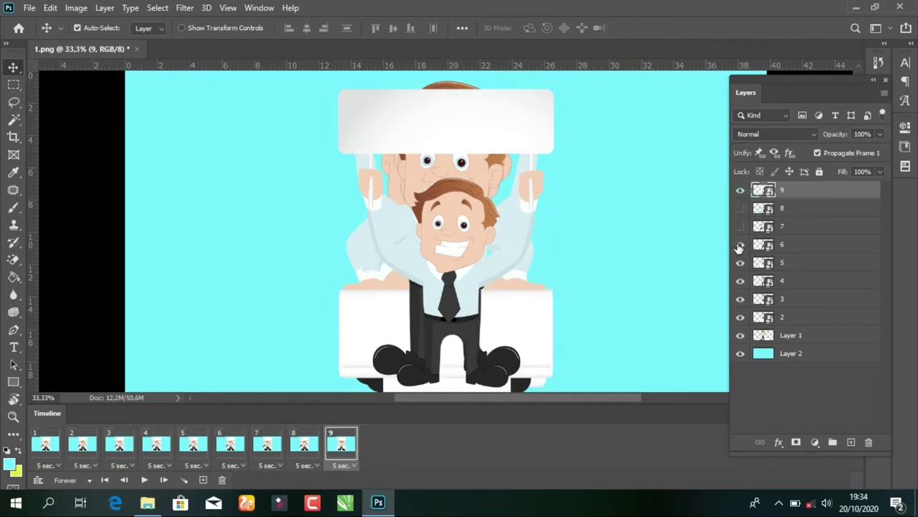
pyautogui.click(740, 245)
pyautogui.click(740, 262)
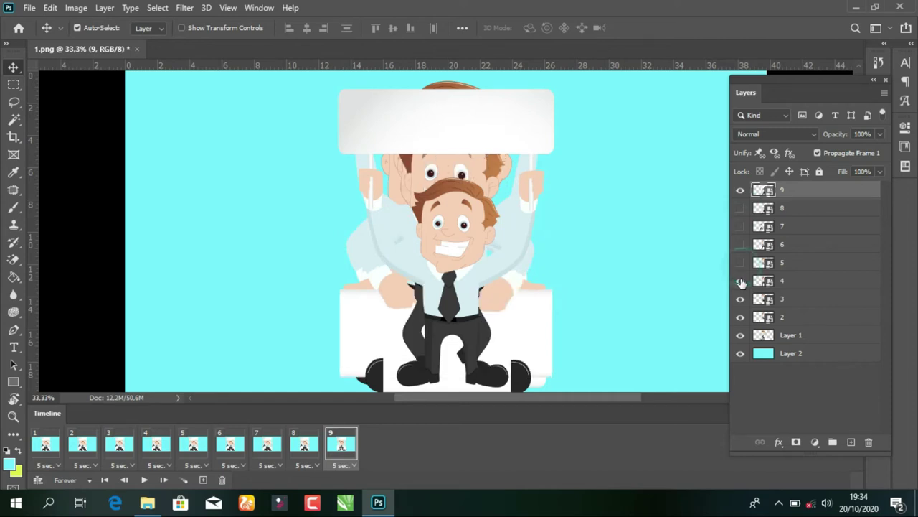
pyautogui.click(741, 280)
pyautogui.click(741, 298)
pyautogui.click(740, 318)
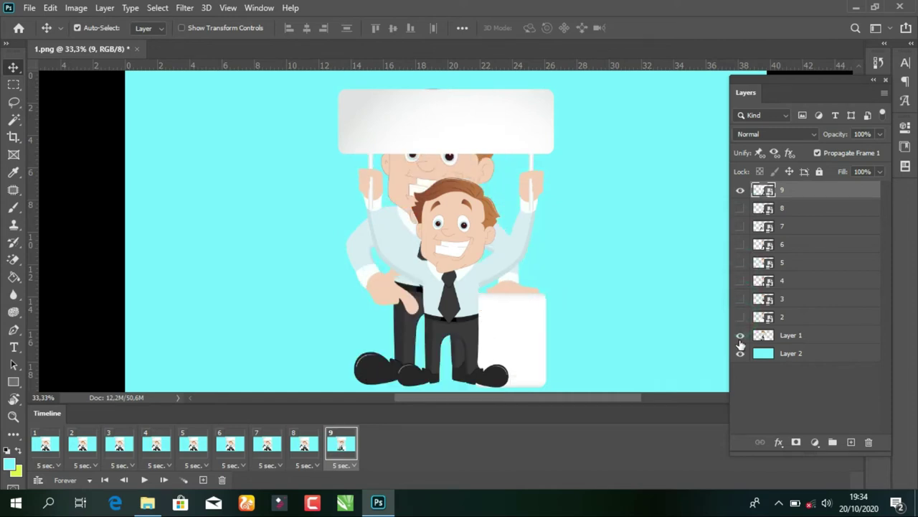
pyautogui.click(740, 335)
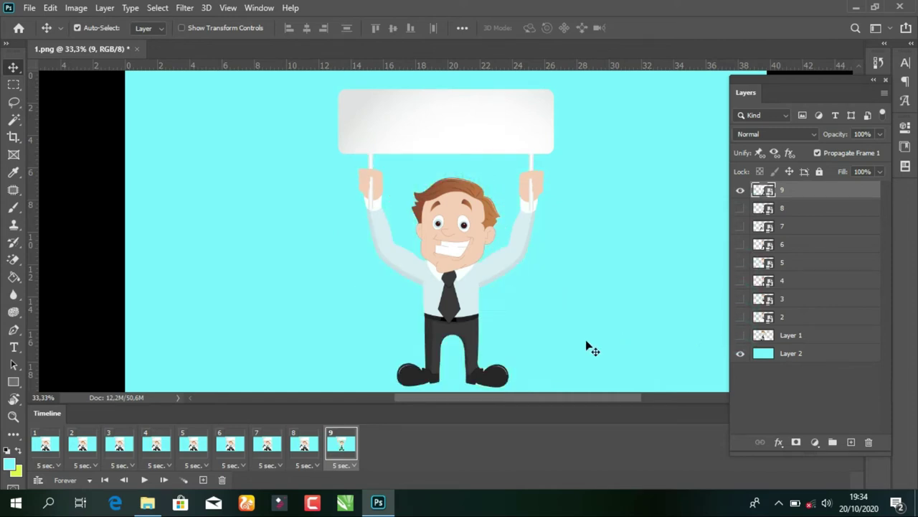
pyautogui.scroll(-1, 479, 310)
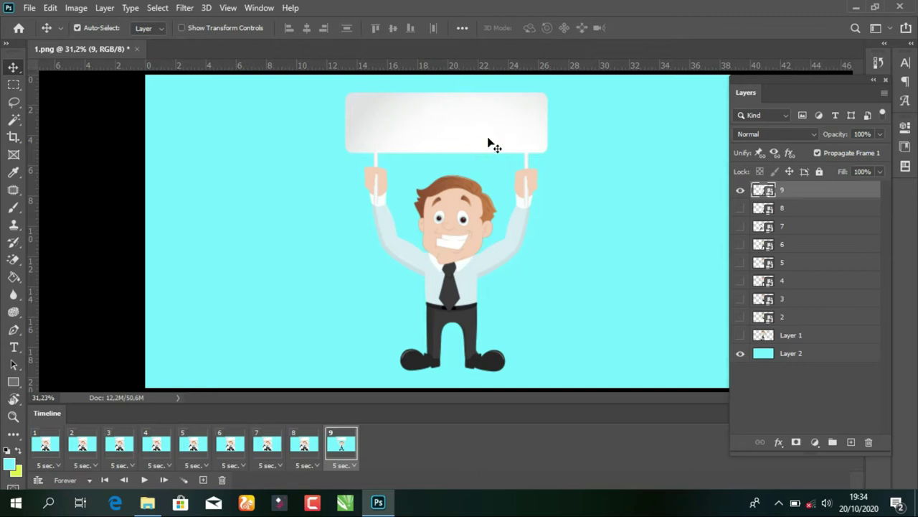
# Place horizontal guides above and just below the sign, then set artboard guides to Light Red
pyautogui.moveTo(458, 68); pyautogui.dragTo(460, 91)
pyautogui.moveTo(463, 69); pyautogui.dragTo(454, 175)
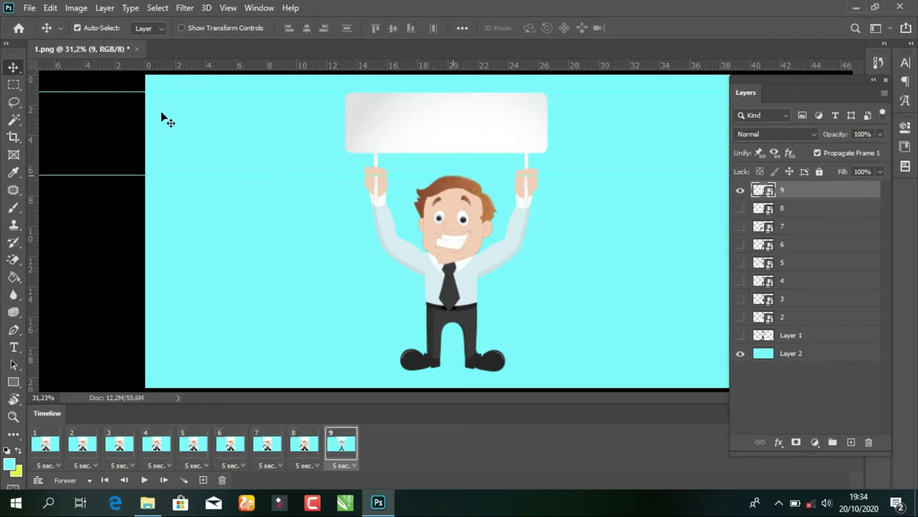
pyautogui.click(126, 174)
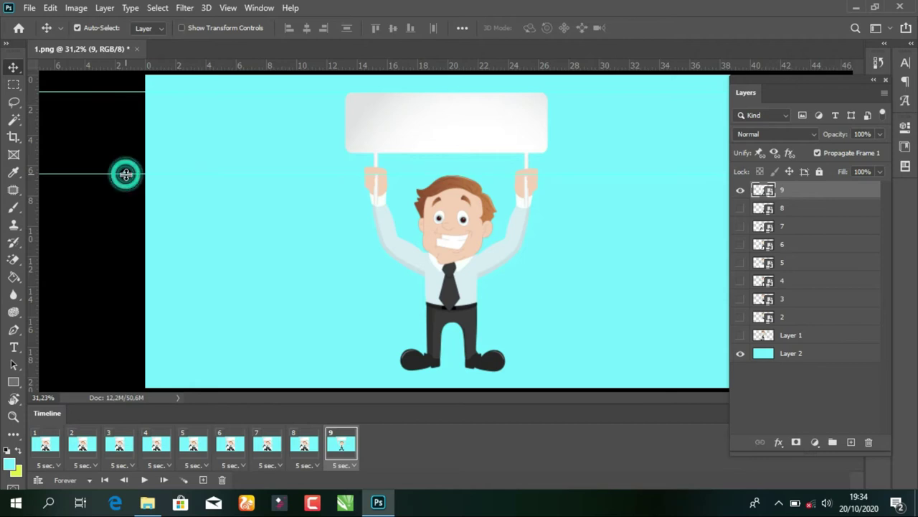
pyautogui.doubleClick(125, 173)
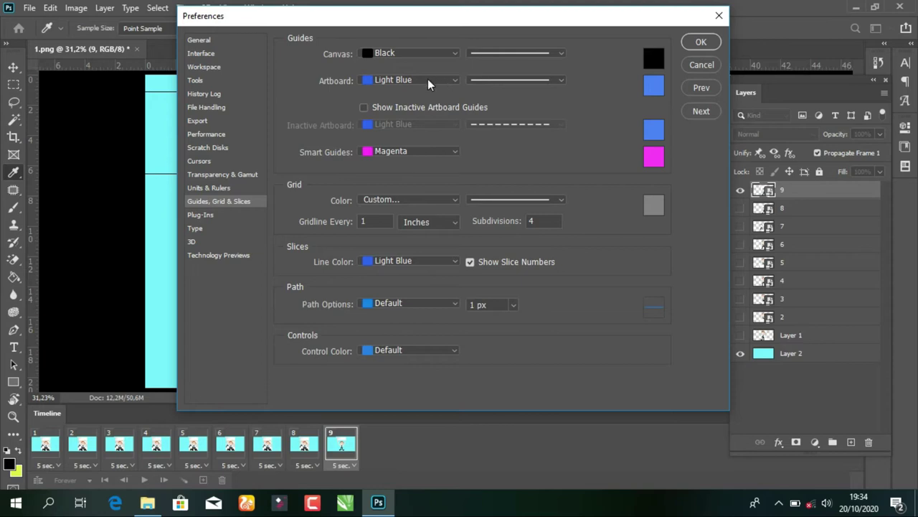
pyautogui.click(385, 80)
pyautogui.click(390, 131)
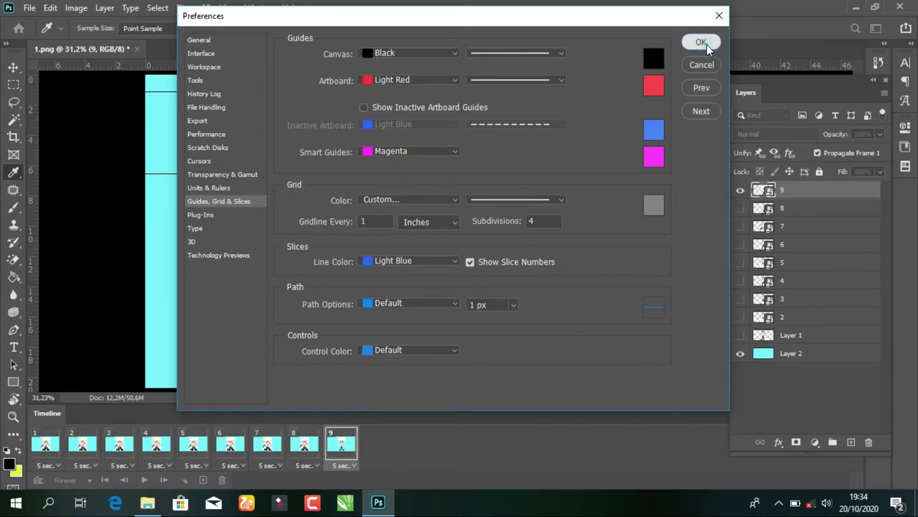
pyautogui.click(701, 42)
# Add a guide under the feet and vertical guides near 14.4, 18.1, 22 and 23.7 in
pyautogui.moveTo(466, 175); pyautogui.dragTo(466, 175)
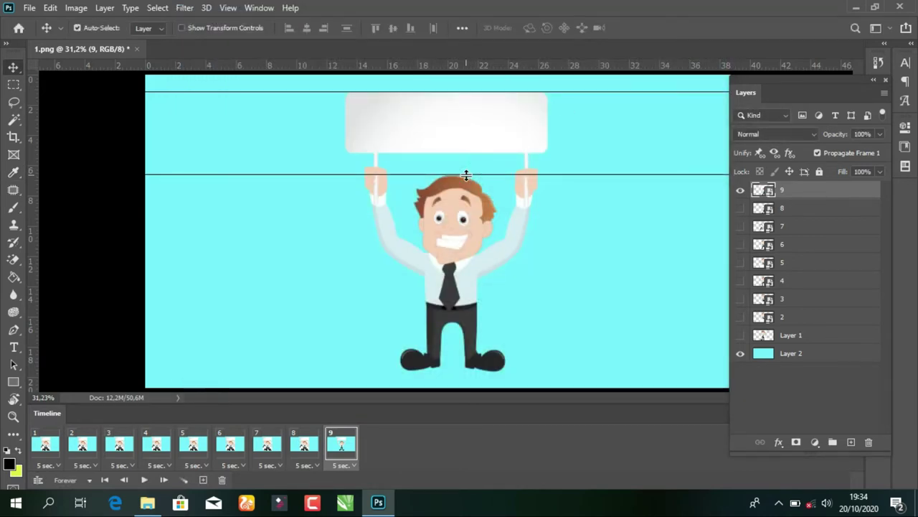
pyautogui.moveTo(416, 66); pyautogui.dragTo(421, 371)
pyautogui.moveTo(35, 241); pyautogui.dragTo(363, 284)
pyautogui.moveTo(34, 232); pyautogui.dragTo(424, 304)
pyautogui.moveTo(32, 225); pyautogui.dragTo(476, 310)
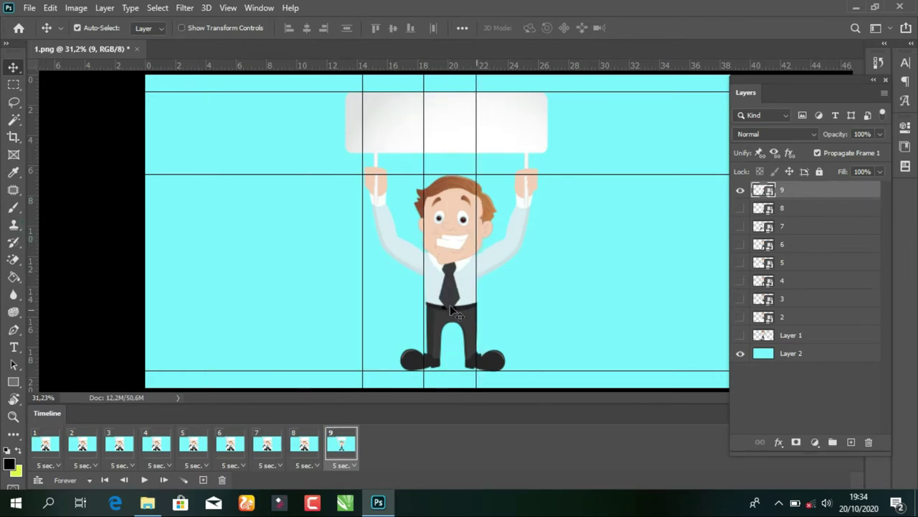
pyautogui.moveTo(33, 243); pyautogui.dragTo(504, 318)
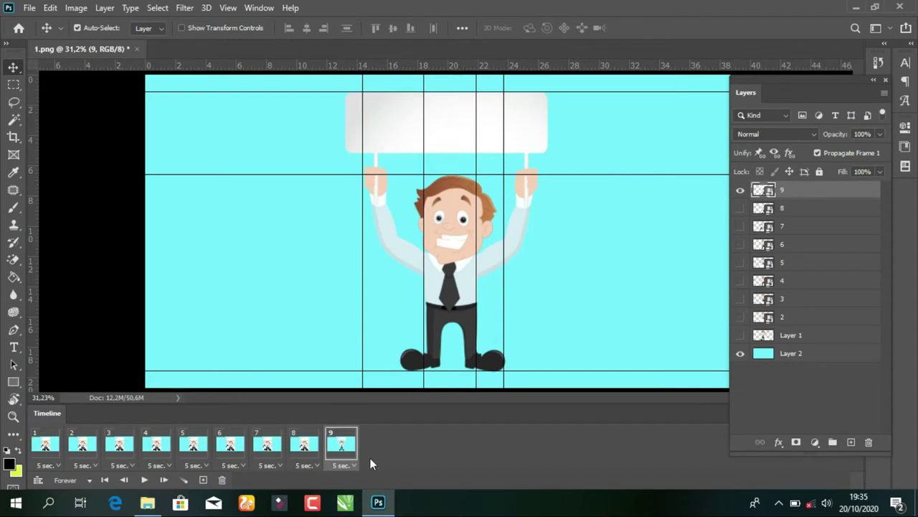
# In frame 8, hide layers 1–7 and 9, and make layer 8 the active layer
pyautogui.click(301, 445)
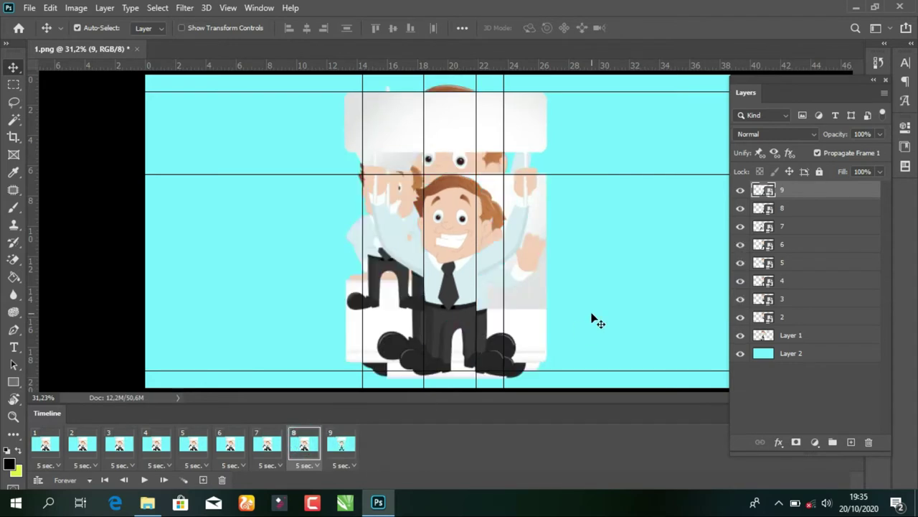
pyautogui.click(739, 191)
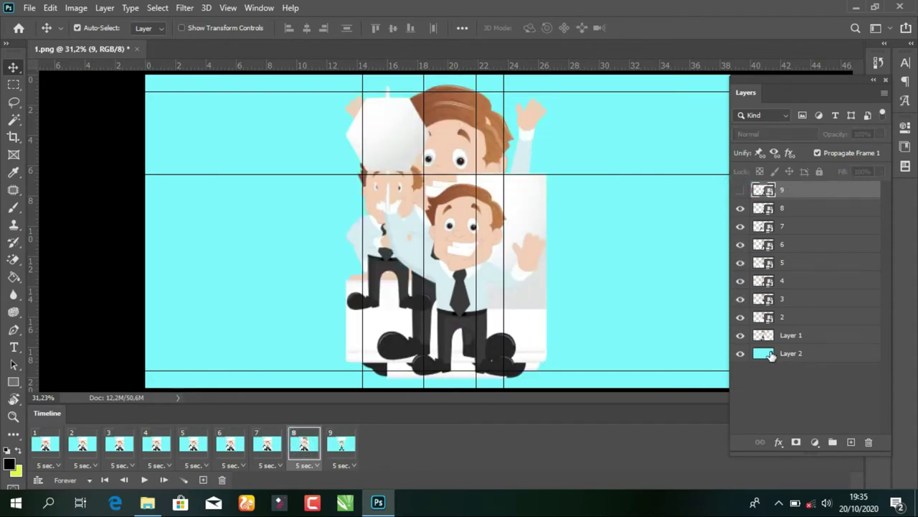
pyautogui.click(740, 317)
pyautogui.click(740, 335)
pyautogui.click(741, 299)
pyautogui.click(741, 281)
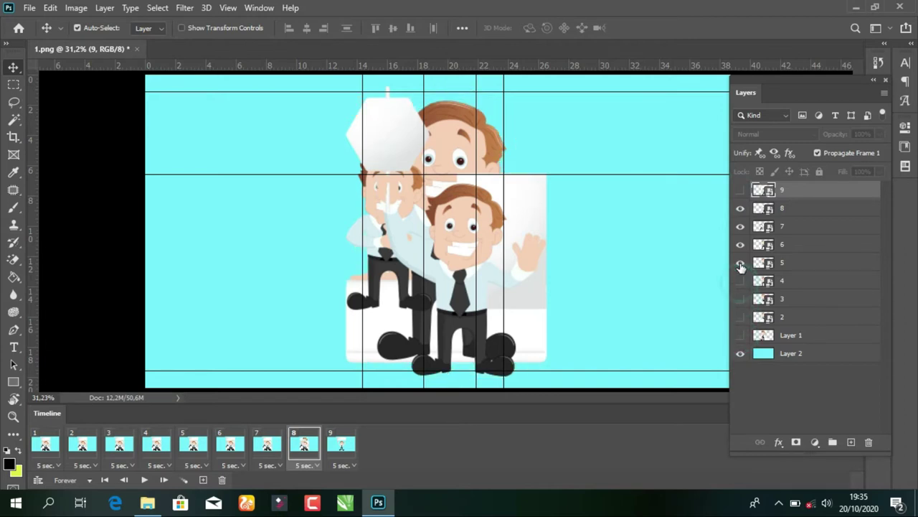
pyautogui.click(740, 262)
pyautogui.click(739, 245)
pyautogui.click(740, 227)
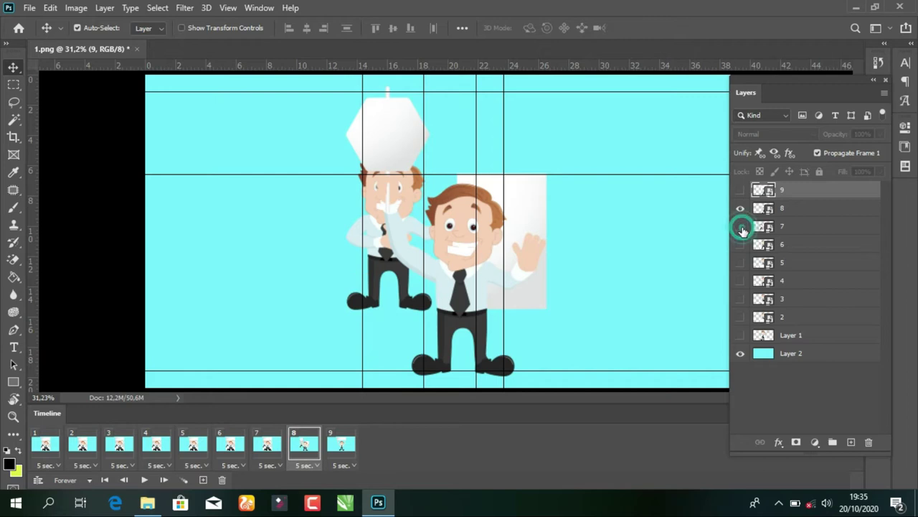
pyautogui.click(785, 210)
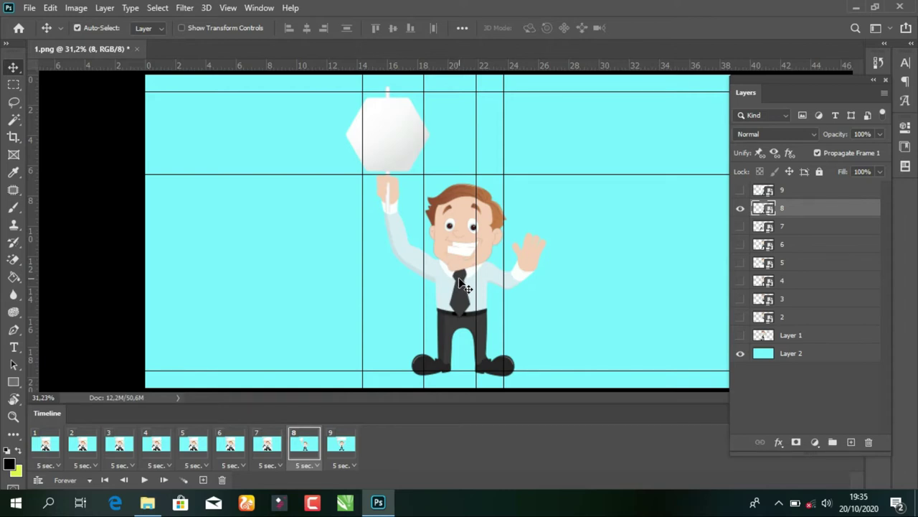
# Move the layer 8 waving pose up to the guides, nudging it left and down
pyautogui.moveTo(463, 283); pyautogui.dragTo(465, 279)
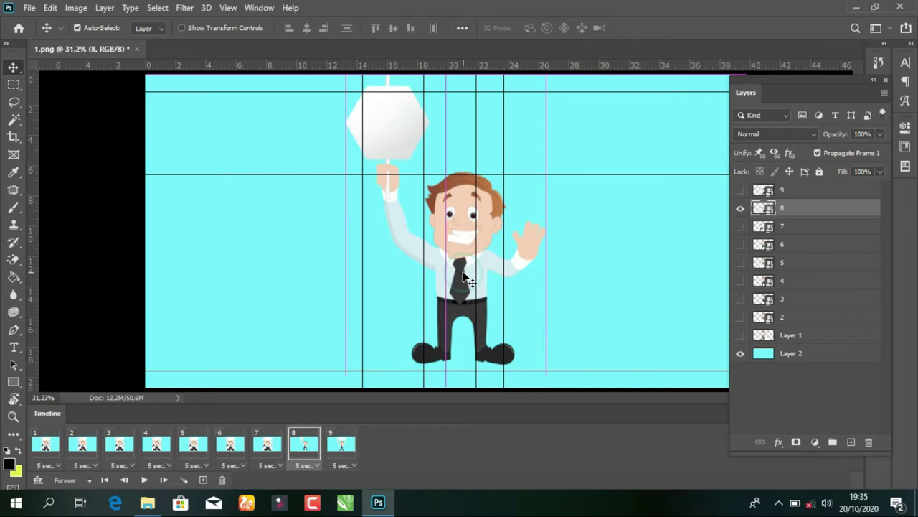
pyautogui.hotkey('shift', 'Left')
pyautogui.hotkey('shift', 'Left')
pyautogui.hotkey('shift', 'Left')
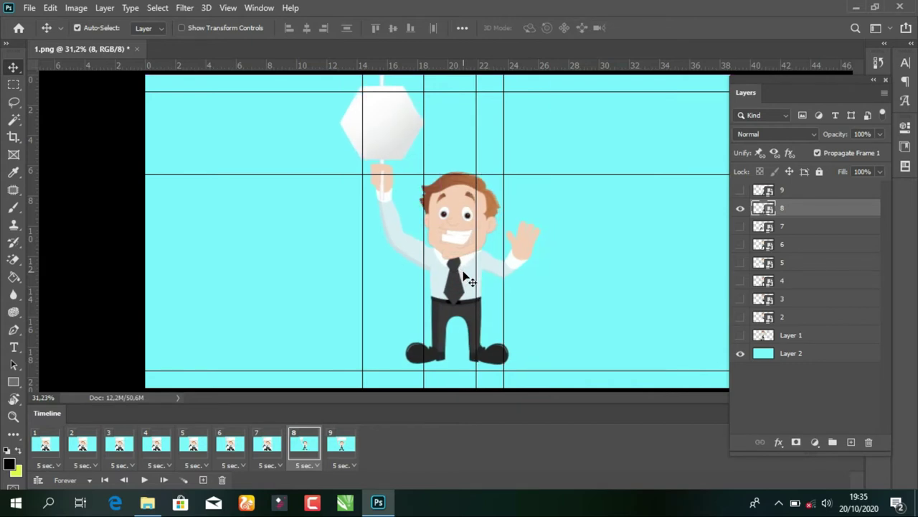
pyautogui.hotkey('shift', 'Left')
pyautogui.hotkey('shift', 'Down')
pyautogui.hotkey('shift', 'Down')
pyautogui.hotkey('shift', 'Down')
pyautogui.hotkey('shift', 'Down')
pyautogui.hotkey('shift', 'Left')
pyautogui.hotkey('shift', 'Left')
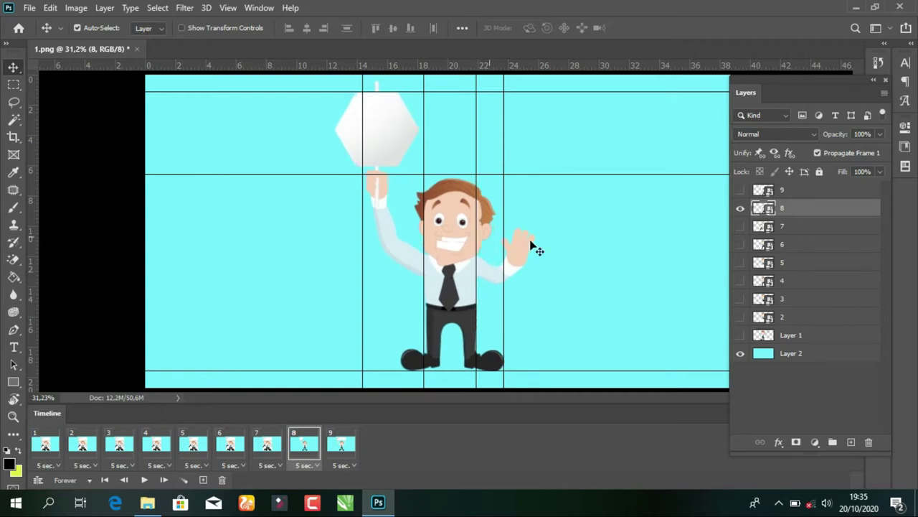
# Compare the layer 8 and layer 9 poses, leaving layer 9 hidden in frame 8
pyautogui.click(740, 190)
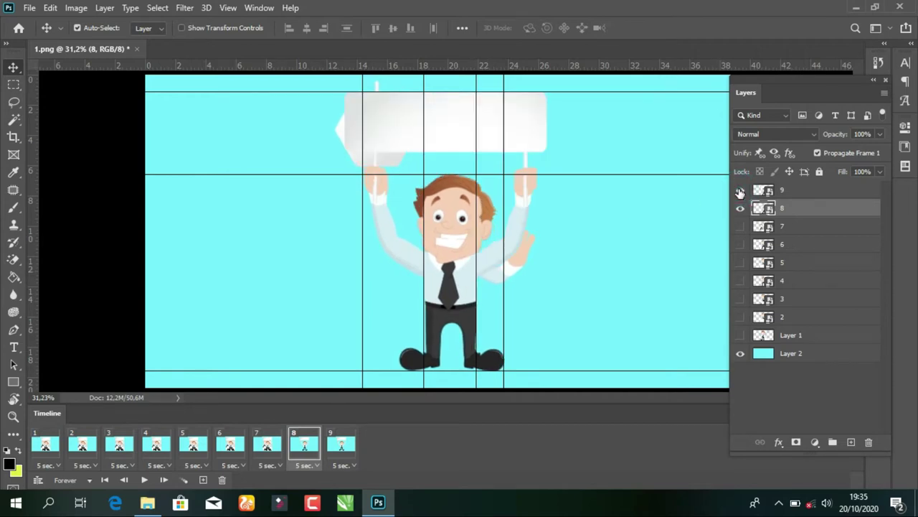
pyautogui.click(739, 209)
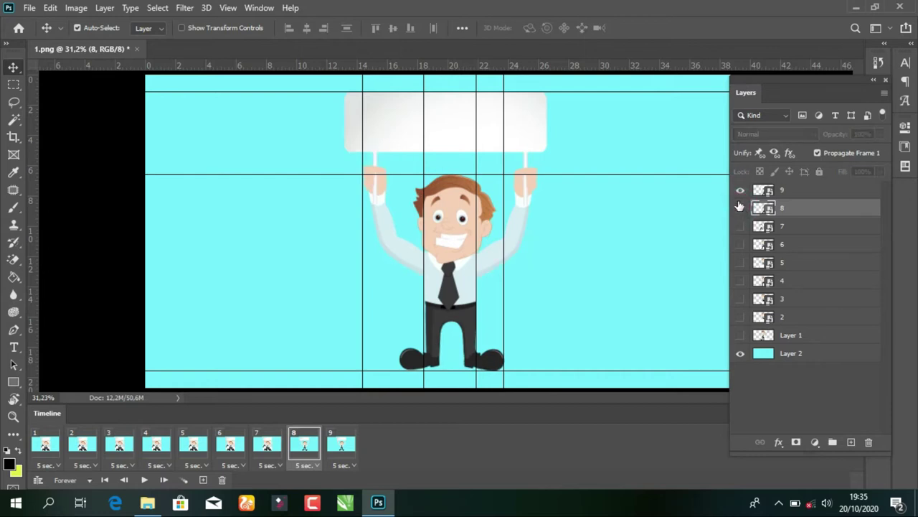
pyautogui.click(740, 209)
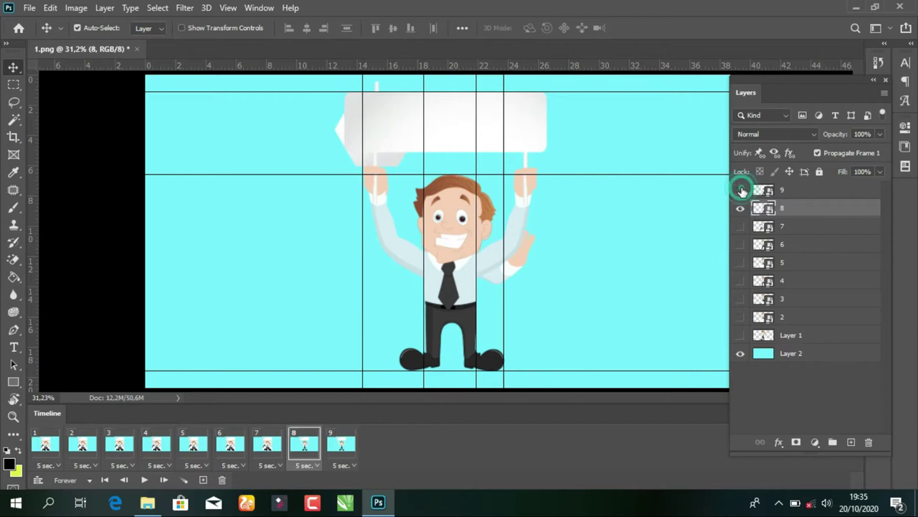
pyautogui.click(740, 191)
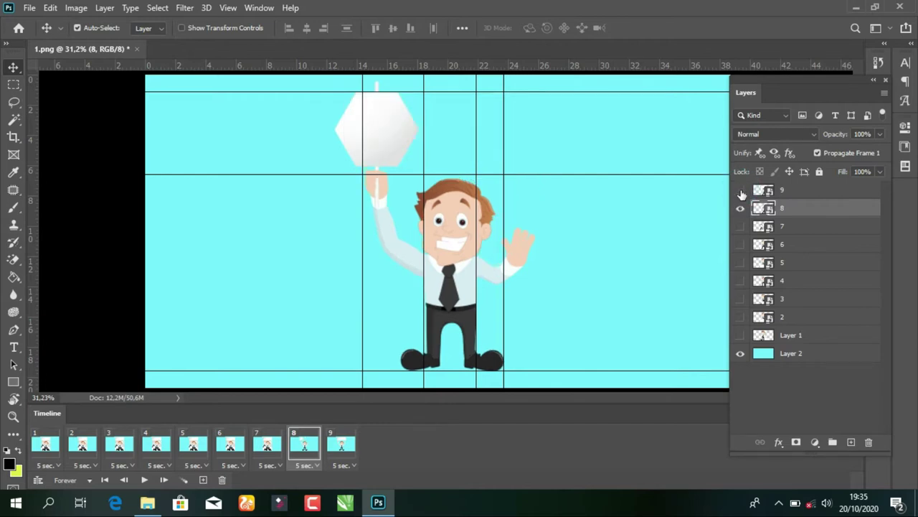
pyautogui.click(740, 190)
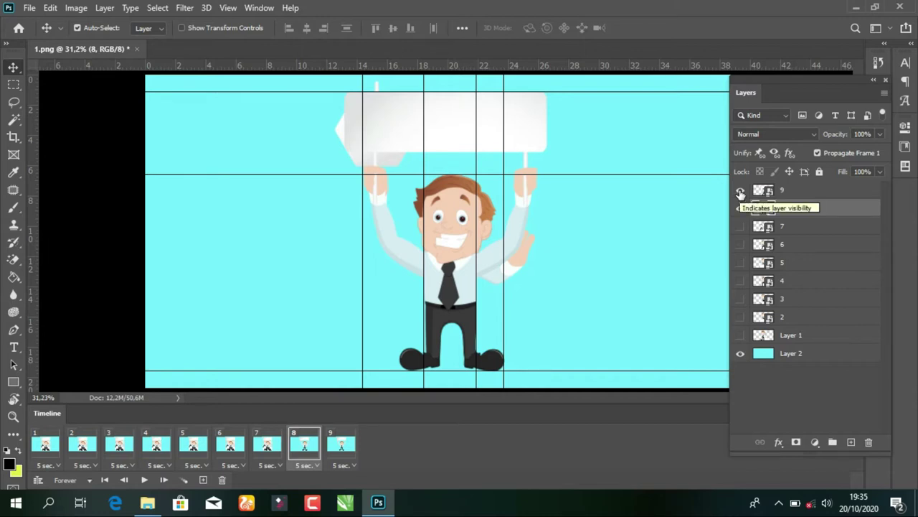
pyautogui.click(740, 191)
# Scale the layer 8 pose up to about 102% with Free Transform
pyautogui.click(455, 241)
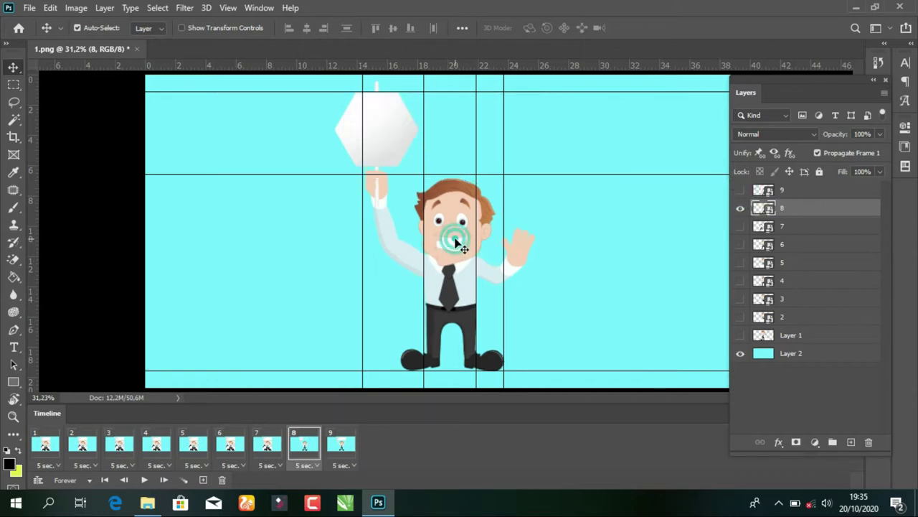
pyautogui.hotkey('ctrl', 't')
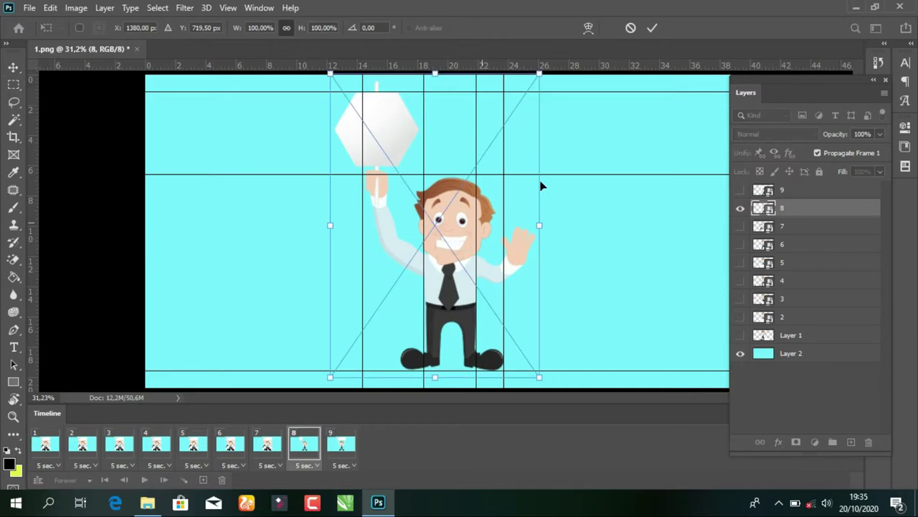
pyautogui.moveTo(540, 72); pyautogui.dragTo(545, 65)
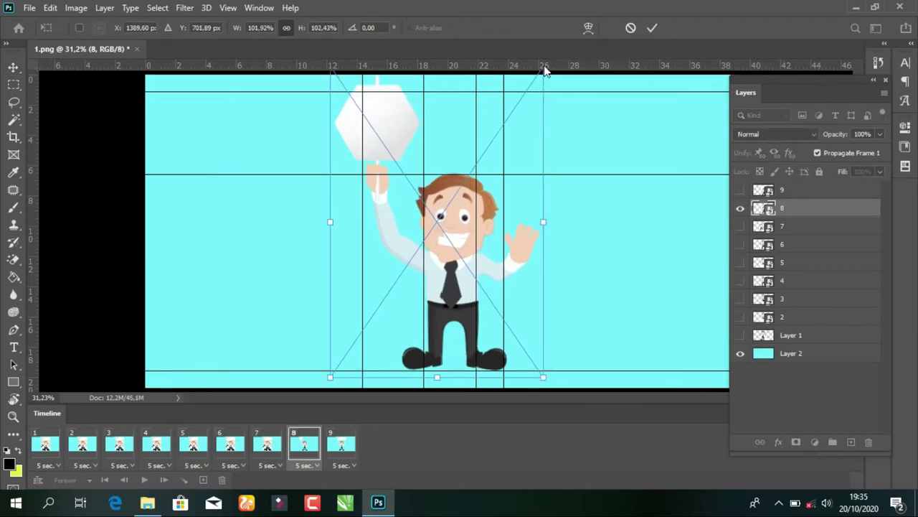
pyautogui.press('Return')
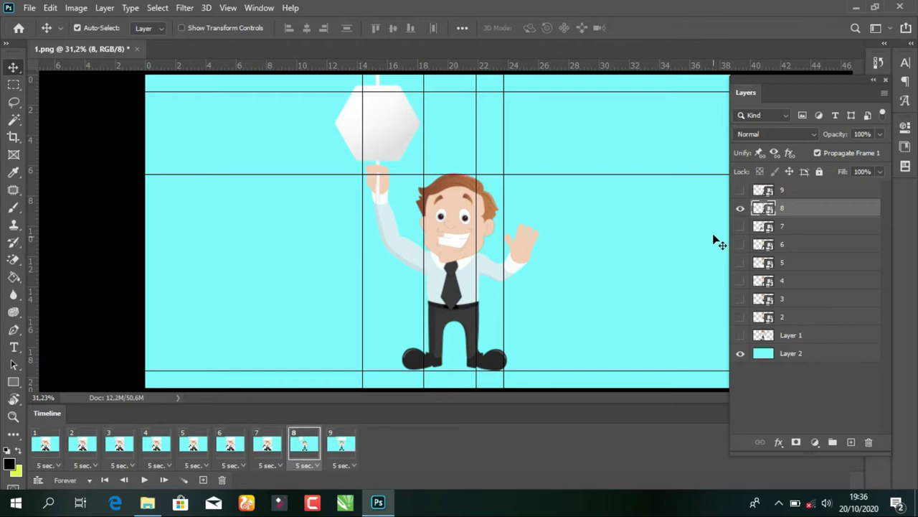
# In frame 7, hide layers 1–6 and 8 so only the pointing pose shows
pyautogui.click(739, 209)
pyautogui.click(265, 446)
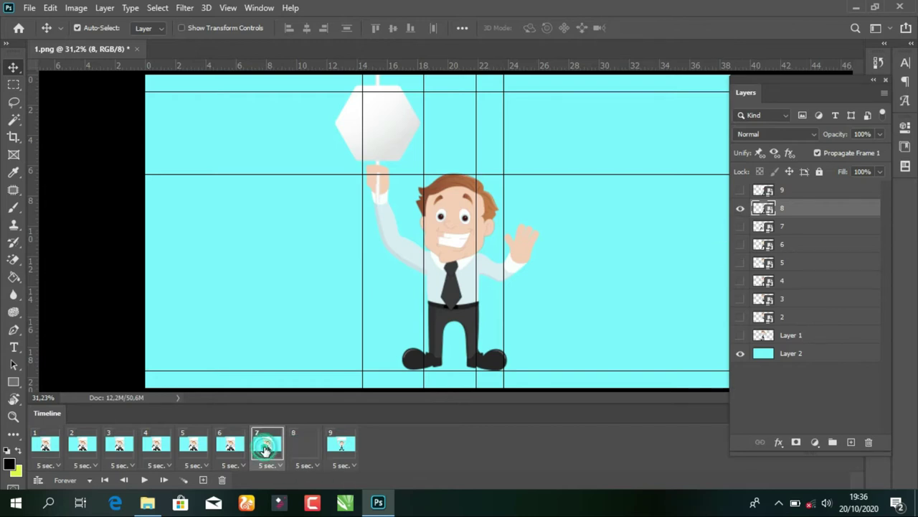
pyautogui.click(740, 208)
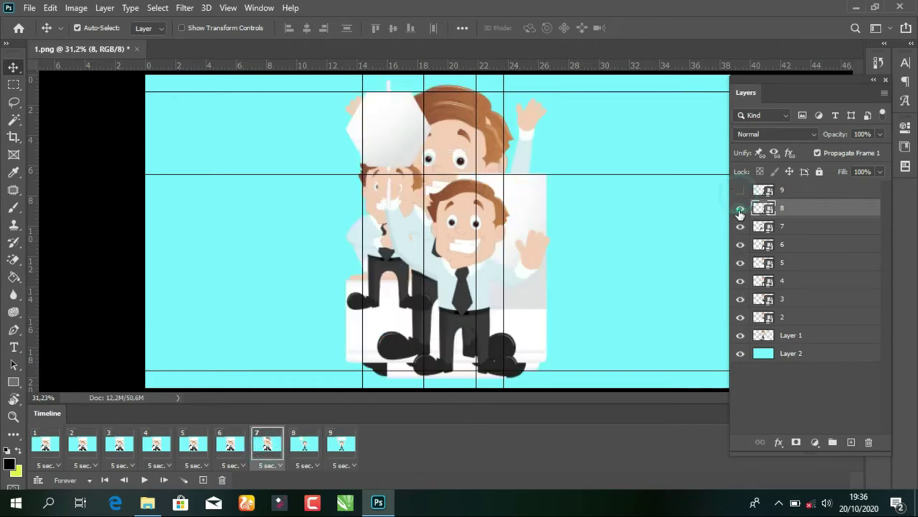
pyautogui.click(741, 245)
pyautogui.click(741, 262)
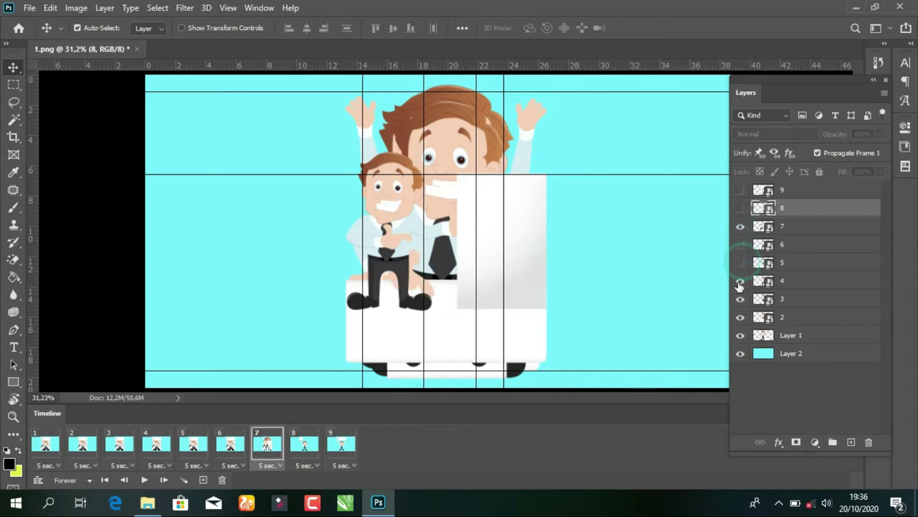
pyautogui.click(740, 280)
pyautogui.click(741, 299)
pyautogui.click(741, 299)
pyautogui.click(741, 316)
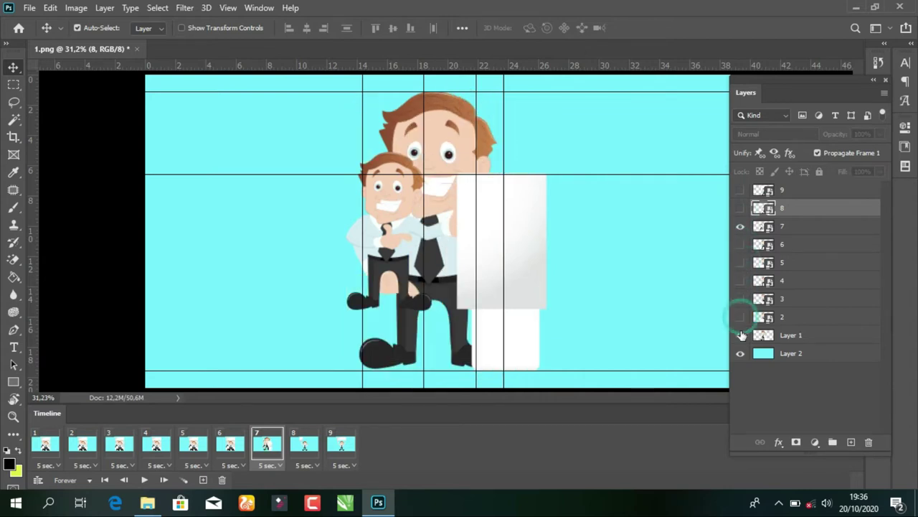
pyautogui.click(740, 335)
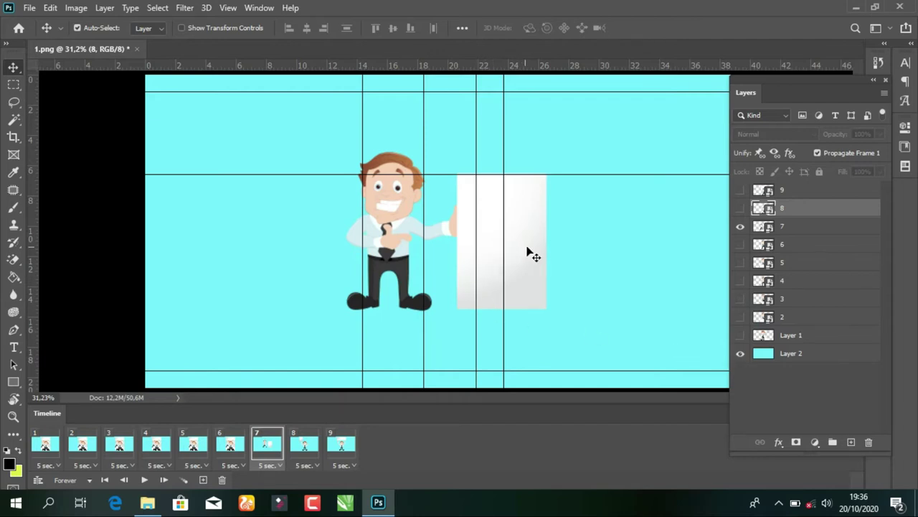
# Move the pointing man and board right, enlarge to about 127% × 125%, and nudge into place
pyautogui.moveTo(535, 255); pyautogui.dragTo(598, 314)
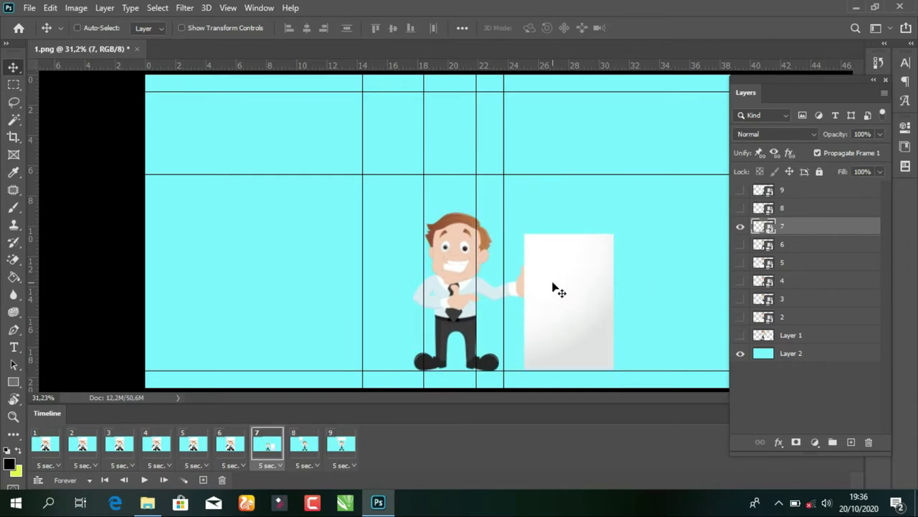
pyautogui.hotkey('ctrl', 't')
pyautogui.moveTo(406, 208); pyautogui.dragTo(395, 167)
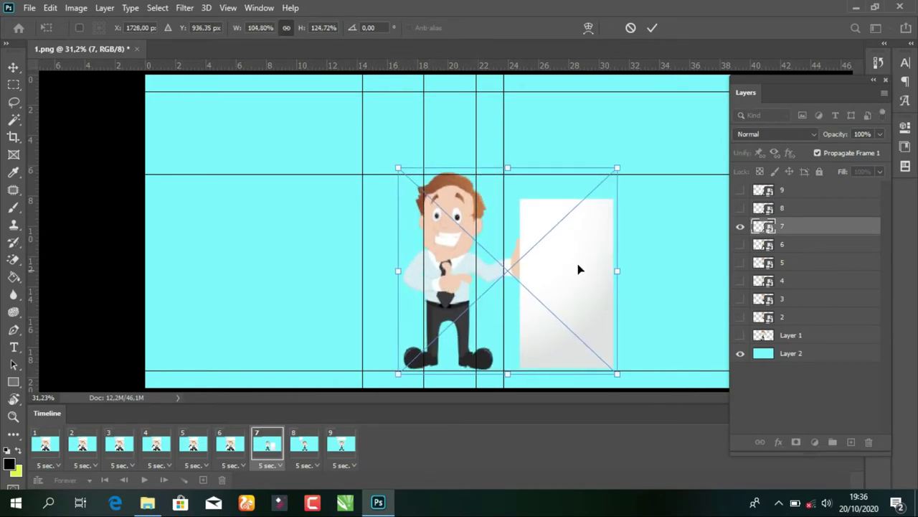
pyautogui.moveTo(619, 267)
pyautogui.mouseDown()
pyautogui.moveTo(665, 267)
pyautogui.moveTo(657, 270)
pyautogui.mouseUp()
pyautogui.press('Return')
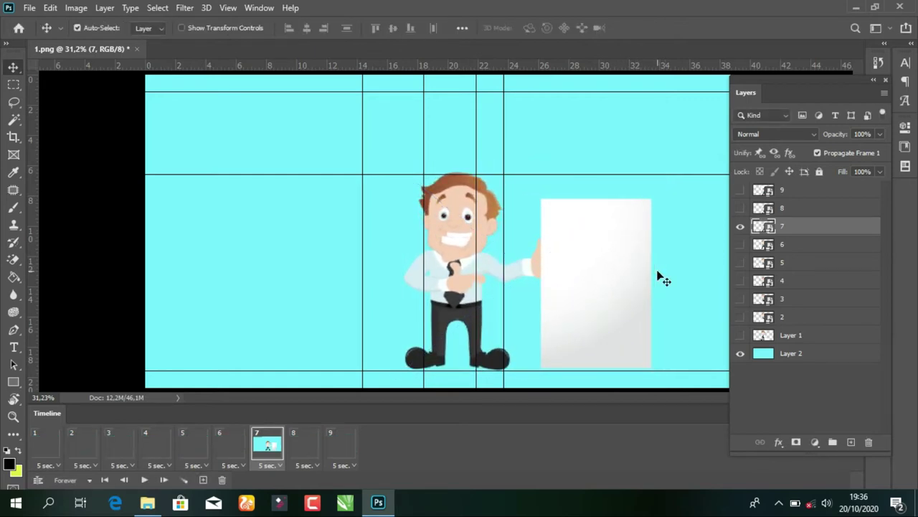
pyautogui.hotkey('shift', 'Left')
pyautogui.hotkey('shift', 'Left')
pyautogui.hotkey('shift', 'Left')
pyautogui.press('Down')
pyautogui.press('Down')
pyautogui.press('Down')
pyautogui.press('Right')
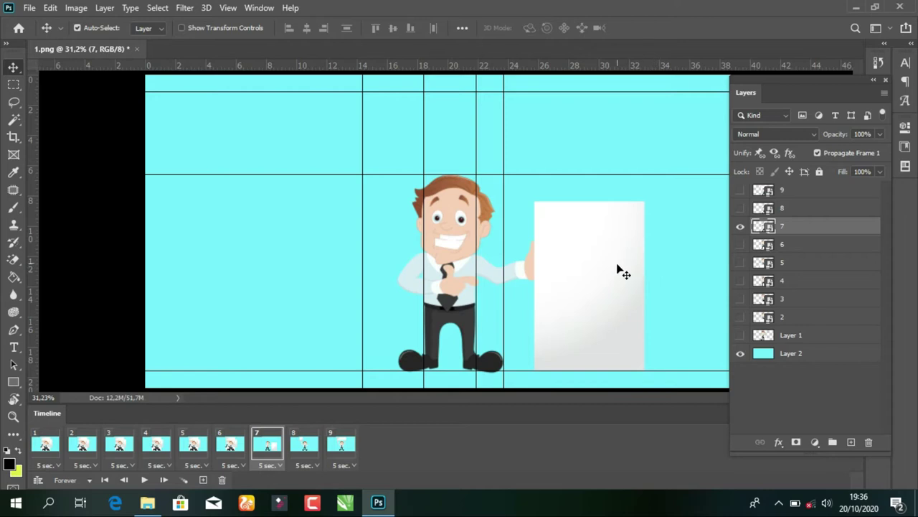
# Compare the poses of layers 7, 8 and 9 on the canvas
pyautogui.click(740, 209)
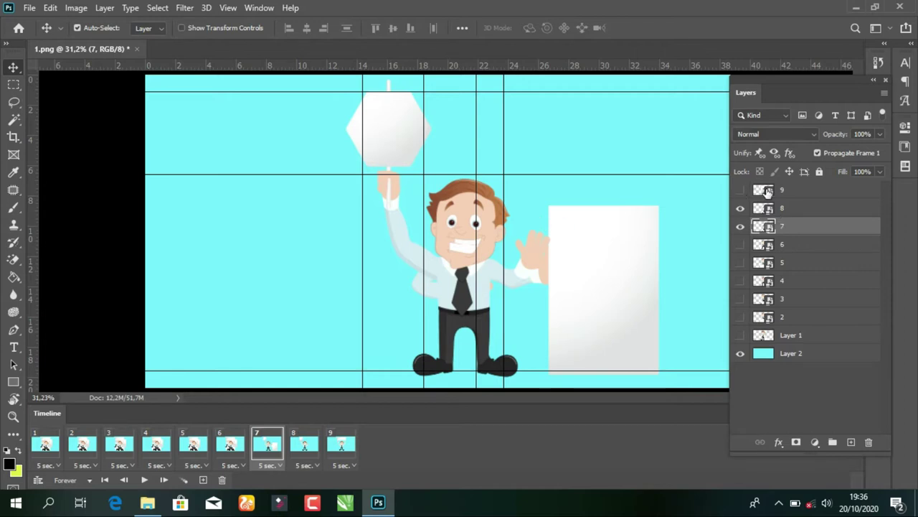
pyautogui.click(740, 208)
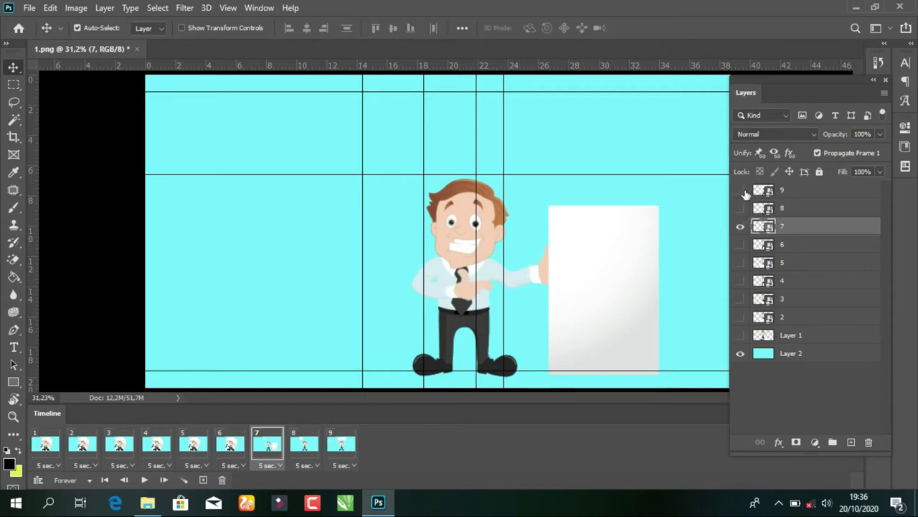
pyautogui.click(740, 190)
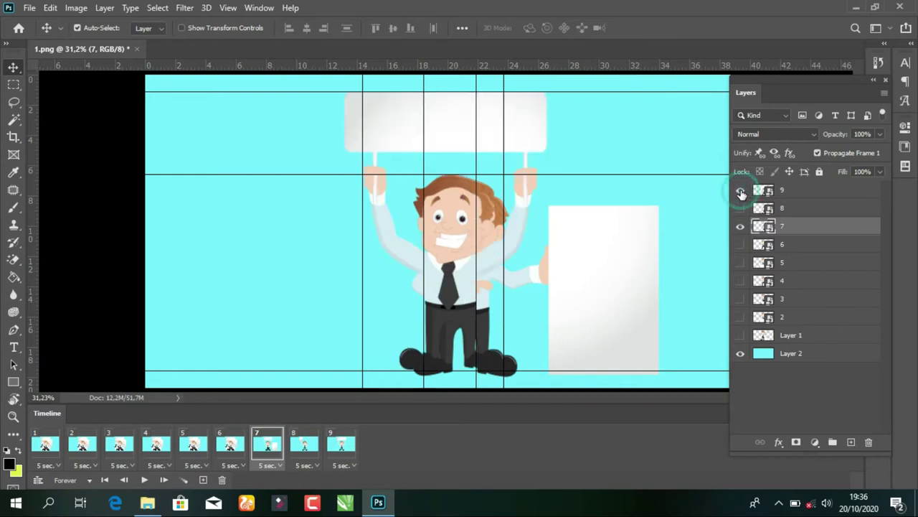
pyautogui.click(740, 226)
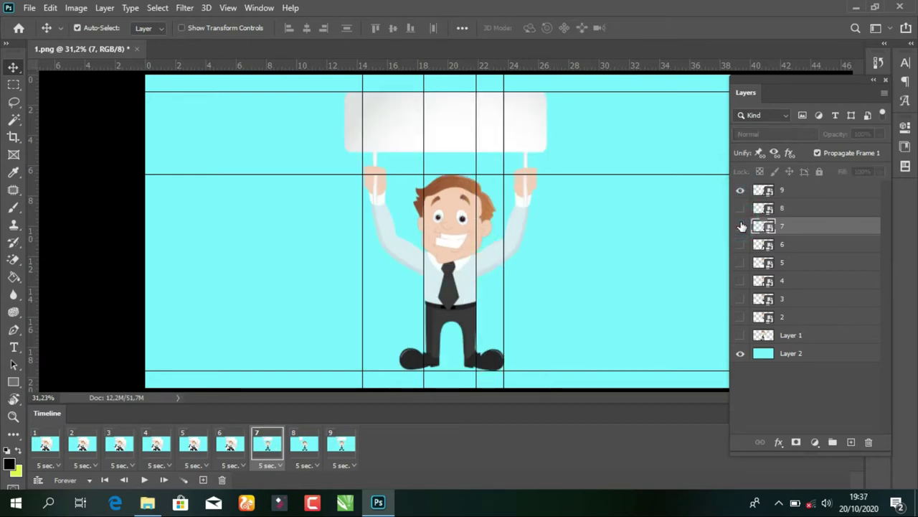
# Hide layers 7 and 9 in frame 9, then restore only layer 7 in frame 7
pyautogui.click(342, 440)
pyautogui.click(741, 226)
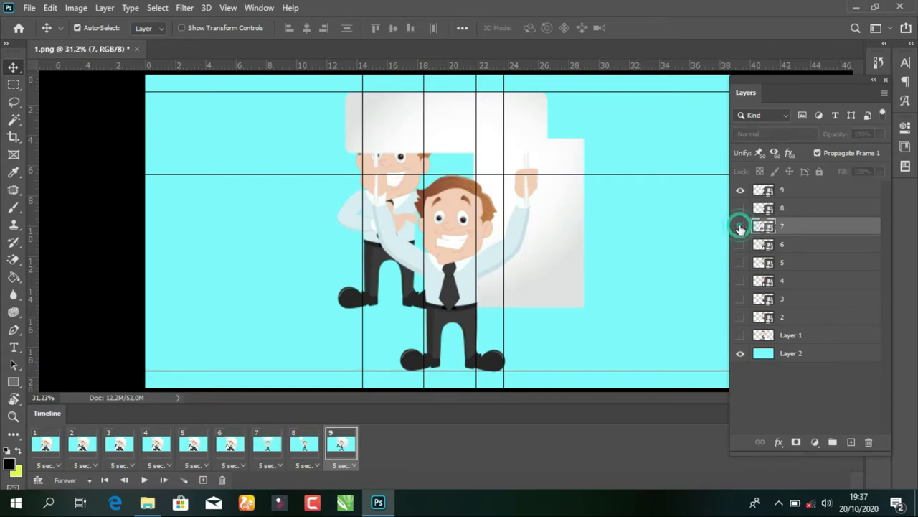
pyautogui.click(740, 227)
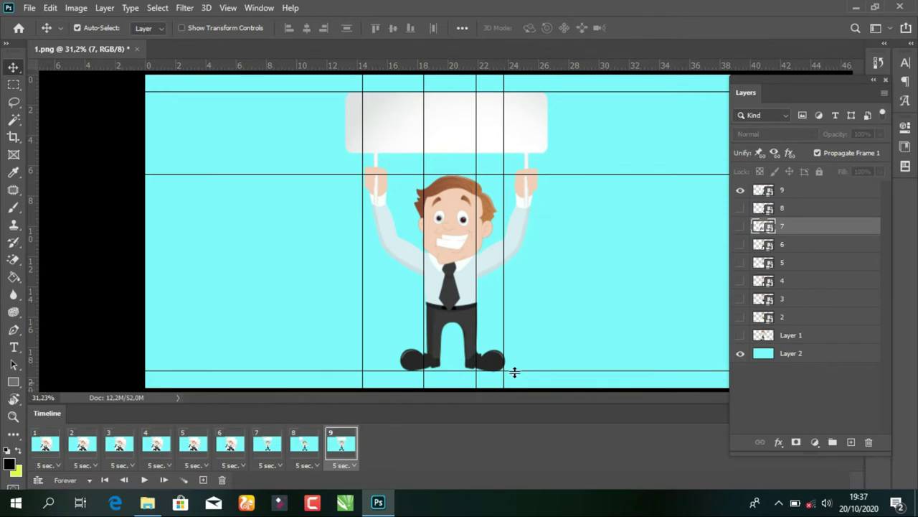
pyautogui.click(741, 190)
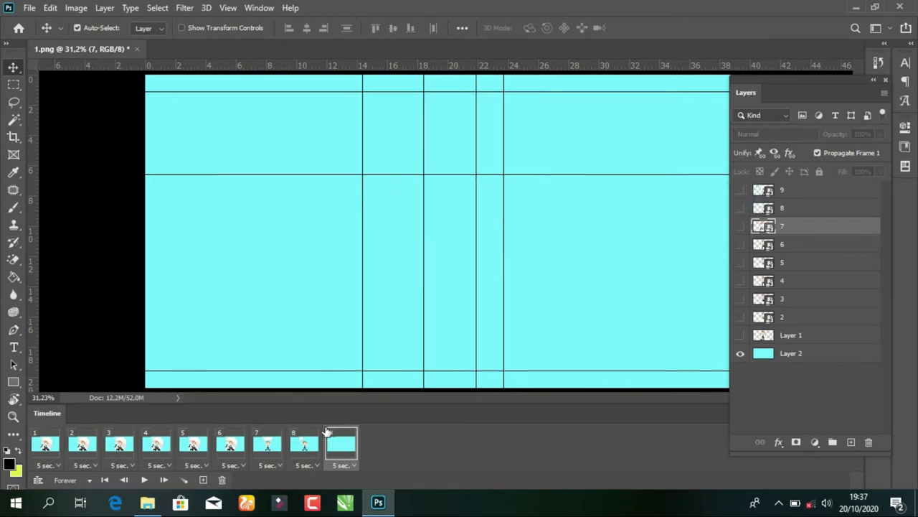
pyautogui.click(268, 443)
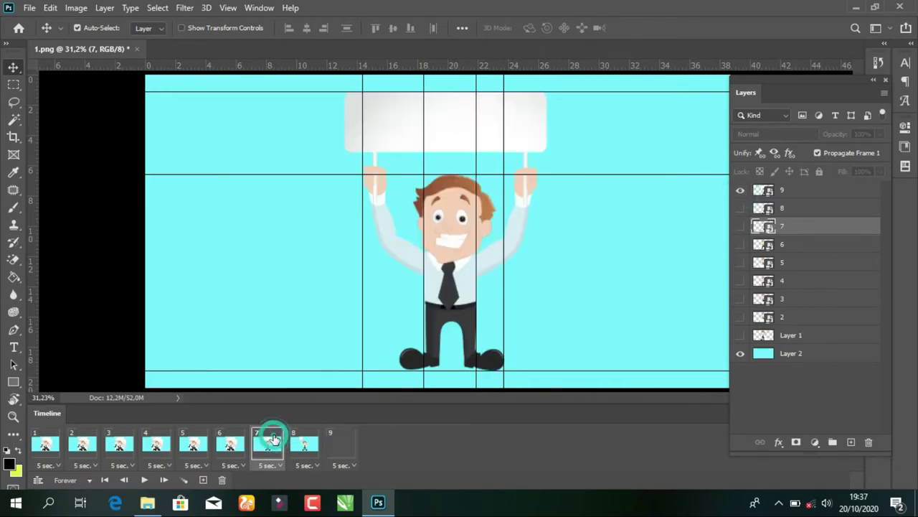
pyautogui.click(741, 194)
pyautogui.click(740, 227)
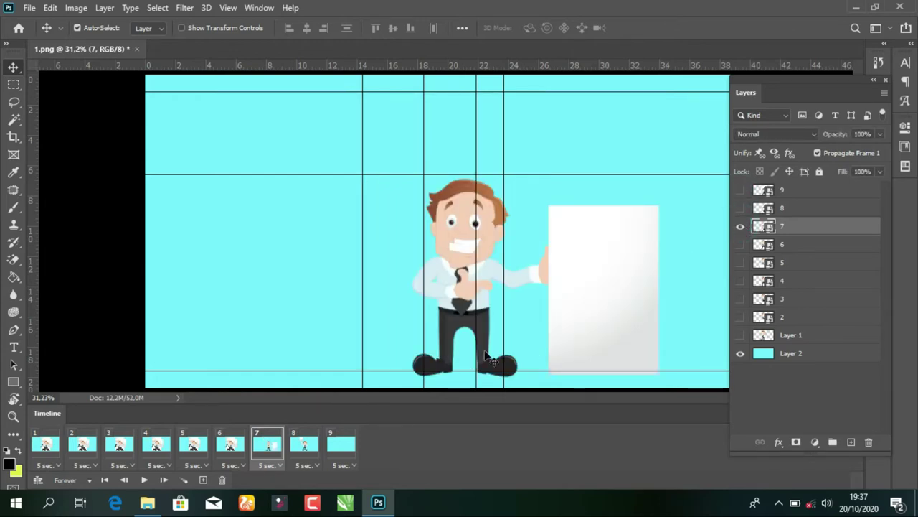
# In frame 6, hide every layer except layer 6 and make it active
pyautogui.click(235, 441)
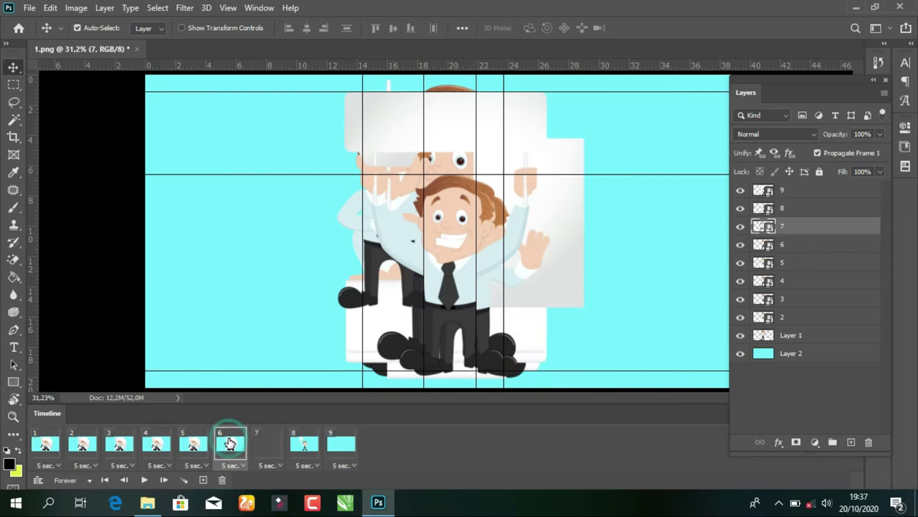
pyautogui.click(741, 190)
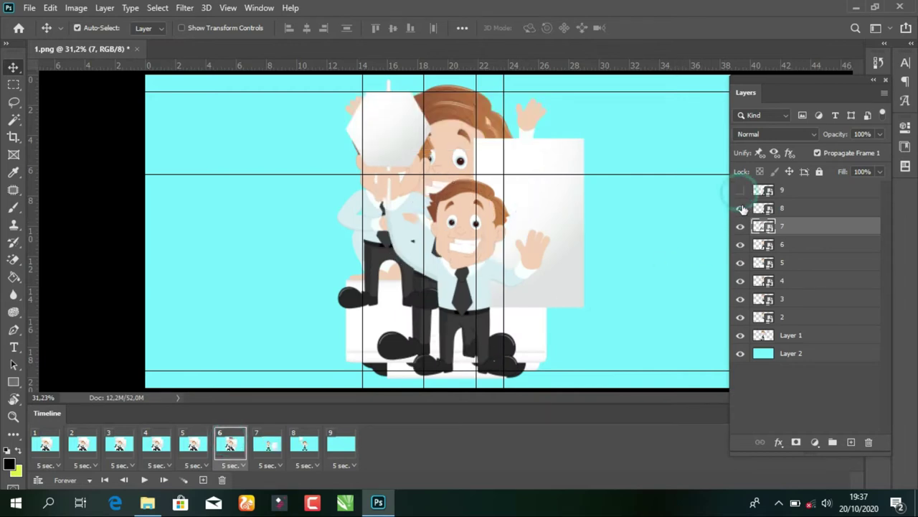
pyautogui.click(740, 208)
pyautogui.click(741, 227)
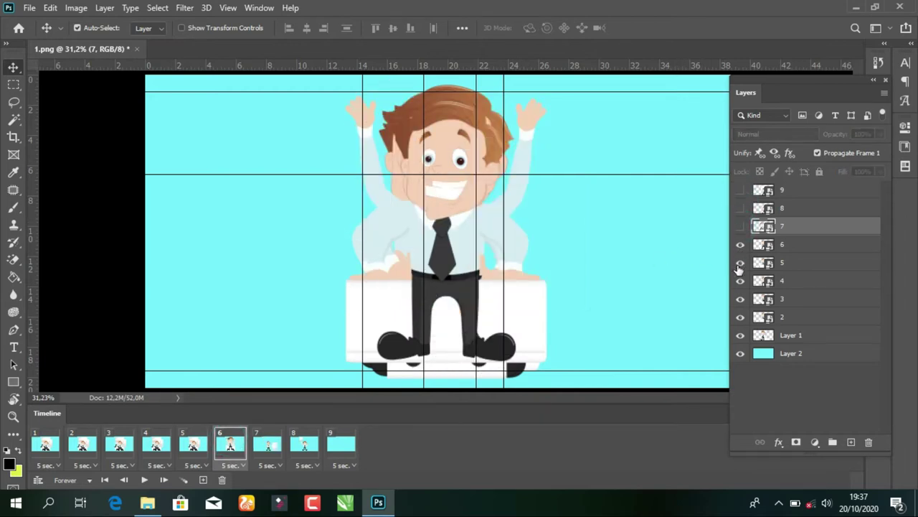
pyautogui.click(740, 263)
pyautogui.click(740, 281)
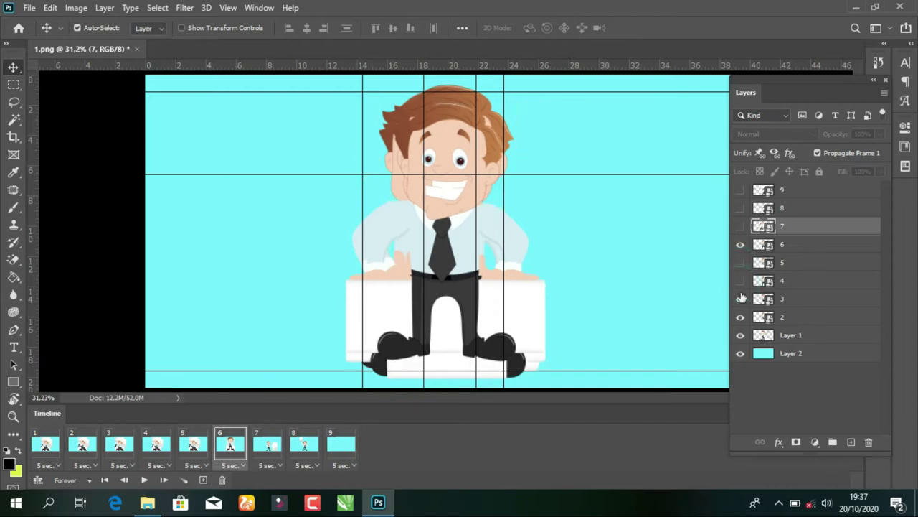
pyautogui.click(741, 299)
pyautogui.click(740, 317)
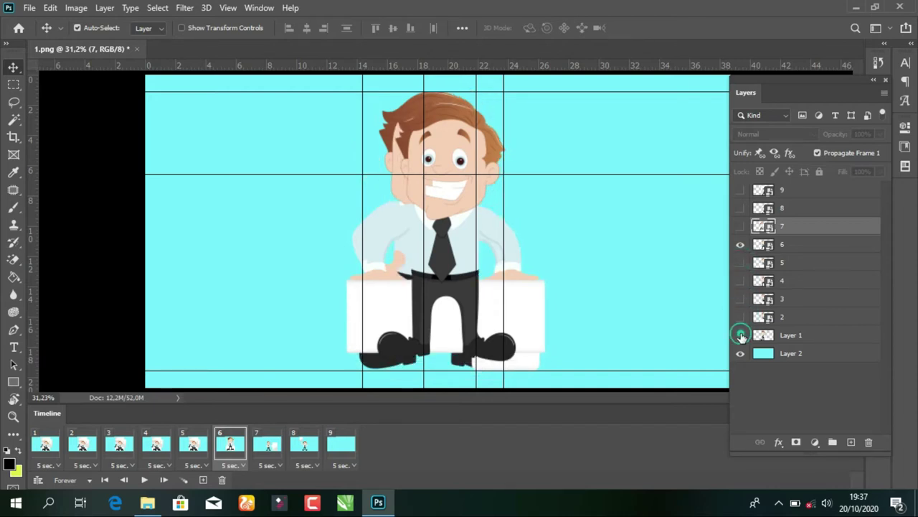
pyautogui.click(740, 335)
pyautogui.click(463, 267)
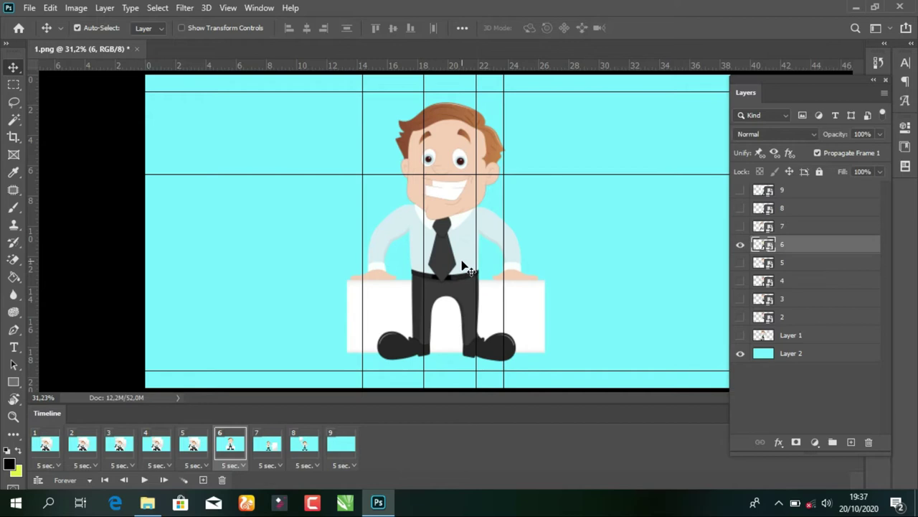
# Shrink the seated businessman proportionally and move him right toward centre
pyautogui.hotkey('ctrl', 't')
pyautogui.moveTo(551, 93)
pyautogui.mouseDown()
pyautogui.moveTo(538, 132)
pyautogui.moveTo(487, 175)
pyautogui.mouseUp()
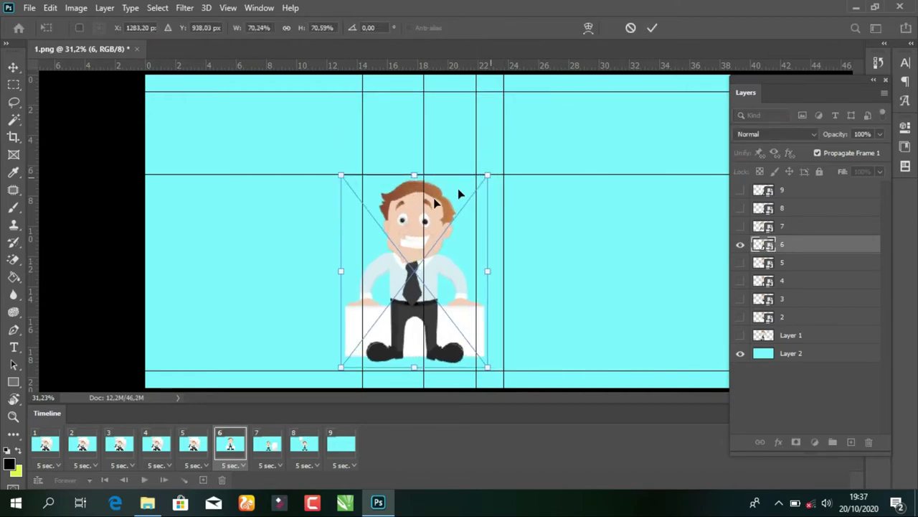
pyautogui.moveTo(435, 204); pyautogui.dragTo(450, 231)
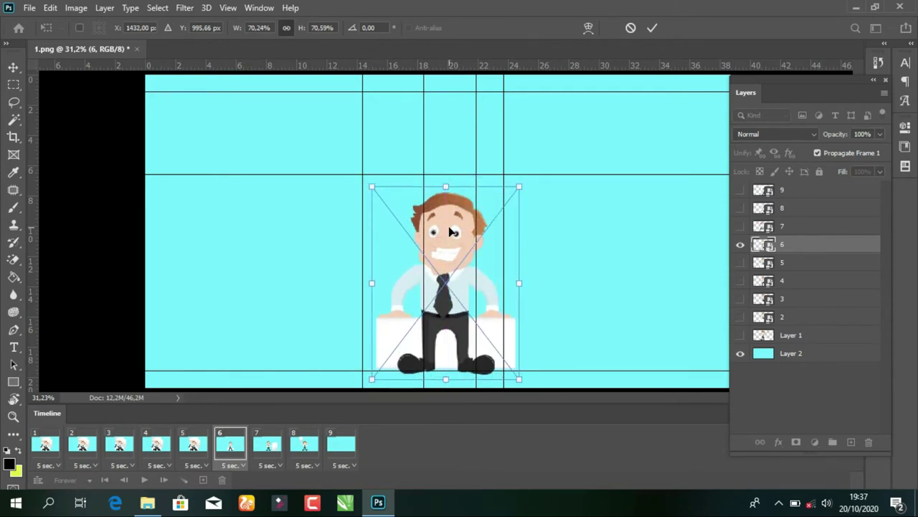
pyautogui.press('Return')
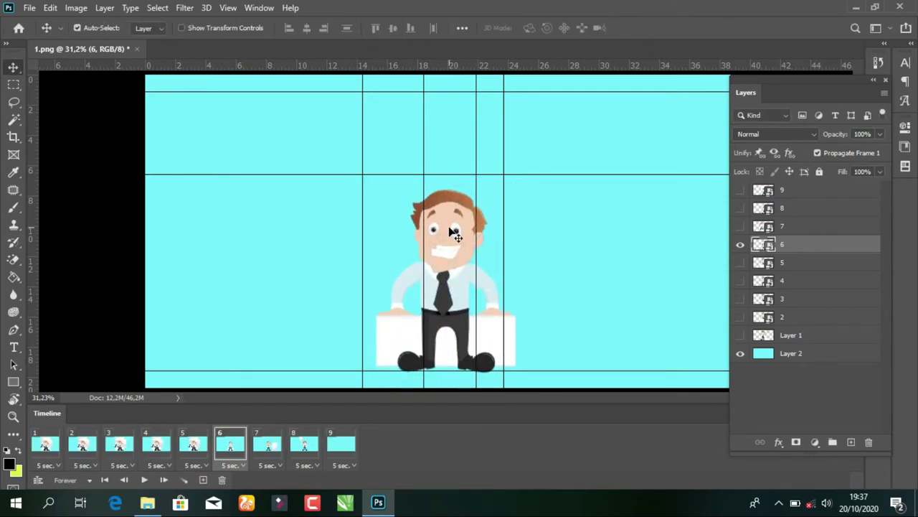
# Stretch the businessman taller and wider to about 79% × 76% overall
pyautogui.hotkey('ctrl', 't')
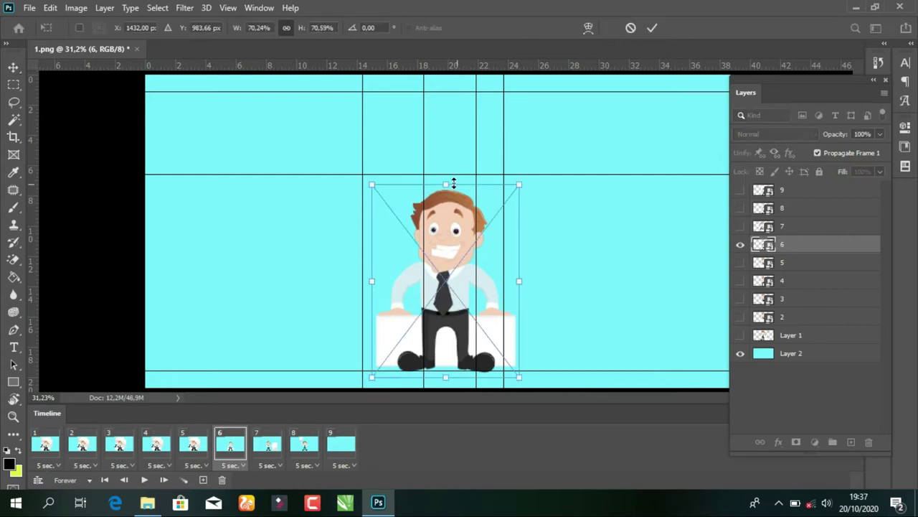
pyautogui.moveTo(452, 175); pyautogui.dragTo(445, 176)
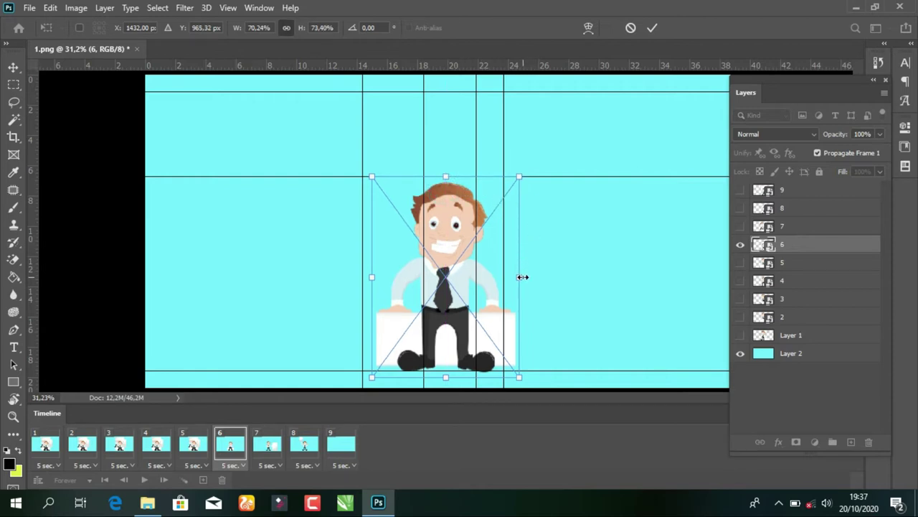
pyautogui.moveTo(522, 276); pyautogui.dragTo(538, 277)
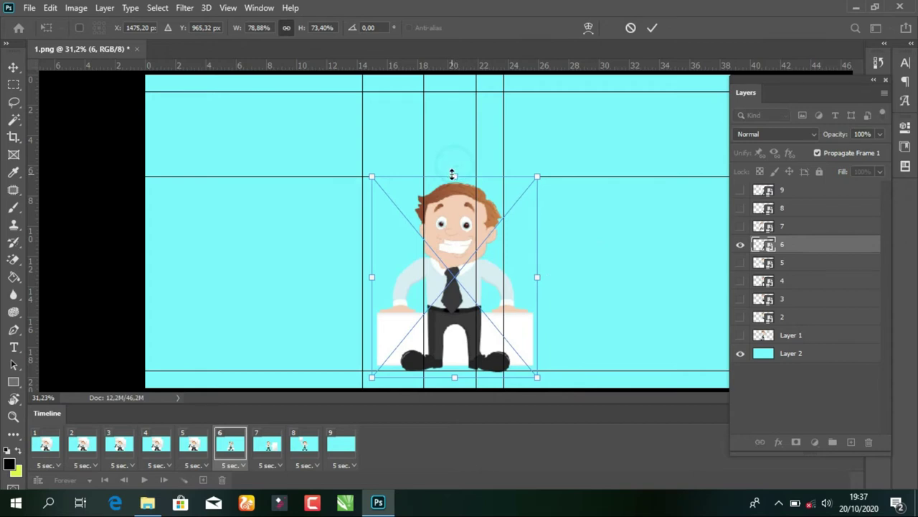
pyautogui.moveTo(455, 170); pyautogui.dragTo(452, 168)
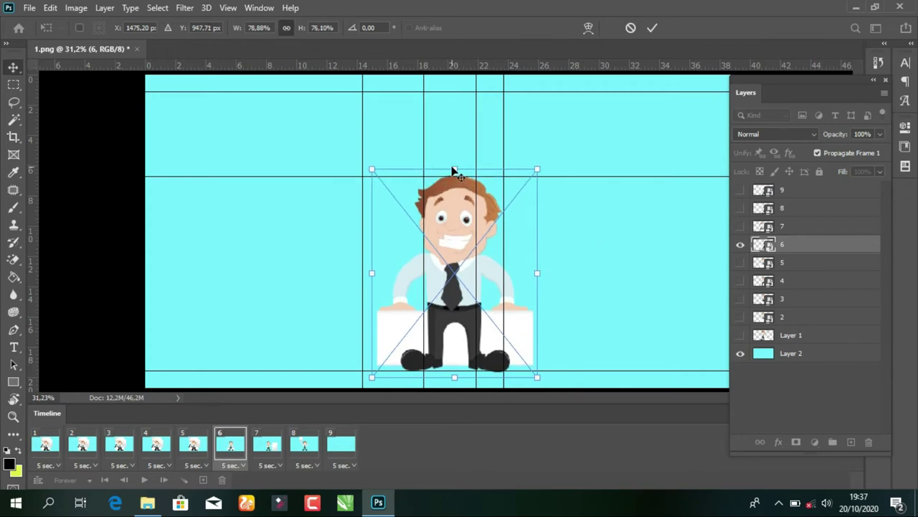
pyautogui.press('Return')
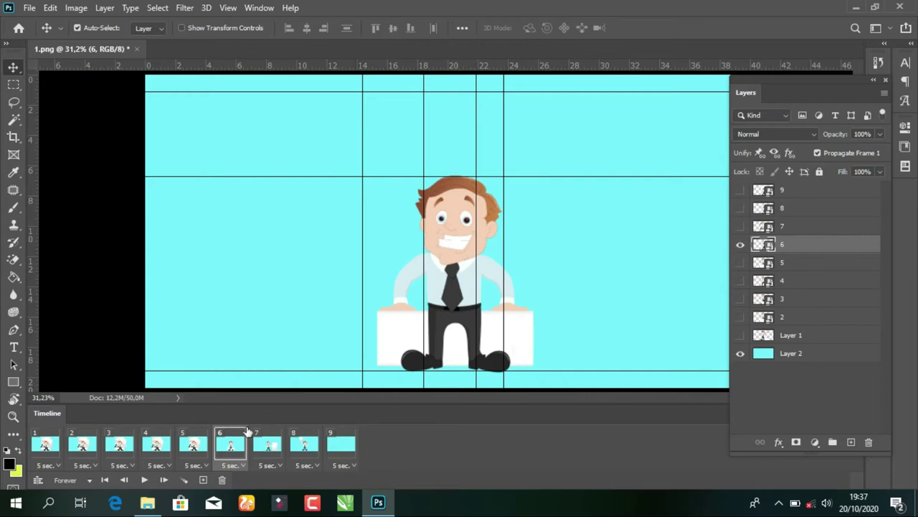
# Compare frames 6 and 7, then nudge the frame 7 pose left and up
pyautogui.click(269, 446)
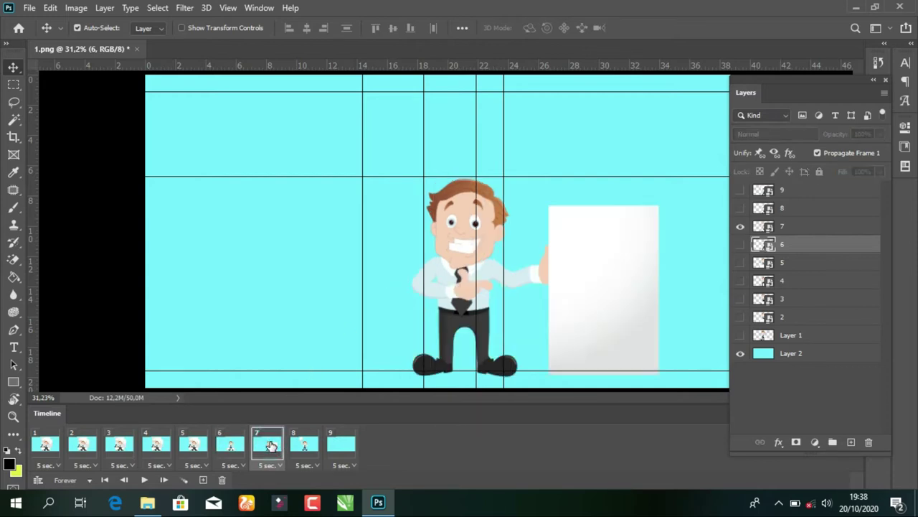
pyautogui.click(234, 446)
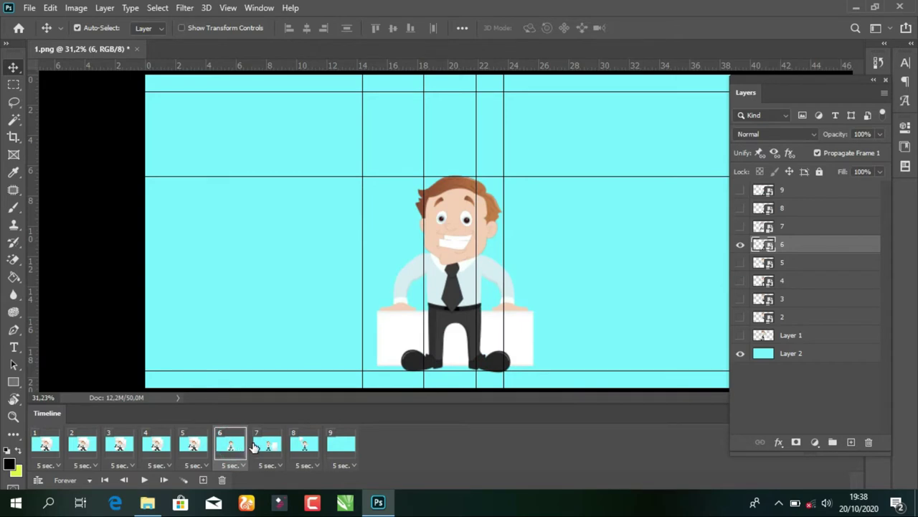
pyautogui.click(279, 447)
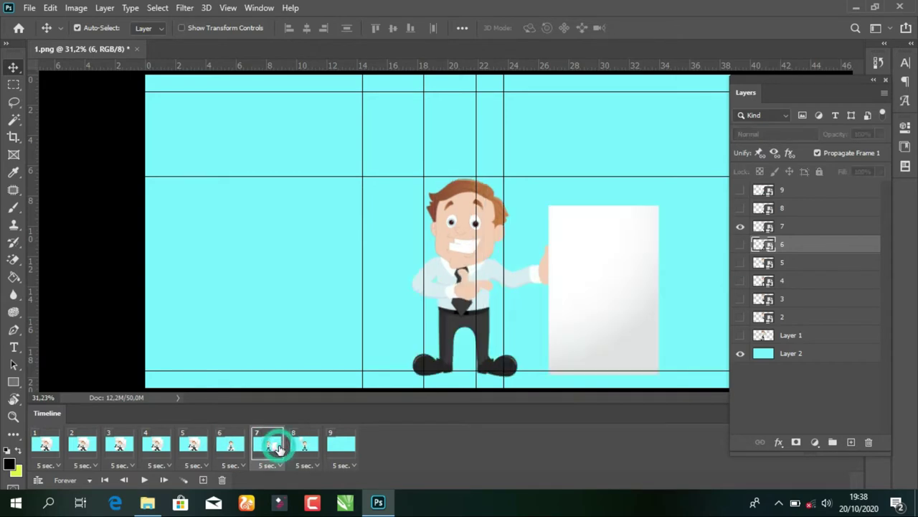
pyautogui.click(452, 312)
pyautogui.hotkey('shift', 'Left')
pyautogui.hotkey('shift', 'Left')
pyautogui.hotkey('shift', 'Left')
pyautogui.hotkey('shift', 'Left')
pyautogui.hotkey('shift', 'Left')
pyautogui.hotkey('shift', 'Left')
pyautogui.hotkey('shift', 'Up')
pyautogui.hotkey('shift', 'Up')
pyautogui.hotkey('shift', 'Left')
pyautogui.hotkey('shift', 'Left')
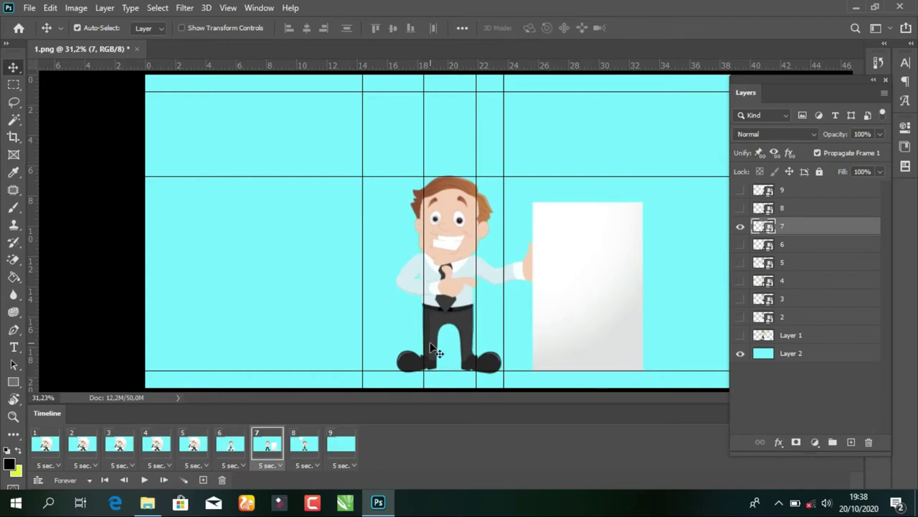
# Nudge the layer 8 pose in frame 8 left and back slightly right
pyautogui.click(301, 440)
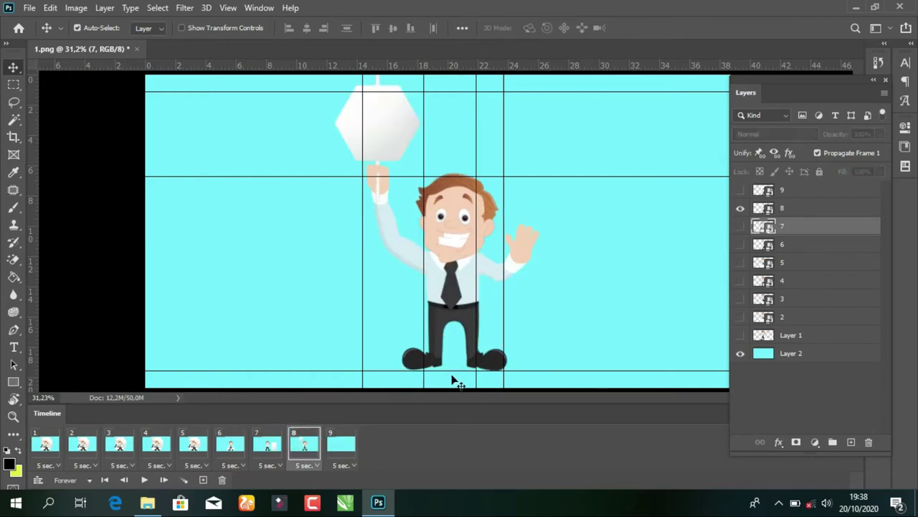
pyautogui.click(787, 209)
pyautogui.hotkey('shift', 'Left')
pyautogui.hotkey('shift', 'Left')
pyautogui.hotkey('shift', 'Left')
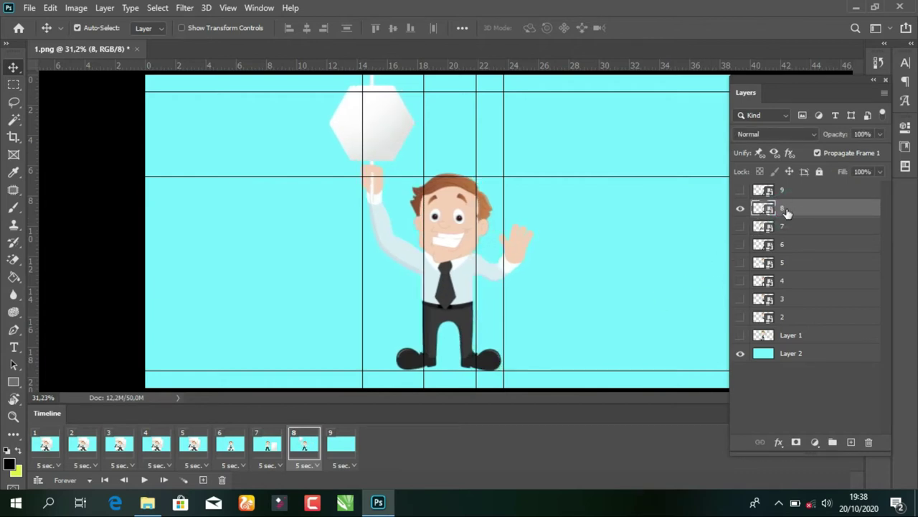
pyautogui.hotkey('shift', 'Right')
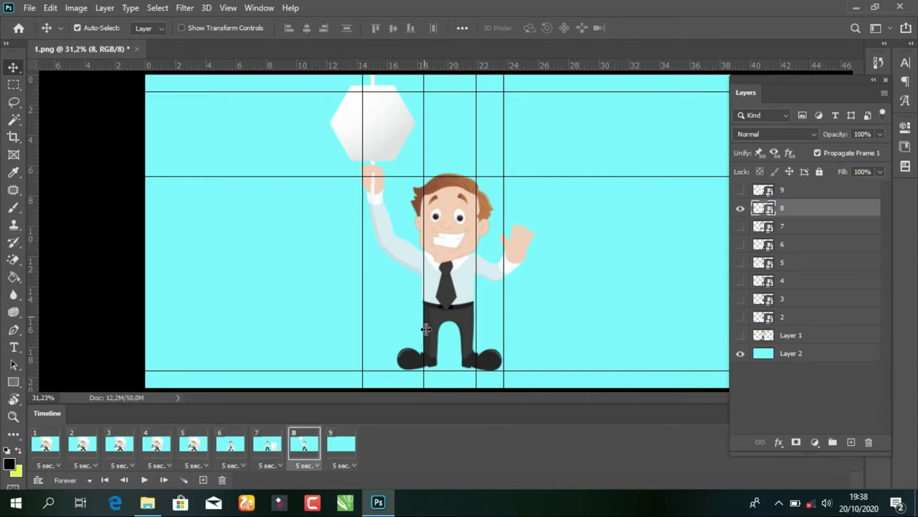
# Show layer 9's pose in frame 9 and nudge it left
pyautogui.click(343, 441)
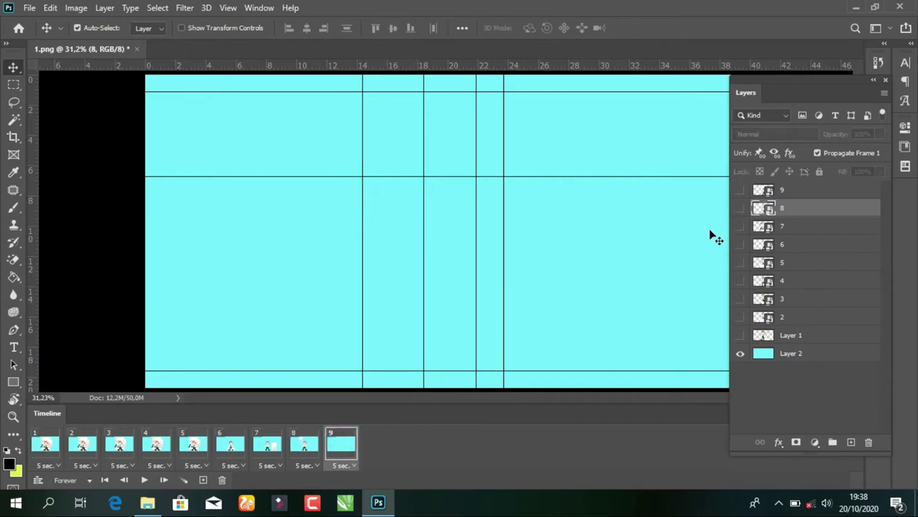
pyautogui.click(773, 191)
pyautogui.click(740, 190)
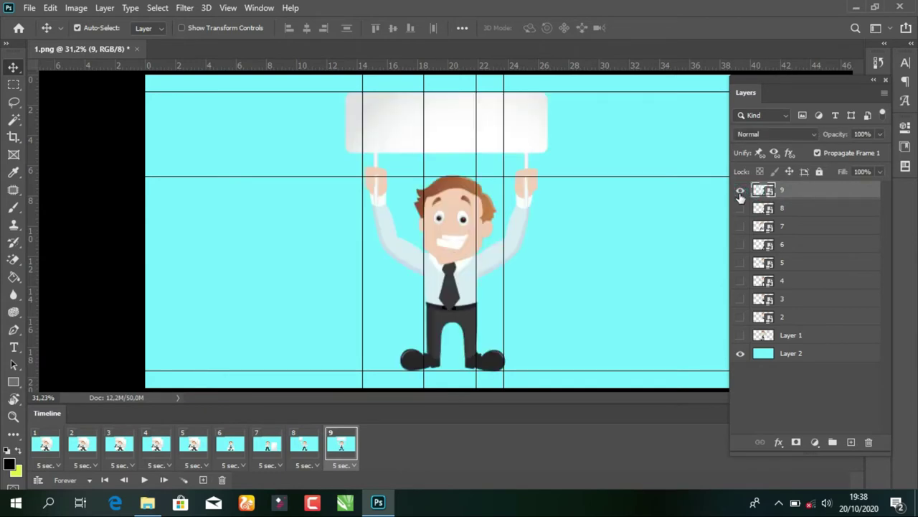
pyautogui.hotkey('shift', 'Left')
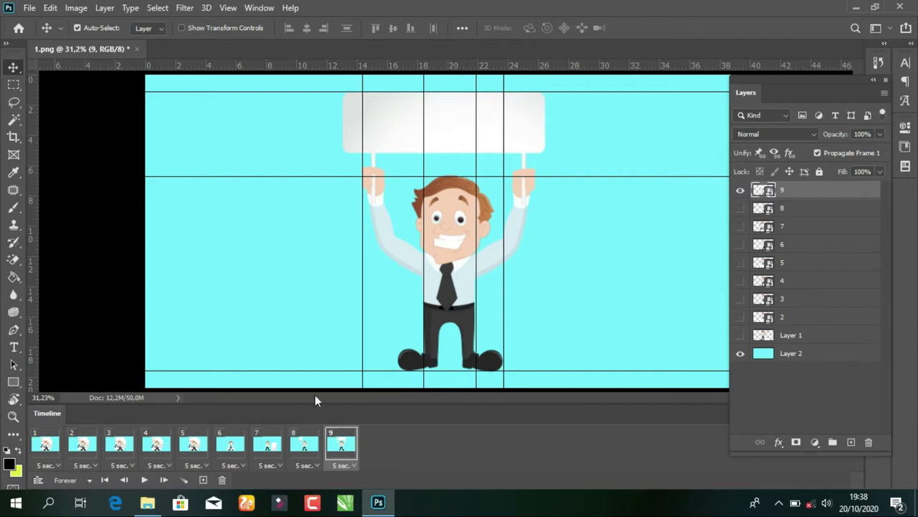
# Nudge the frame 8 pose one pixel left, then reselect layer 7 in frame 7
pyautogui.click(304, 442)
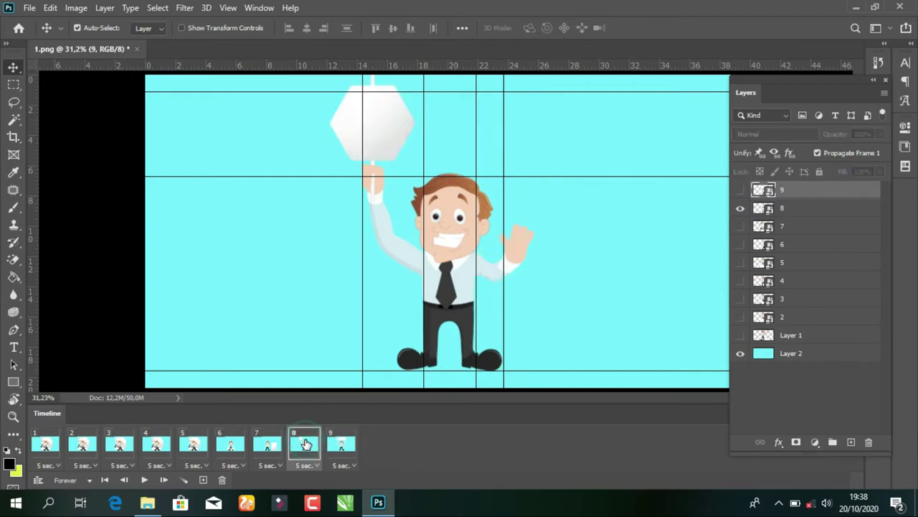
pyautogui.click(787, 209)
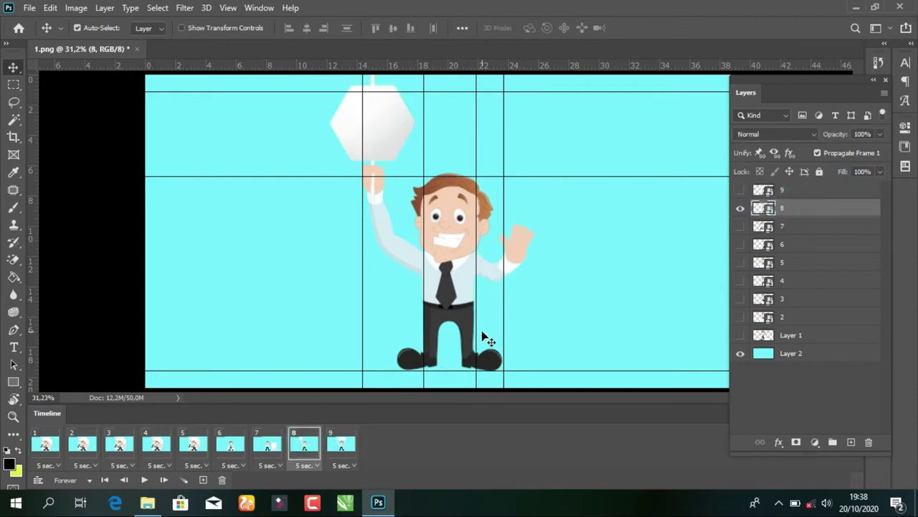
pyautogui.press('Left')
pyautogui.press('Left')
pyautogui.press('Left')
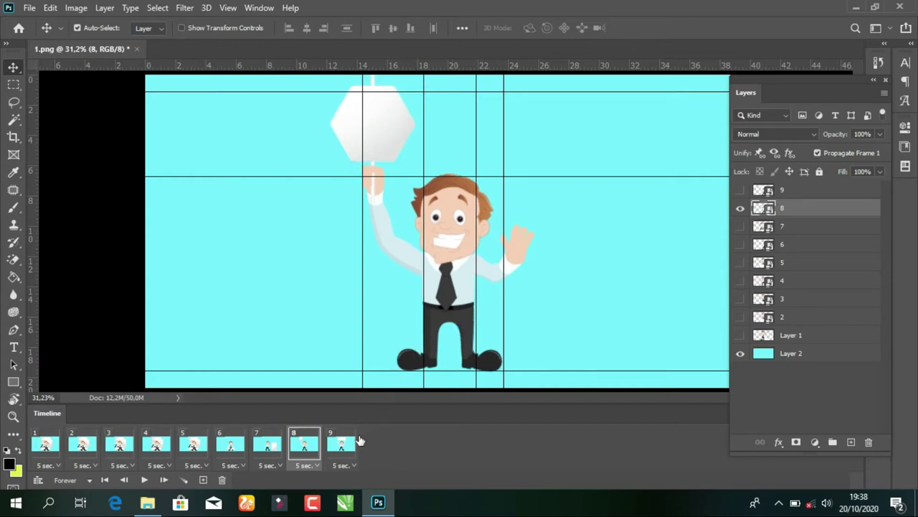
pyautogui.click(278, 449)
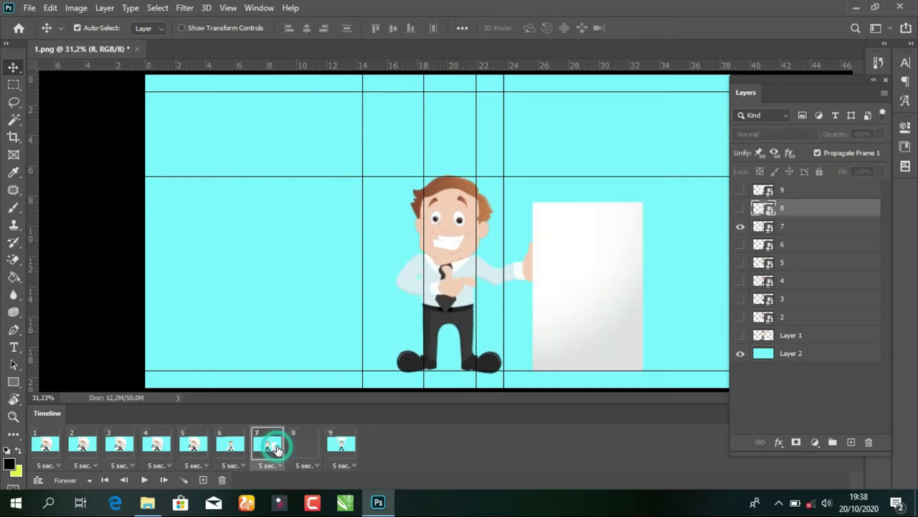
pyautogui.click(800, 227)
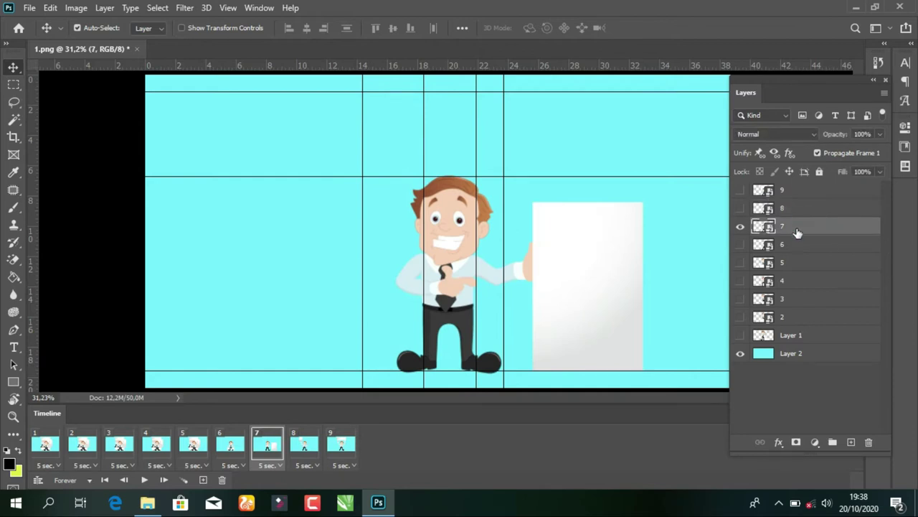
# Nudge the frame 6 seated businessman left and back right to align
pyautogui.click(237, 442)
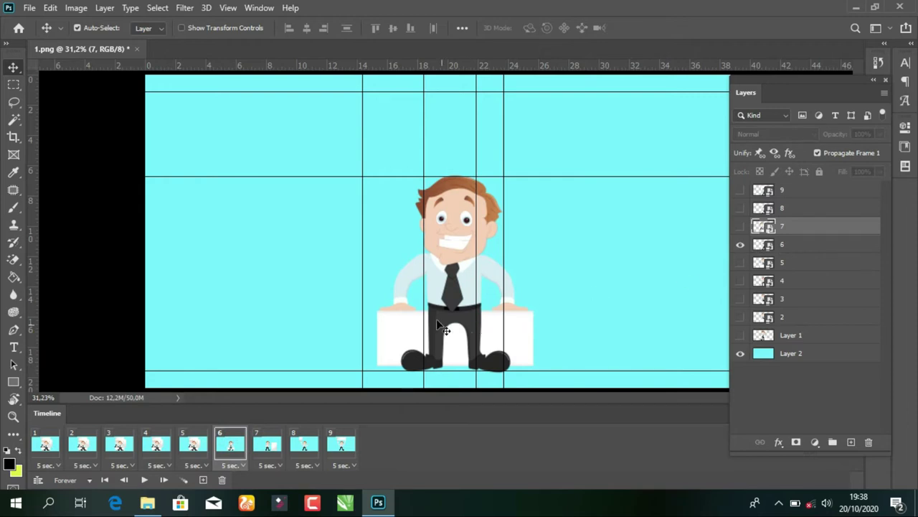
pyautogui.click(445, 291)
pyautogui.press('Left')
pyautogui.press('Left')
pyautogui.press('Left')
pyautogui.press('Left')
pyautogui.press('Right')
pyautogui.press('Right')
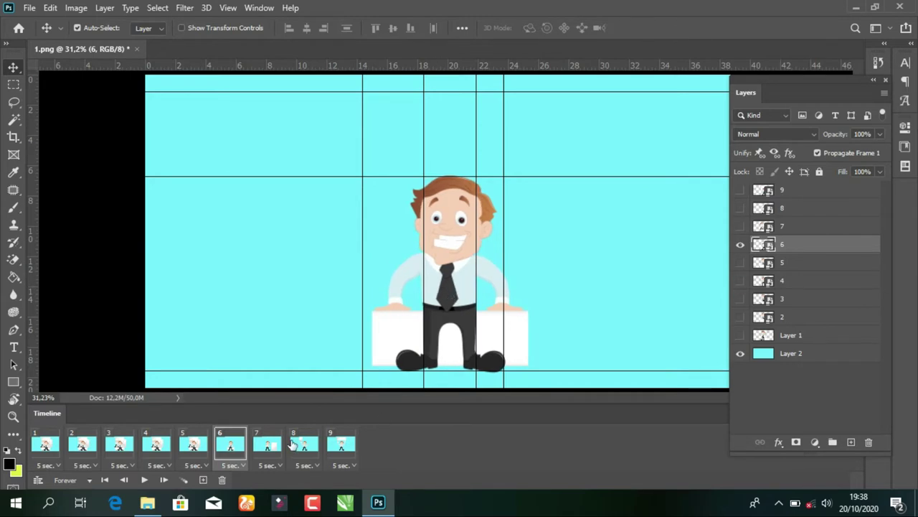
# In frame 5, hide all pose layers except layer 5 and make it active
pyautogui.click(190, 448)
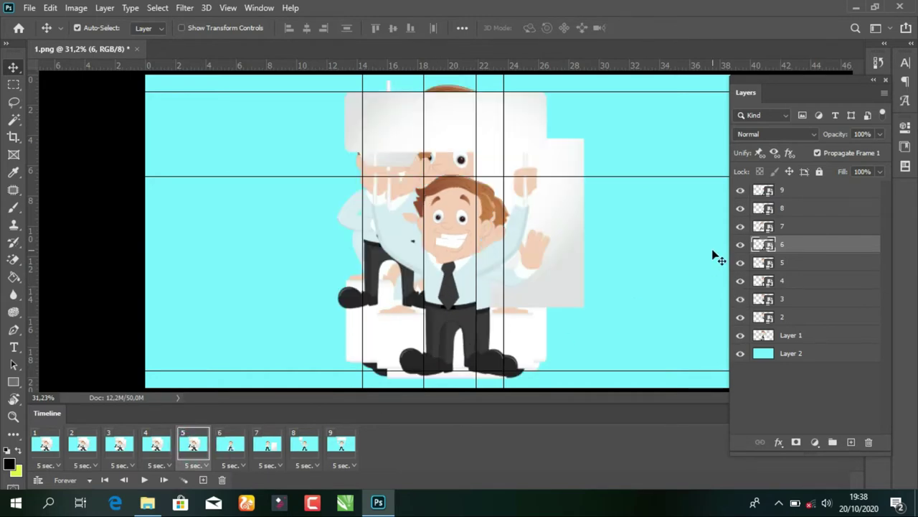
pyautogui.click(740, 245)
pyautogui.click(741, 208)
pyautogui.click(741, 190)
pyautogui.click(739, 227)
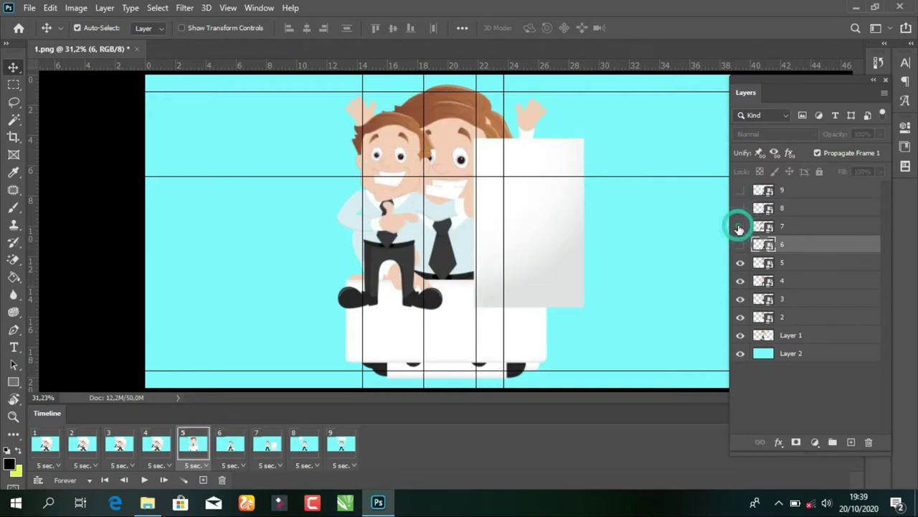
pyautogui.click(741, 280)
pyautogui.click(741, 298)
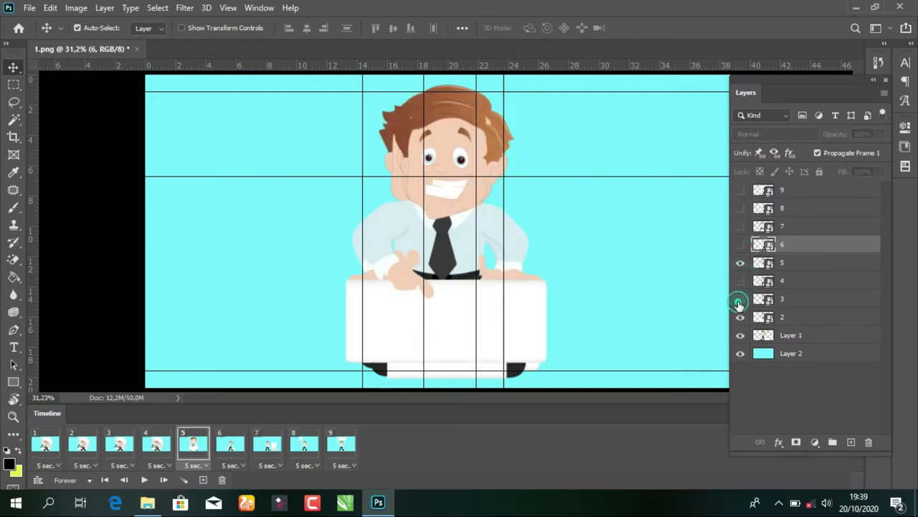
pyautogui.click(740, 316)
pyautogui.click(741, 317)
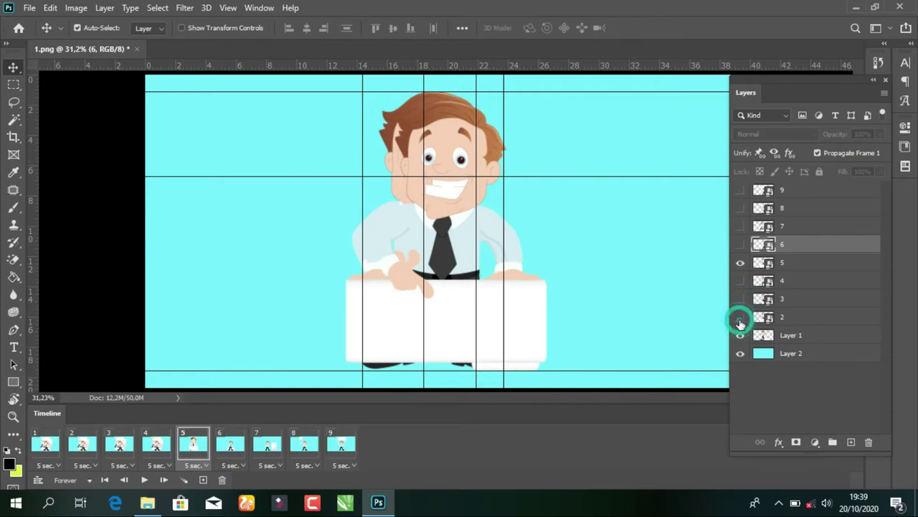
pyautogui.click(740, 335)
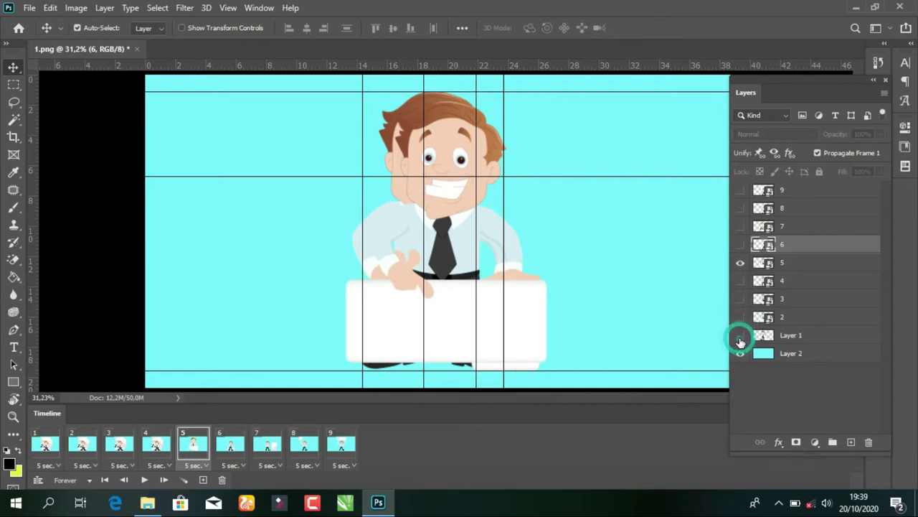
pyautogui.click(785, 265)
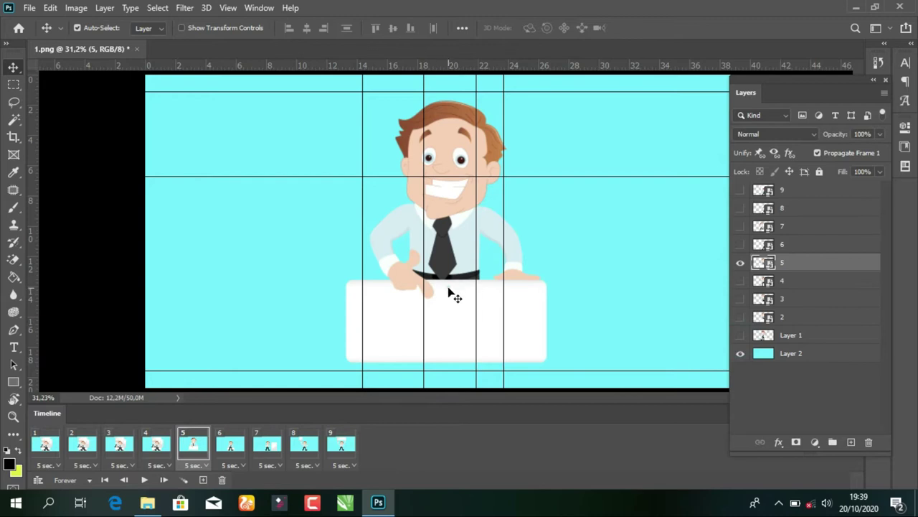
# Shrink the pose 5 businessman to about 77% and nudge him lower near centre
pyautogui.moveTo(450, 293); pyautogui.dragTo(453, 293)
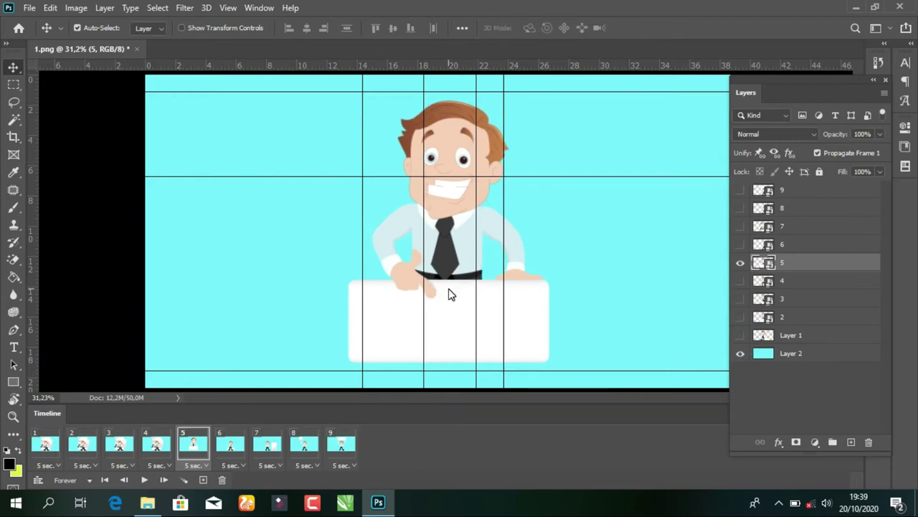
pyautogui.hotkey('shift', 'Down')
pyautogui.hotkey('shift', 'Down')
pyautogui.hotkey('shift', 'Down')
pyautogui.hotkey('shift', 'Down')
pyautogui.hotkey('ctrl', 't')
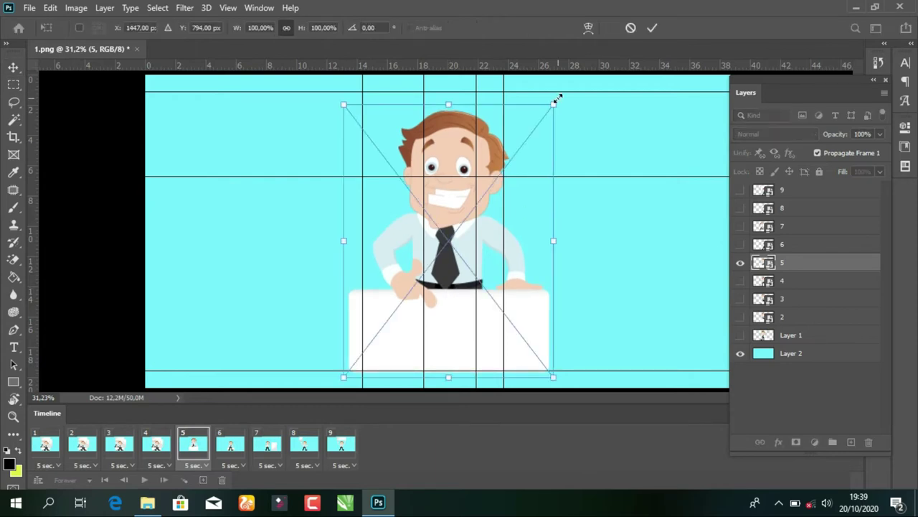
pyautogui.moveTo(555, 97); pyautogui.dragTo(505, 174)
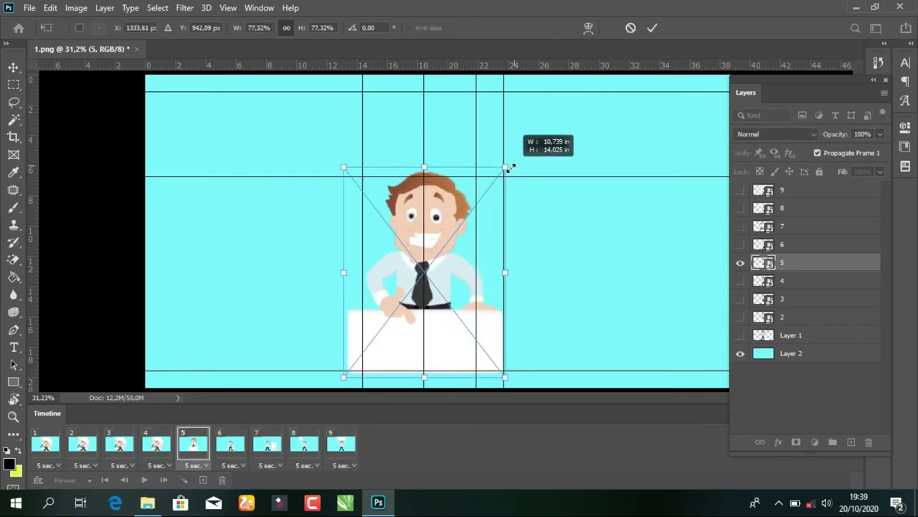
pyautogui.press('Return')
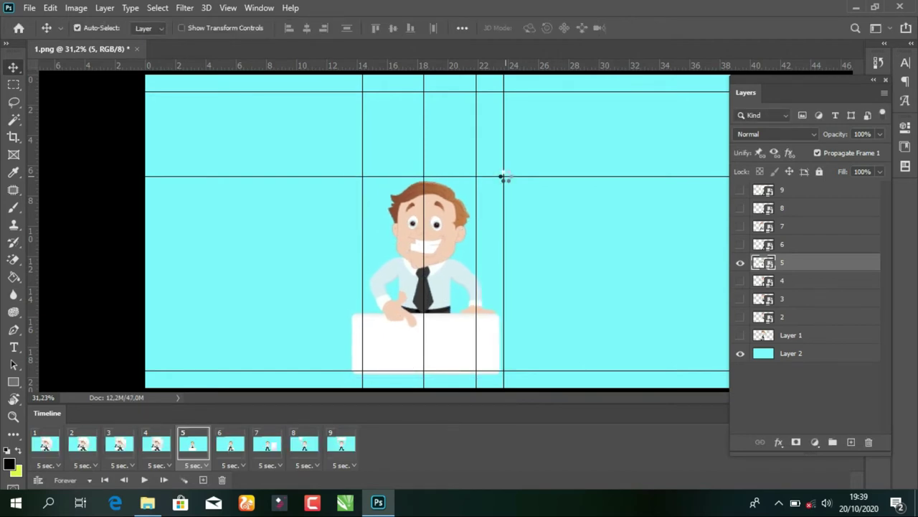
pyautogui.hotkey('shift', 'Right')
pyautogui.hotkey('shift', 'Right')
pyautogui.hotkey('shift', 'Right')
pyautogui.hotkey('shift', 'Right')
pyautogui.hotkey('shift', 'Right')
pyautogui.hotkey('shift', 'Right')
pyautogui.hotkey('shift', 'Right')
pyautogui.hotkey('shift', 'Right')
pyautogui.hotkey('shift', 'Right')
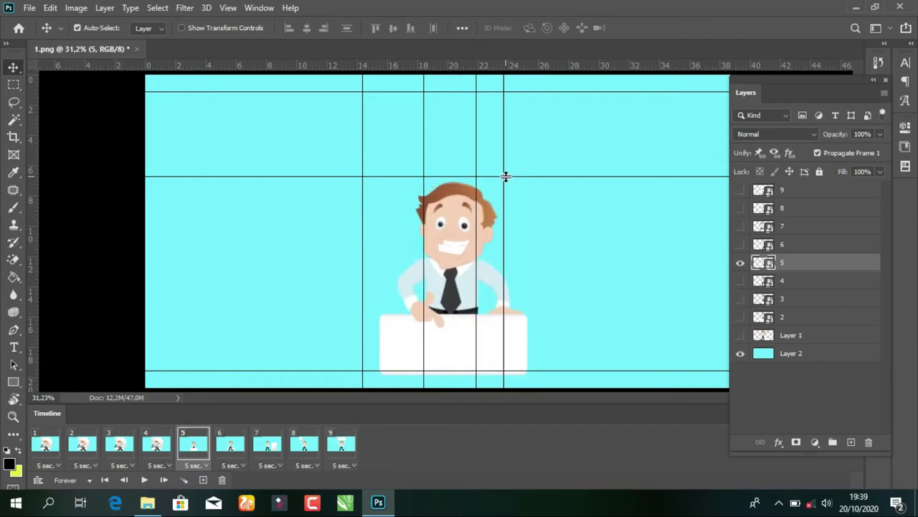
pyautogui.hotkey('shift', 'Down')
pyautogui.hotkey('shift', 'Down')
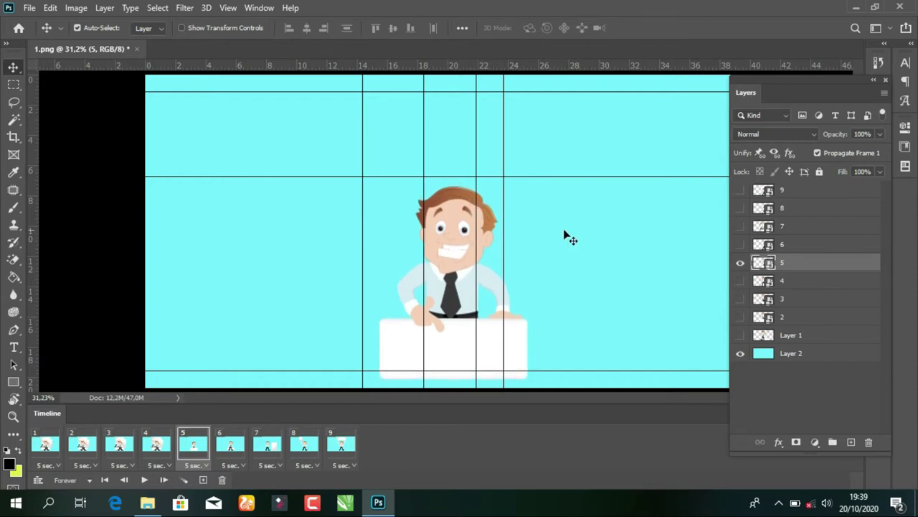
pyautogui.hotkey('shift', 'Left')
pyautogui.hotkey('shift', 'Left')
# Briefly show layer 6 to compare poses, then select animation frame 4
pyautogui.click(741, 245)
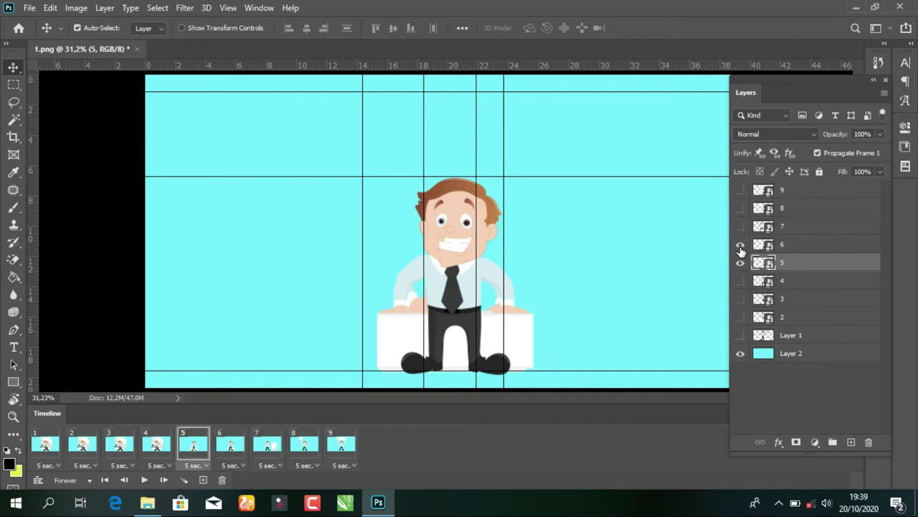
pyautogui.click(740, 245)
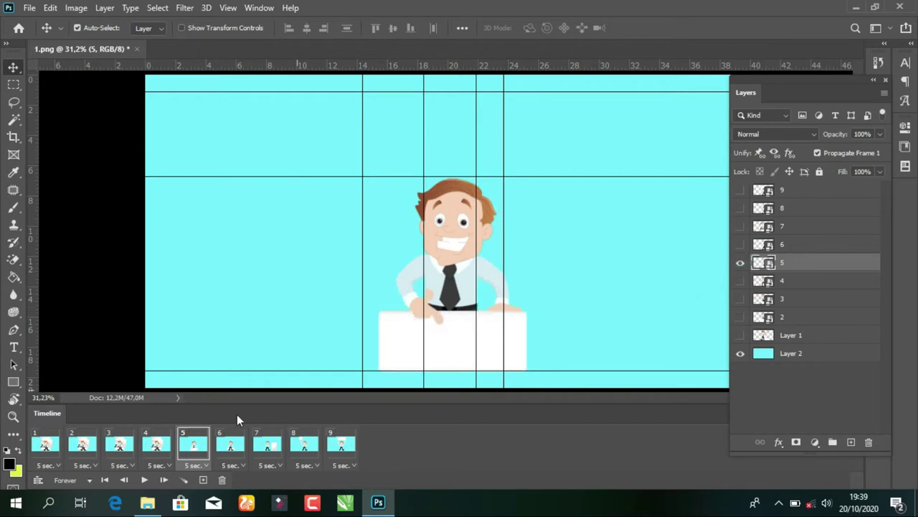
pyautogui.click(162, 442)
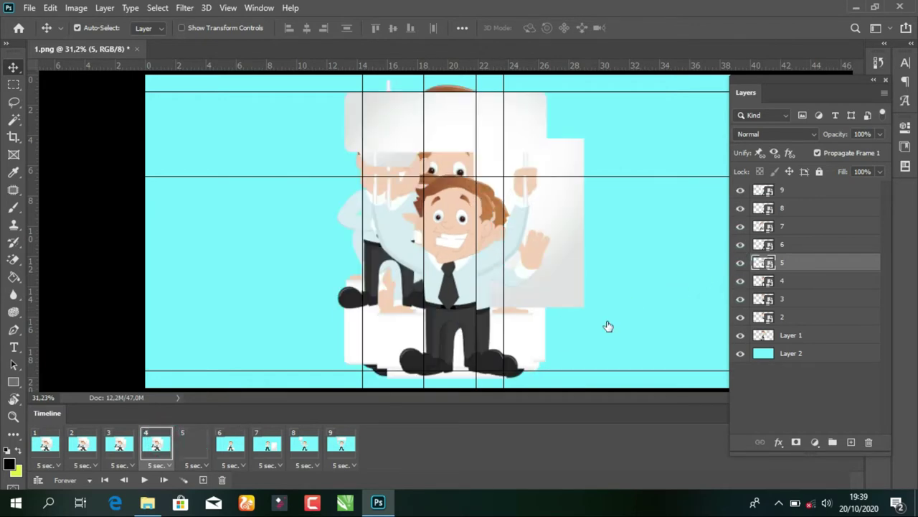
# Hide layers 9, 8, 7, 6, 5, 3, 2 and Layer 1, and select layer 4
pyautogui.click(741, 190)
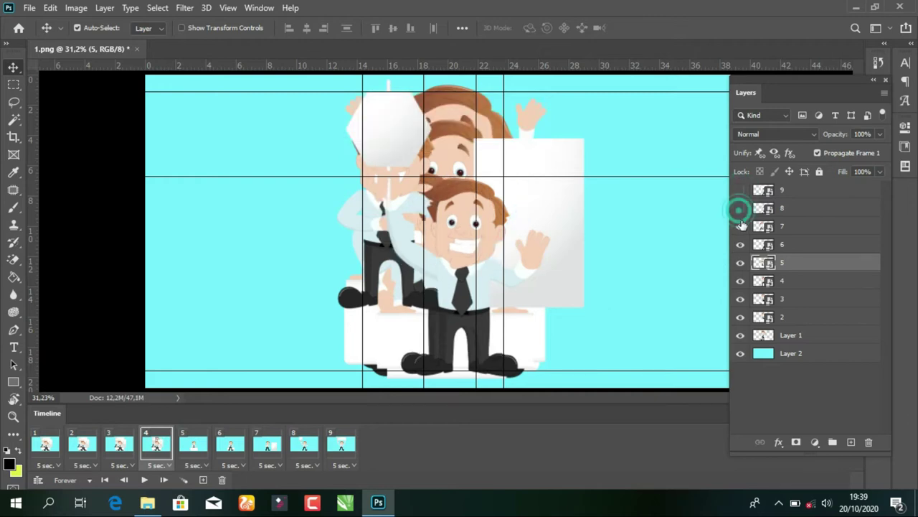
pyautogui.click(740, 208)
pyautogui.click(740, 226)
pyautogui.click(740, 244)
pyautogui.click(741, 261)
pyautogui.click(741, 298)
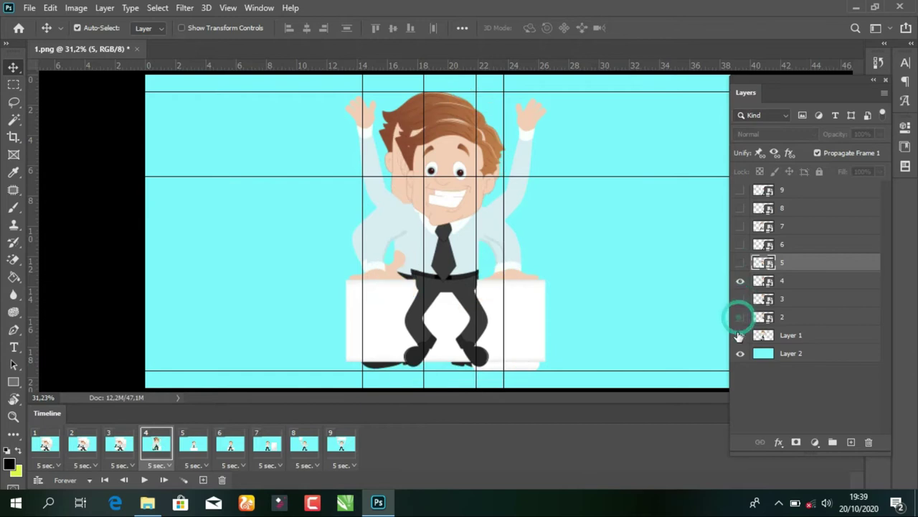
pyautogui.click(741, 316)
pyautogui.click(741, 334)
pyautogui.click(787, 285)
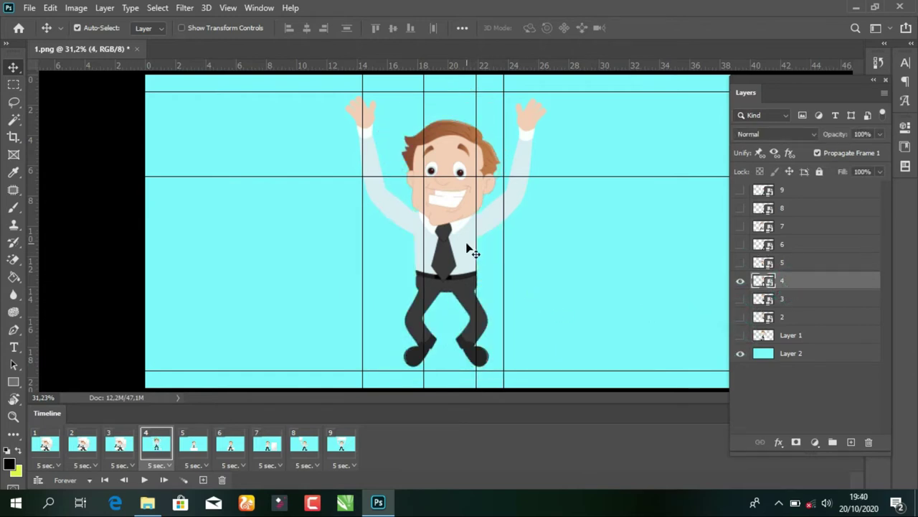
# Scale the jumping figure down to about 70% and move it lower onto the guides
pyautogui.hotkey('ctrl', 't')
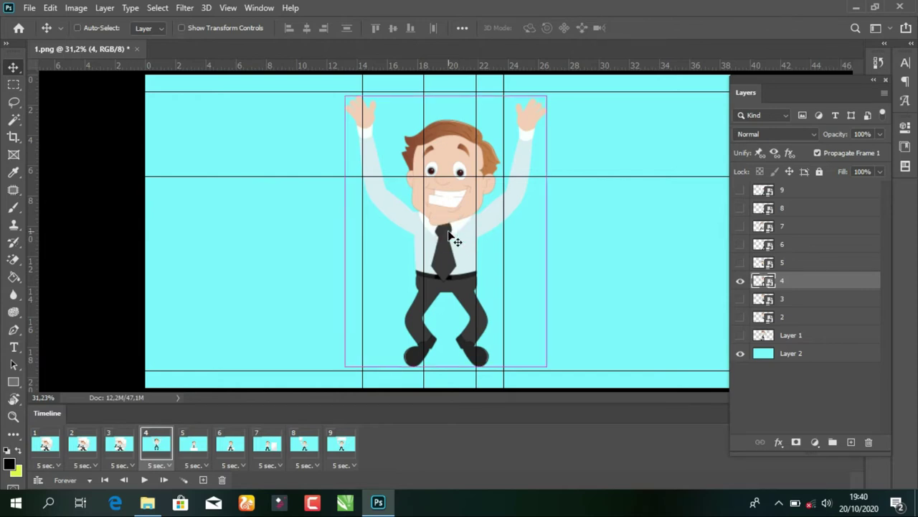
pyautogui.moveTo(551, 92); pyautogui.dragTo(488, 175)
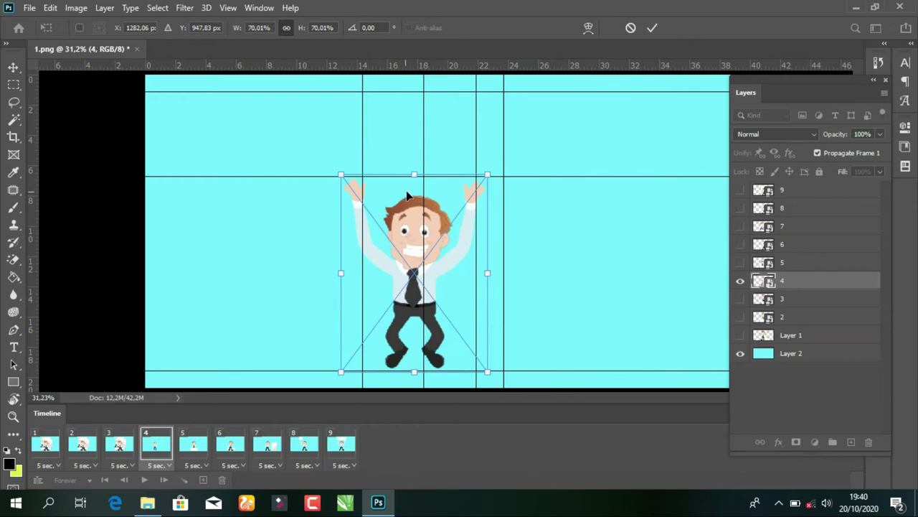
pyautogui.moveTo(403, 193); pyautogui.dragTo(434, 207)
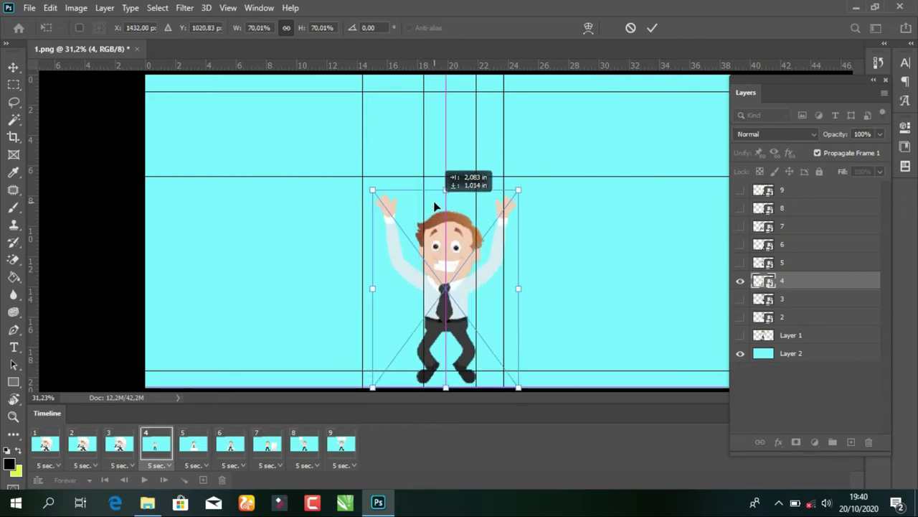
pyautogui.moveTo(432, 207); pyautogui.dragTo(434, 202)
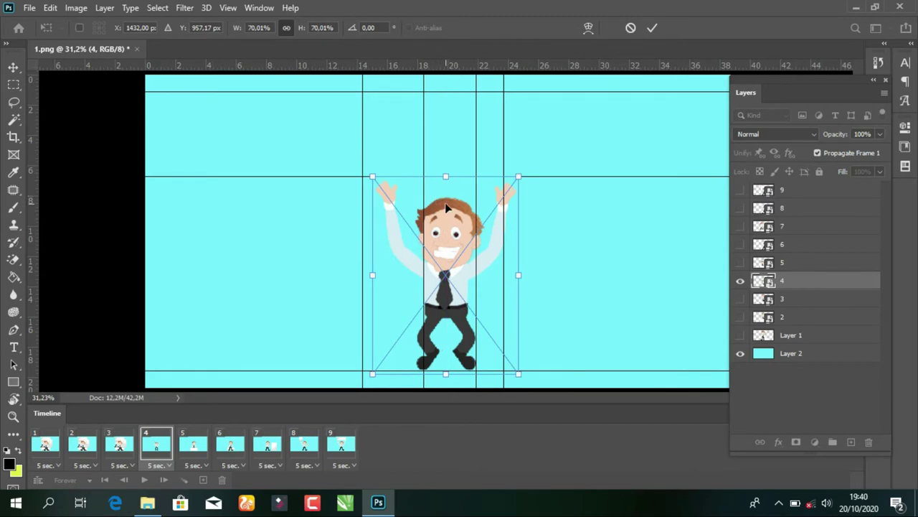
pyautogui.moveTo(446, 207); pyautogui.dragTo(449, 186)
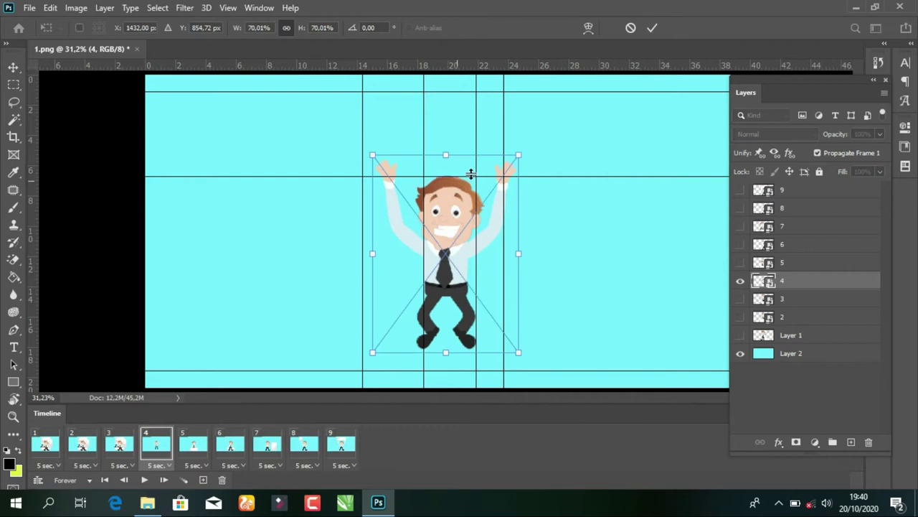
pyautogui.moveTo(522, 153); pyautogui.dragTo(527, 145)
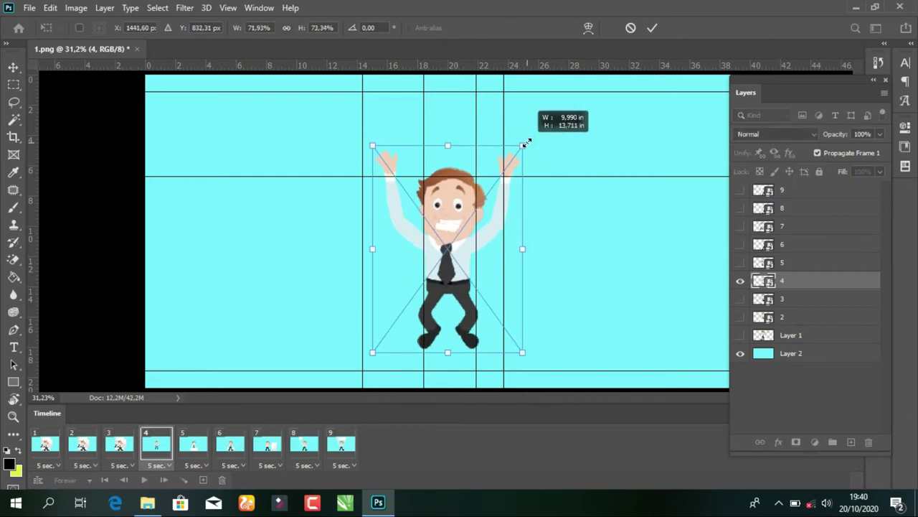
pyautogui.press('Return')
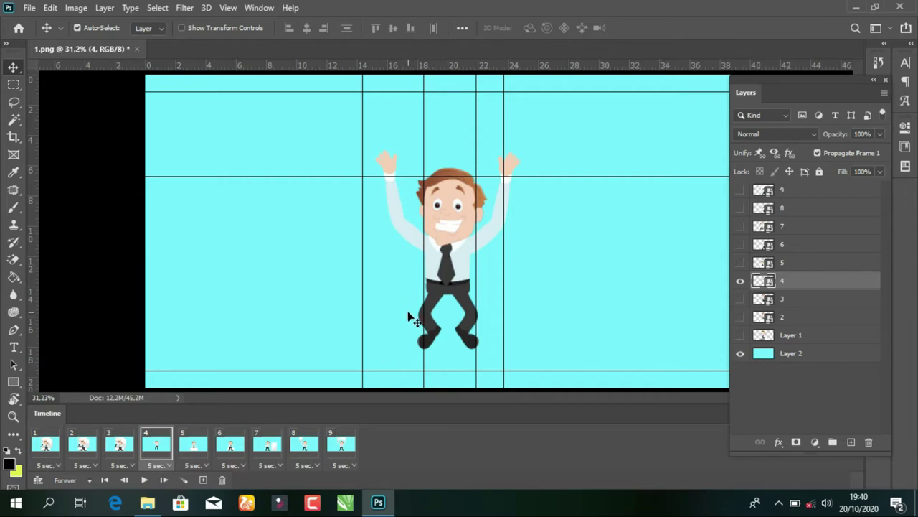
# Enlarge the jumping figure to about 75% and shift it slightly left to centre it
pyautogui.hotkey('ctrl', 't')
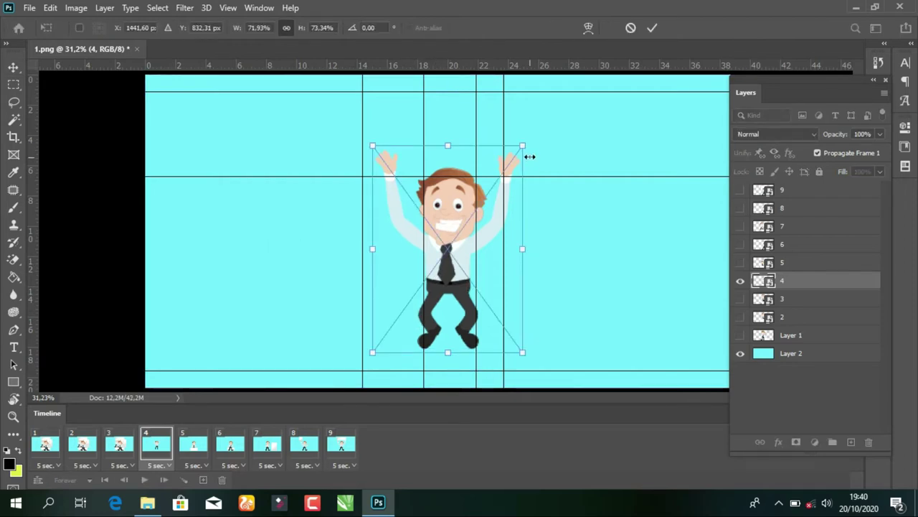
pyautogui.moveTo(525, 144); pyautogui.dragTo(529, 137)
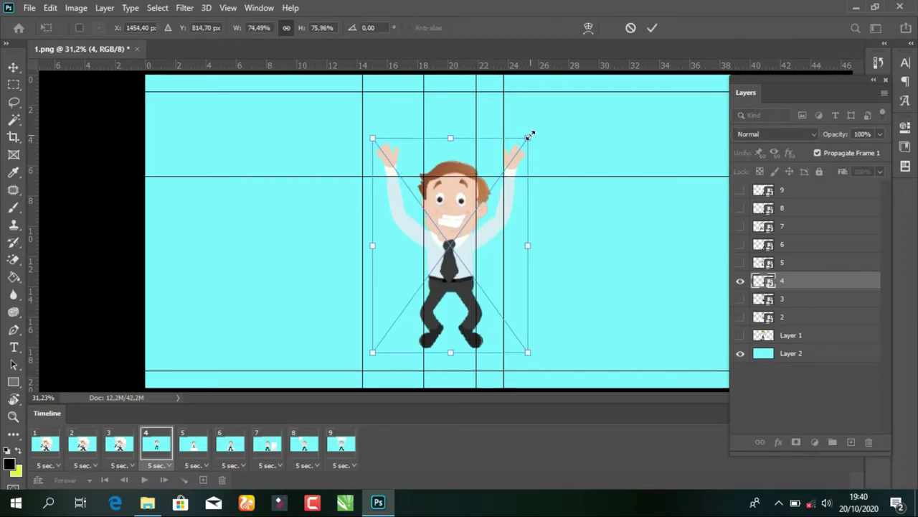
pyautogui.press('Return')
pyautogui.moveTo(466, 241); pyautogui.dragTo(455, 241)
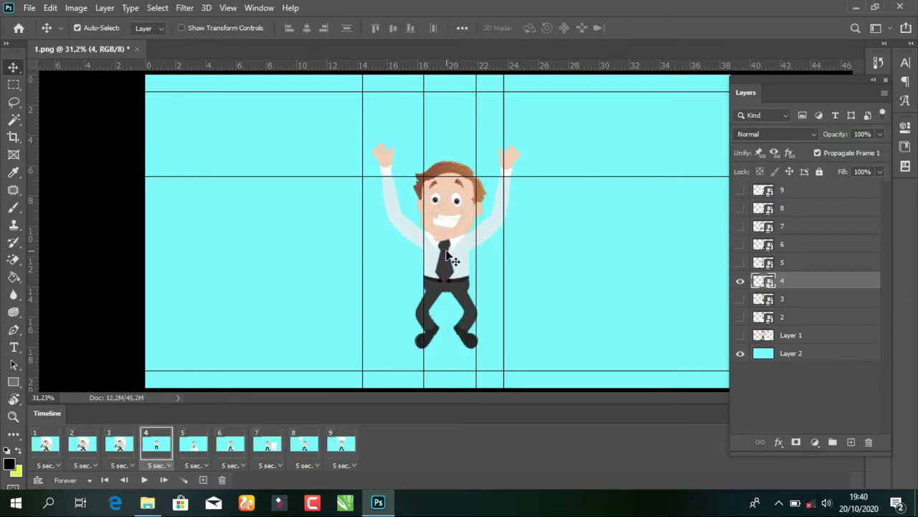
# In frame 3, hide every pose layer except layer 3 and select layer 3
pyautogui.click(120, 443)
pyautogui.click(738, 189)
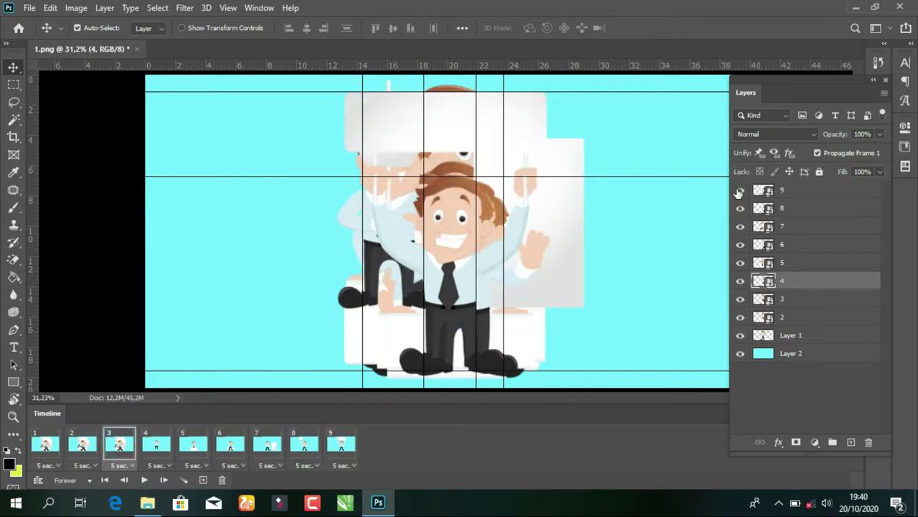
pyautogui.click(741, 226)
pyautogui.click(741, 244)
pyautogui.click(741, 263)
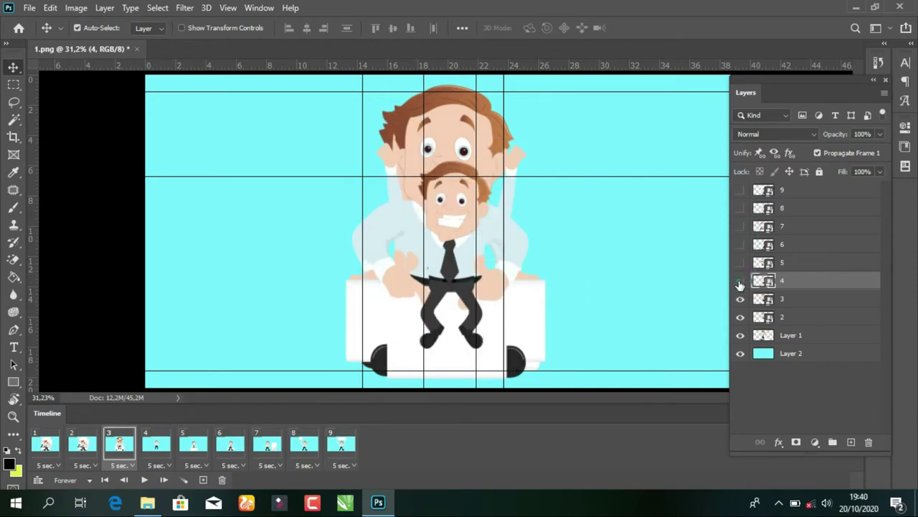
pyautogui.click(740, 280)
pyautogui.click(787, 301)
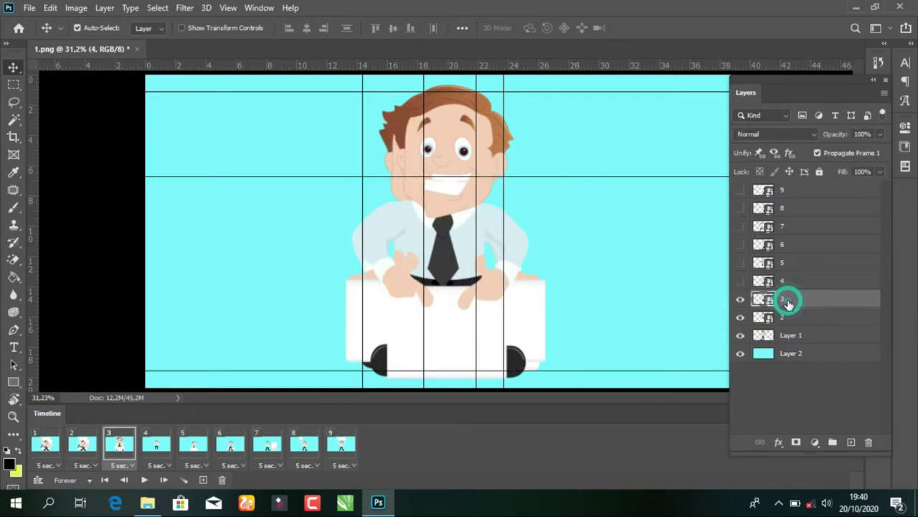
pyautogui.click(740, 335)
pyautogui.click(740, 316)
pyautogui.click(385, 226)
# Shrink the layer 3 box-holding businessman with Free Transform
pyautogui.hotkey('ctrl', 't')
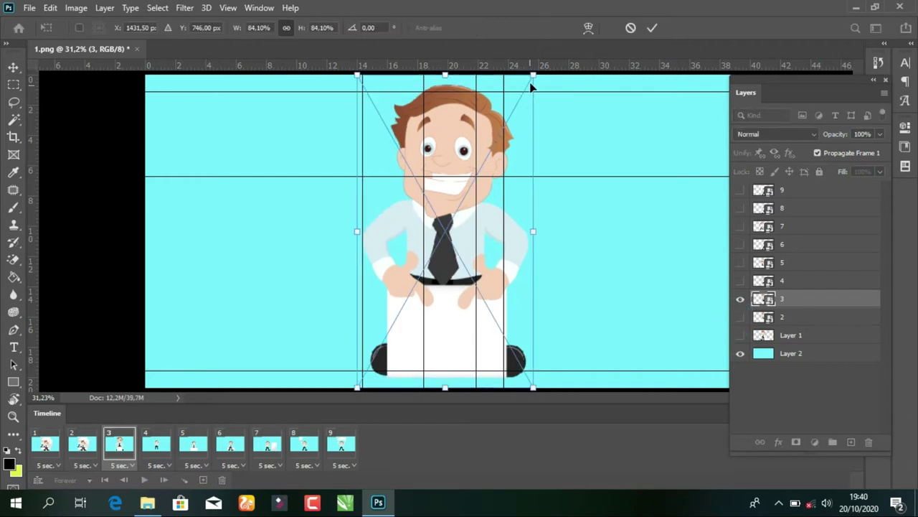
pyautogui.moveTo(532, 73); pyautogui.dragTo(480, 182)
pyautogui.press('Return')
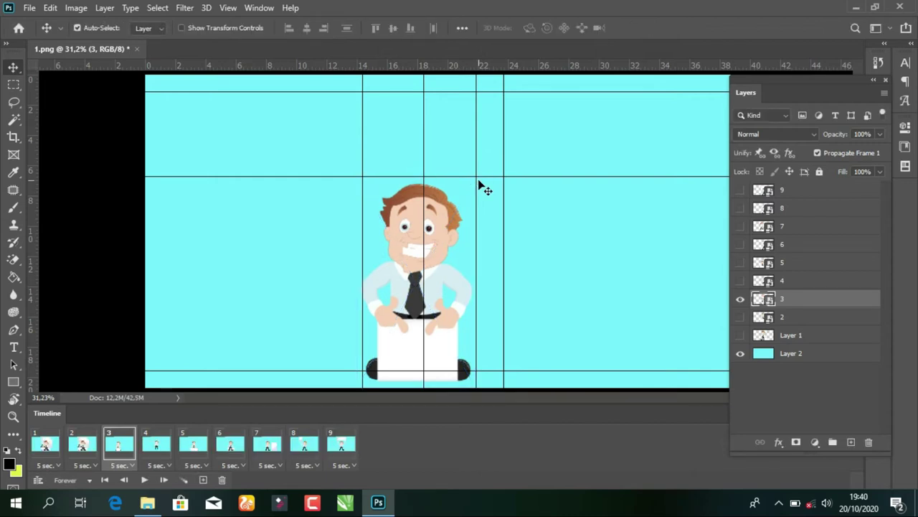
# Centre the businessman horizontally on the canvas, fine-tune his height, then go to frame 2
pyautogui.hotkey('ctrl', 'a')
pyautogui.click(307, 29)
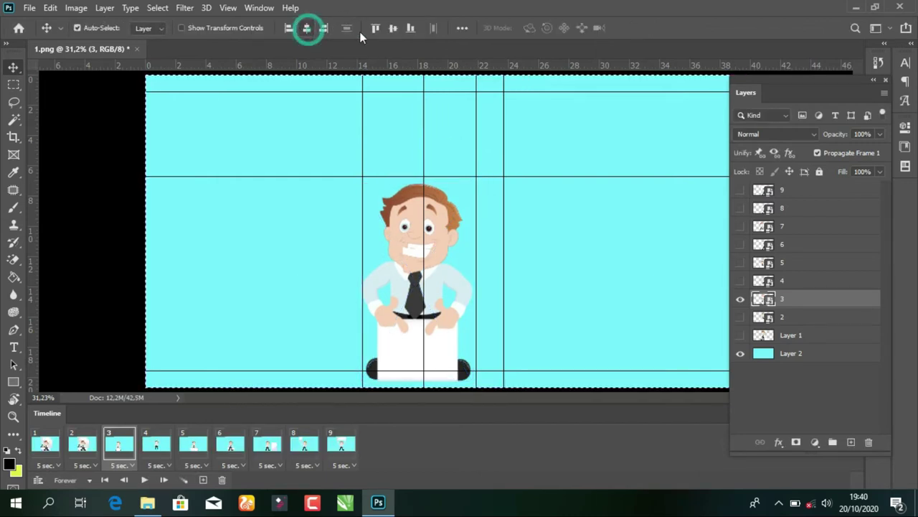
pyautogui.click(393, 29)
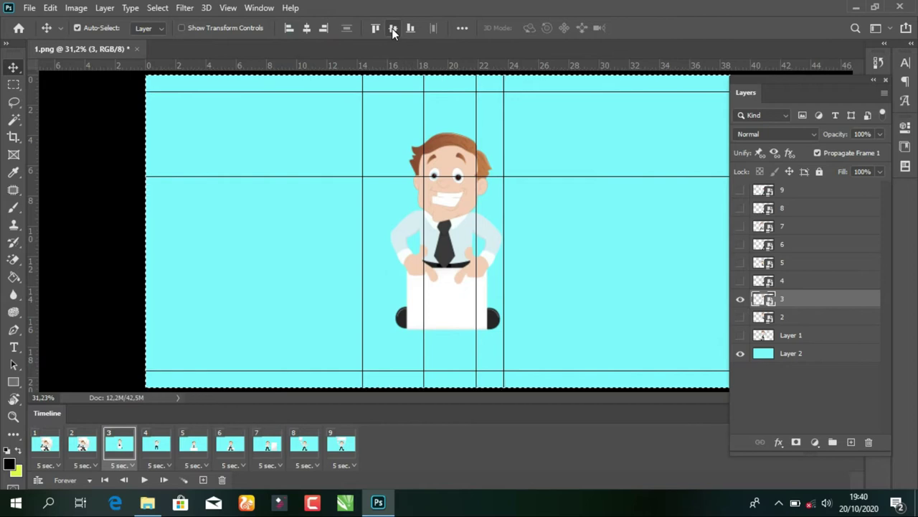
pyautogui.hotkey('ctrl', 'z')
pyautogui.hotkey('ctrl', 'd')
pyautogui.press('ctrl')
pyautogui.hotkey('shift', 'Up')
pyautogui.hotkey('shift', 'Up')
pyautogui.hotkey('shift', 'Up')
pyautogui.hotkey('shift', 'Up')
pyautogui.hotkey('shift', 'Up')
pyautogui.hotkey('shift', 'Down')
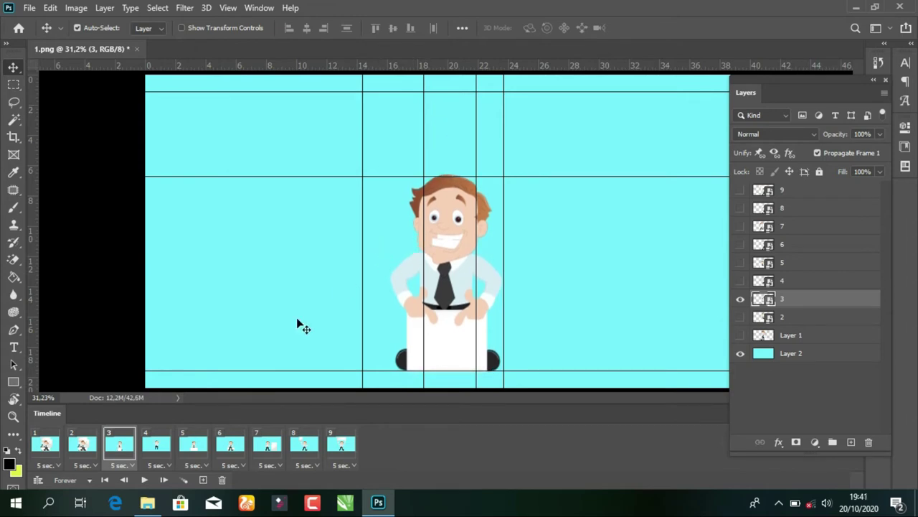
pyautogui.click(83, 445)
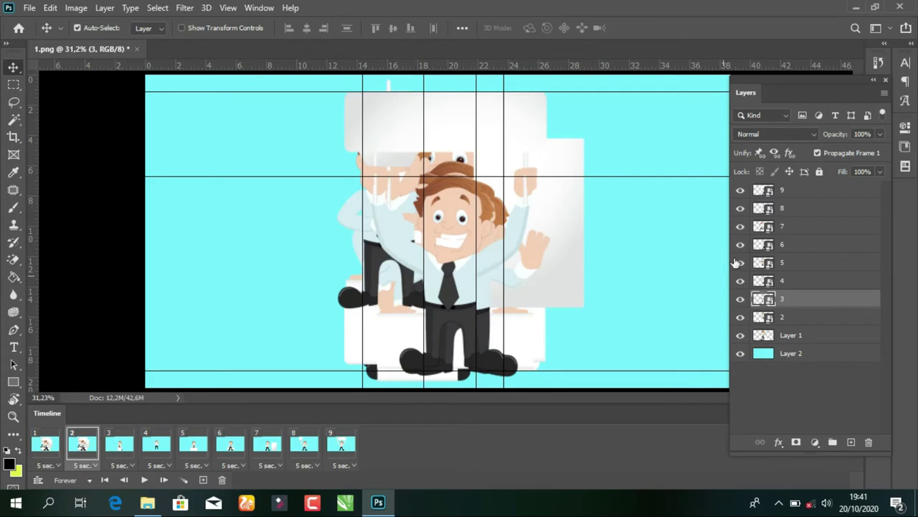
# Hide layers 9 through 3 and Layer 1, and select layer 2
pyautogui.moveTo(739, 190); pyautogui.dragTo(740, 227)
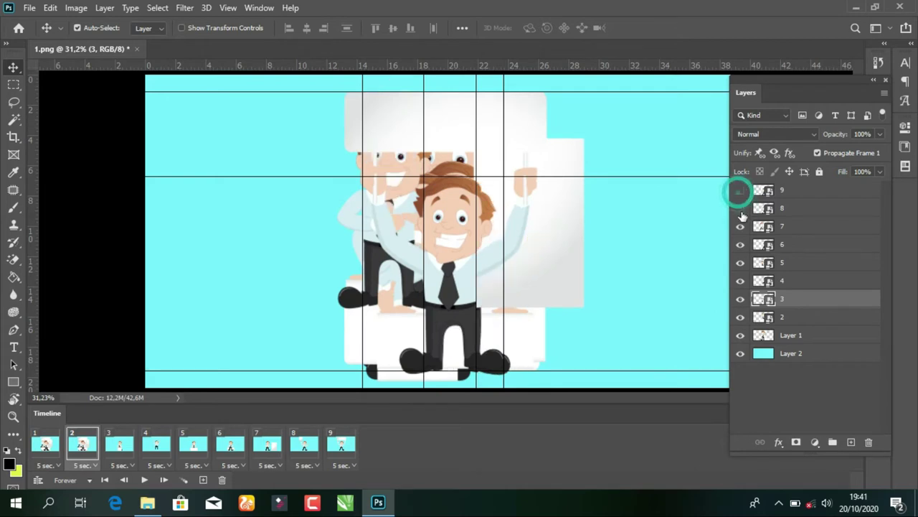
pyautogui.click(740, 245)
pyautogui.click(740, 263)
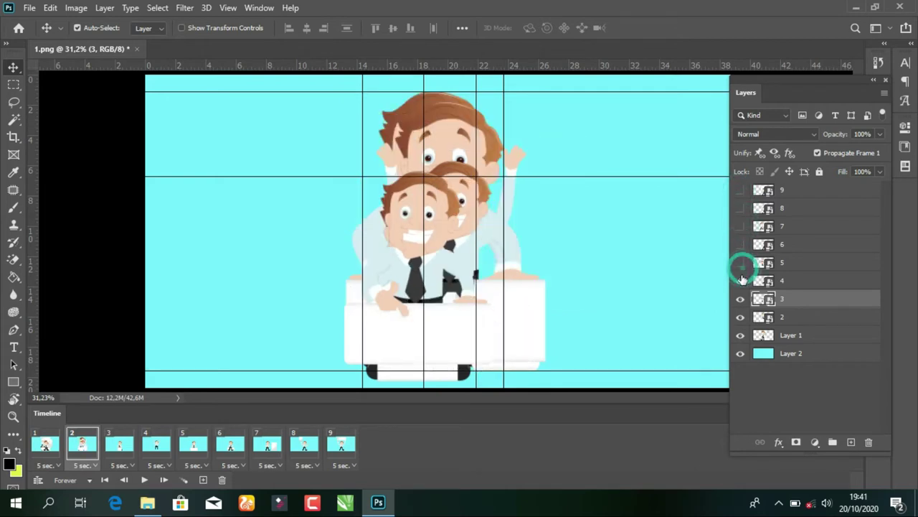
pyautogui.click(740, 281)
pyautogui.click(740, 298)
pyautogui.click(740, 335)
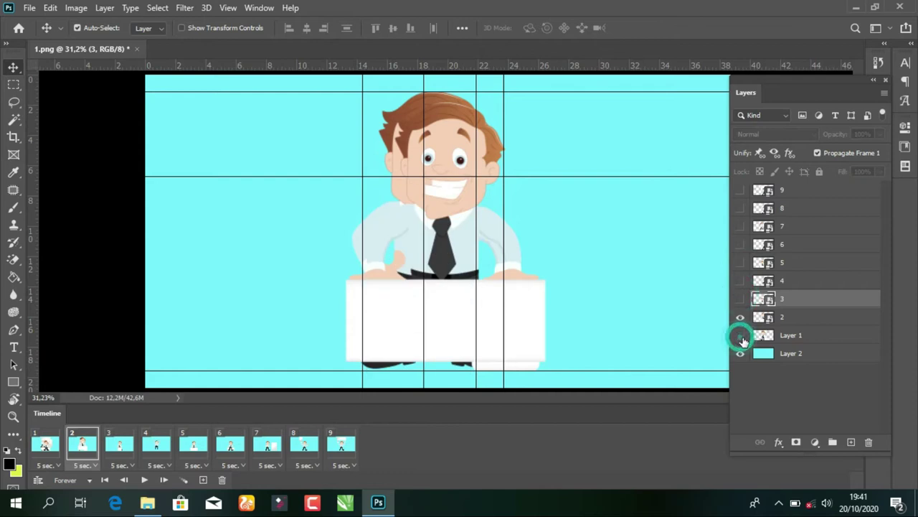
pyautogui.click(789, 318)
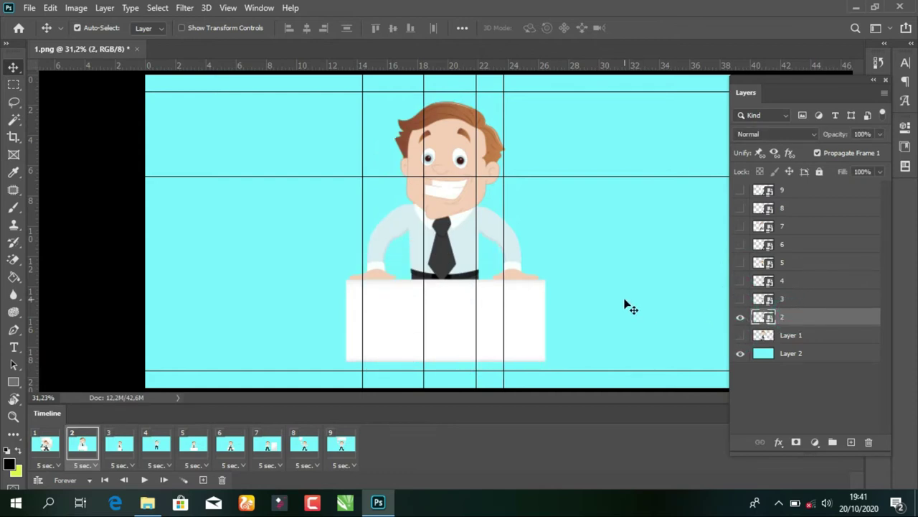
# Shrink the layer 2 businessman and nudge him right and down toward the centre
pyautogui.hotkey('ctrl', 't')
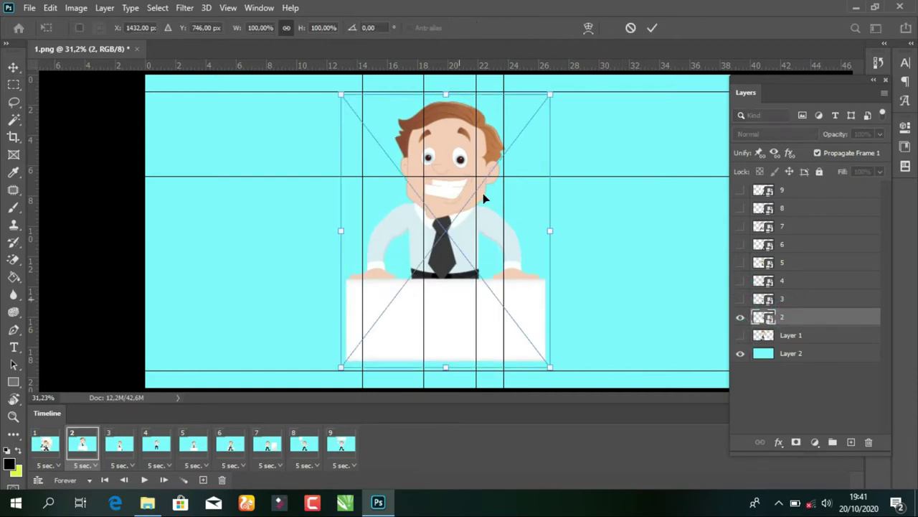
pyautogui.moveTo(548, 94); pyautogui.dragTo(480, 177)
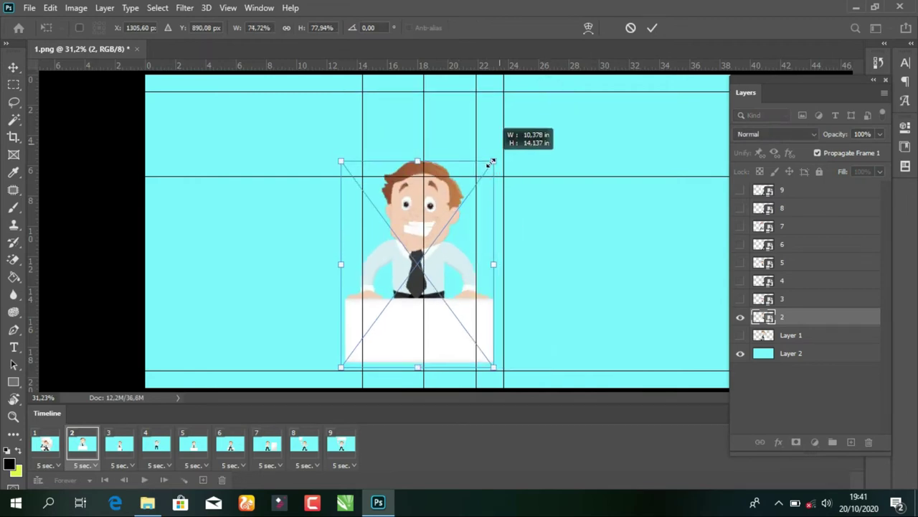
pyautogui.press('Return')
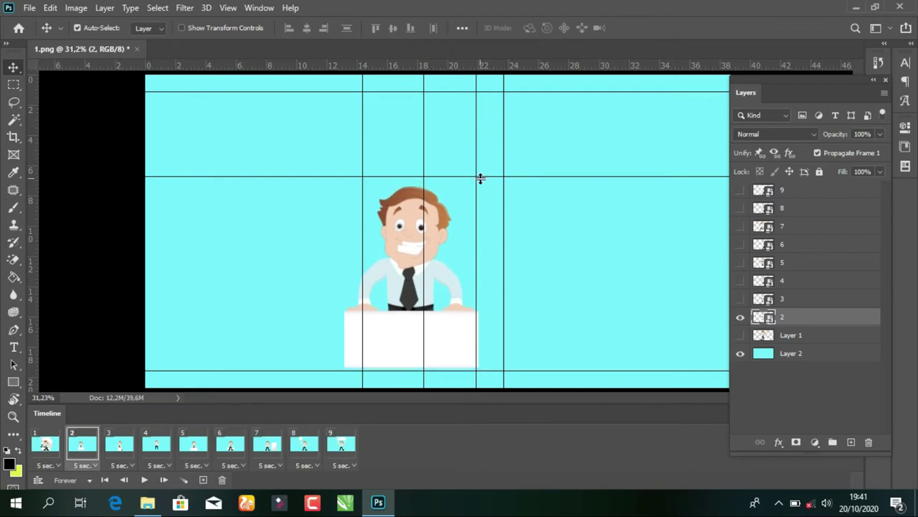
pyautogui.hotkey('shift', 'Right')
pyautogui.hotkey('shift', 'Right')
pyautogui.hotkey('shift', 'Right')
pyautogui.hotkey('shift', 'Right')
pyautogui.hotkey('shift', 'Right')
pyautogui.hotkey('shift', 'Right')
pyautogui.hotkey('shift', 'Right')
pyautogui.hotkey('shift', 'Right')
pyautogui.hotkey('shift', 'Right')
pyautogui.hotkey('shift', 'Right')
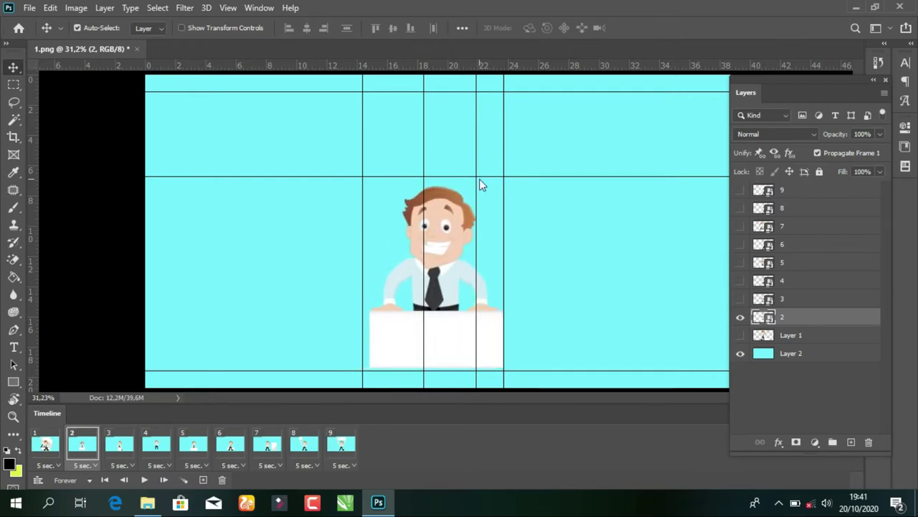
pyautogui.hotkey('shift', 'Right')
pyautogui.hotkey('shift', 'Down')
pyautogui.hotkey('shift', 'Right')
pyautogui.hotkey('shift', 'Right')
pyautogui.hotkey('shift', 'Right')
pyautogui.hotkey('shift', 'Right')
pyautogui.hotkey('shift', 'Right')
pyautogui.hotkey('shift', 'Right')
pyautogui.hotkey('shift', 'Up')
pyautogui.hotkey('shift', 'Up')
pyautogui.hotkey('shift', 'Up')
pyautogui.hotkey('shift', 'Up')
pyautogui.hotkey('shift', 'Up')
pyautogui.hotkey('shift', 'Up')
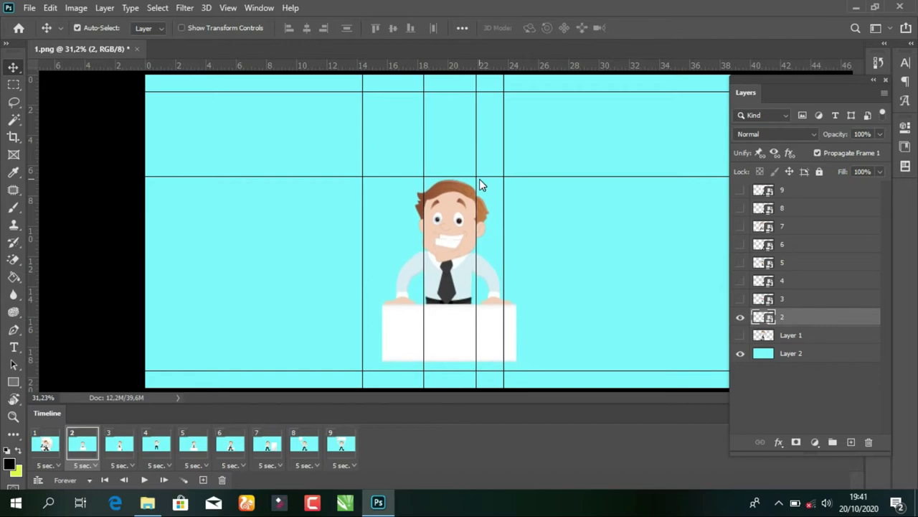
# Enlarge the layer 2 businessman slightly to fit the guides and nudge him down
pyautogui.hotkey('ctrl', 't')
pyautogui.moveTo(514, 176); pyautogui.dragTo(522, 170)
pyautogui.press('Return')
pyautogui.hotkey('shift', 'Down')
pyautogui.hotkey('shift', 'Down')
pyautogui.hotkey('shift', 'Down')
pyautogui.hotkey('shift', 'Down')
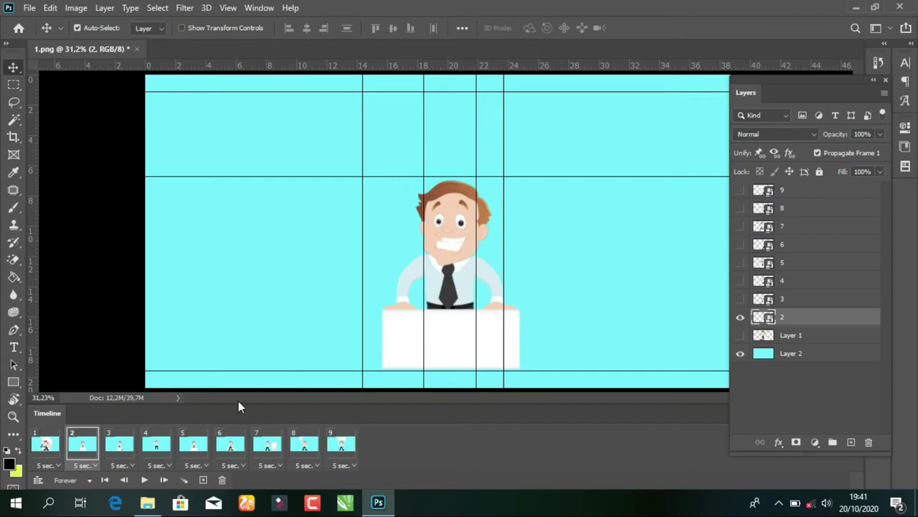
# Switch to frame 1 and hide pose layers 2–8 so Layer 1's businessman shows
pyautogui.click(46, 445)
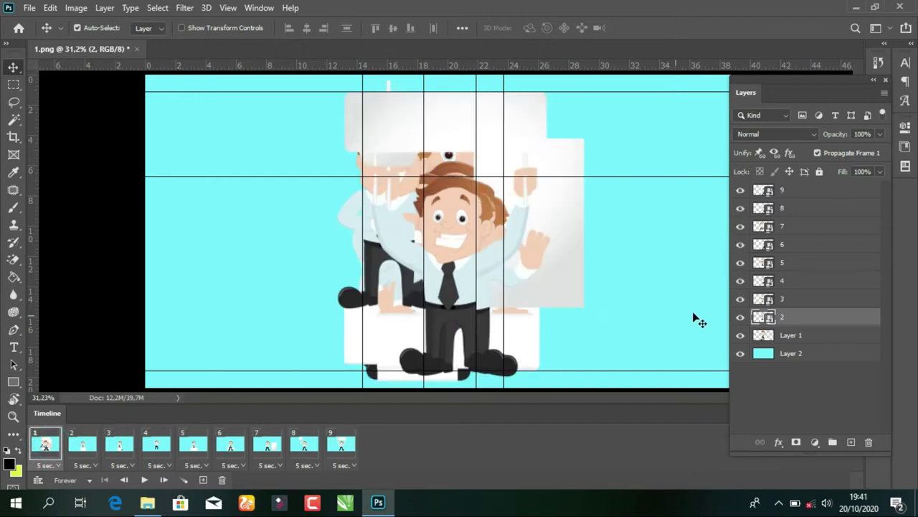
pyautogui.click(741, 189)
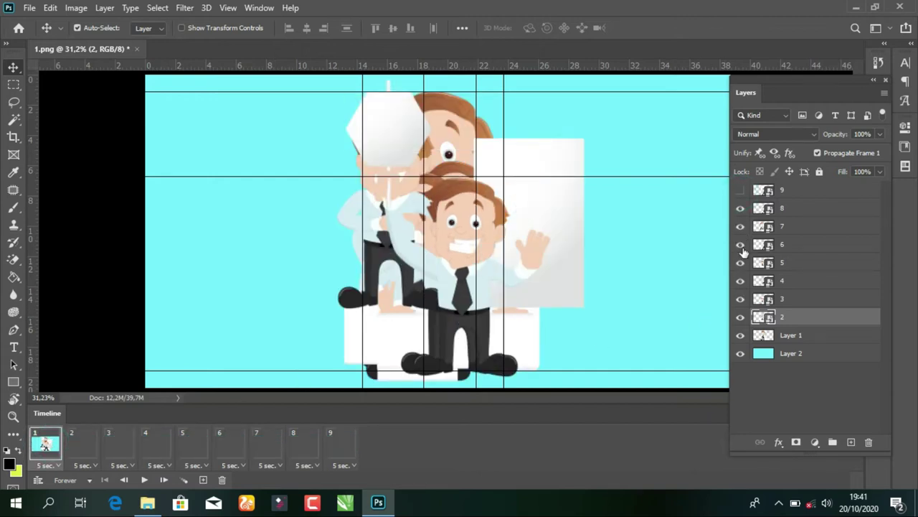
pyautogui.moveTo(740, 316); pyautogui.dragTo(740, 189)
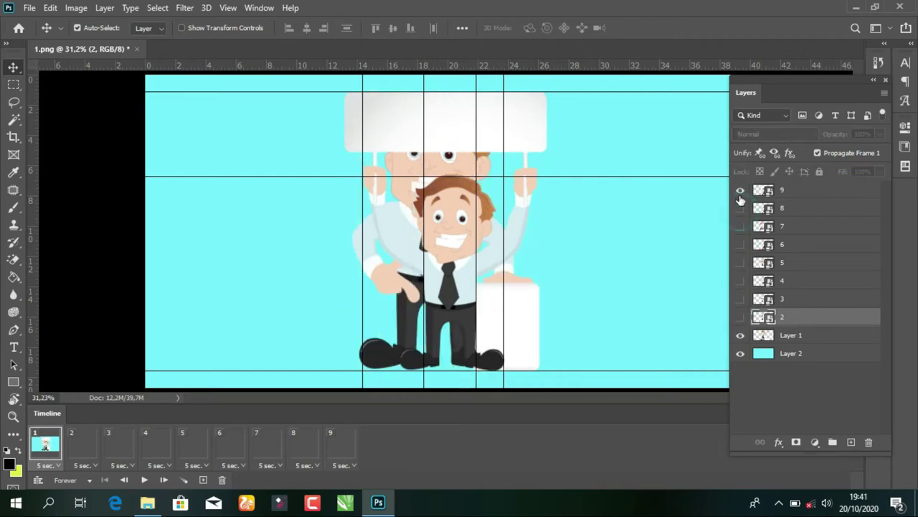
# Shrink the Layer 1 businessman to about 70% × 67%, shift him right, and remove a vertical guide
pyautogui.click(772, 338)
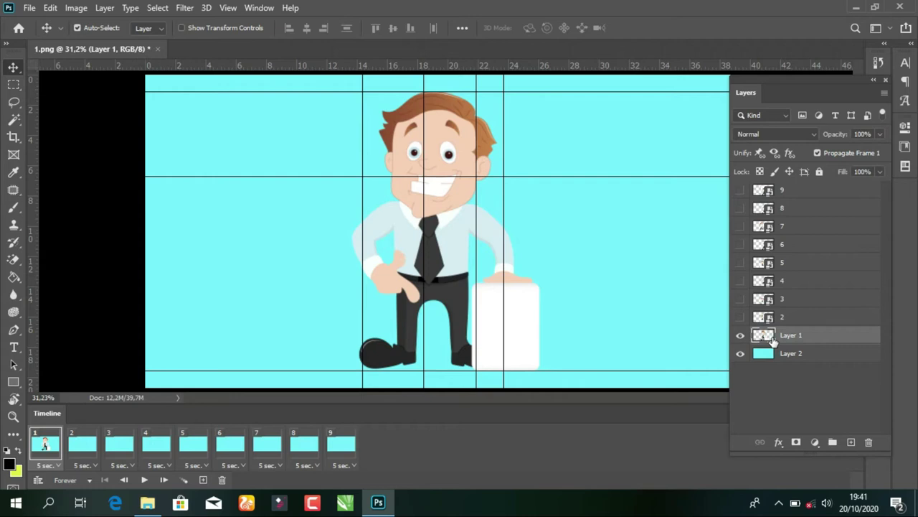
pyautogui.press('ctrl')
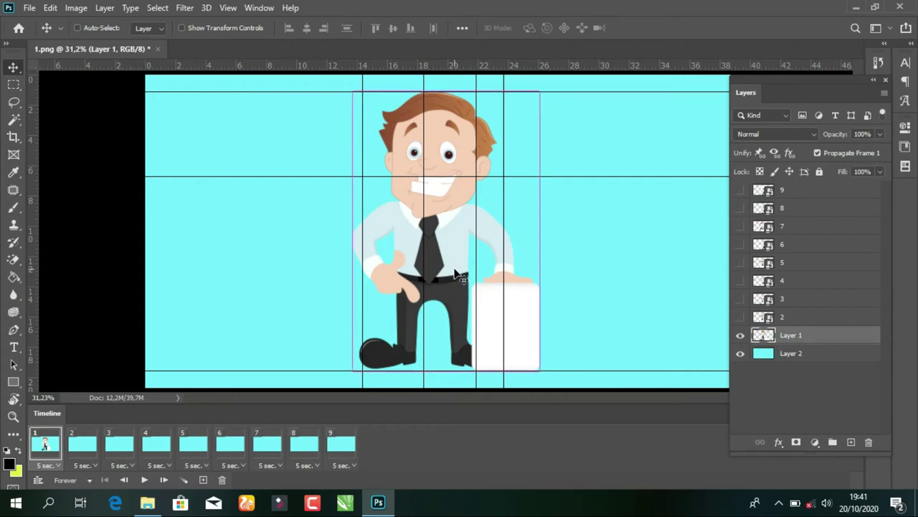
pyautogui.hotkey('ctrl', 't')
pyautogui.moveTo(539, 92)
pyautogui.mouseDown()
pyautogui.moveTo(495, 168)
pyautogui.moveTo(479, 177)
pyautogui.mouseUp()
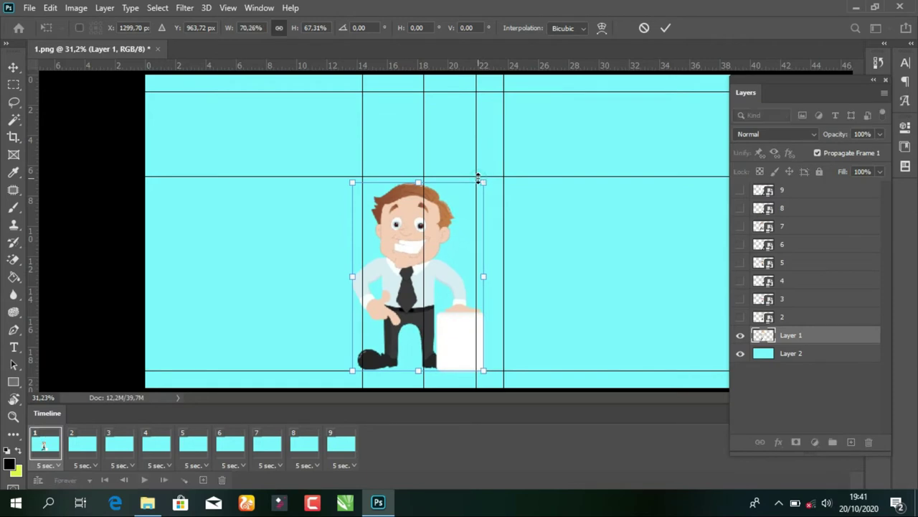
pyautogui.write('129')
pyautogui.press('Return')
pyautogui.moveTo(401, 285); pyautogui.dragTo(447, 287)
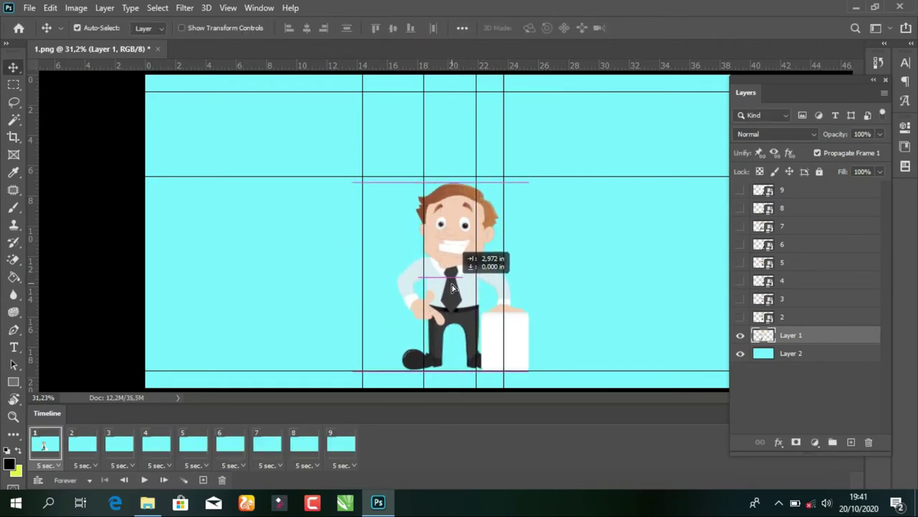
pyautogui.moveTo(446, 285); pyautogui.dragTo(447, 283)
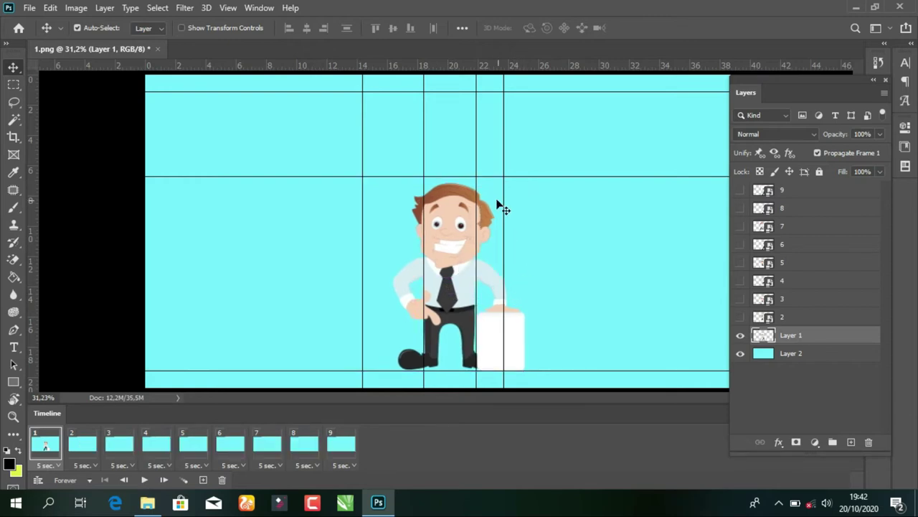
pyautogui.moveTo(504, 199); pyautogui.dragTo(32, 179)
# Raise the middle horizontal guide and re-dock the document window and Layers panel
pyautogui.moveTo(319, 177); pyautogui.dragTo(319, 156)
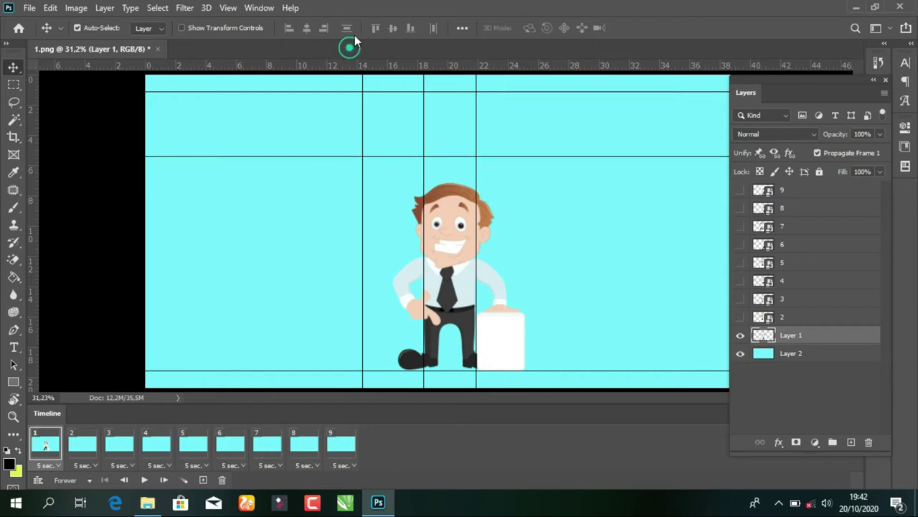
pyautogui.moveTo(348, 43); pyautogui.dragTo(366, 96)
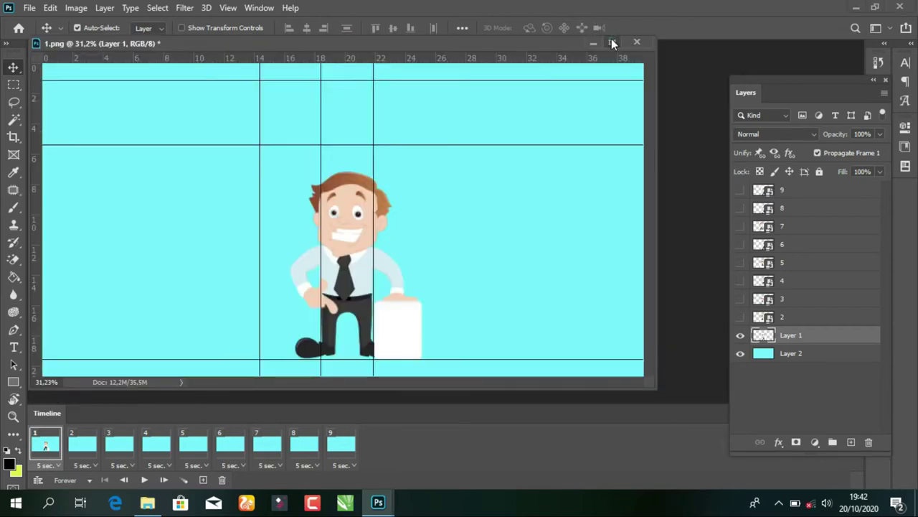
pyautogui.click(611, 41)
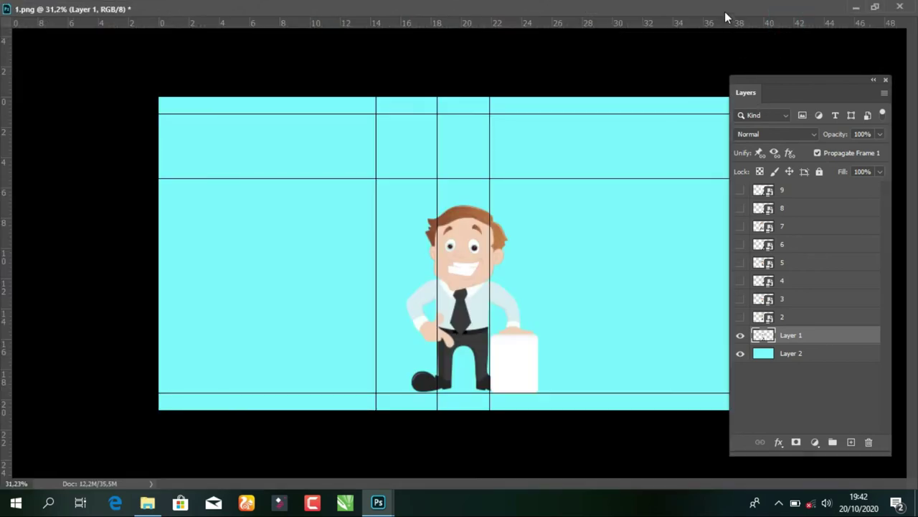
pyautogui.click(874, 7)
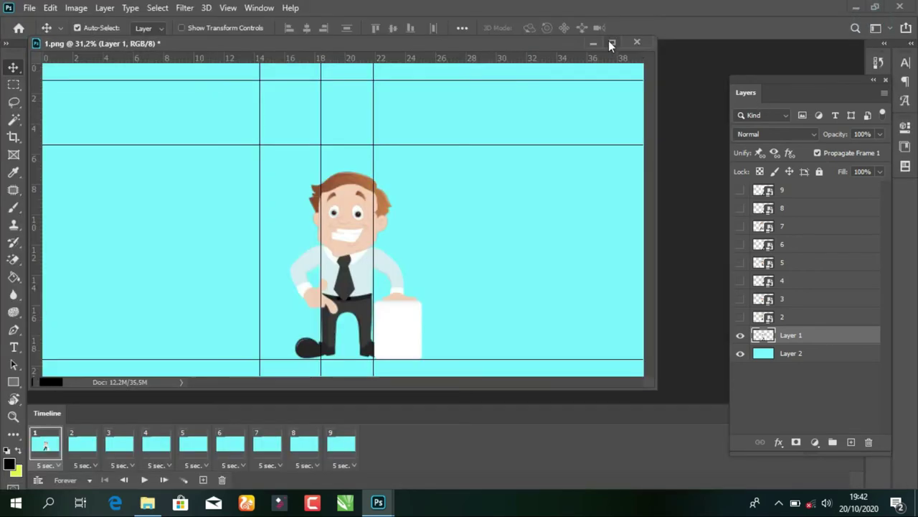
pyautogui.doubleClick(581, 42)
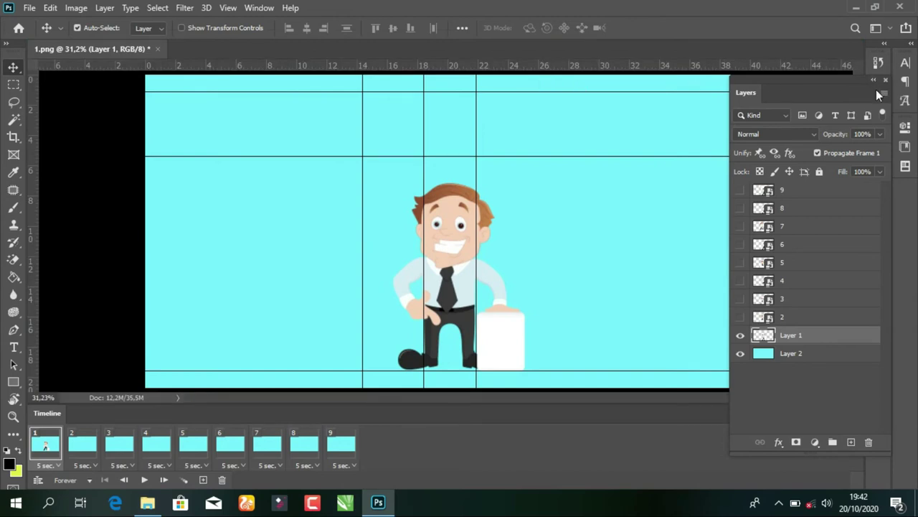
pyautogui.moveTo(824, 86); pyautogui.dragTo(876, 109)
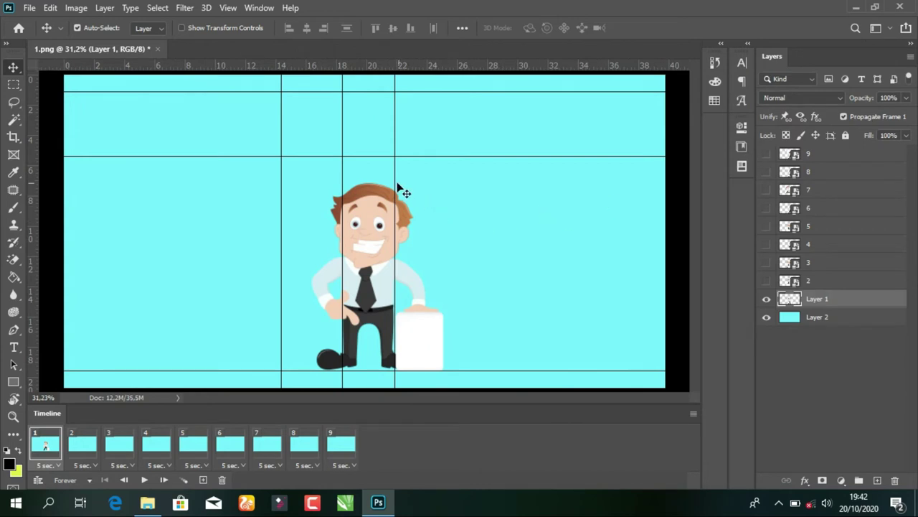
# Drag all remaining horizontal and vertical guides off the canvas, undoing an accidental layer move
pyautogui.moveTo(395, 181); pyautogui.dragTo(707, 202)
pyautogui.moveTo(625, 156); pyautogui.dragTo(622, 26)
pyautogui.moveTo(591, 91); pyautogui.dragTo(591, 28)
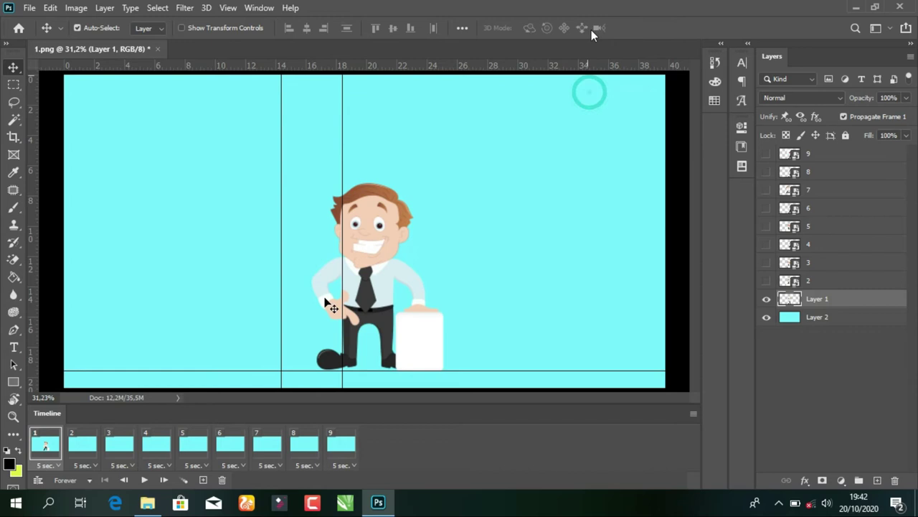
pyautogui.moveTo(271, 371); pyautogui.dragTo(271, 414)
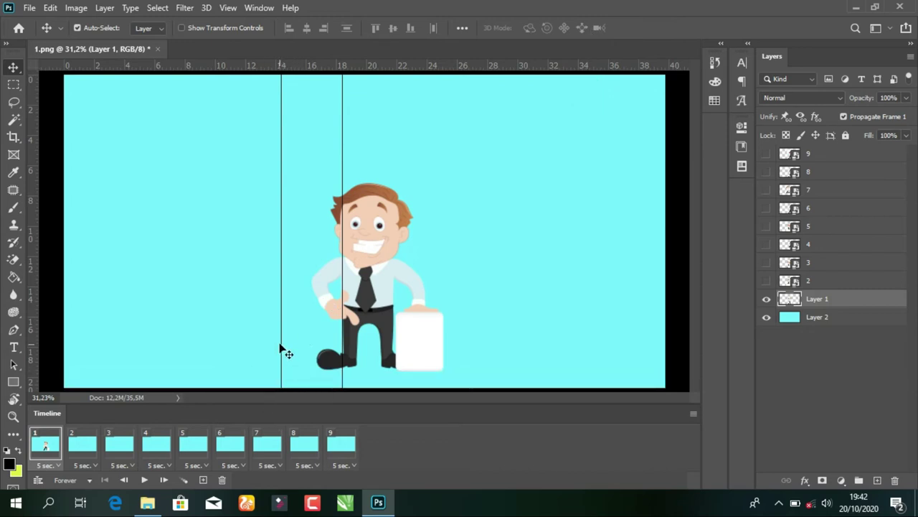
pyautogui.moveTo(281, 335); pyautogui.dragTo(117, 328)
pyautogui.moveTo(97, 317); pyautogui.dragTo(67, 311)
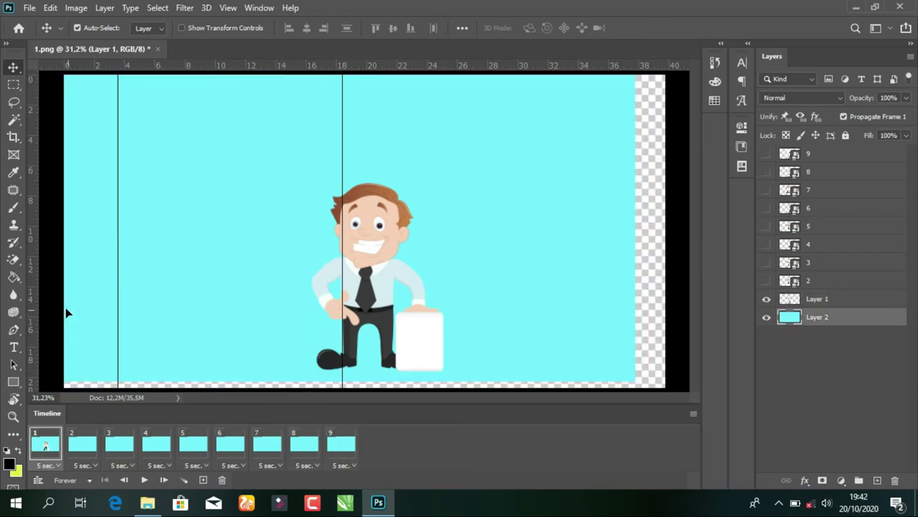
pyautogui.hotkey('ctrl', 'z')
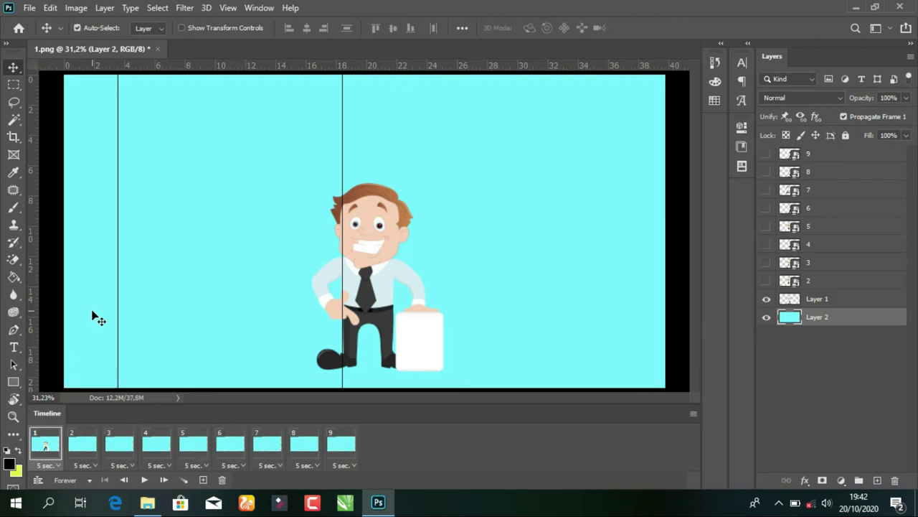
pyautogui.moveTo(118, 250); pyautogui.dragTo(32, 248)
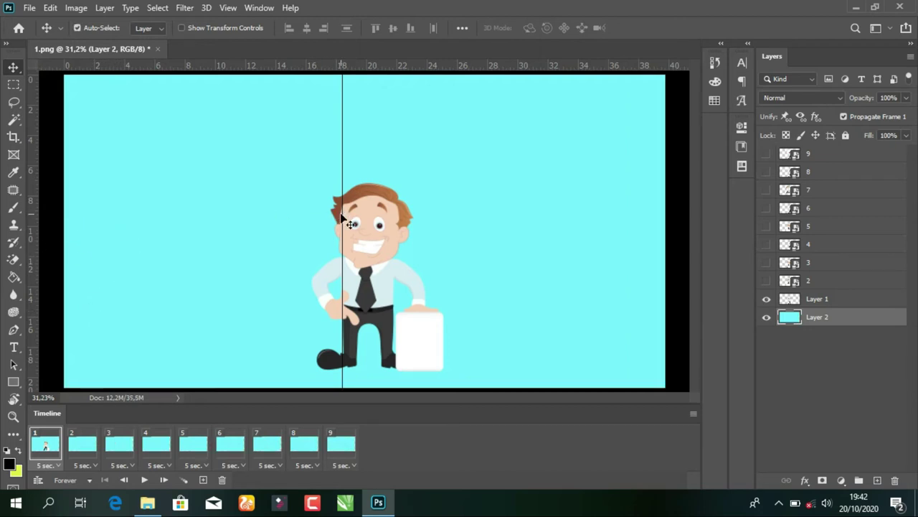
pyautogui.moveTo(343, 217)
pyautogui.mouseDown()
pyautogui.moveTo(25, 260)
pyautogui.moveTo(2, 287)
pyautogui.mouseUp()
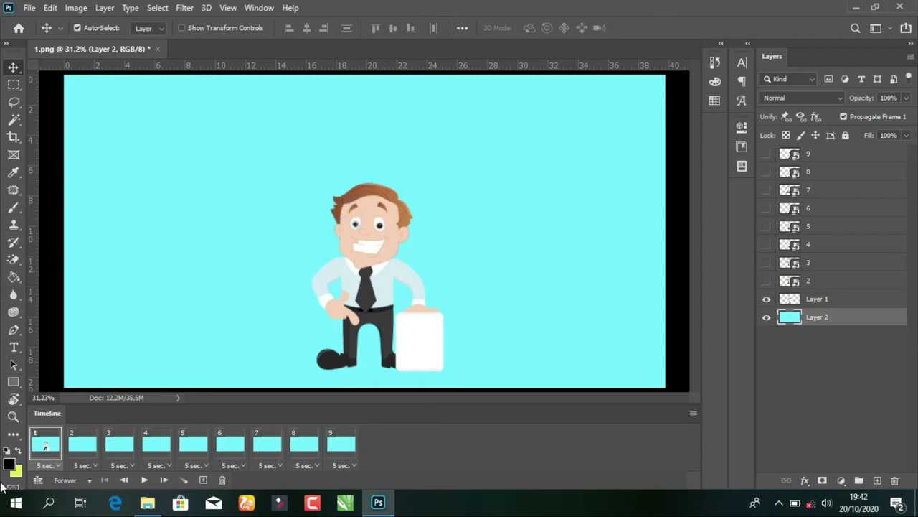
# Show layers 2, 3, 4 and 5 in animation frames 2, 3, 4 and 5 respectively
pyautogui.click(81, 454)
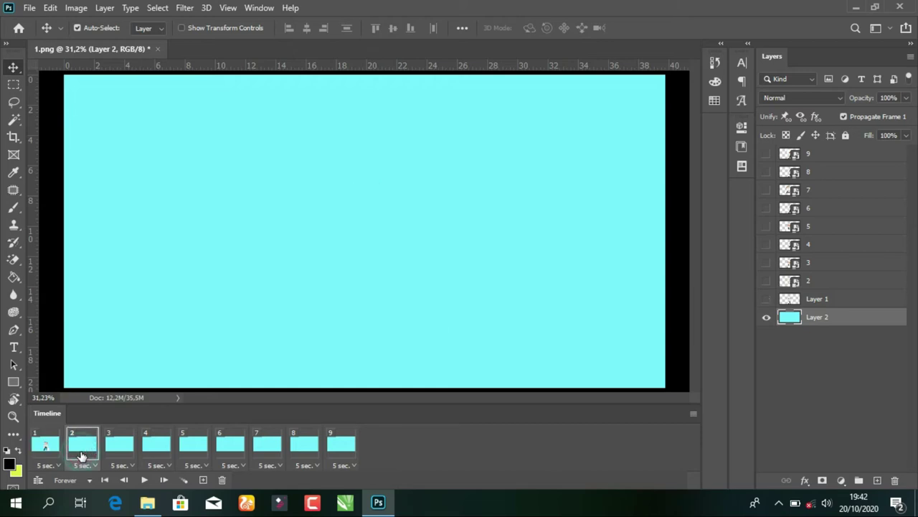
pyautogui.click(766, 281)
pyautogui.click(126, 435)
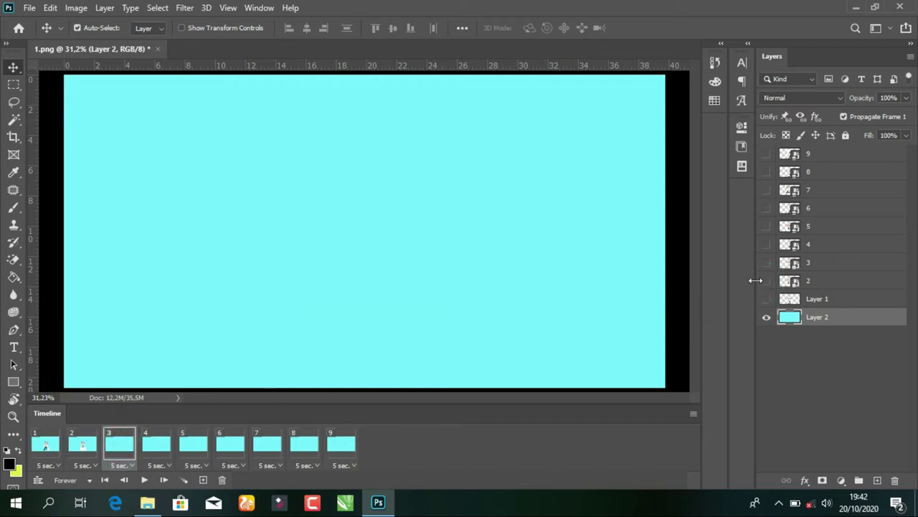
pyautogui.click(766, 262)
pyautogui.click(153, 434)
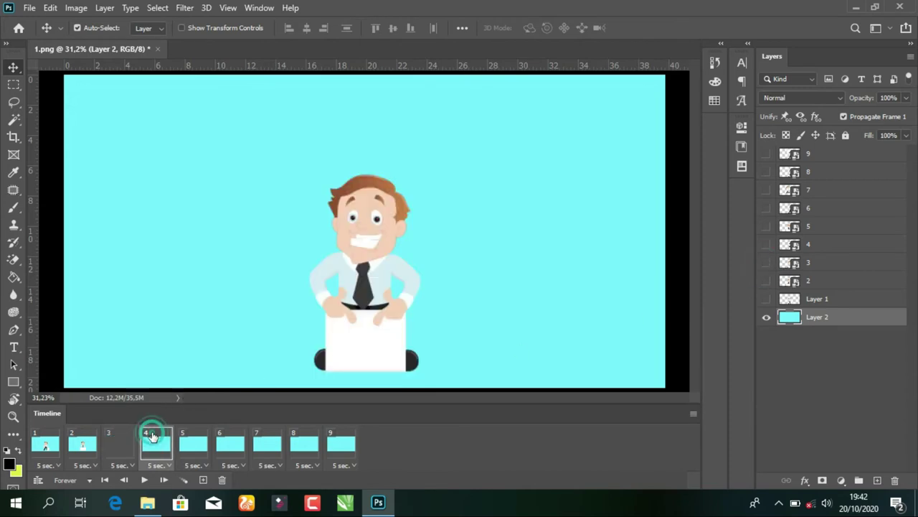
pyautogui.click(766, 245)
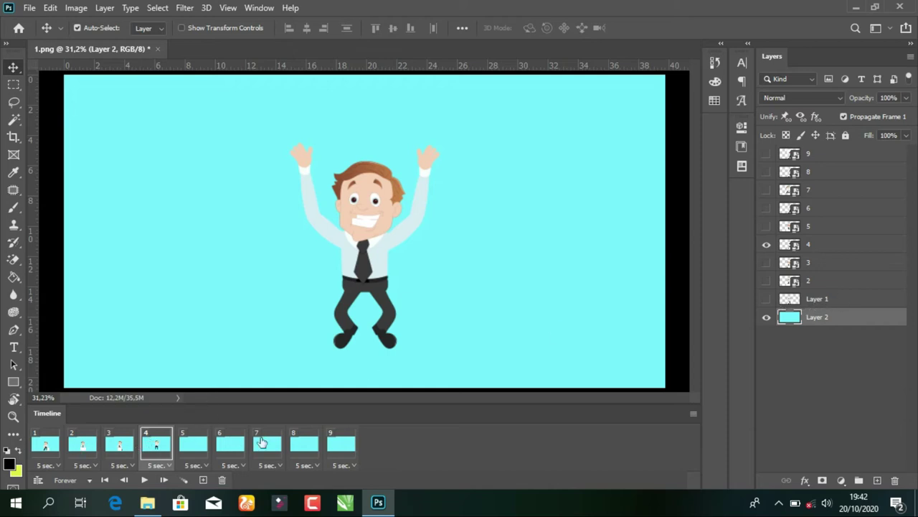
pyautogui.click(204, 448)
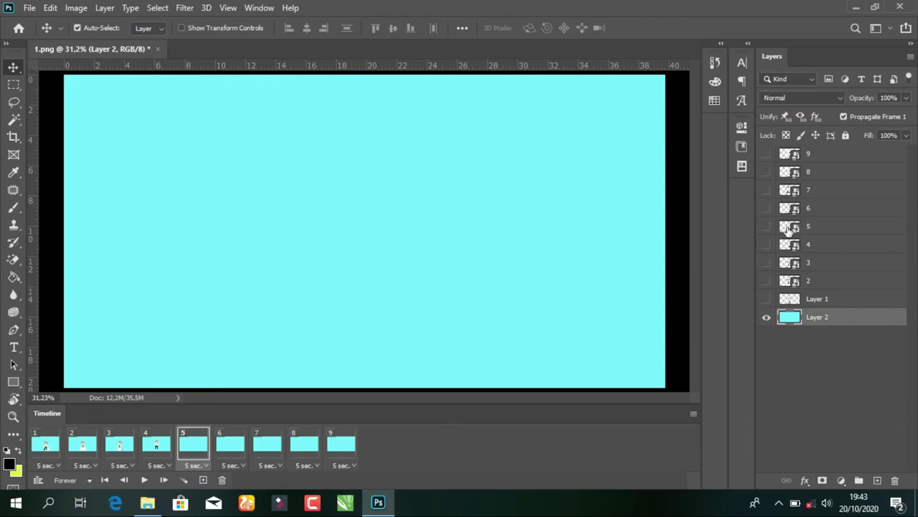
pyautogui.click(766, 227)
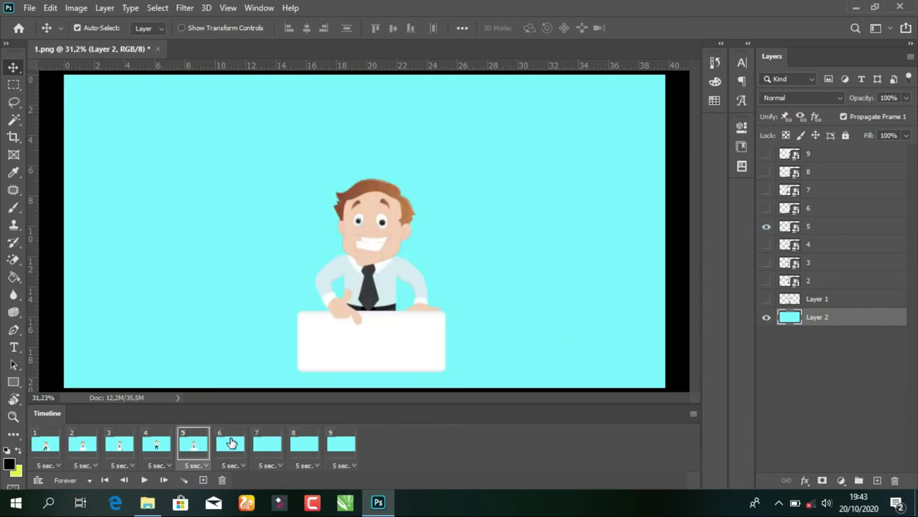
# Show layers 6, 7, 8 and 9 in frames 6–9, then return to frame 1
pyautogui.click(232, 443)
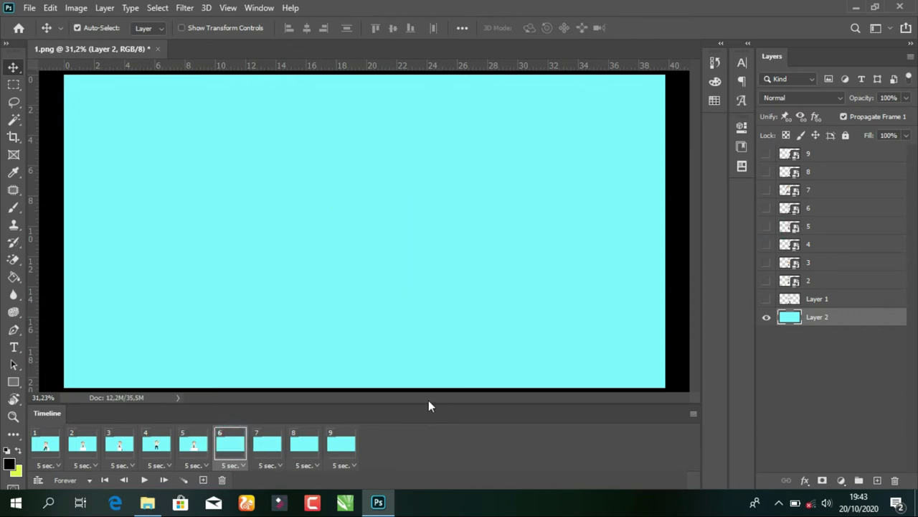
pyautogui.click(766, 208)
pyautogui.click(274, 440)
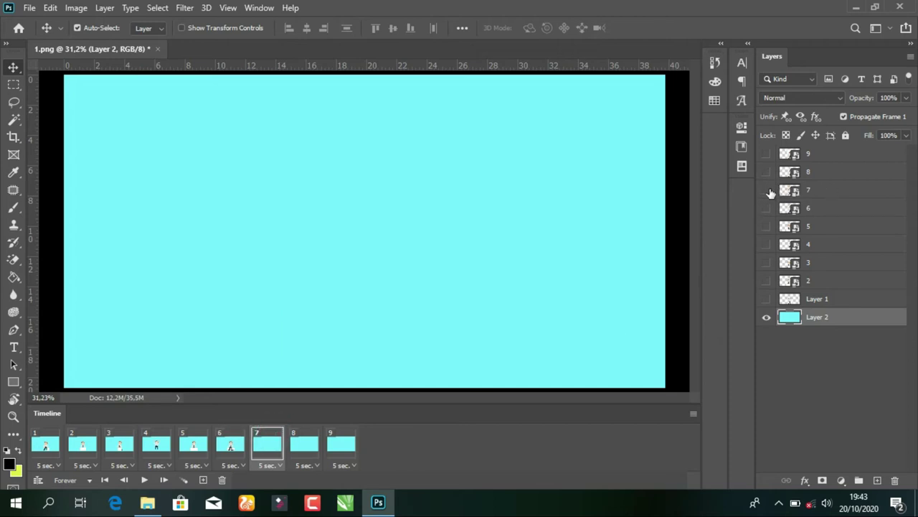
pyautogui.click(766, 190)
pyautogui.click(305, 439)
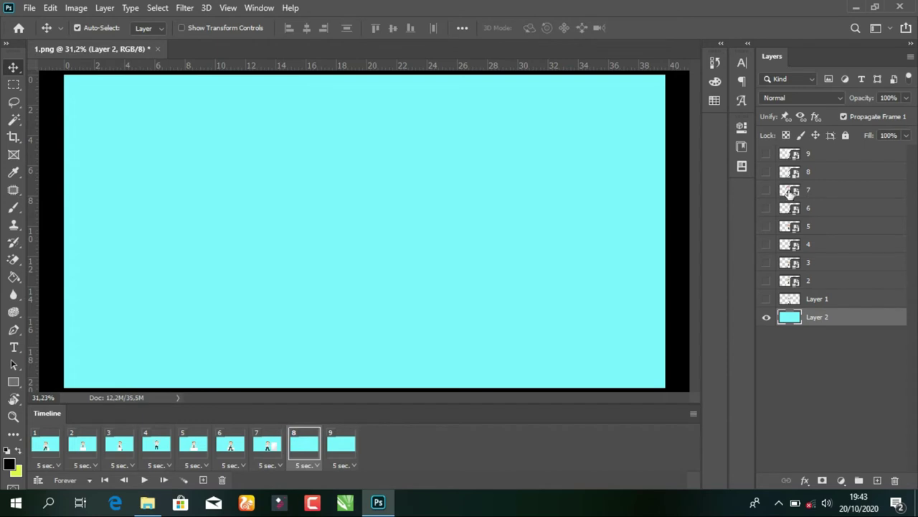
pyautogui.click(766, 172)
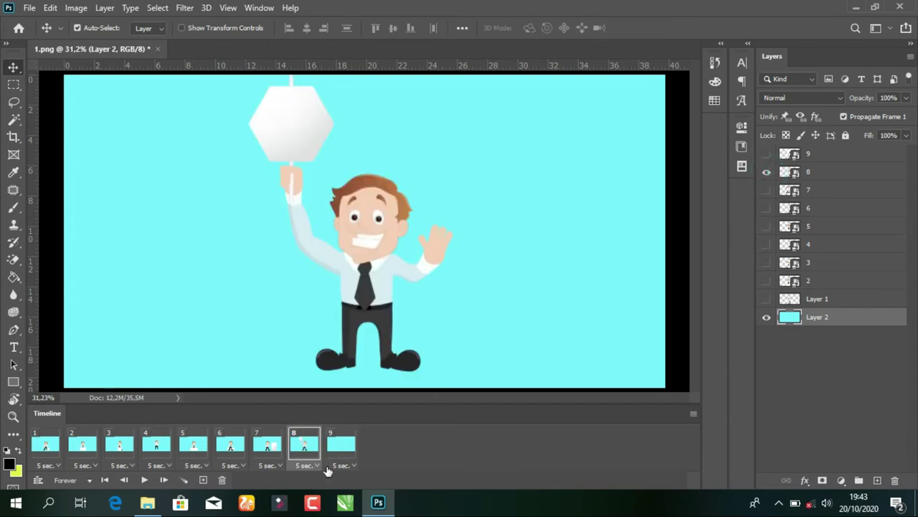
pyautogui.click(339, 448)
pyautogui.click(766, 154)
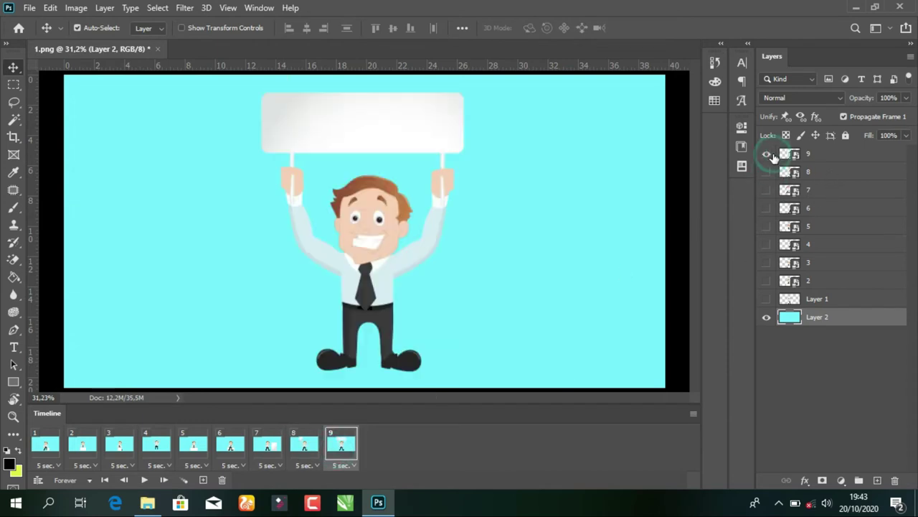
pyautogui.click(62, 441)
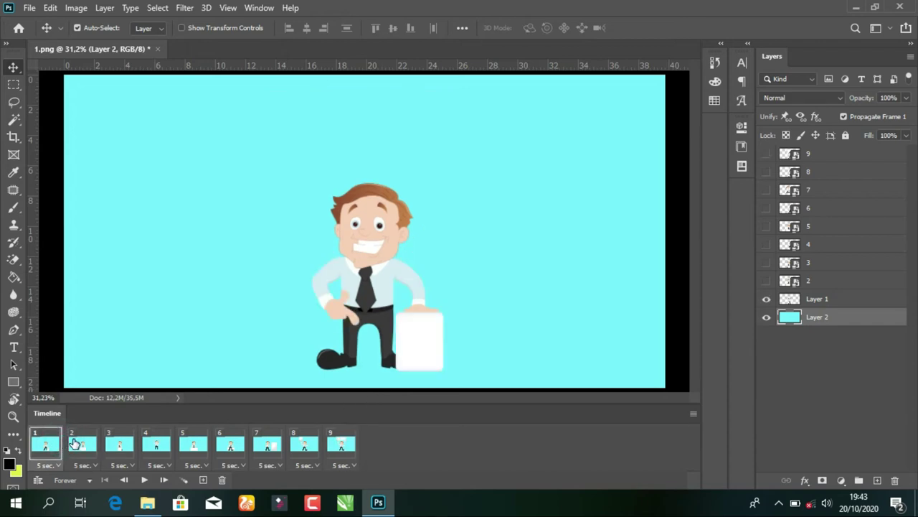
pyautogui.click(143, 479)
pyautogui.press('space')
pyautogui.click(144, 479)
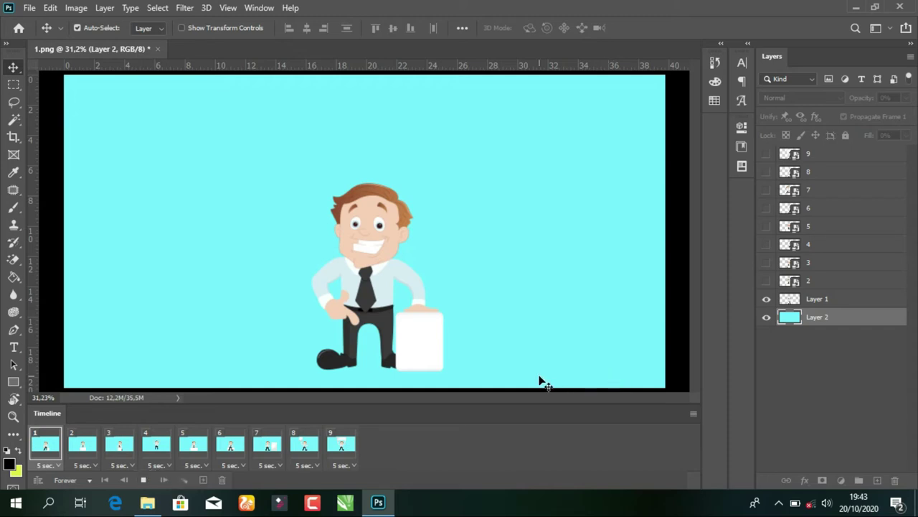
pyautogui.click(843, 319)
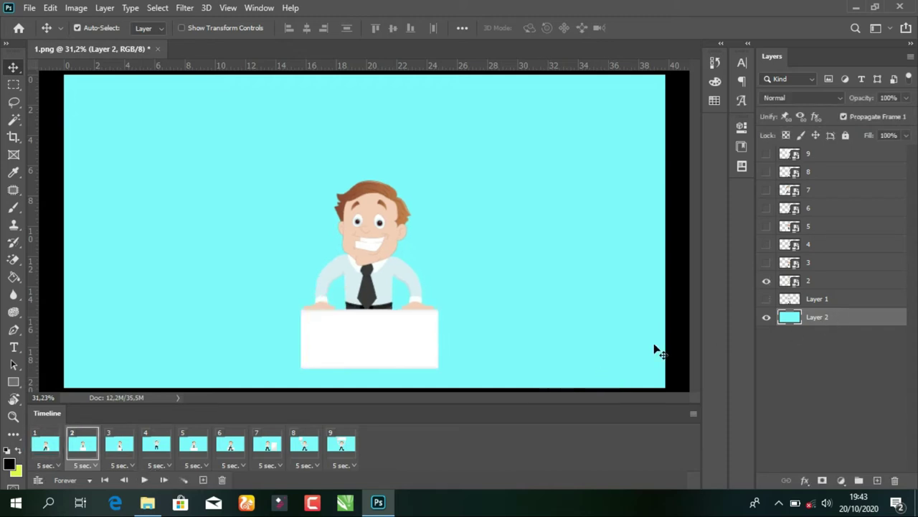
pyautogui.click(61, 459)
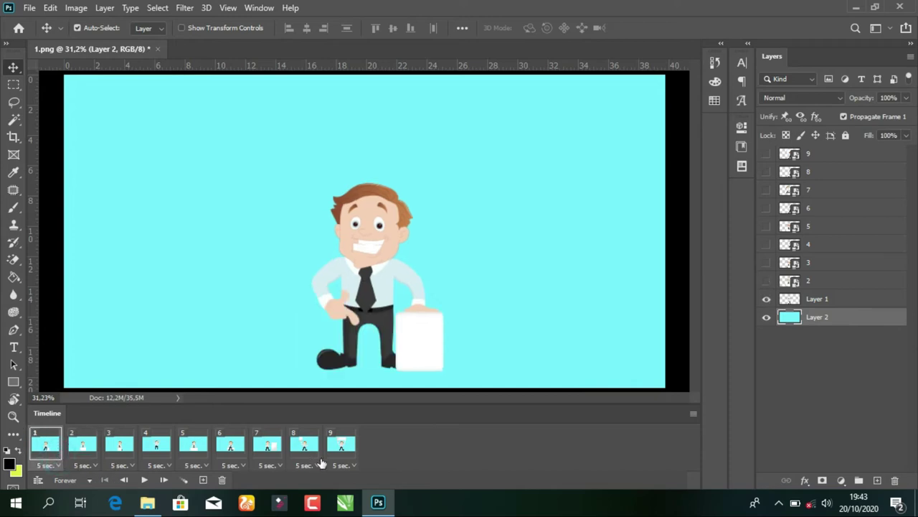
pyautogui.keyDown('shift'); pyautogui.click(343, 464); pyautogui.keyUp('shift')
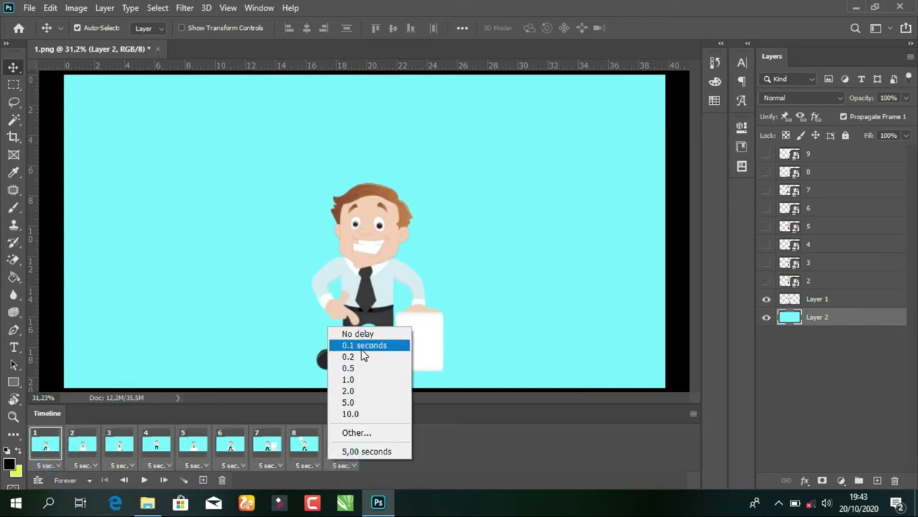
# Give all nine frames a 0.1-second delay, keep looping at Forever, and play the animation
pyautogui.click(362, 349)
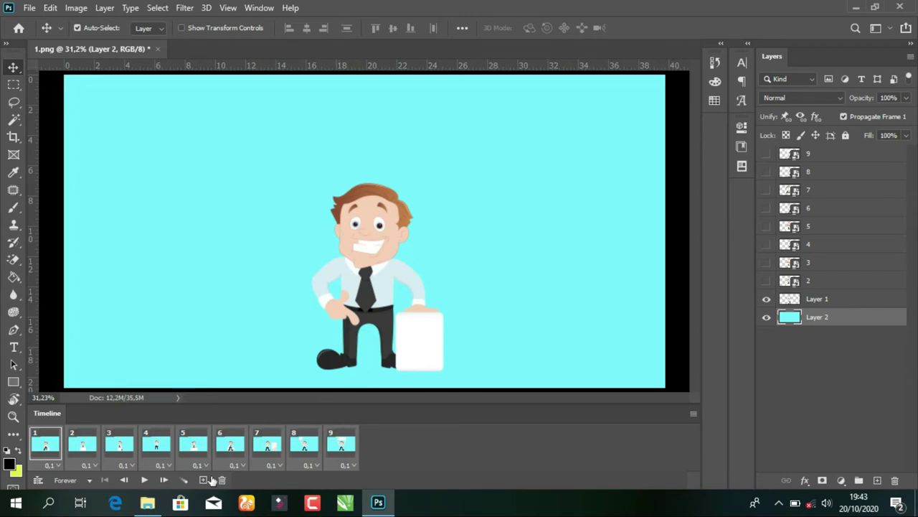
pyautogui.click(66, 480)
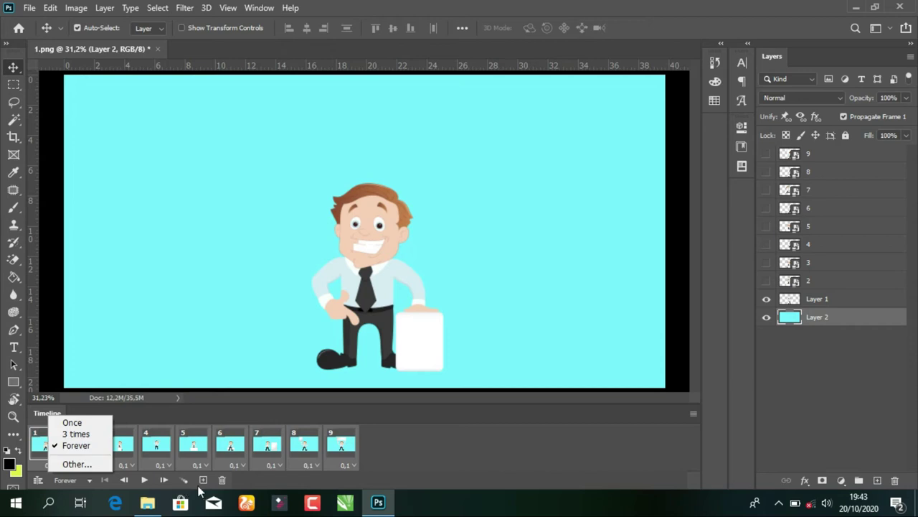
pyautogui.click(145, 482)
pyautogui.click(143, 481)
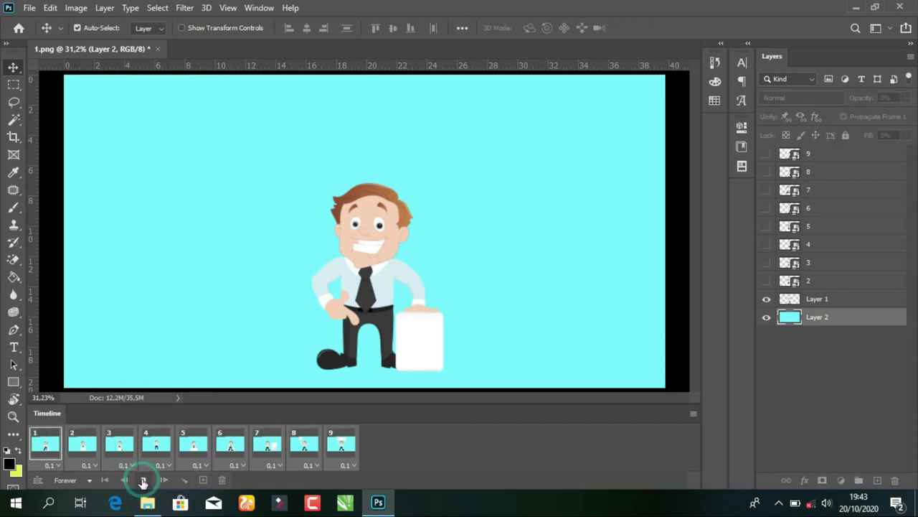
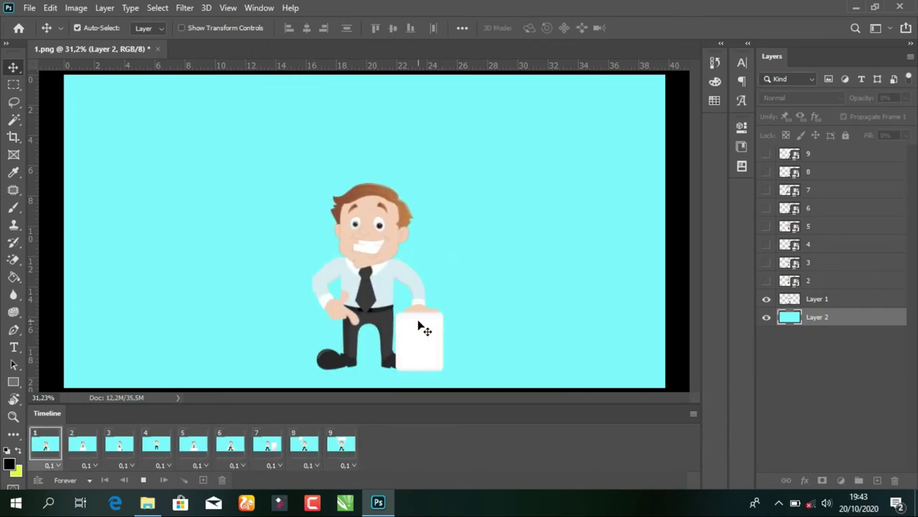
# Give all nine frames a 0.2 second delay and preview the playback
pyautogui.press('space')
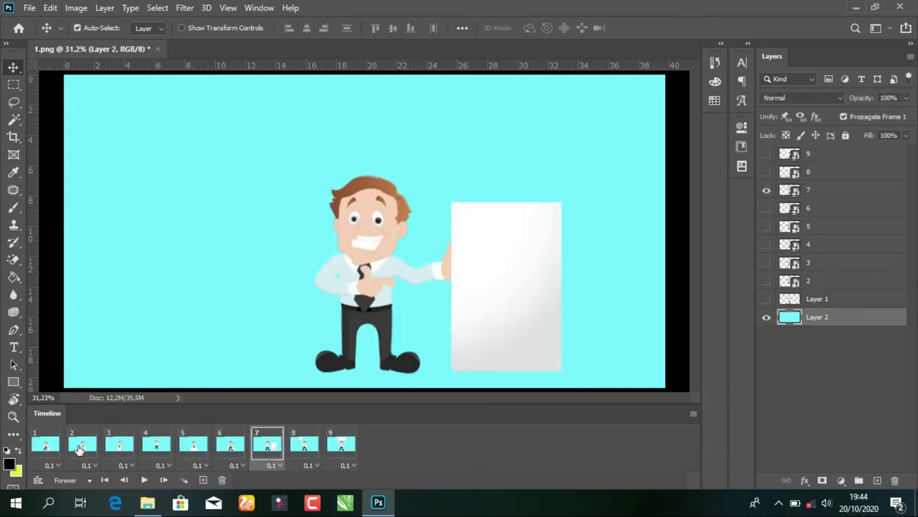
pyautogui.click(46, 445)
pyautogui.keyDown('shift'); pyautogui.click(350, 450); pyautogui.keyUp('shift')
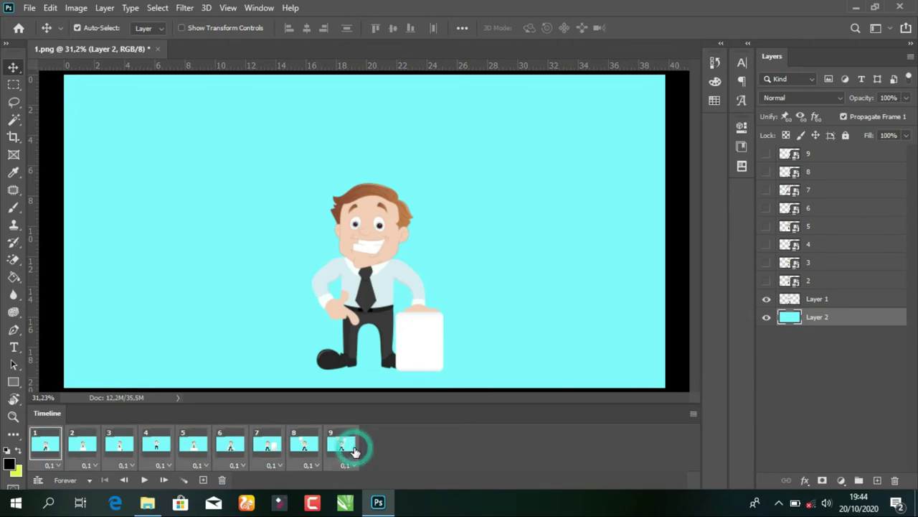
pyautogui.click(348, 465)
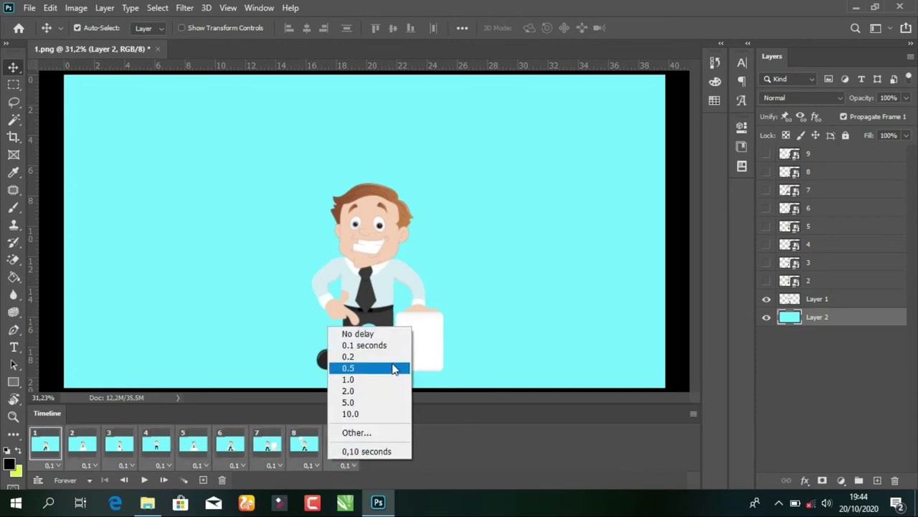
pyautogui.click(391, 360)
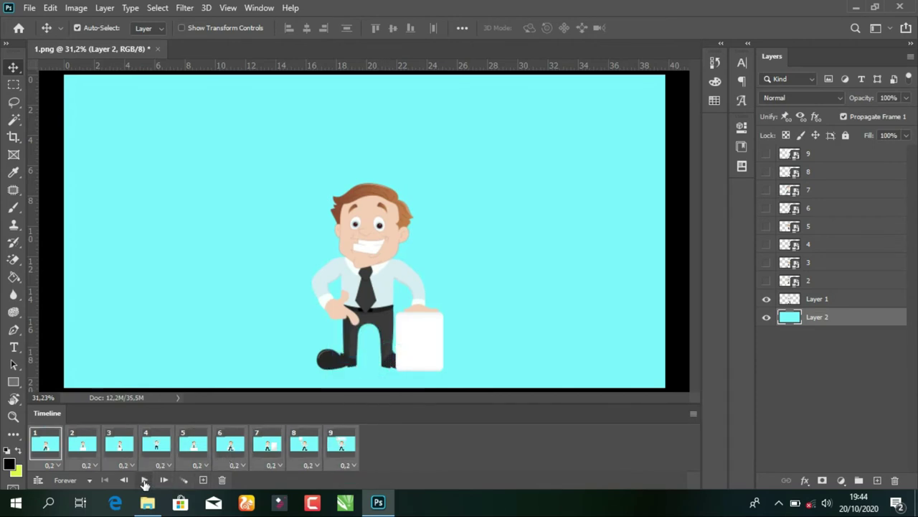
pyautogui.click(143, 479)
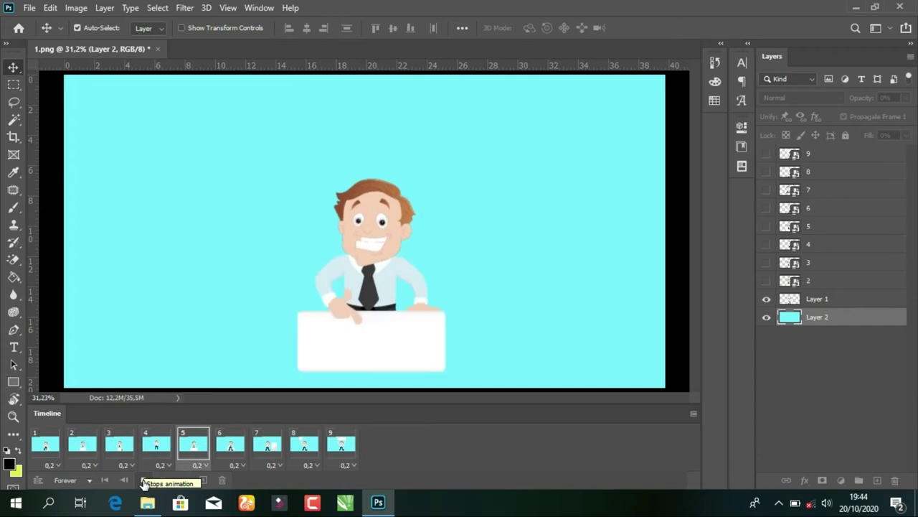
pyautogui.click(143, 481)
pyautogui.click(143, 480)
# Change every frame's delay to a custom 0.3 seconds, then stop playback on frame 1
pyautogui.click(57, 451)
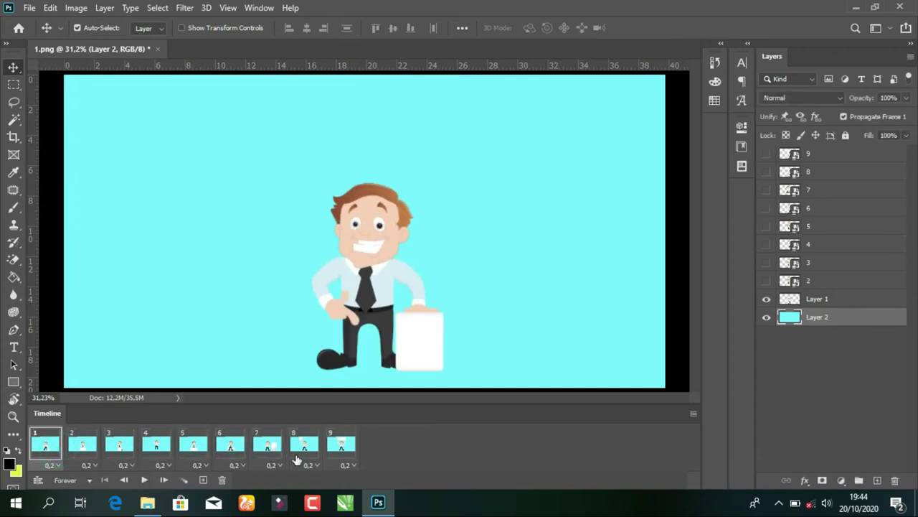
pyautogui.keyDown('shift'); pyautogui.click(338, 446); pyautogui.keyUp('shift')
pyautogui.click(351, 465)
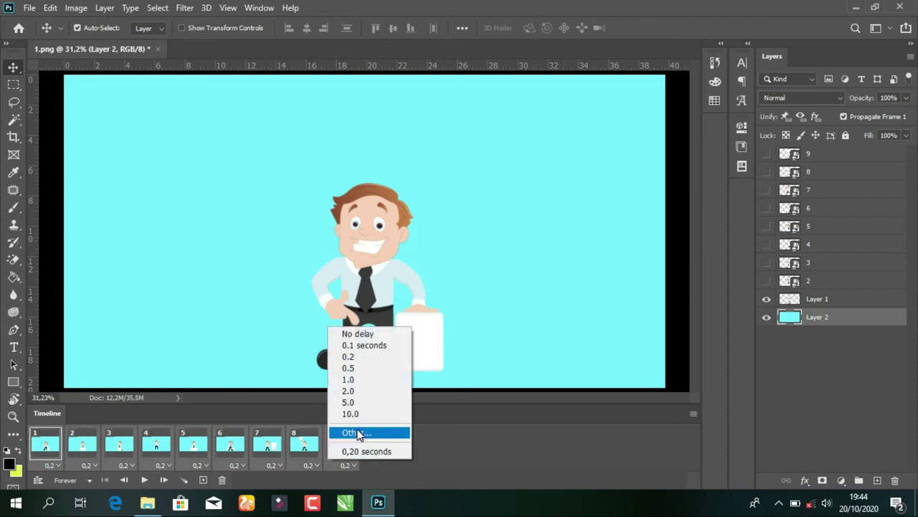
pyautogui.click(357, 432)
pyautogui.click(429, 163)
pyautogui.click(517, 151)
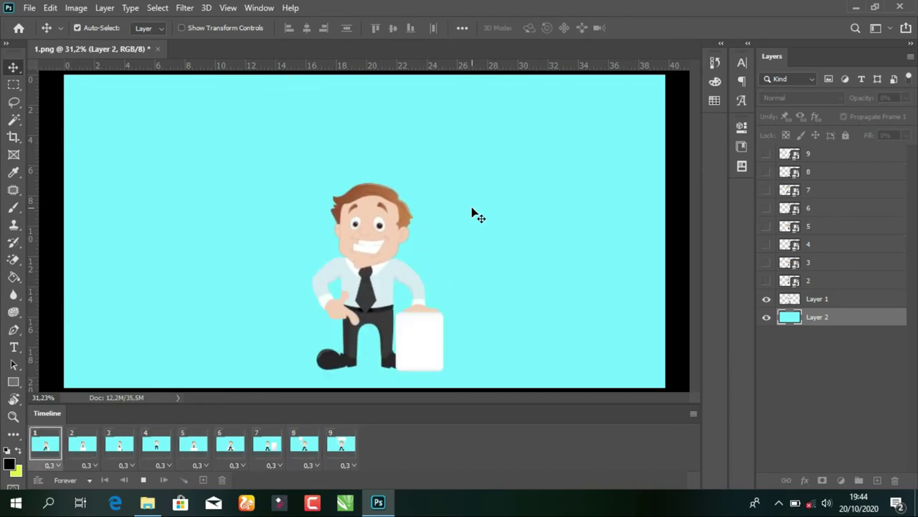
pyautogui.press('space')
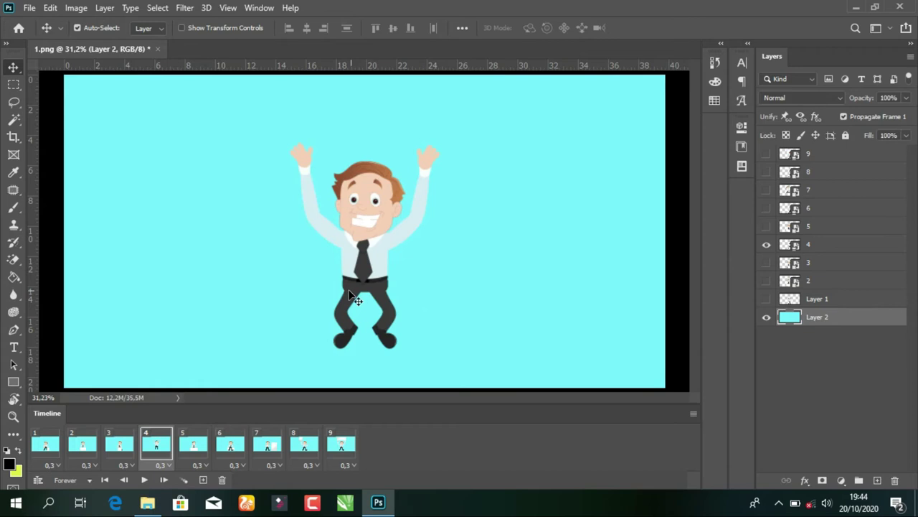
pyautogui.click(37, 446)
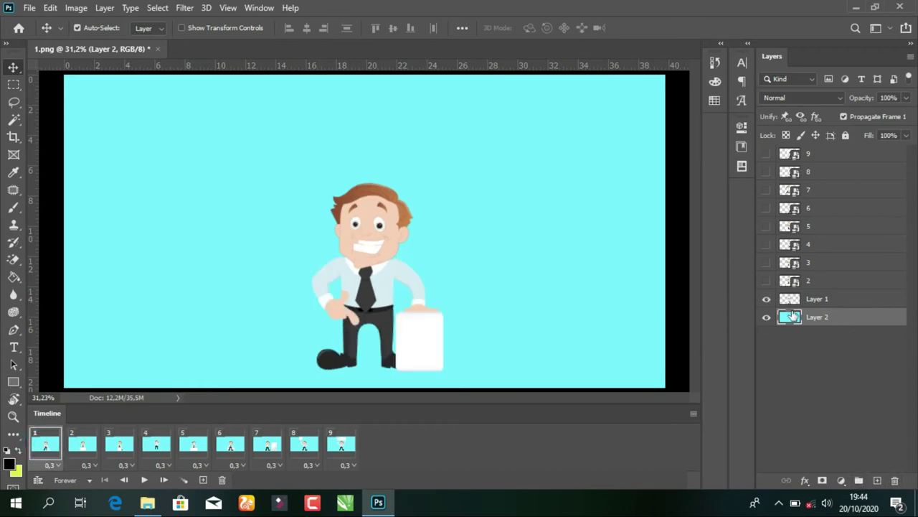
pyautogui.click(877, 480)
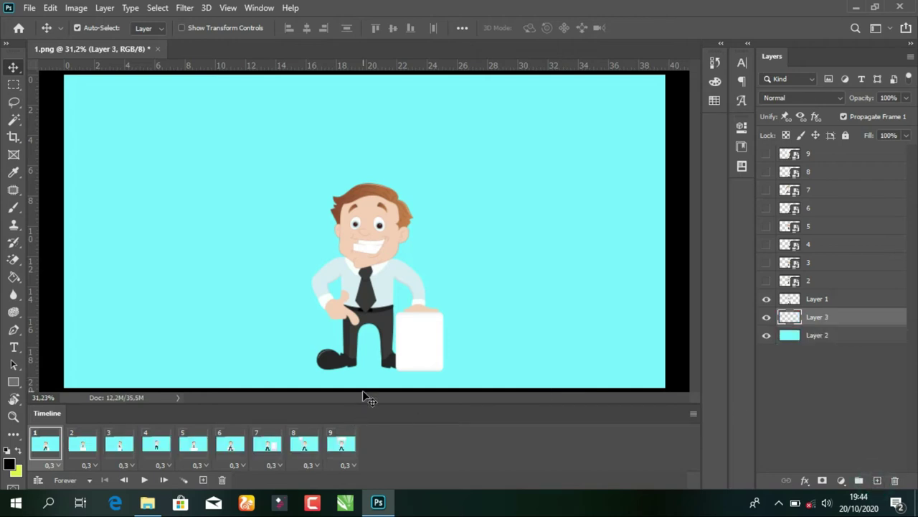
pyautogui.press('b')
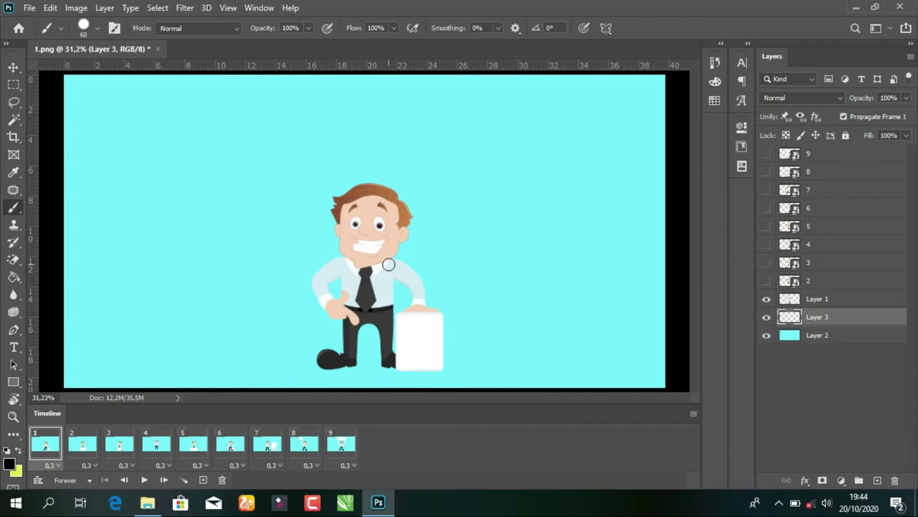
pyautogui.press(']')
pyautogui.press(']')
pyautogui.press(']')
pyautogui.press(']')
pyautogui.press(']')
pyautogui.press(']')
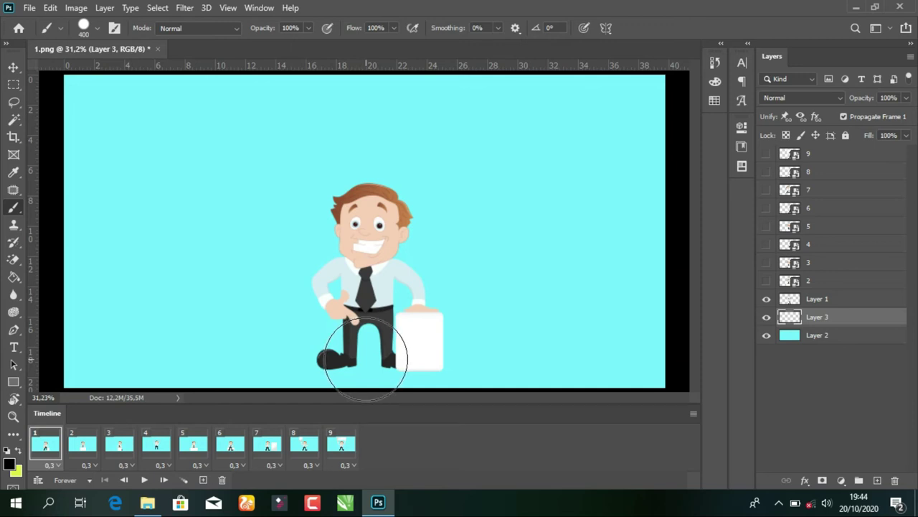
pyautogui.click(366, 355)
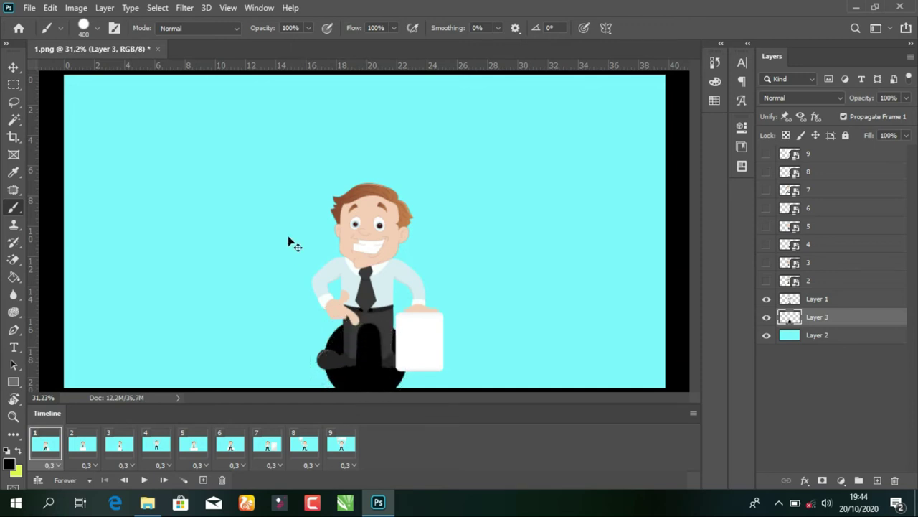
pyautogui.hotkey('ctrl', 'z')
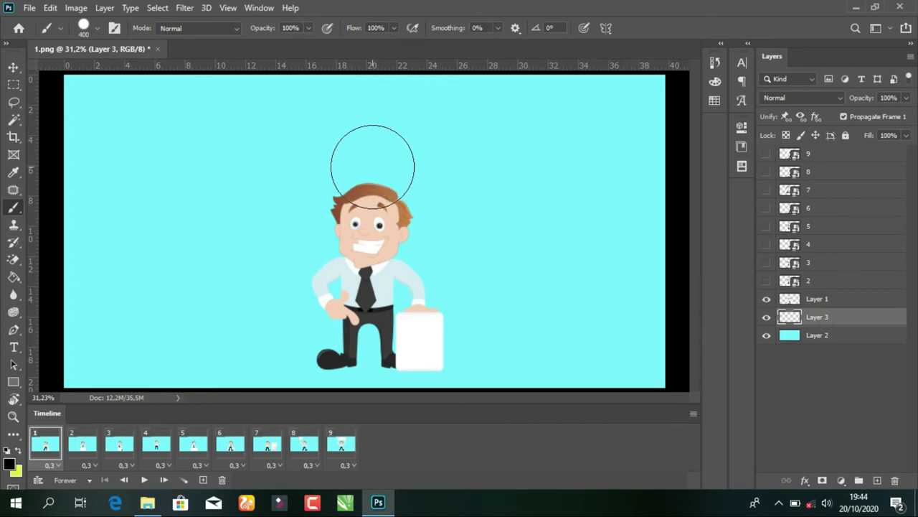
pyautogui.click(309, 28)
pyautogui.moveTo(311, 43); pyautogui.dragTo(251, 43)
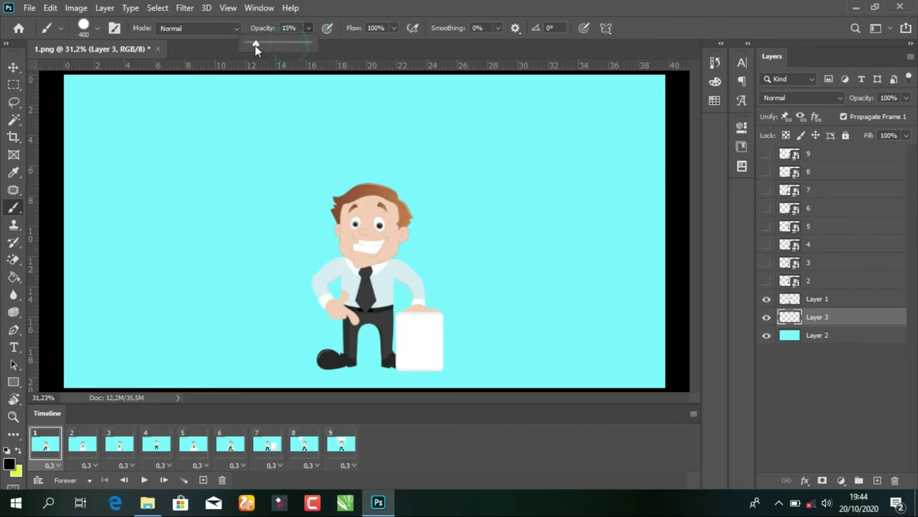
pyautogui.click(287, 278)
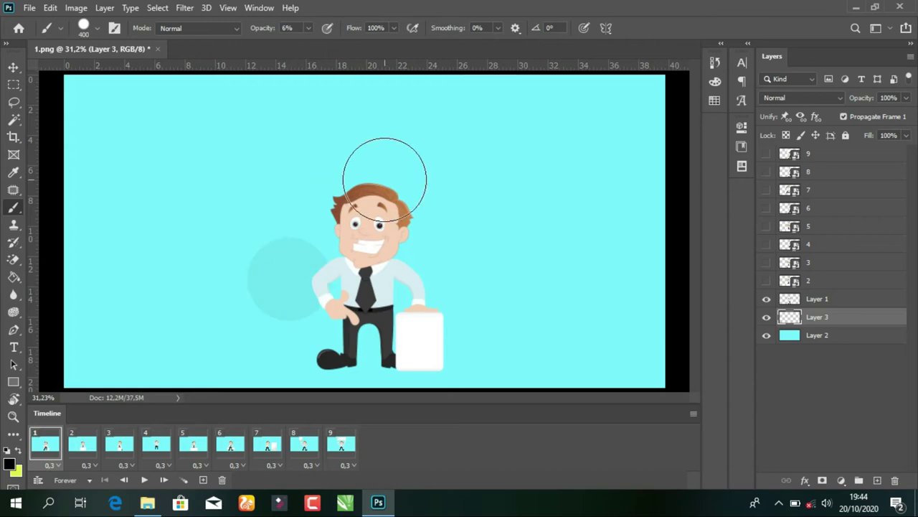
pyautogui.hotkey('ctrl', 'z')
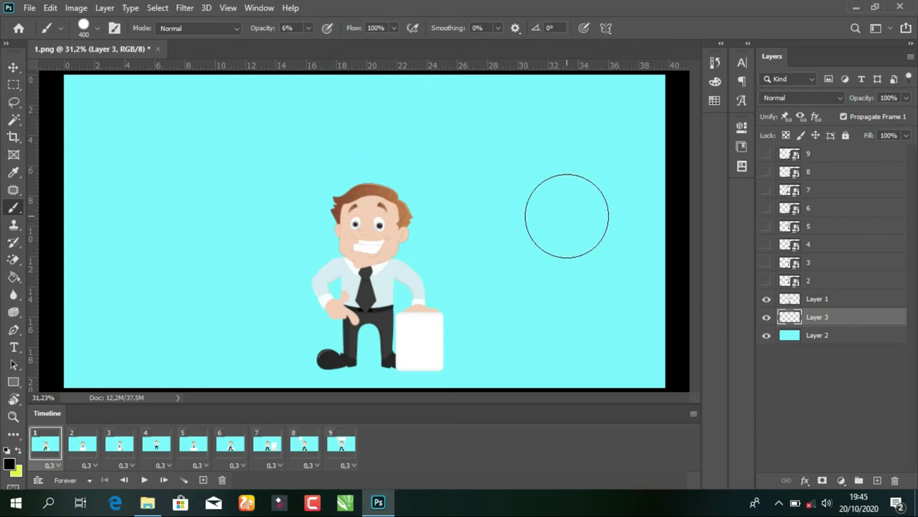
pyautogui.click(462, 201)
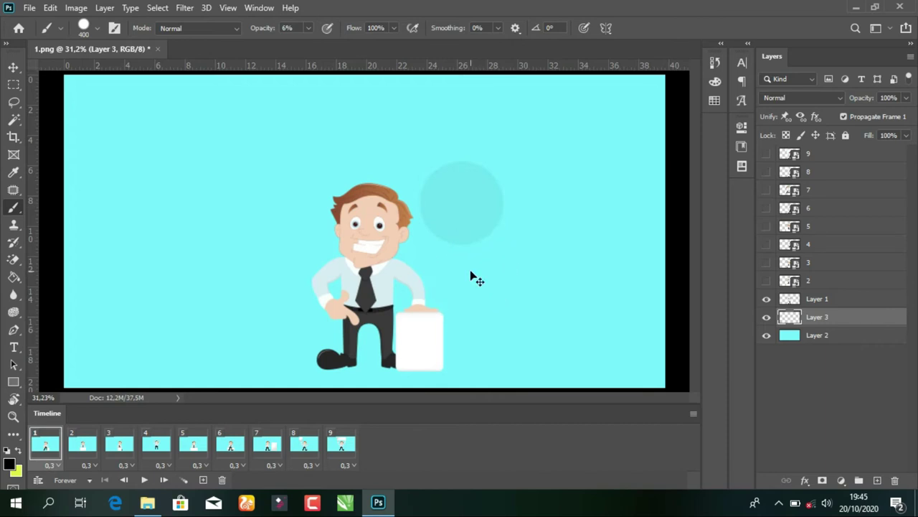
pyautogui.hotkey('ctrl', 'z')
pyautogui.click(308, 28)
pyautogui.moveTo(306, 43); pyautogui.dragTo(421, 49)
pyautogui.click(364, 337)
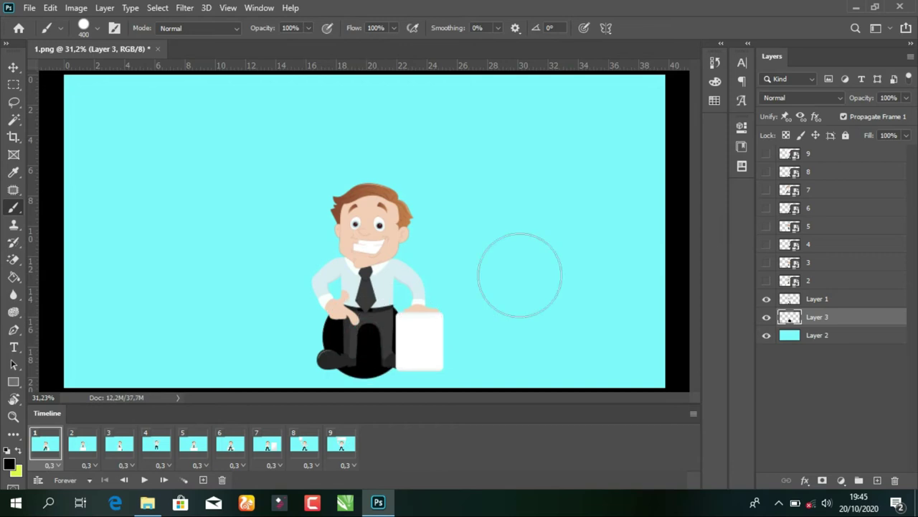
pyautogui.click(893, 136)
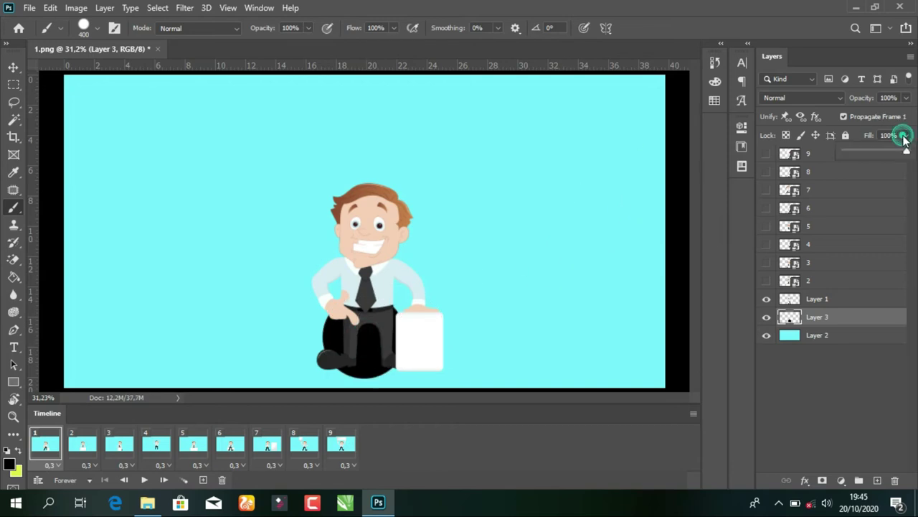
pyautogui.click(907, 98)
pyautogui.moveTo(907, 113); pyautogui.dragTo(853, 115)
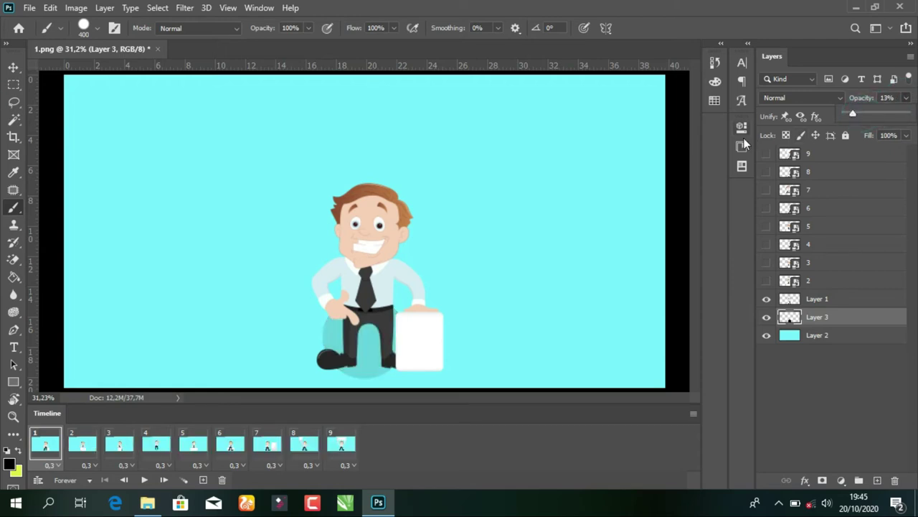
pyautogui.click(14, 65)
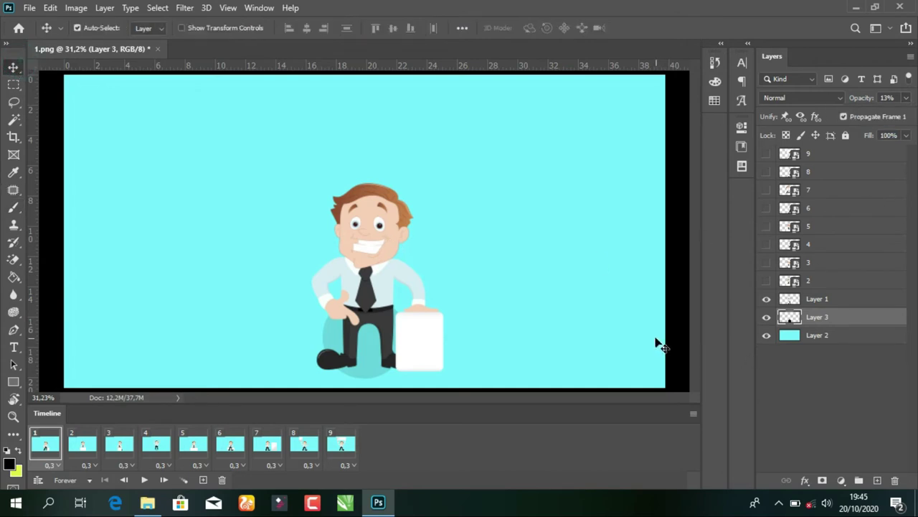
pyautogui.press('Delete')
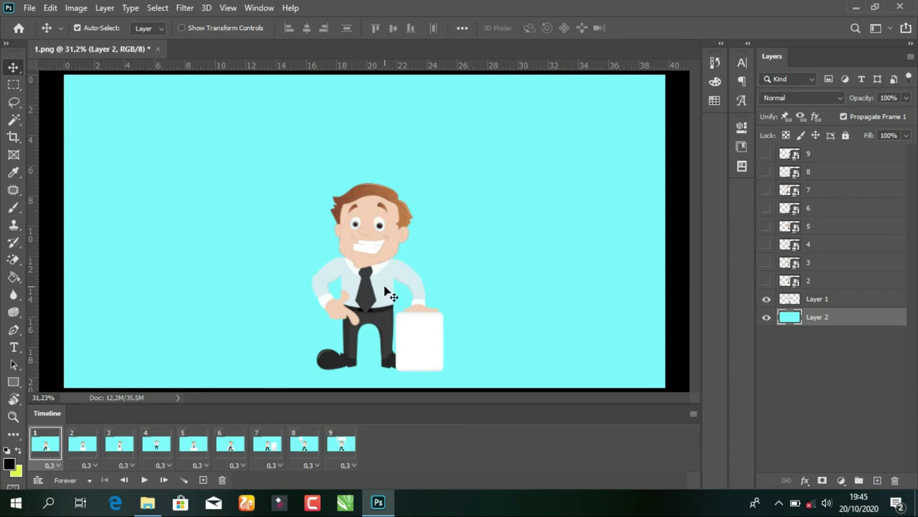
# Save the document, show frame 2, and place the ASA text layer above layer 2
pyautogui.hotkey('ctrl', 's')
pyautogui.click(83, 451)
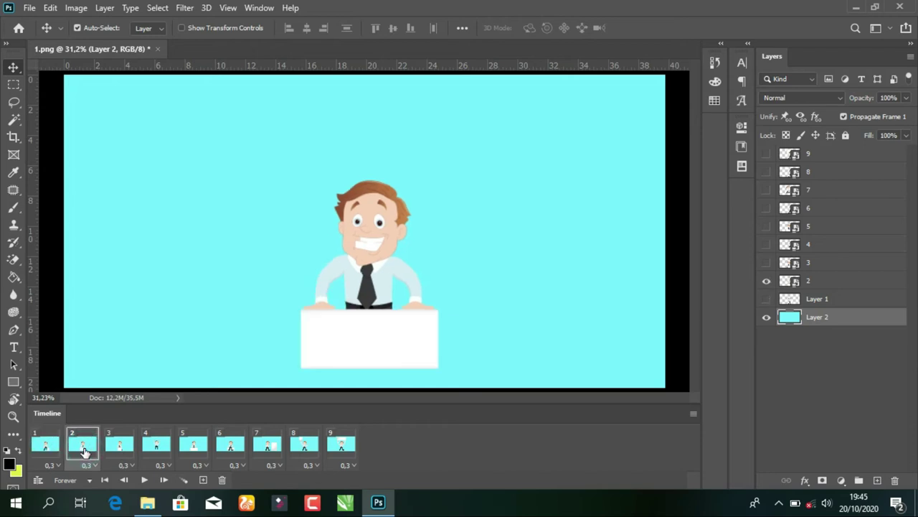
pyautogui.click(15, 347)
pyautogui.click(330, 346)
pyautogui.click(332, 349)
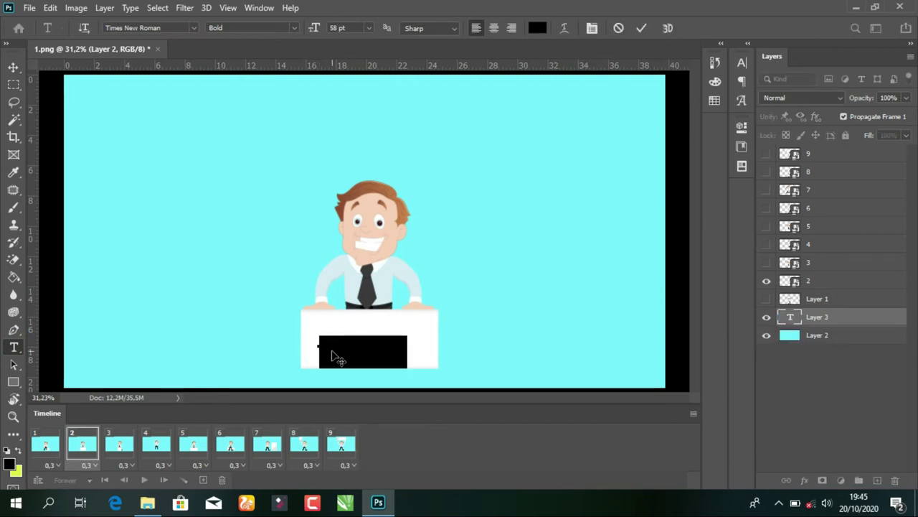
pyautogui.press('BackSpace')
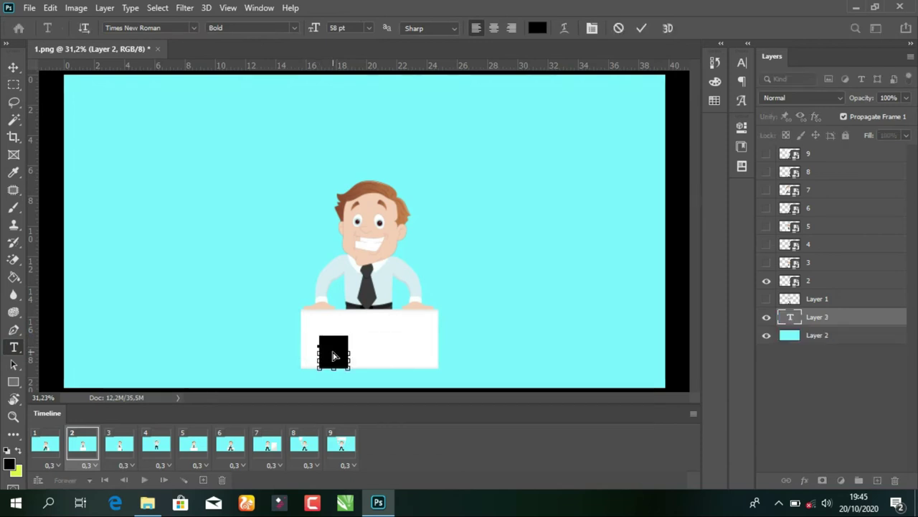
pyautogui.click(532, 31)
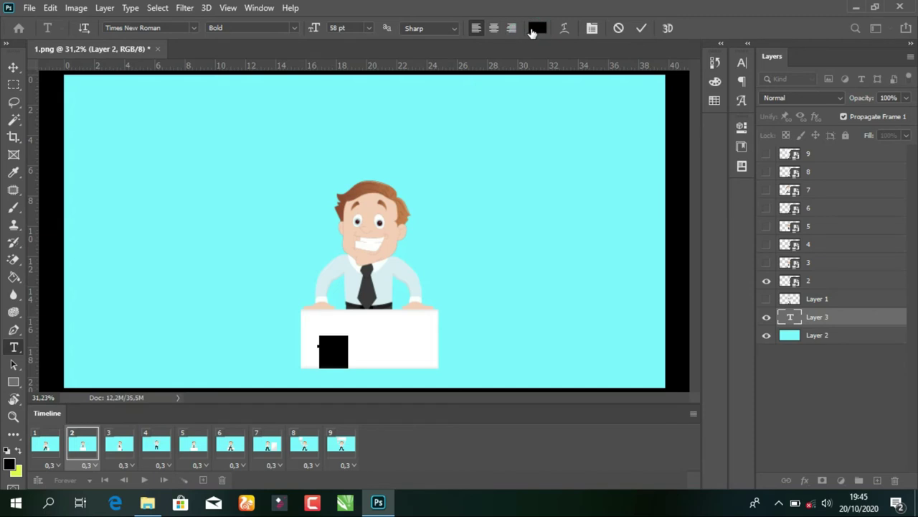
pyautogui.moveTo(799, 320); pyautogui.dragTo(801, 274)
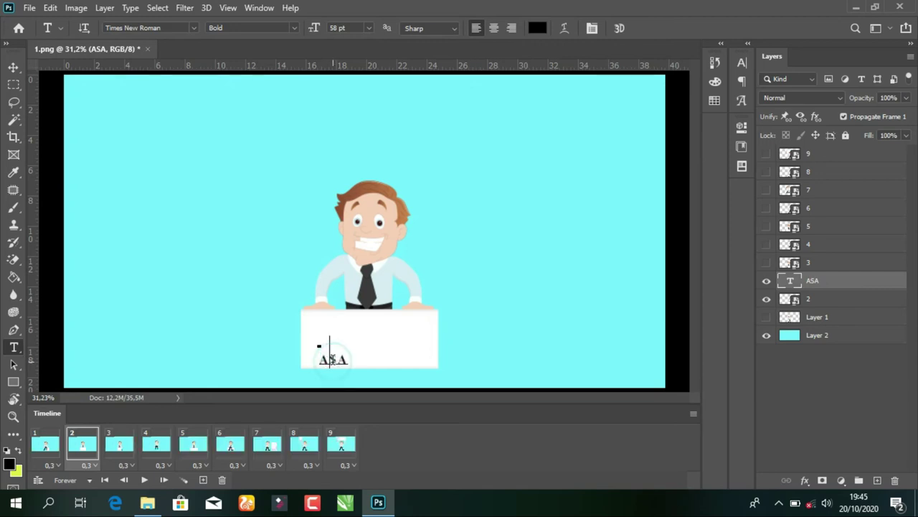
# Edit the board text from ASA to SAB TUTORIAL and centre it on the board
pyautogui.doubleClick(333, 359)
pyautogui.click(332, 359)
pyautogui.press('BackSpace')
pyautogui.write('sa')
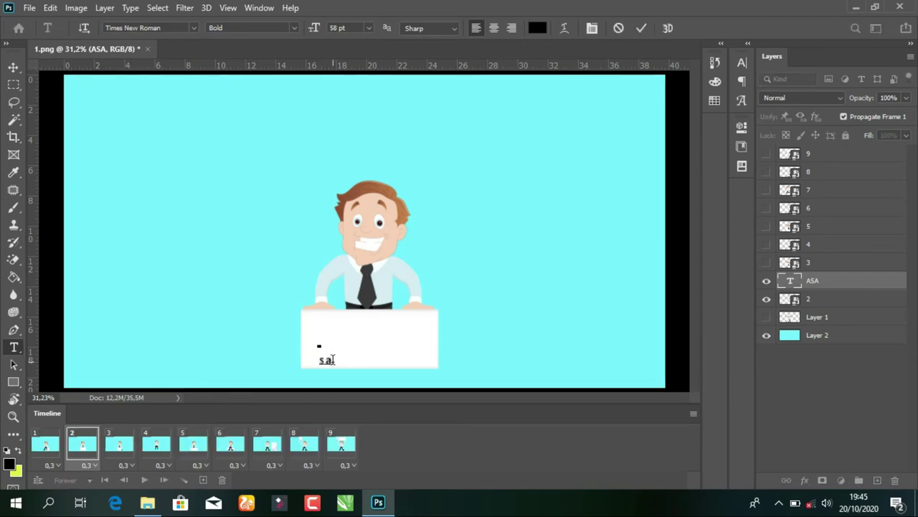
pyautogui.doubleClick(329, 359)
pyautogui.press('End')
pyautogui.write('TUT')
pyautogui.write('ORIA')
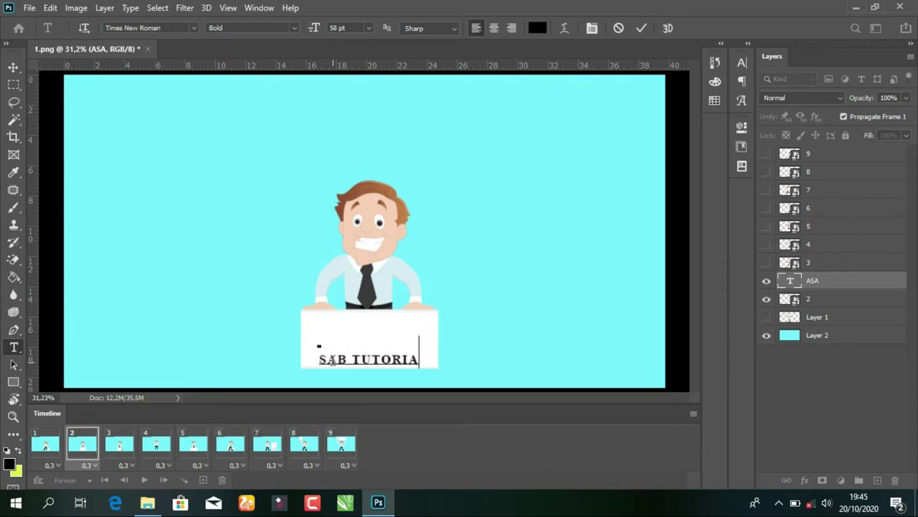
pyautogui.write('L')
pyautogui.hotkey('ctrl', 'a')
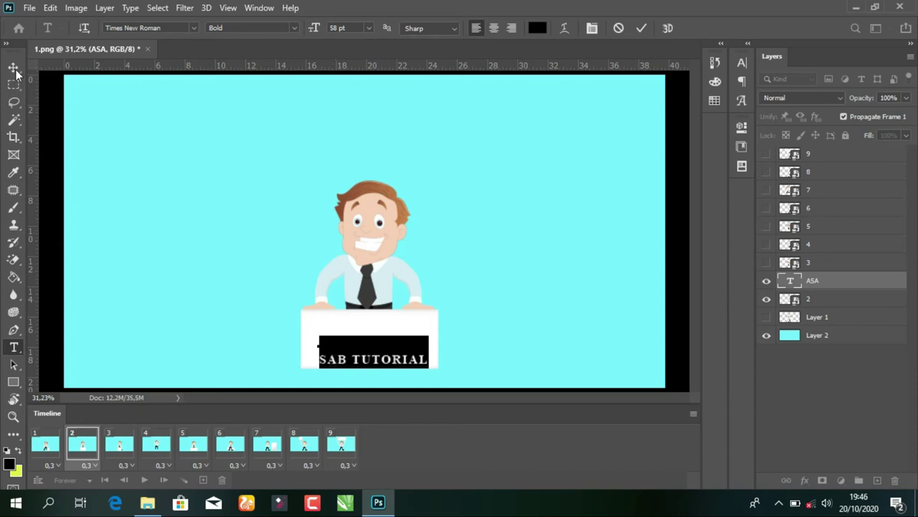
pyautogui.click(14, 66)
pyautogui.moveTo(368, 366); pyautogui.dragTo(363, 346)
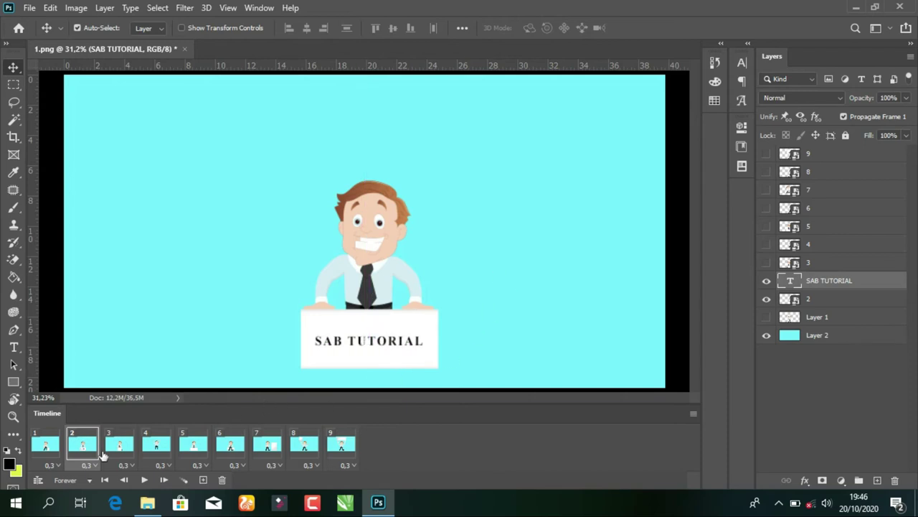
# Move the SAB TUTORIAL layer above layer 5 and nudge the text up on the board
pyautogui.click(144, 479)
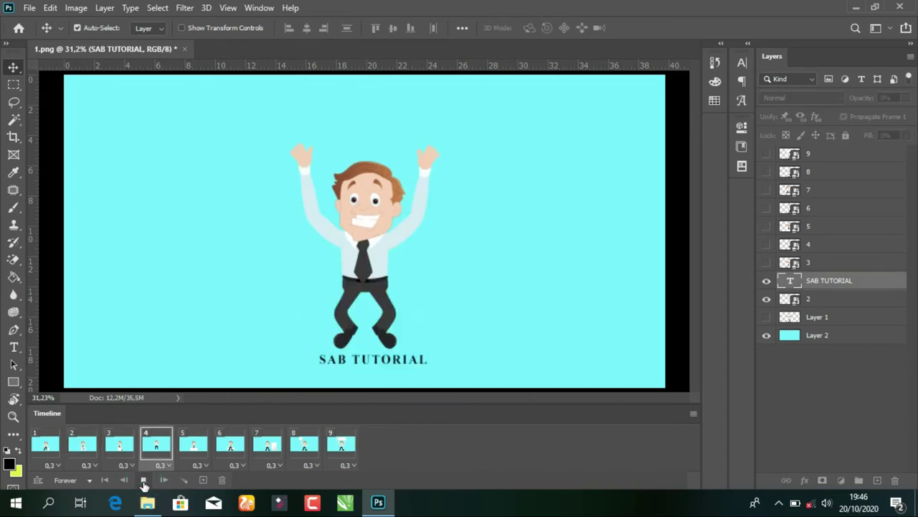
pyautogui.click(144, 482)
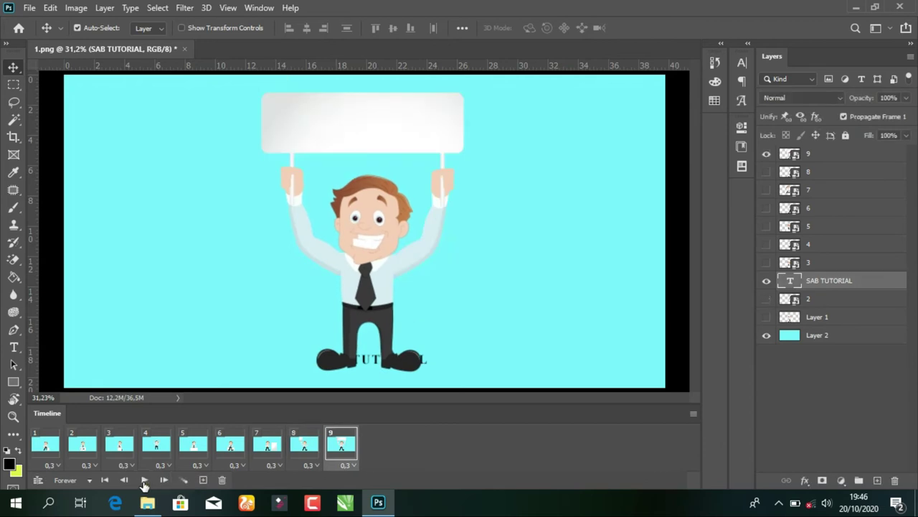
pyautogui.click(767, 280)
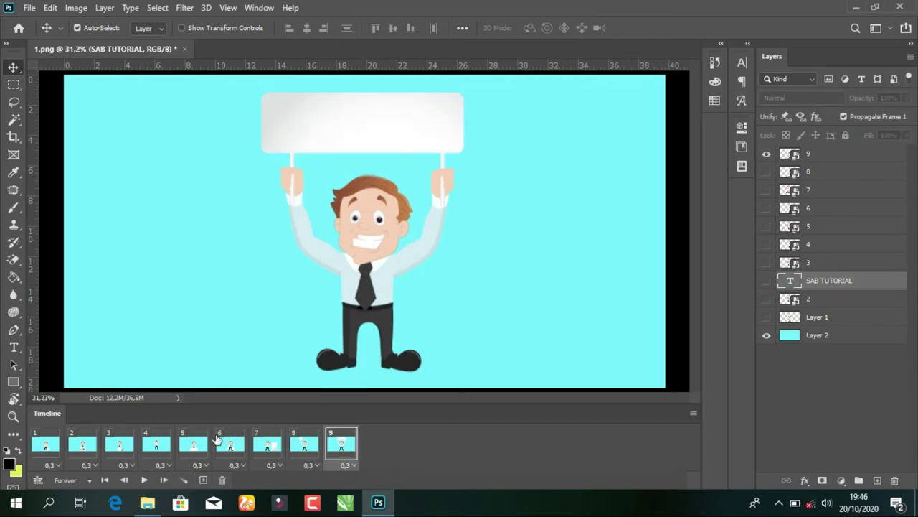
pyautogui.click(194, 444)
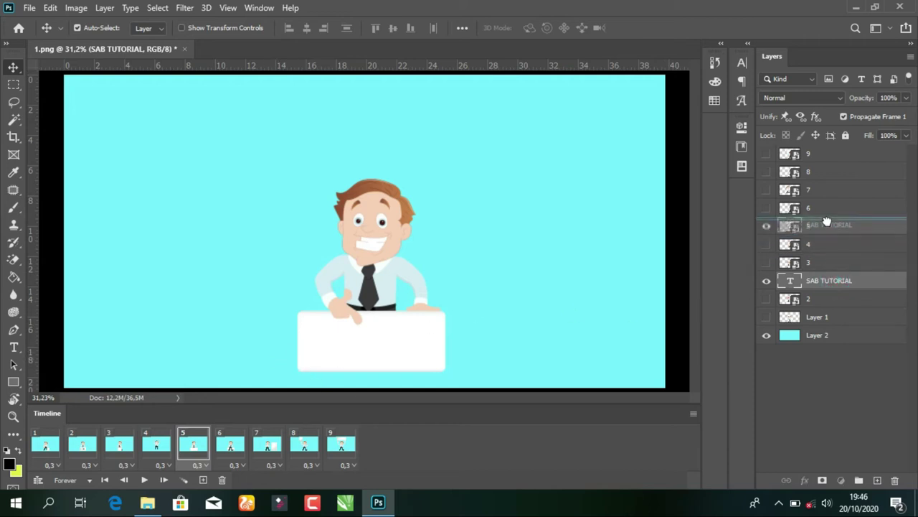
pyautogui.moveTo(839, 282); pyautogui.dragTo(818, 217)
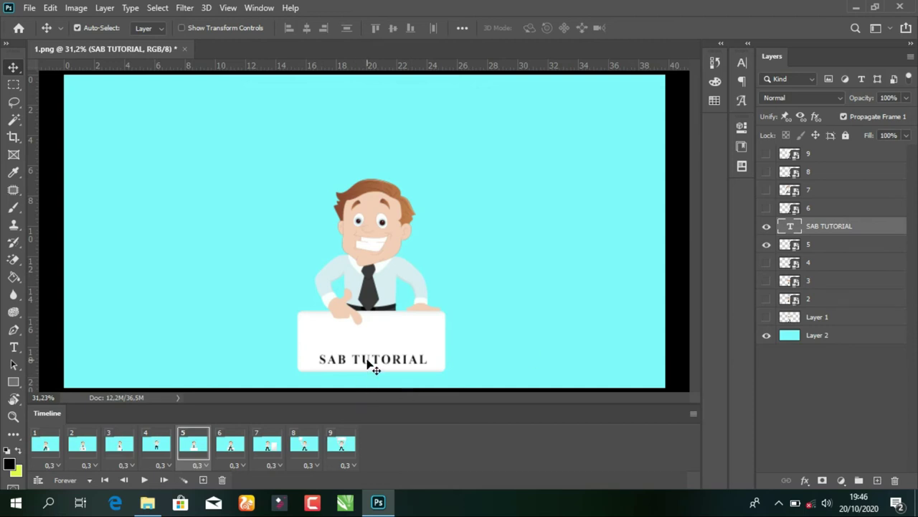
pyautogui.moveTo(367, 365); pyautogui.dragTo(369, 346)
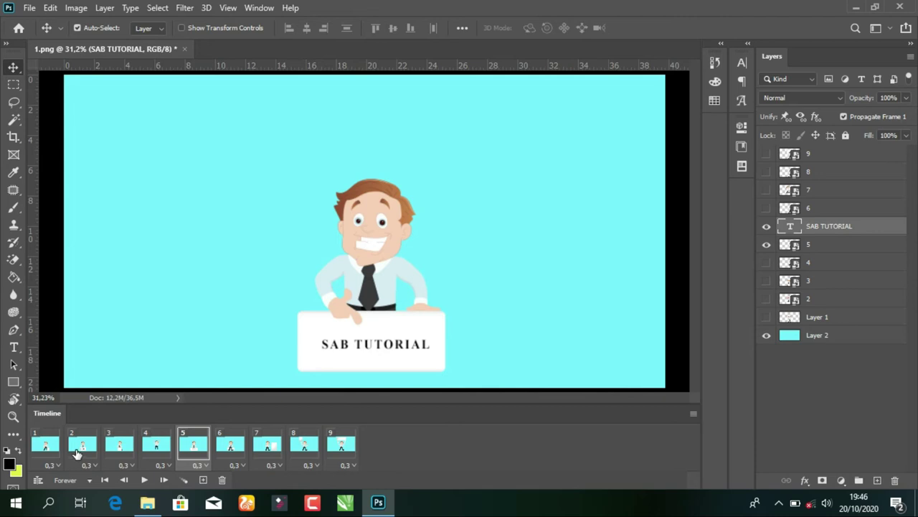
pyautogui.click(80, 446)
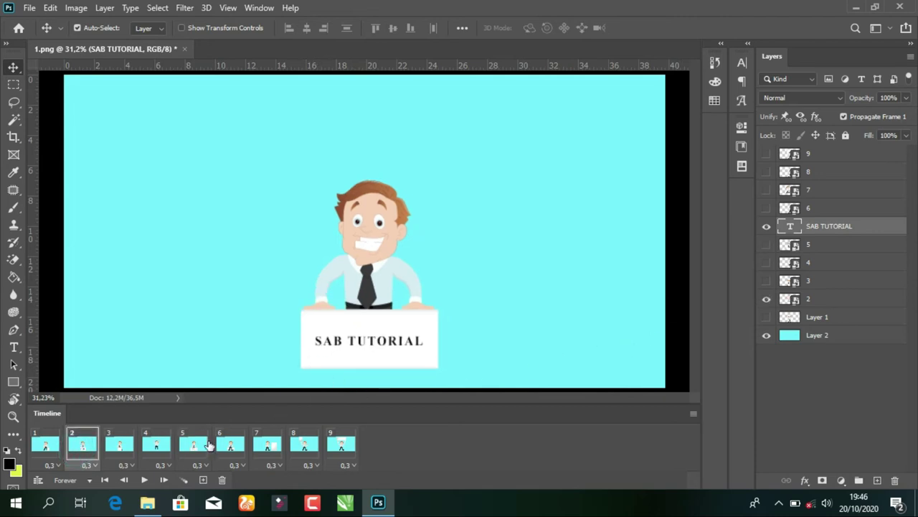
# Hide the SAB TUTORIAL text in frame 1 and show it in frames 2 and 3
pyautogui.click(143, 480)
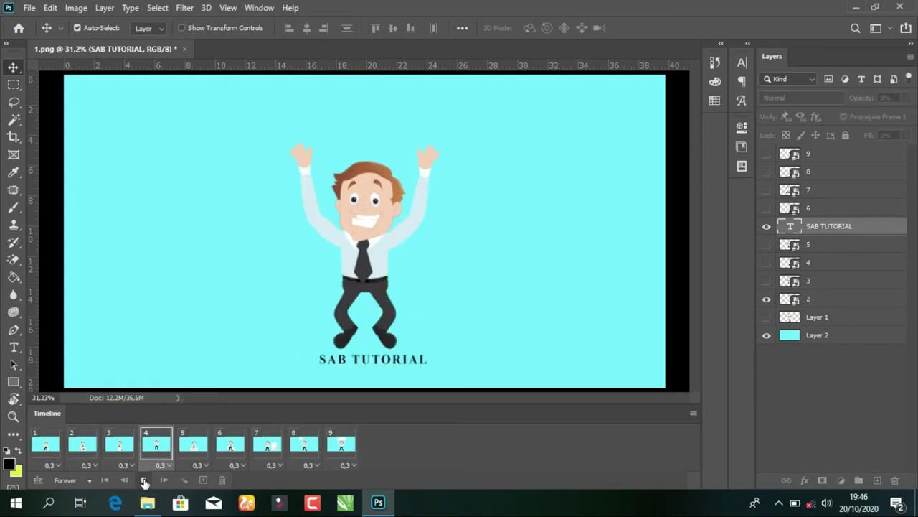
pyautogui.click(143, 479)
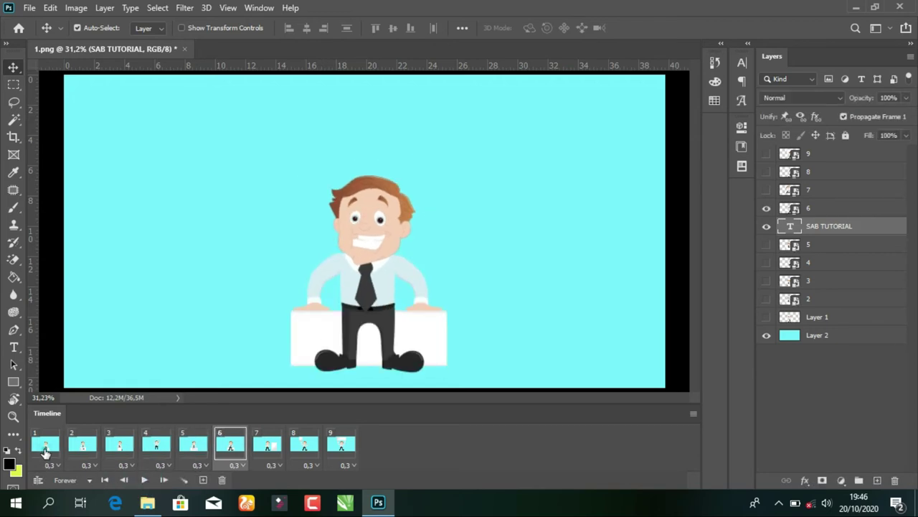
pyautogui.click(45, 447)
pyautogui.click(766, 226)
pyautogui.click(82, 446)
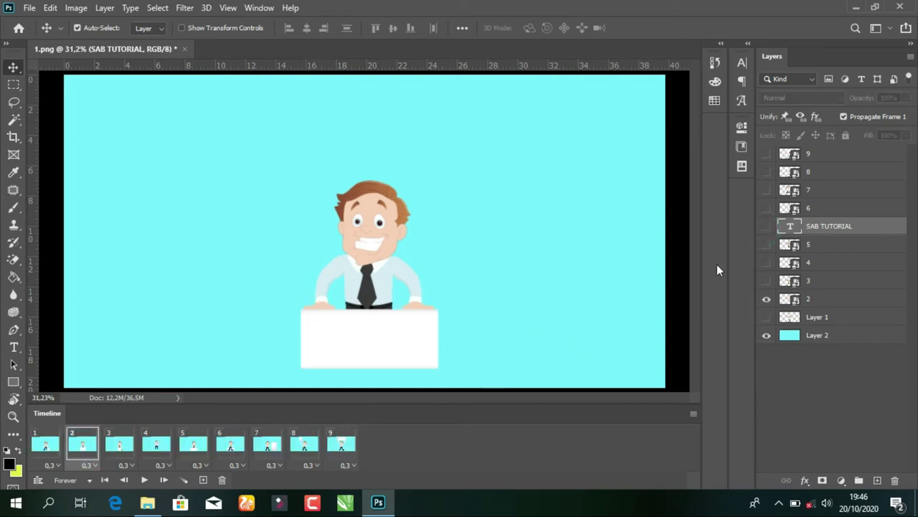
pyautogui.click(766, 226)
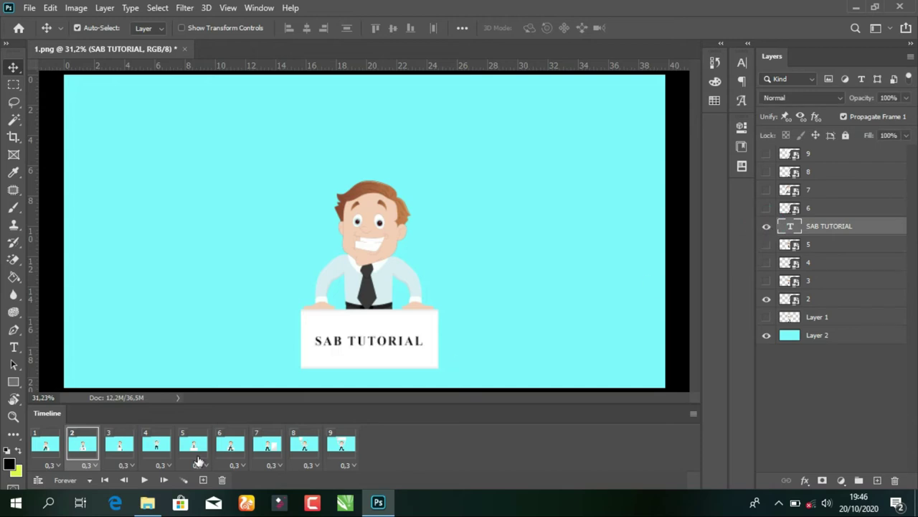
pyautogui.click(125, 450)
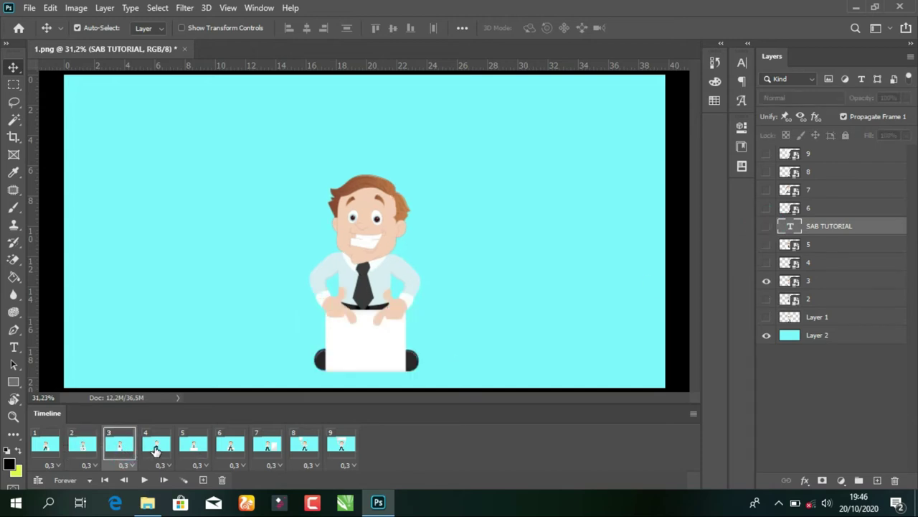
pyautogui.click(767, 227)
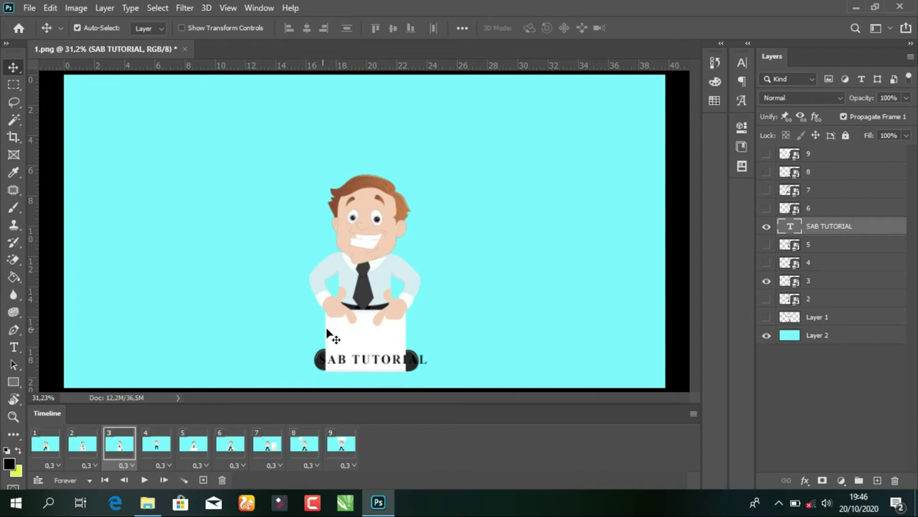
# Shrink the SAB TUTORIAL text to fit frame 3's narrow board
pyautogui.press('ctrl')
pyautogui.hotkey('ctrl', 't')
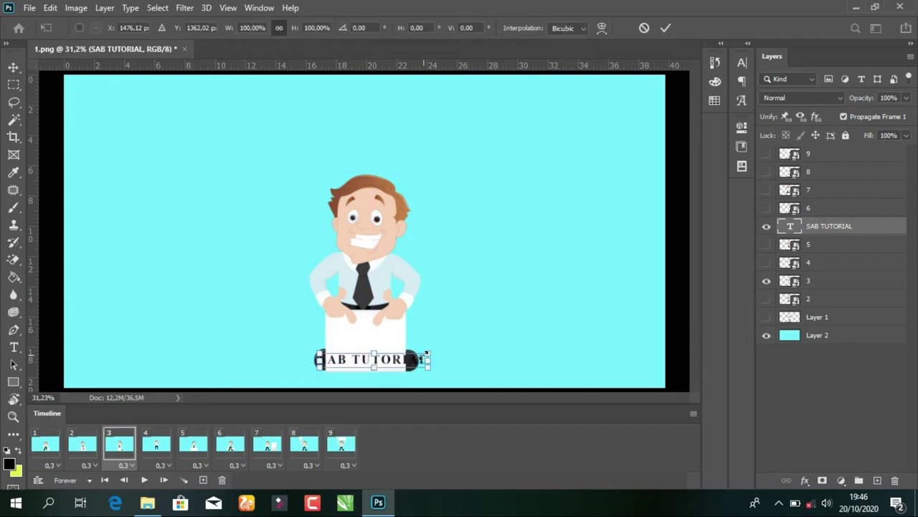
pyautogui.moveTo(428, 367); pyautogui.dragTo(383, 356)
pyautogui.press('Return')
# Show the text in frame 5 and enlarge it wider to fill that board
pyautogui.click(168, 448)
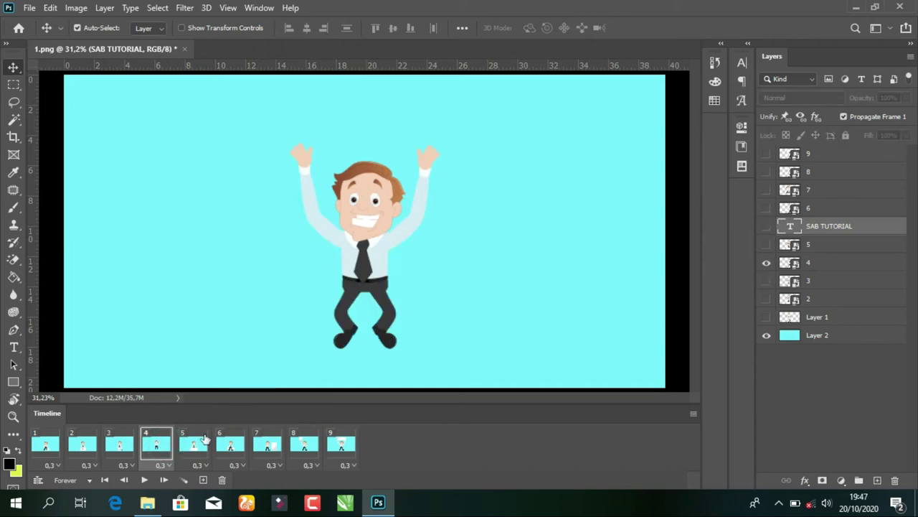
pyautogui.click(201, 440)
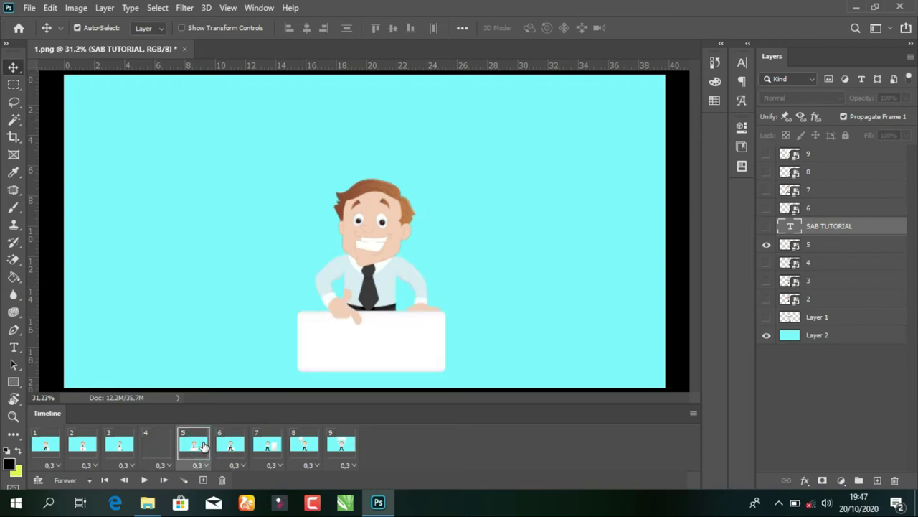
pyautogui.click(766, 226)
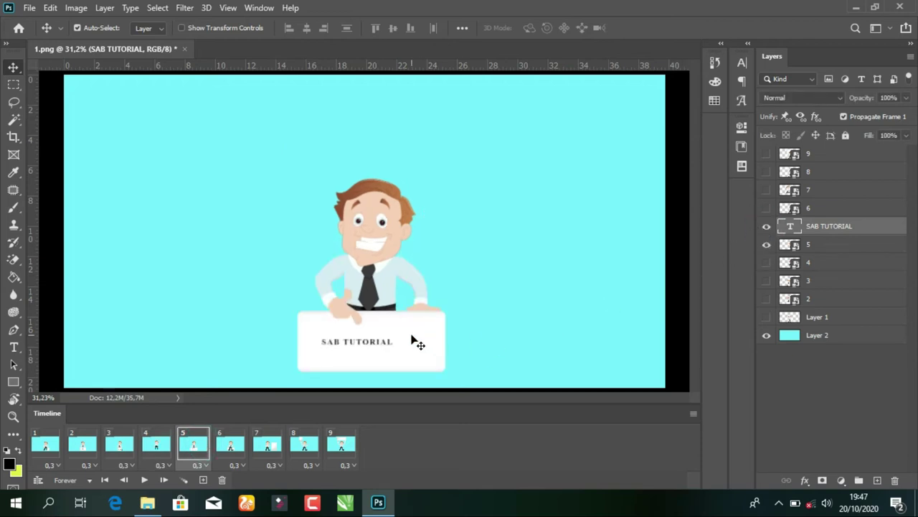
pyautogui.hotkey('ctrl', 't')
pyautogui.moveTo(396, 336)
pyautogui.mouseDown()
pyautogui.moveTo(432, 328)
pyautogui.moveTo(379, 353)
pyautogui.moveTo(436, 350)
pyautogui.mouseUp()
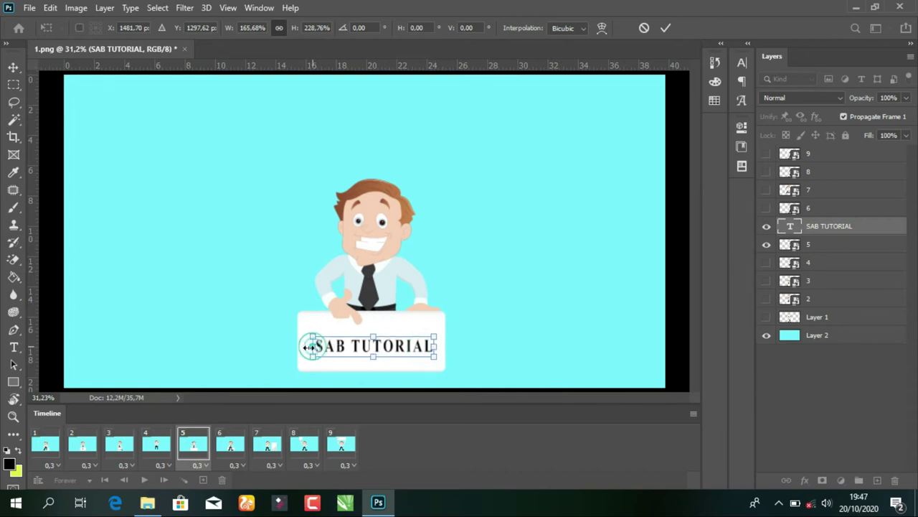
pyautogui.moveTo(311, 345); pyautogui.dragTo(305, 346)
pyautogui.press('Return')
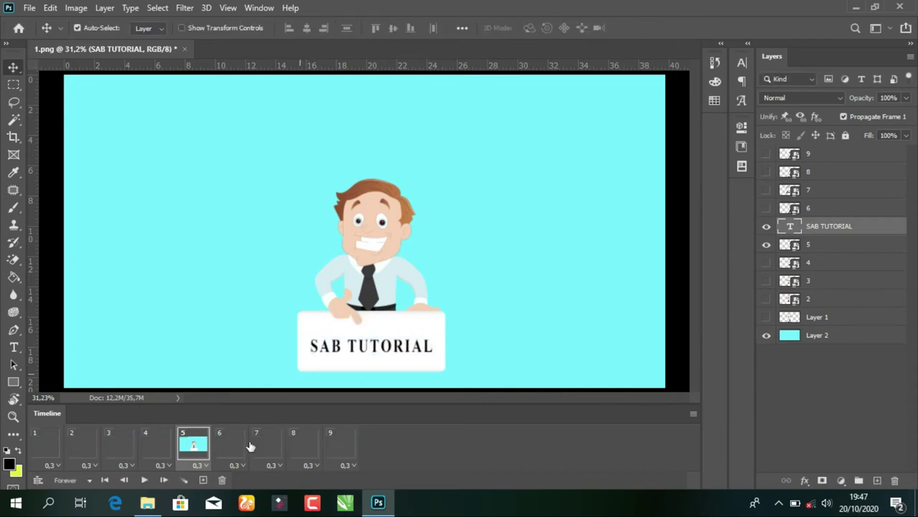
pyautogui.click(234, 445)
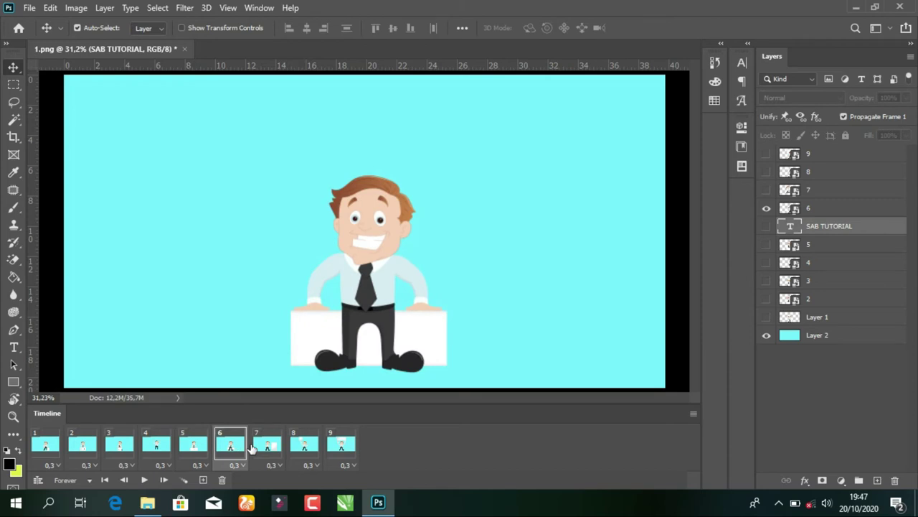
pyautogui.click(268, 445)
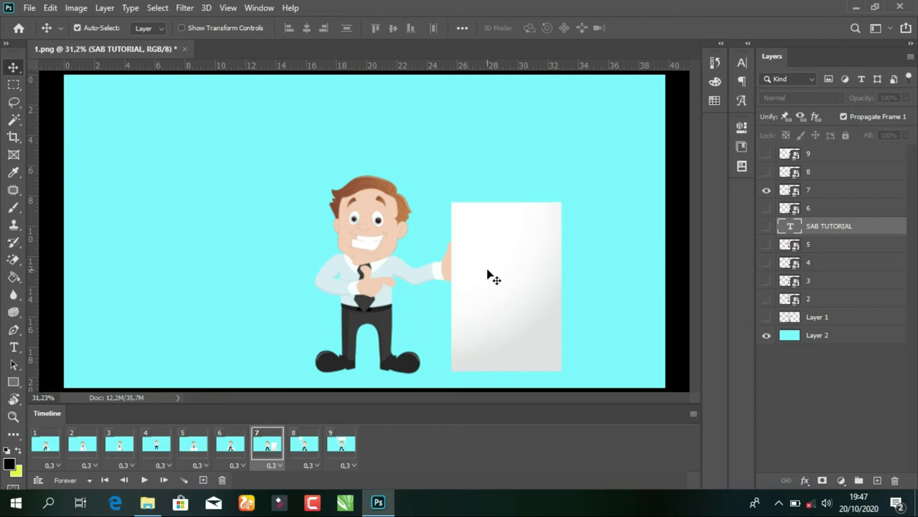
# Create a new text layer on frame 7's tall board and move it above layer 7
pyautogui.click(14, 346)
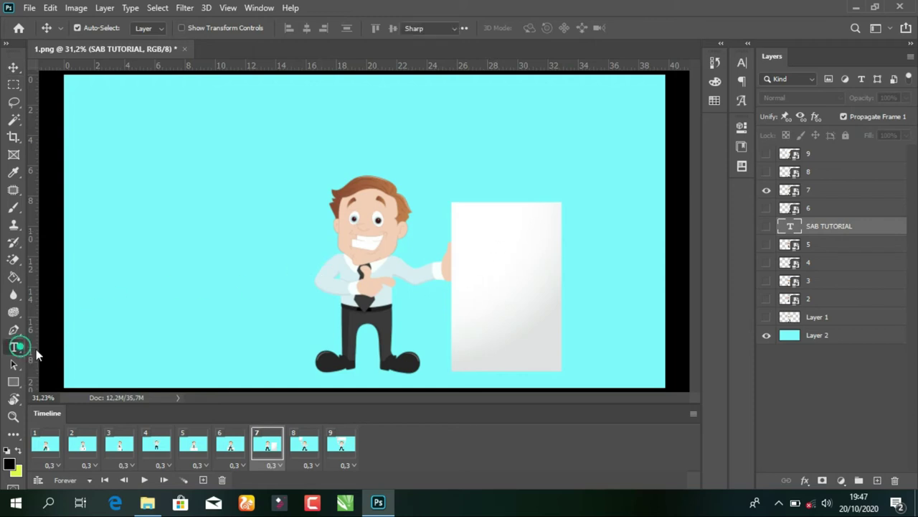
pyautogui.click(495, 236)
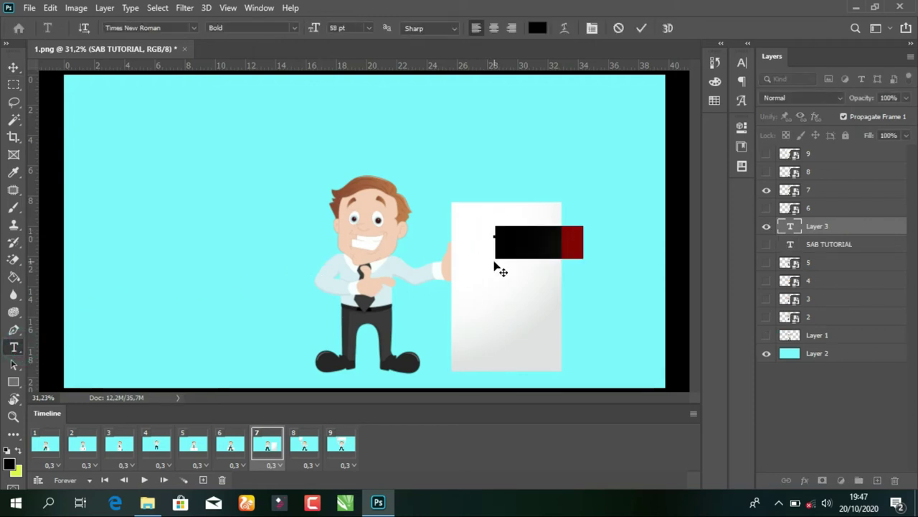
pyautogui.press('BackSpace')
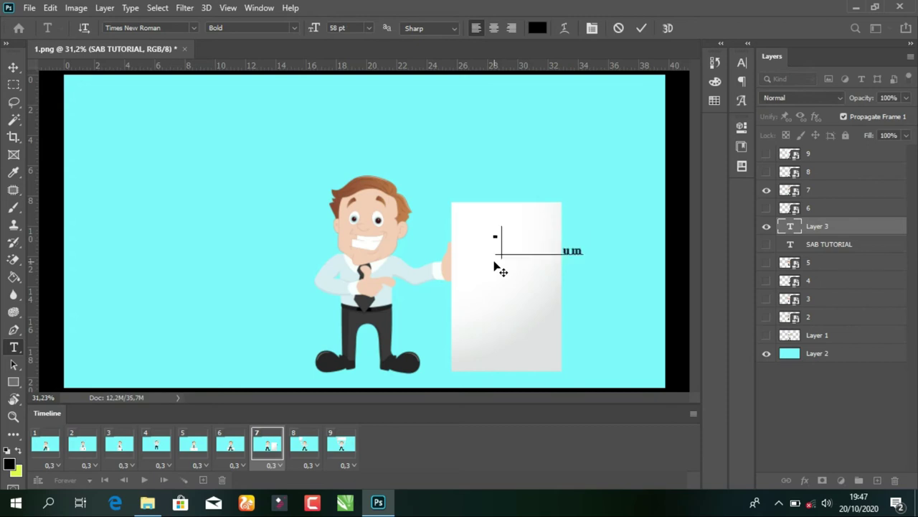
pyautogui.moveTo(830, 225); pyautogui.dragTo(823, 185)
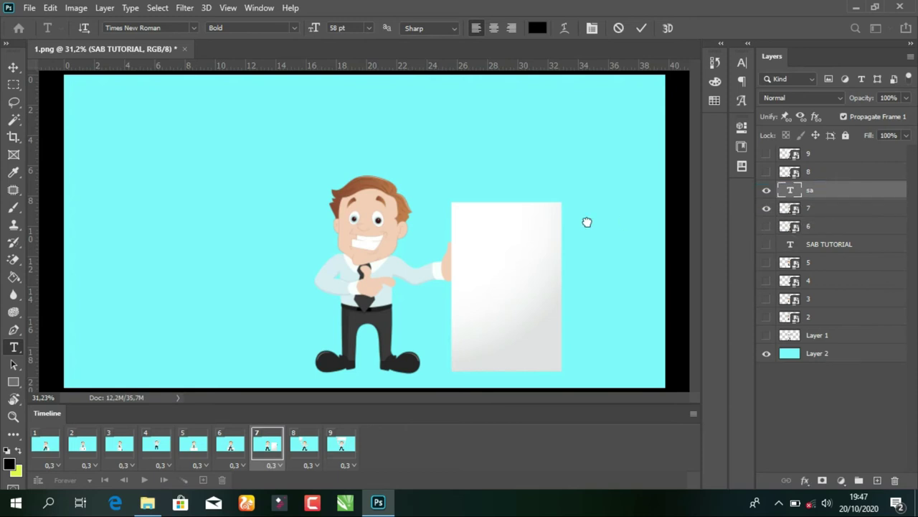
pyautogui.click(519, 238)
# Replace the new layer's text with SAB TUTORIAL and commit it
pyautogui.click(501, 251)
pyautogui.doubleClick(501, 251)
pyautogui.write('SA')
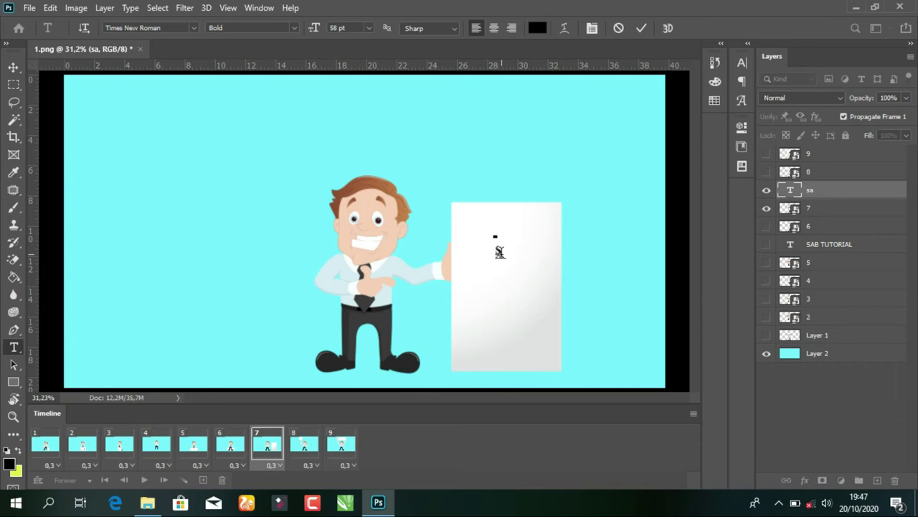
pyautogui.doubleClick(500, 251)
pyautogui.write('SA')
pyautogui.write('B TU')
pyautogui.write('TORIAL')
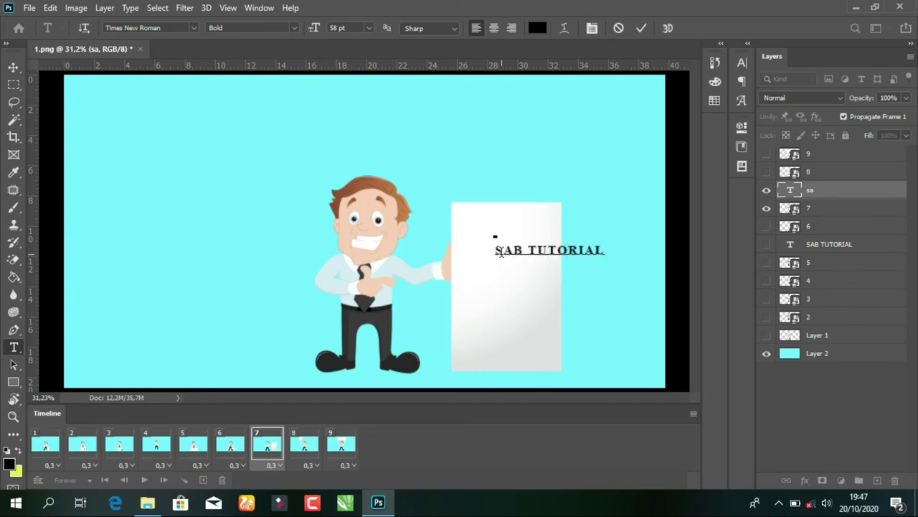
pyautogui.hotkey('ctrl', 'a')
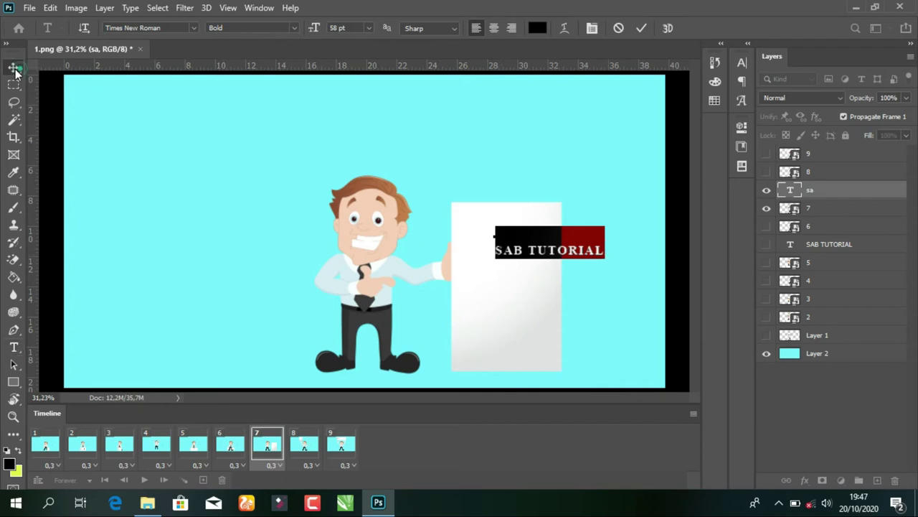
pyautogui.click(13, 67)
# Rotate the SAB TUTORIAL text about 90° to vertical and nudge it left
pyautogui.hotkey('ctrl', 't')
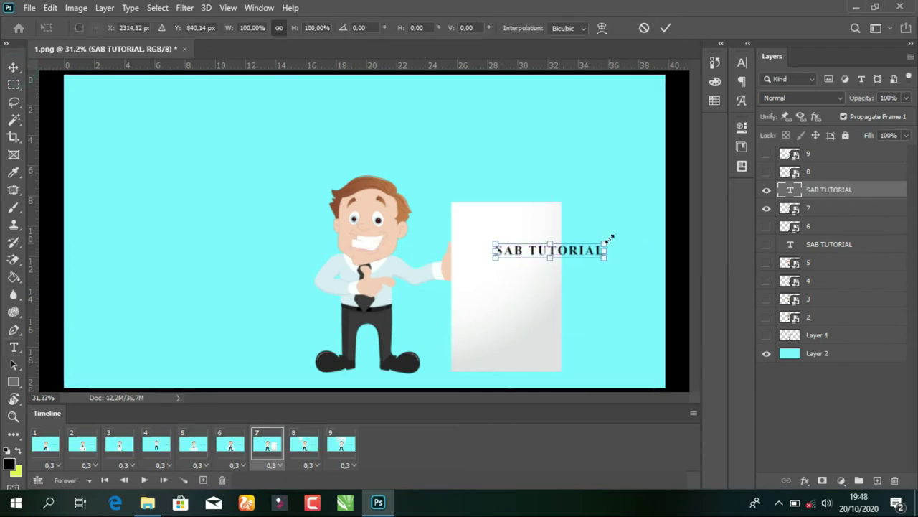
pyautogui.moveTo(610, 234)
pyautogui.mouseDown()
pyautogui.moveTo(590, 287)
pyautogui.moveTo(570, 304)
pyautogui.mouseUp()
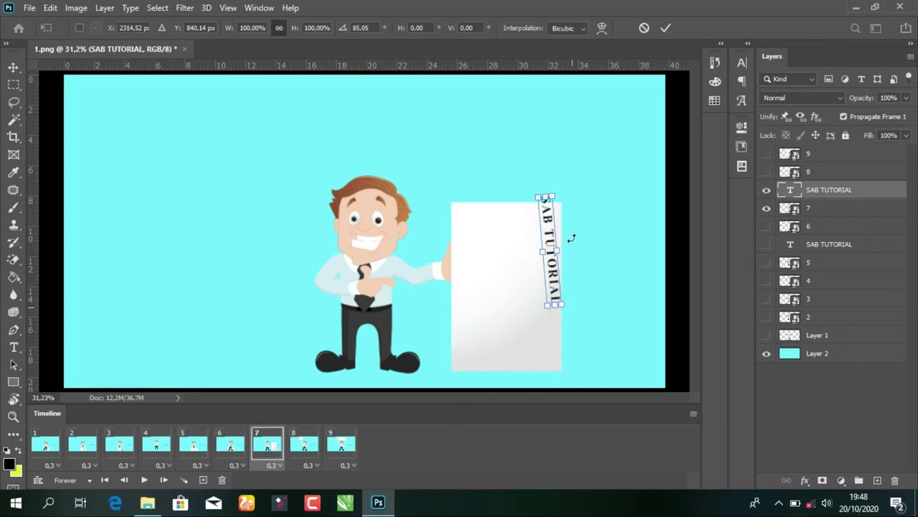
pyautogui.moveTo(573, 307); pyautogui.dragTo(515, 321)
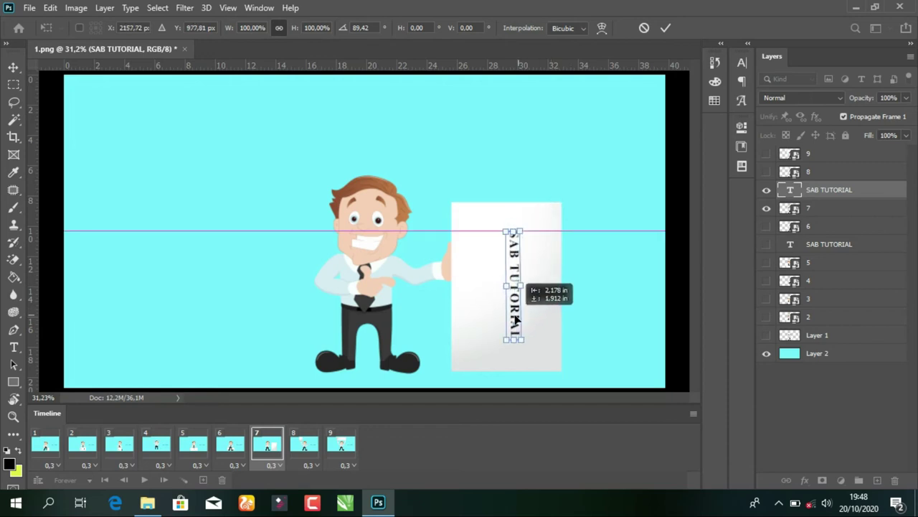
pyautogui.press('Return')
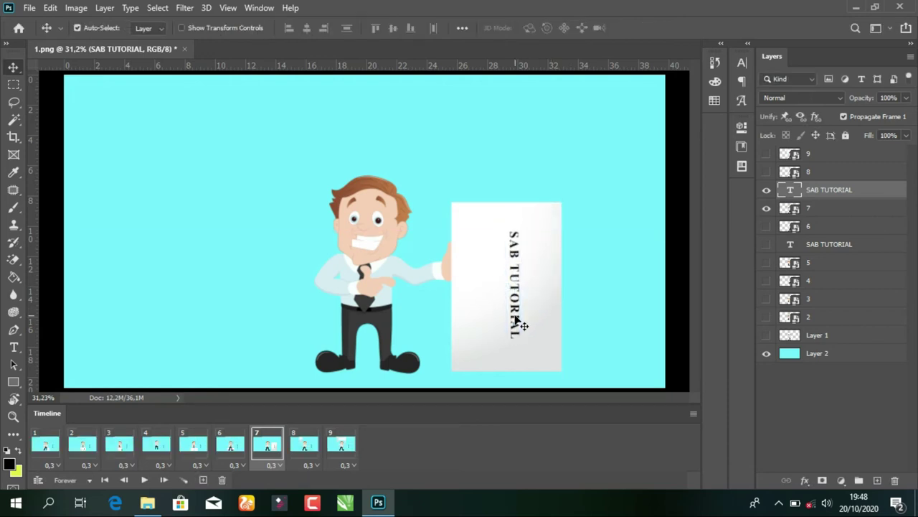
pyautogui.press('Left')
pyautogui.press('Left')
pyautogui.press('Left')
pyautogui.press('Left')
pyautogui.press('Left')
pyautogui.press('Left')
pyautogui.press('Left')
pyautogui.press('Left')
pyautogui.press('Left')
pyautogui.press('Left')
pyautogui.press('Left')
pyautogui.press('Left')
# Make small tilt adjustments to the vertical text, keeping it upright, then view frame 8
pyautogui.hotkey('ctrl', 't')
pyautogui.moveTo(522, 212)
pyautogui.mouseDown()
pyautogui.moveTo(526, 220)
pyautogui.moveTo(524, 204)
pyautogui.mouseUp()
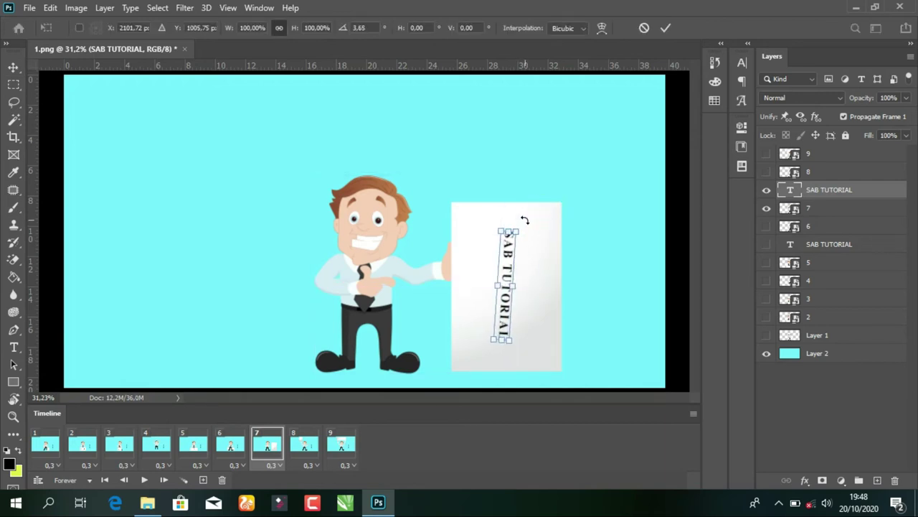
pyautogui.press('Return')
pyautogui.hotkey('ctrl', 't')
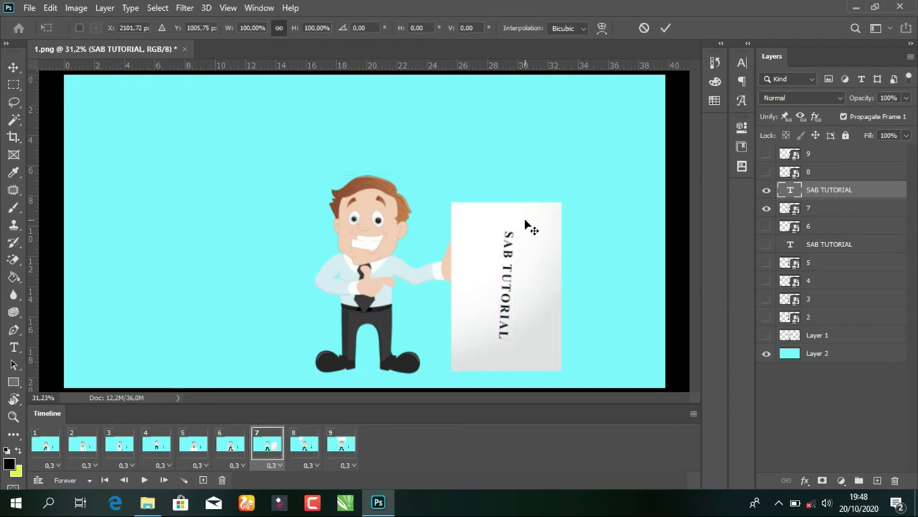
pyautogui.click(526, 219)
pyautogui.moveTo(526, 219); pyautogui.dragTo(523, 206)
pyautogui.press('Return')
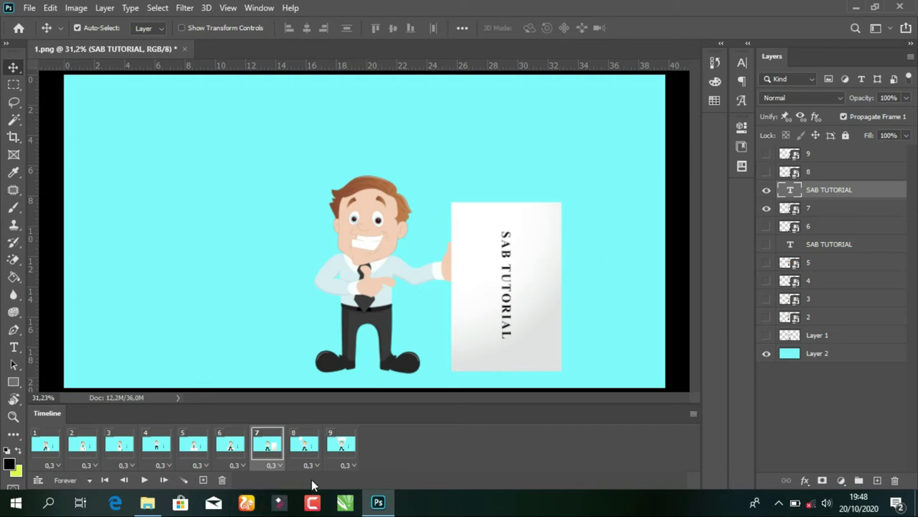
pyautogui.click(304, 445)
# Hide the vertical text in frames 8 and 9 and bring the other SAB TUTORIAL onto the overhead sign
pyautogui.click(766, 190)
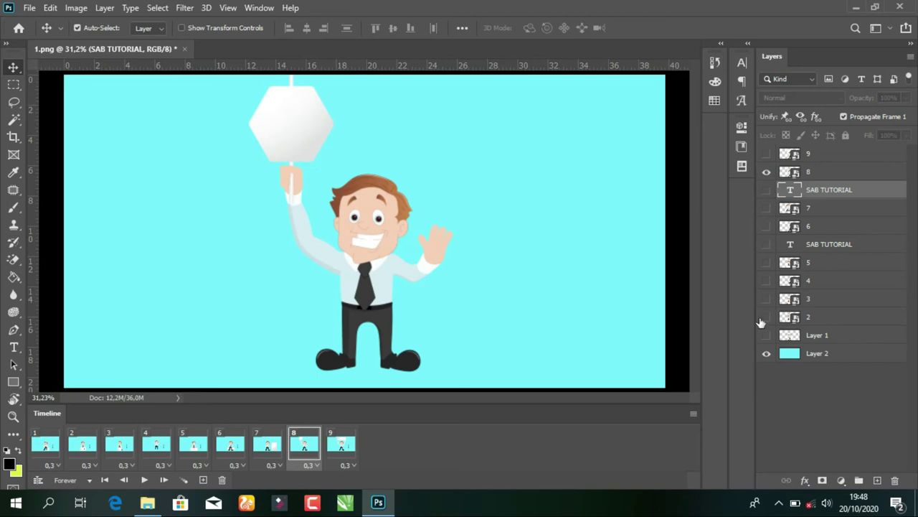
pyautogui.click(343, 455)
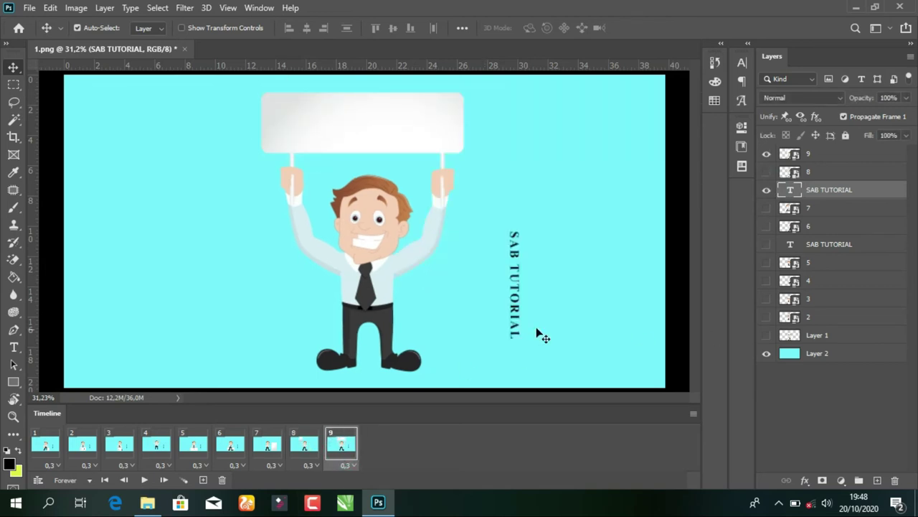
pyautogui.click(766, 190)
pyautogui.click(766, 244)
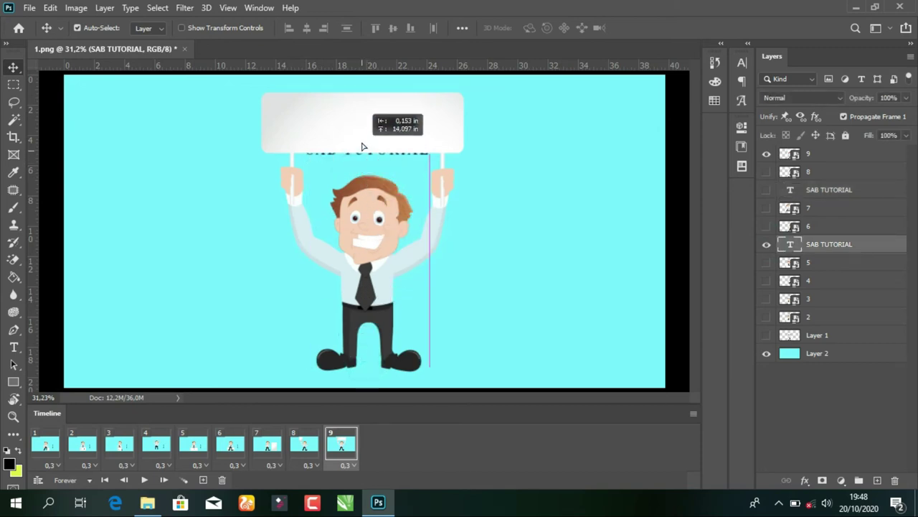
pyautogui.moveTo(364, 189); pyautogui.dragTo(361, 134)
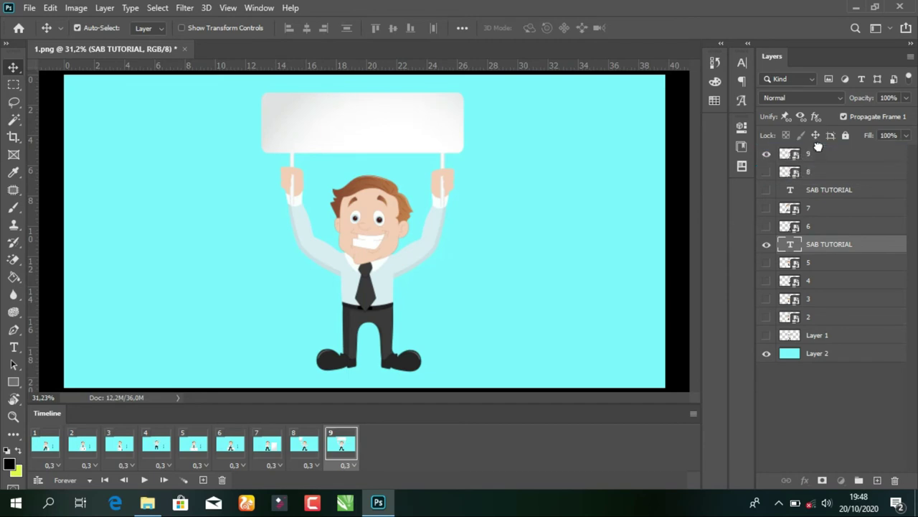
pyautogui.hotkey('ctrl', 'shift', ']')
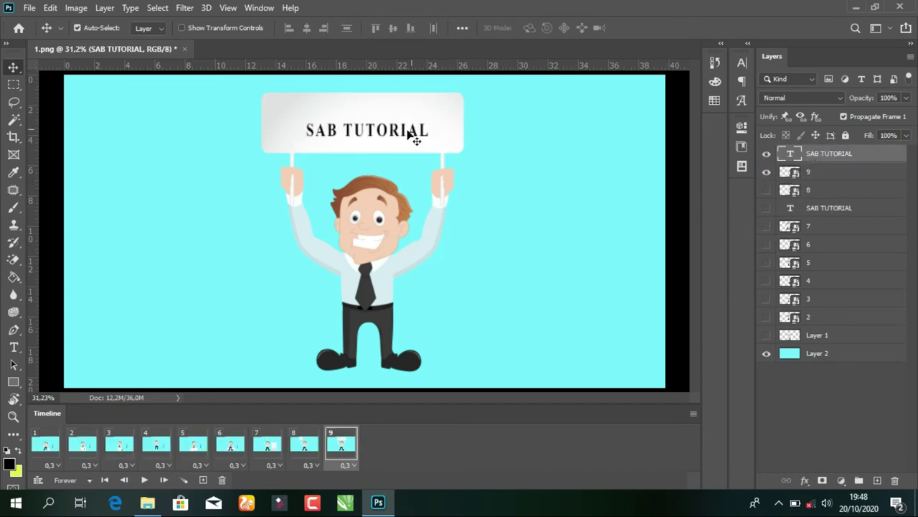
pyautogui.moveTo(403, 131); pyautogui.dragTo(407, 127)
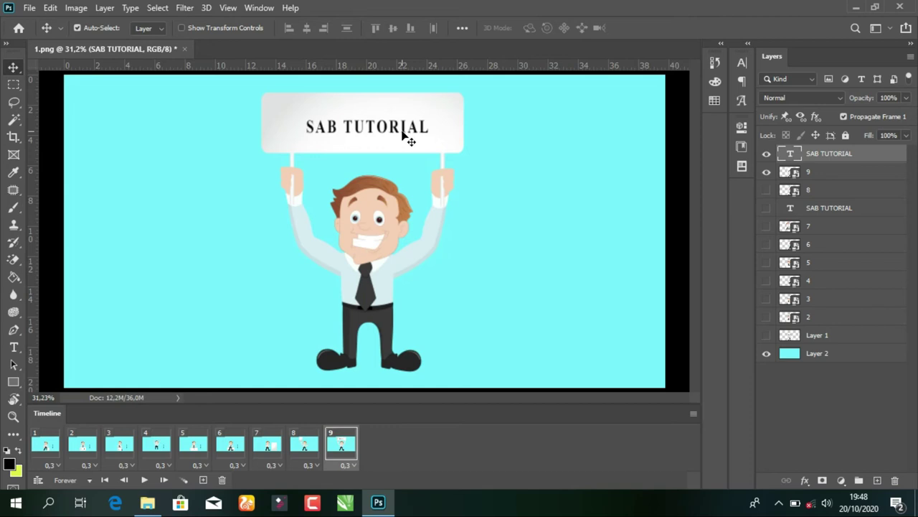
# Enlarge the sign text to 94.59 pt and centre it on the sign
pyautogui.doubleClick(411, 130)
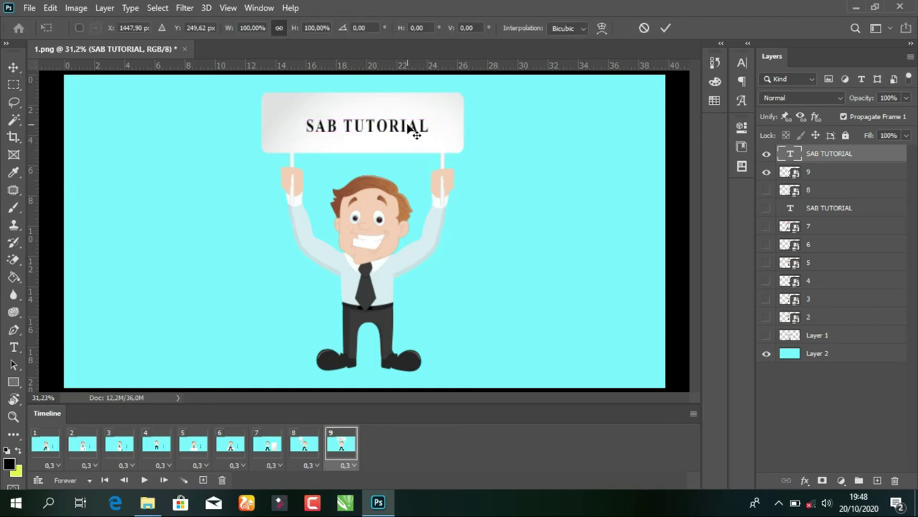
pyautogui.press('Escape')
pyautogui.doubleClick(406, 122)
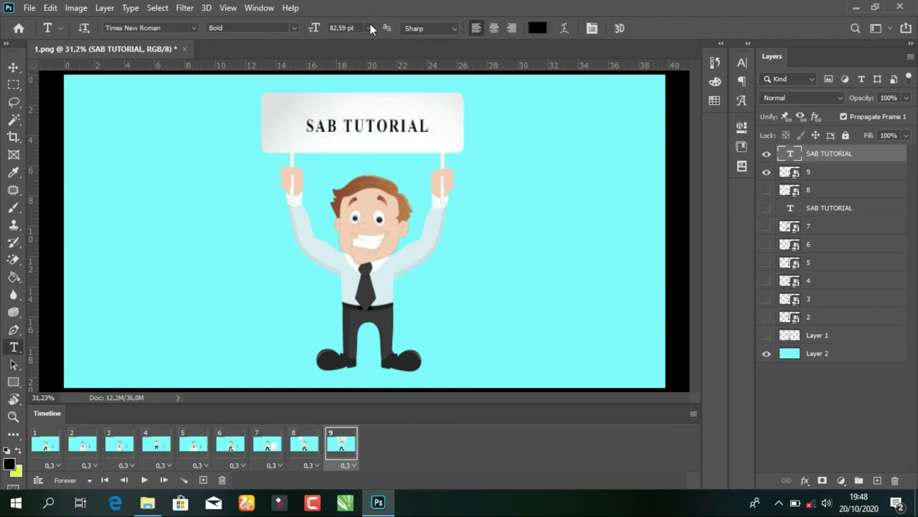
pyautogui.moveTo(315, 28); pyautogui.dragTo(320, 28)
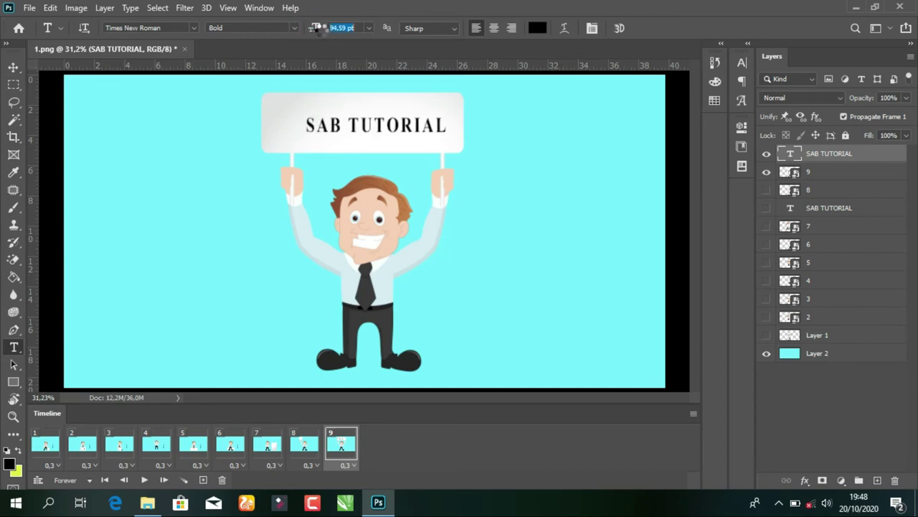
pyautogui.click(13, 67)
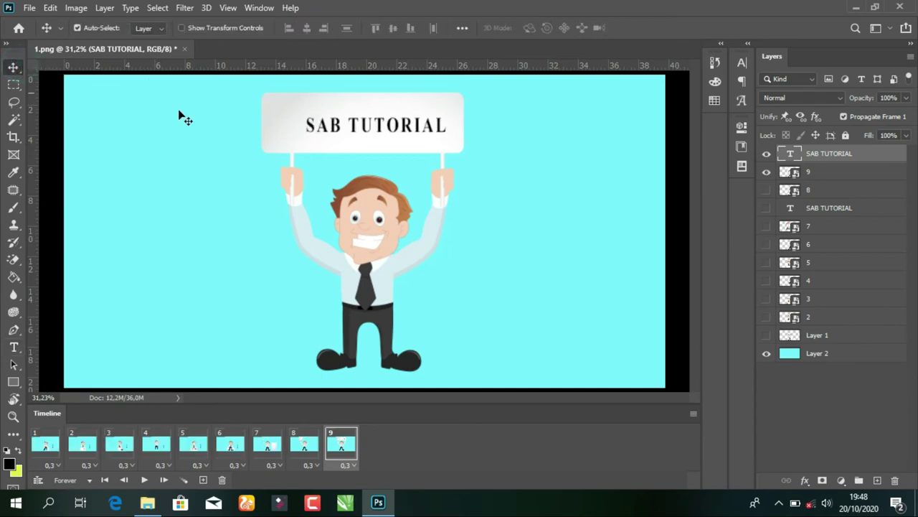
pyautogui.moveTo(330, 135); pyautogui.dragTo(318, 134)
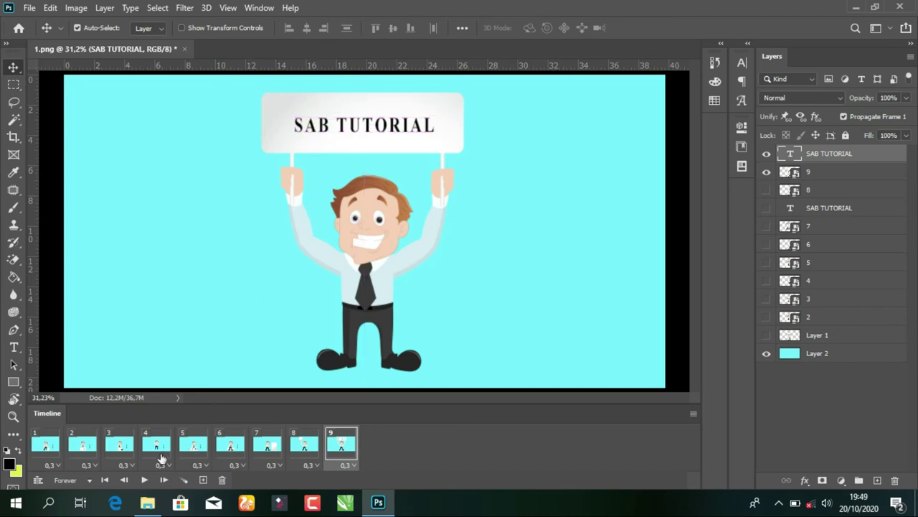
# Hide the vertical text in frame 1, then shrink frame 2's sign text and nudge it right
pyautogui.click(45, 448)
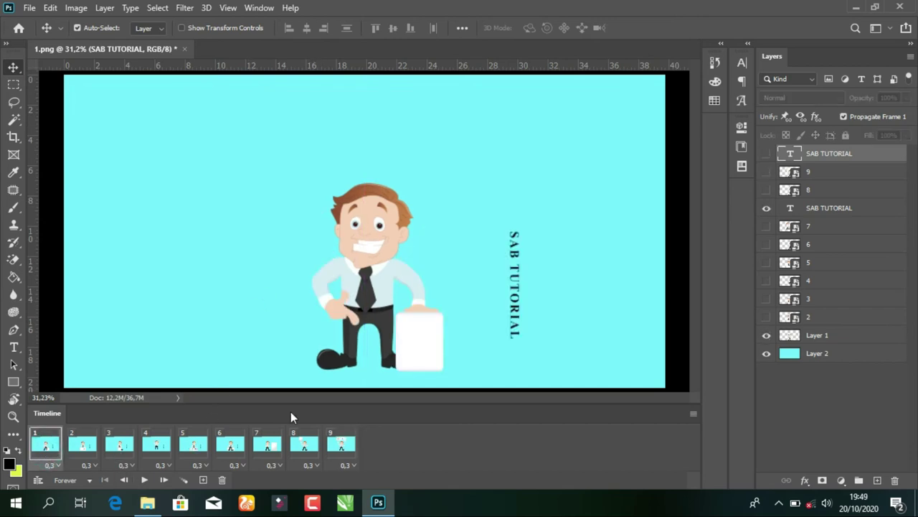
pyautogui.click(766, 210)
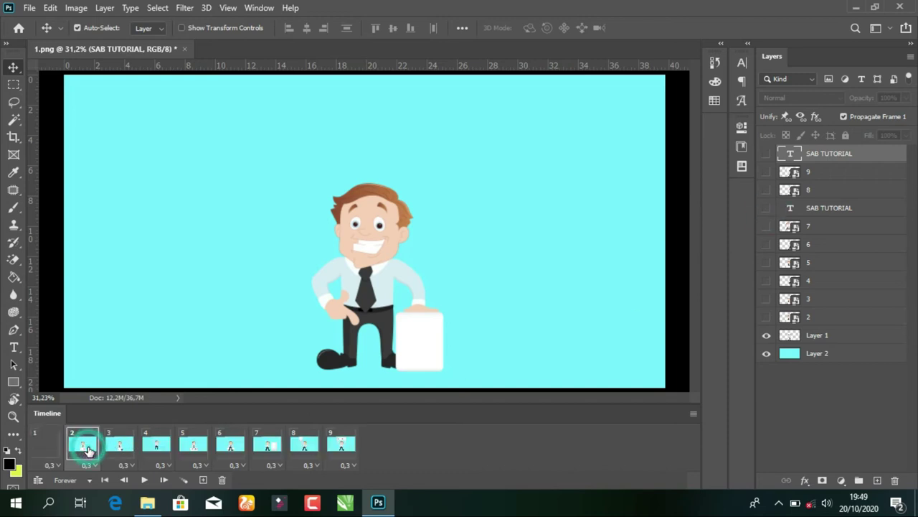
pyautogui.click(85, 446)
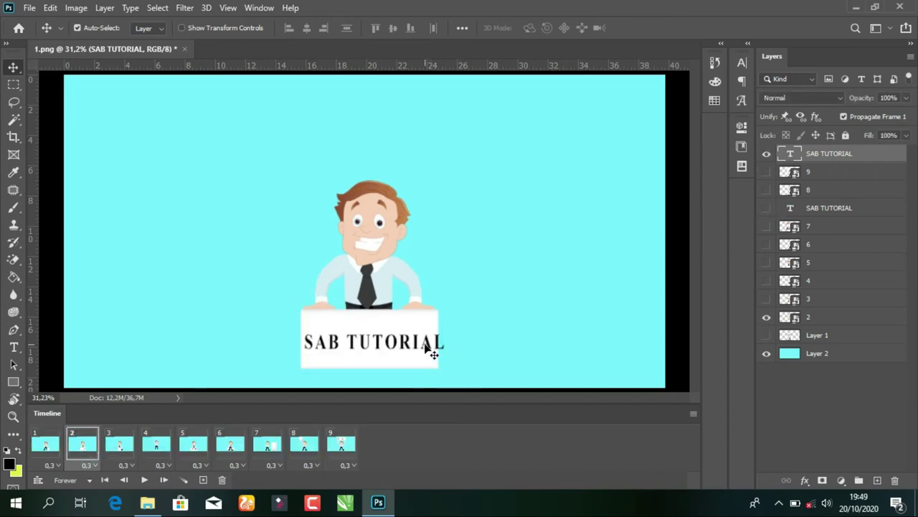
pyautogui.press('ctrl')
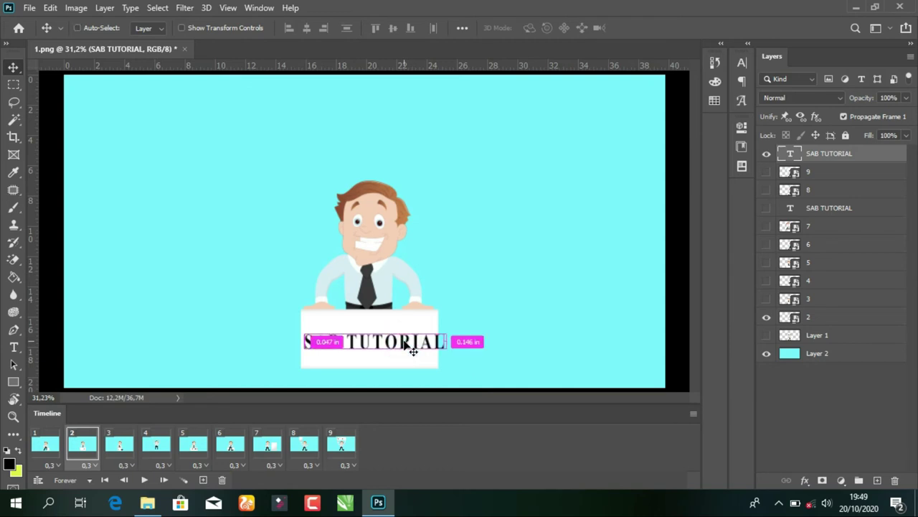
pyautogui.hotkey('ctrl', 't')
pyautogui.moveTo(445, 342); pyautogui.dragTo(429, 343)
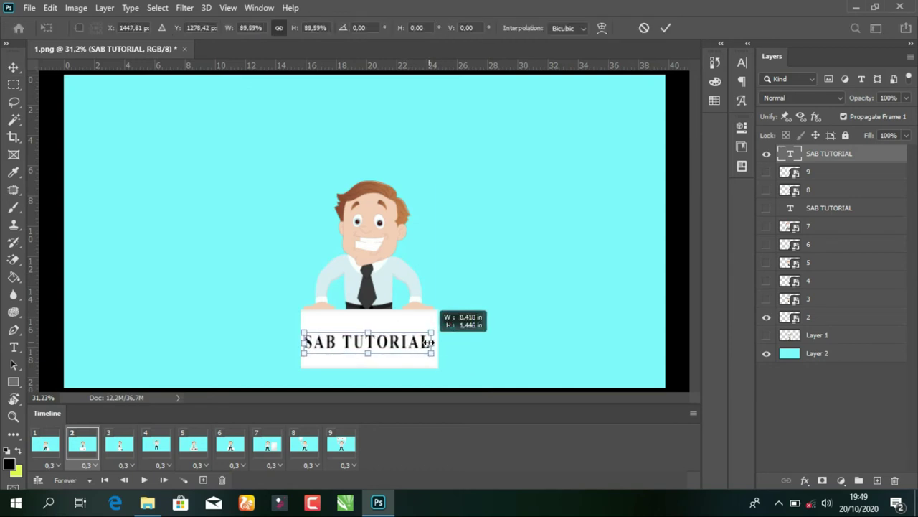
pyautogui.press('Return')
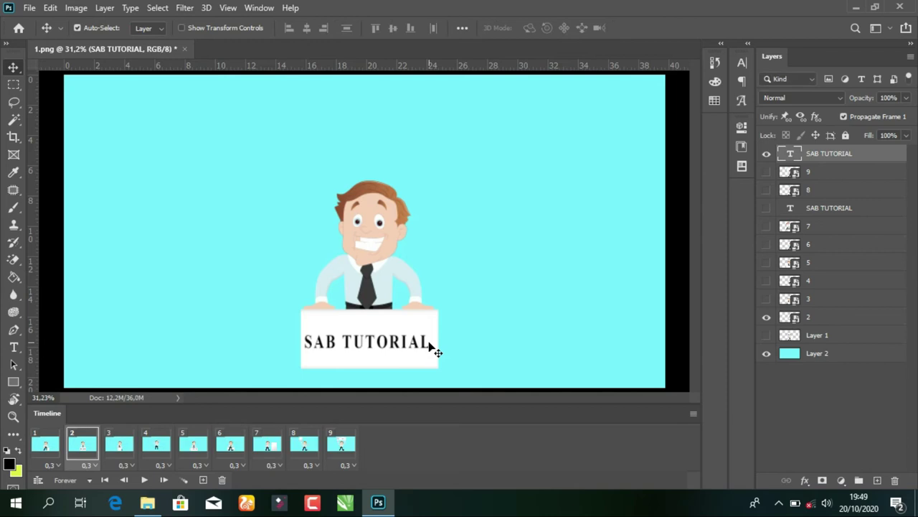
pyautogui.press('Right')
pyautogui.press('Right')
pyautogui.press('Right')
pyautogui.press('Right')
pyautogui.press('Right')
pyautogui.press('Right')
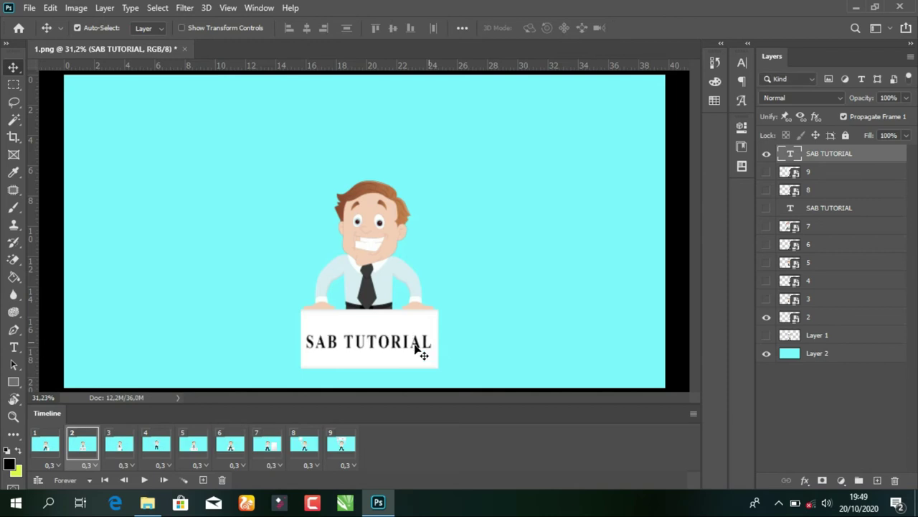
# Narrow frame 3's SAB TUTORIAL text to about 65% and tilt it about 21° along the board
pyautogui.click(116, 446)
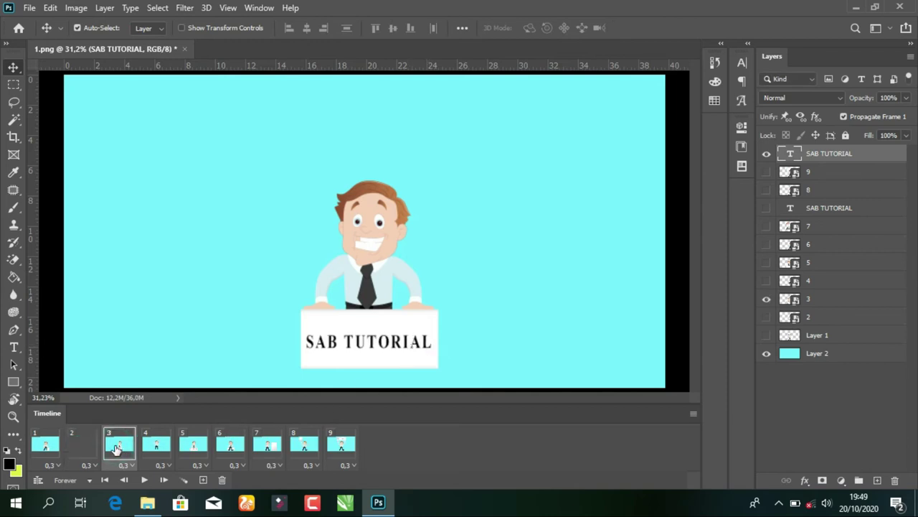
pyautogui.click(385, 356)
pyautogui.click(385, 357)
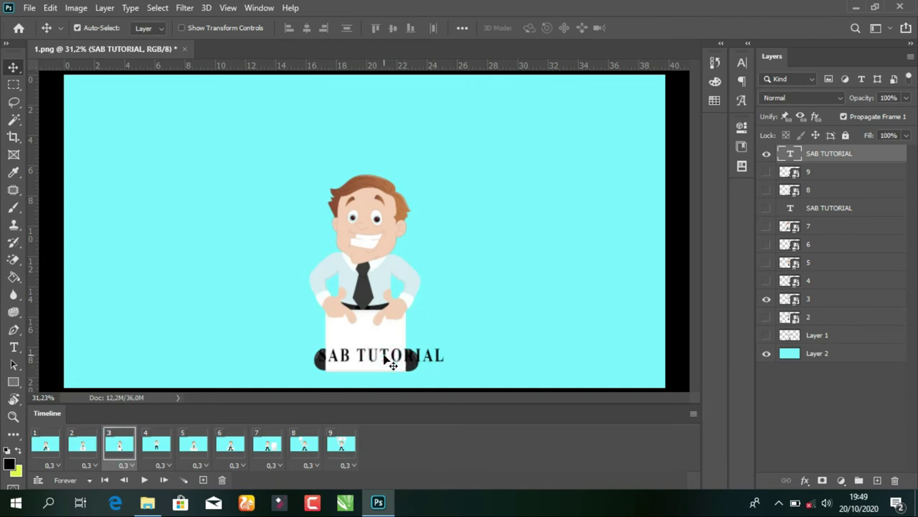
pyautogui.hotkey('ctrl', 't')
pyautogui.moveTo(451, 355); pyautogui.dragTo(407, 356)
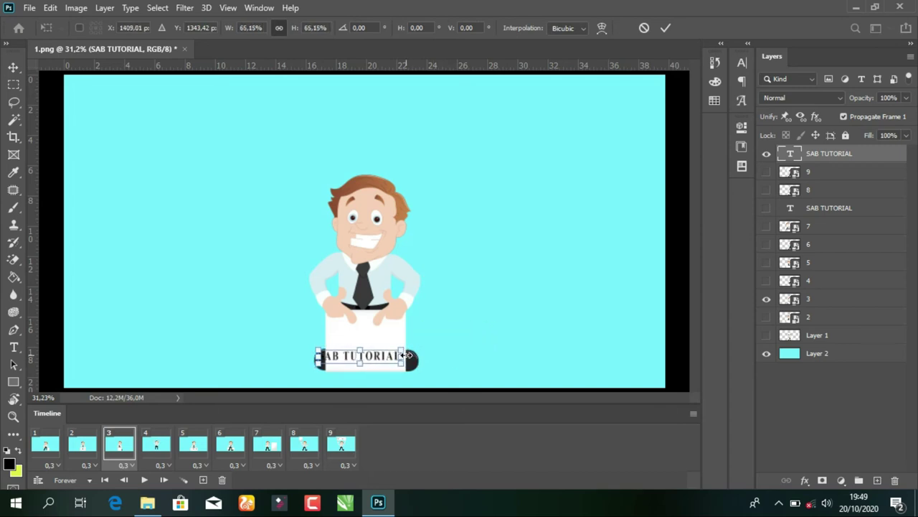
pyautogui.press('Return')
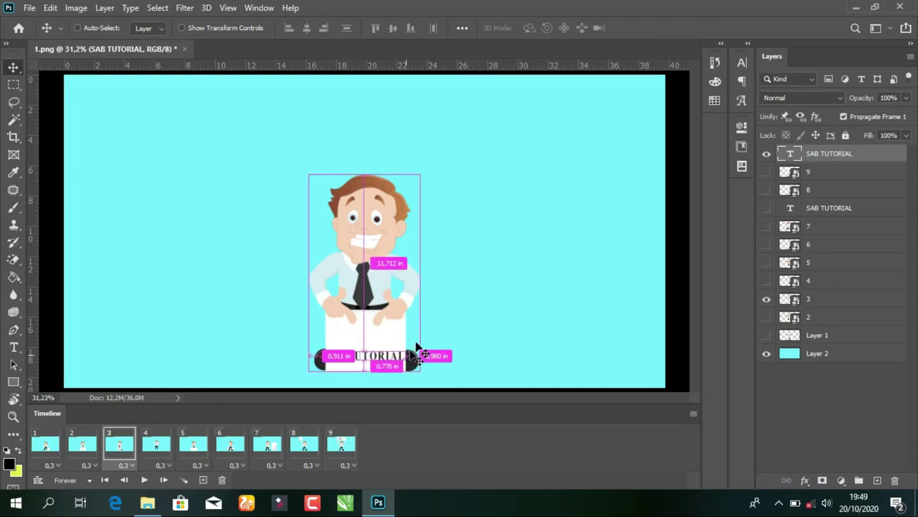
pyautogui.hotkey('ctrl', 't')
pyautogui.moveTo(419, 351)
pyautogui.mouseDown()
pyautogui.moveTo(411, 371)
pyautogui.moveTo(388, 368)
pyautogui.mouseUp()
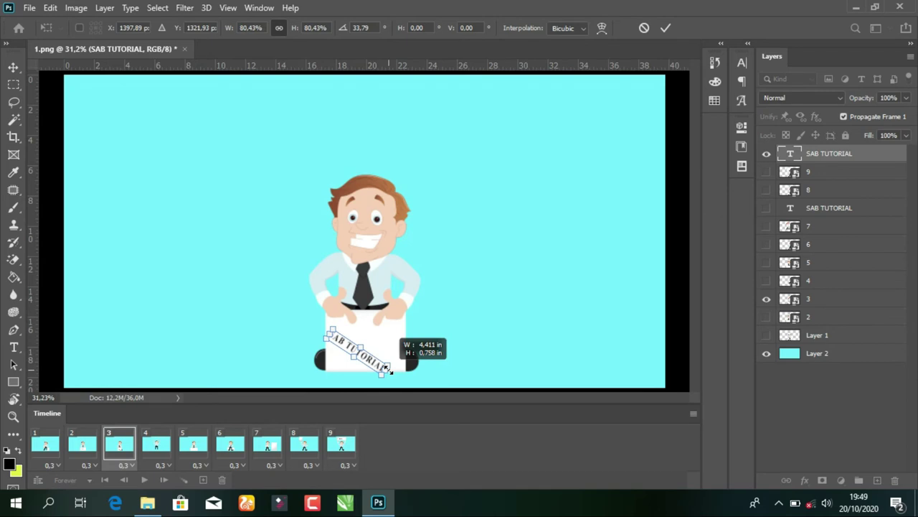
pyautogui.press('Return')
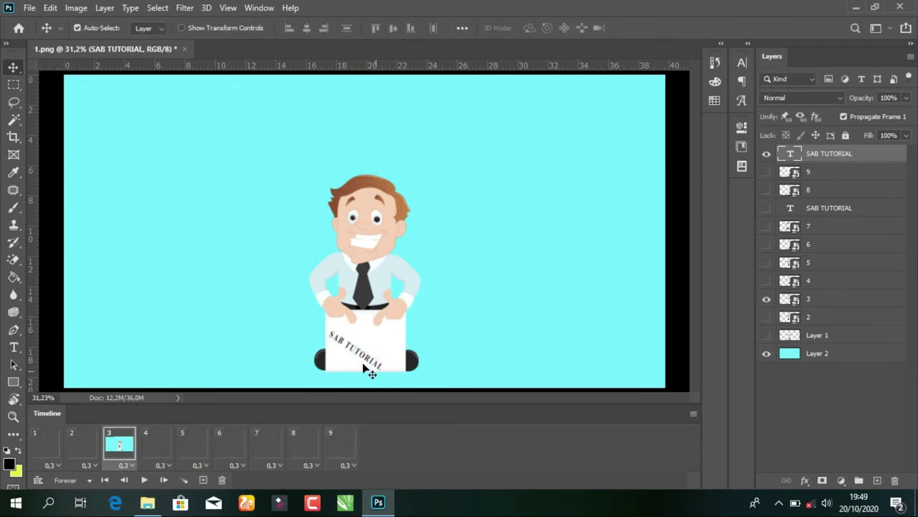
pyautogui.moveTo(359, 352); pyautogui.dragTo(362, 346)
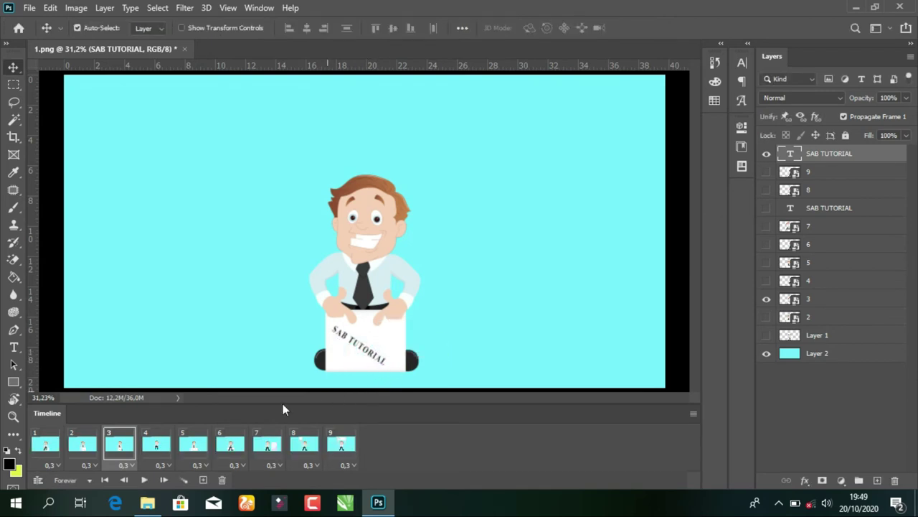
# On frame 5, duplicate the text layer, hide the original, and widen the copy to about 103%
pyautogui.click(165, 448)
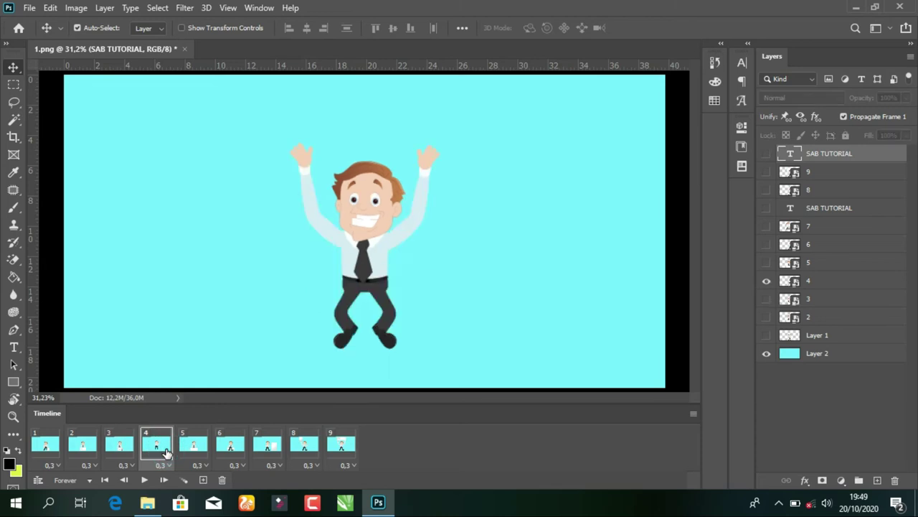
pyautogui.click(192, 445)
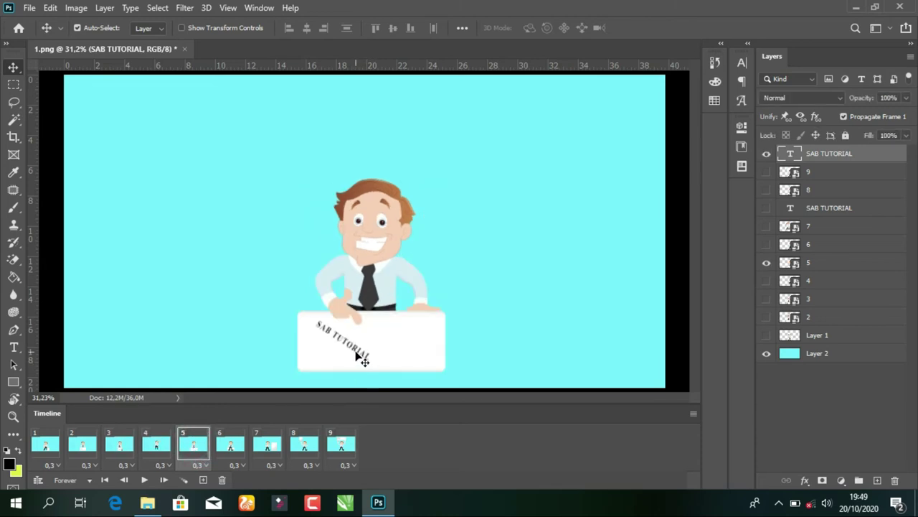
pyautogui.hotkey('ctrl', 't')
pyautogui.moveTo(391, 344)
pyautogui.mouseDown()
pyautogui.moveTo(392, 310)
pyautogui.moveTo(389, 345)
pyautogui.moveTo(420, 366)
pyautogui.moveTo(426, 353)
pyautogui.moveTo(424, 364)
pyautogui.mouseUp()
pyautogui.press('Return')
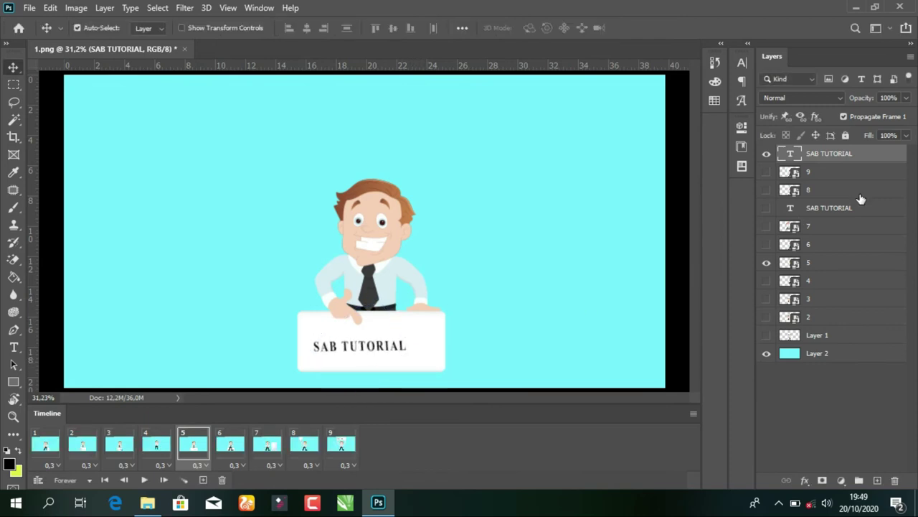
pyautogui.hotkey('ctrl', 'j')
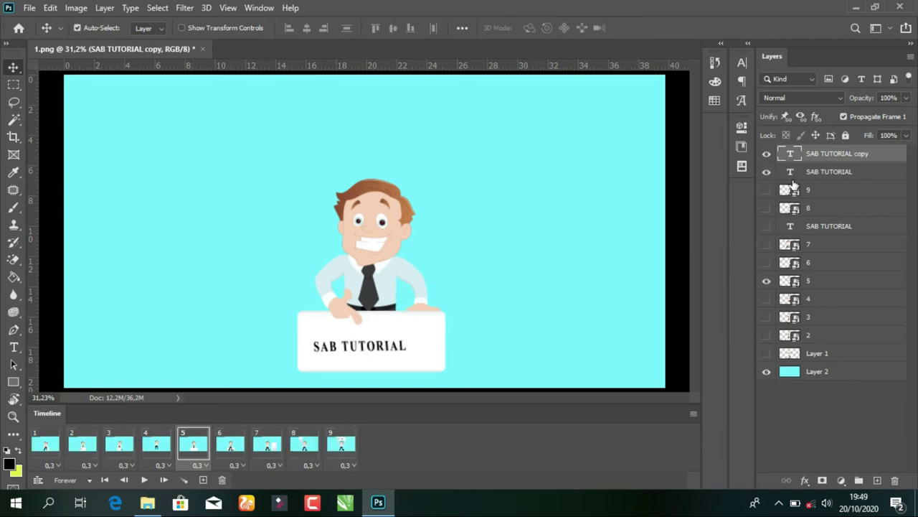
pyautogui.click(767, 175)
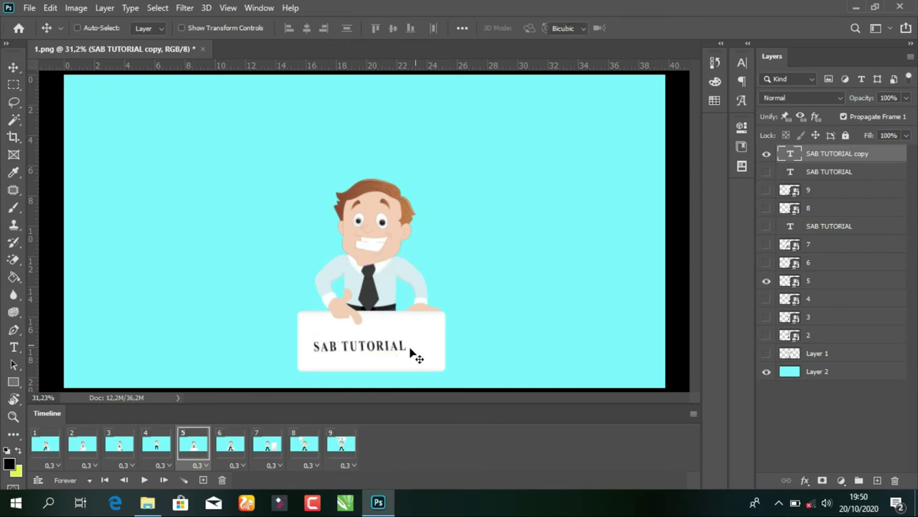
pyautogui.hotkey('ctrl', 't')
pyautogui.moveTo(410, 346); pyautogui.dragTo(435, 354)
pyautogui.press('Return')
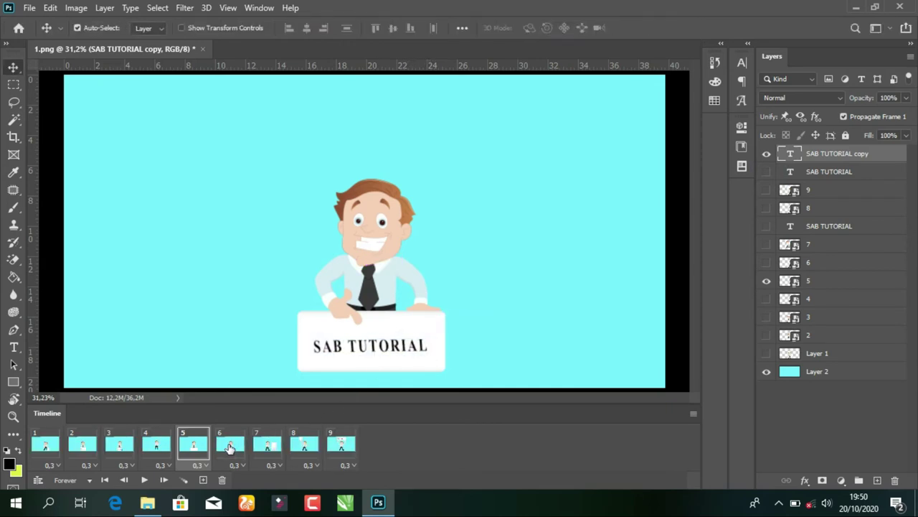
pyautogui.click(230, 446)
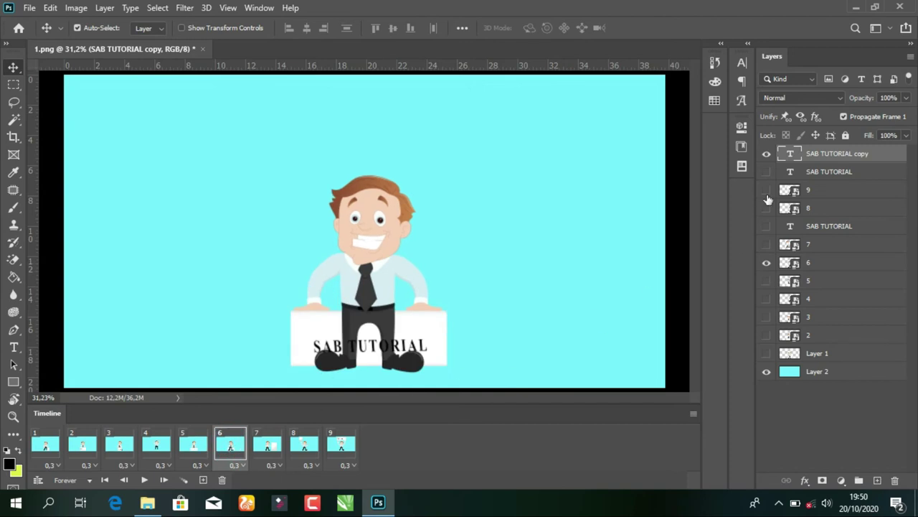
# Hide the SAB TUTORIAL copy in frame 6 and switch to frame 7
pyautogui.click(767, 155)
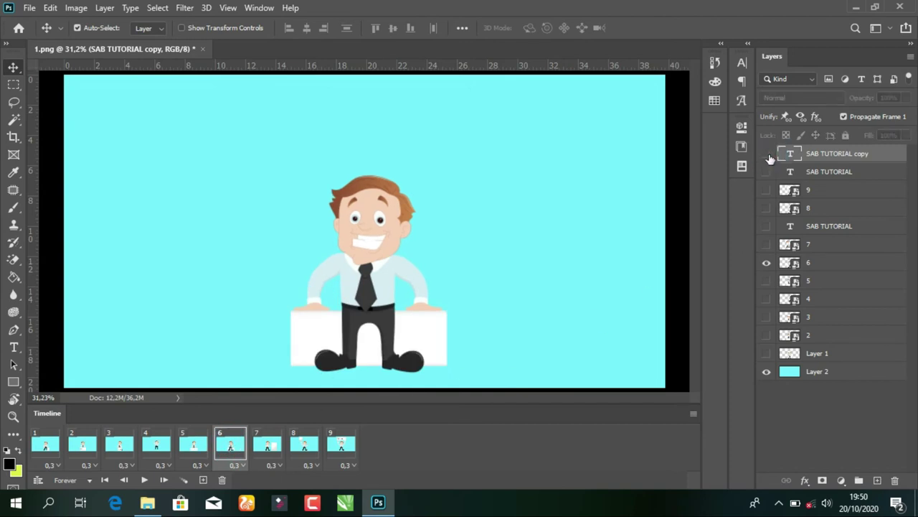
pyautogui.click(285, 445)
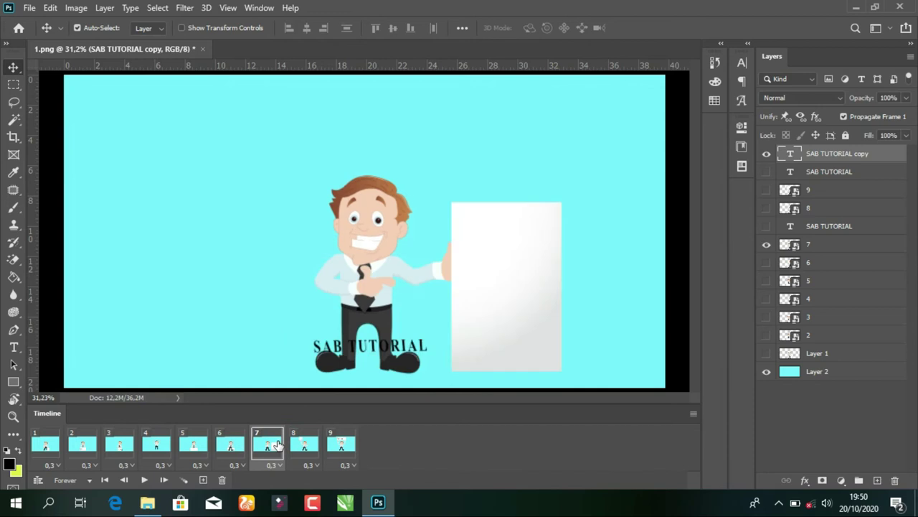
pyautogui.moveTo(409, 349); pyautogui.dragTo(524, 307)
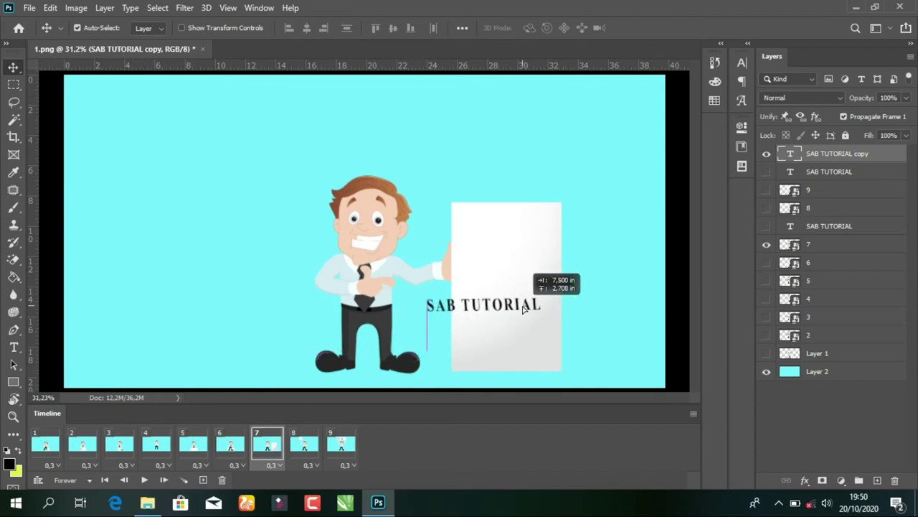
pyautogui.hotkey('ctrl', 'z')
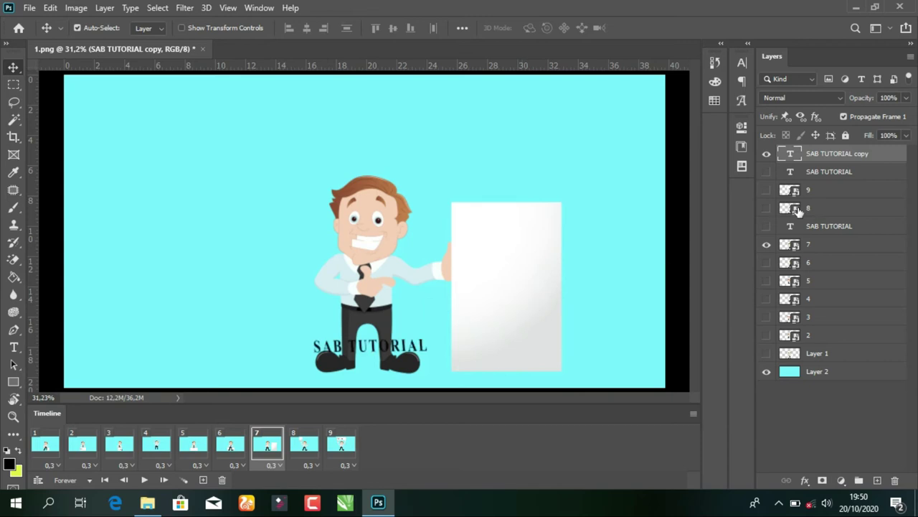
# Duplicate the text onto frame 7's tall board, rotate it upright, hide the other copy, and play
pyautogui.hotkey('ctrl', 'j')
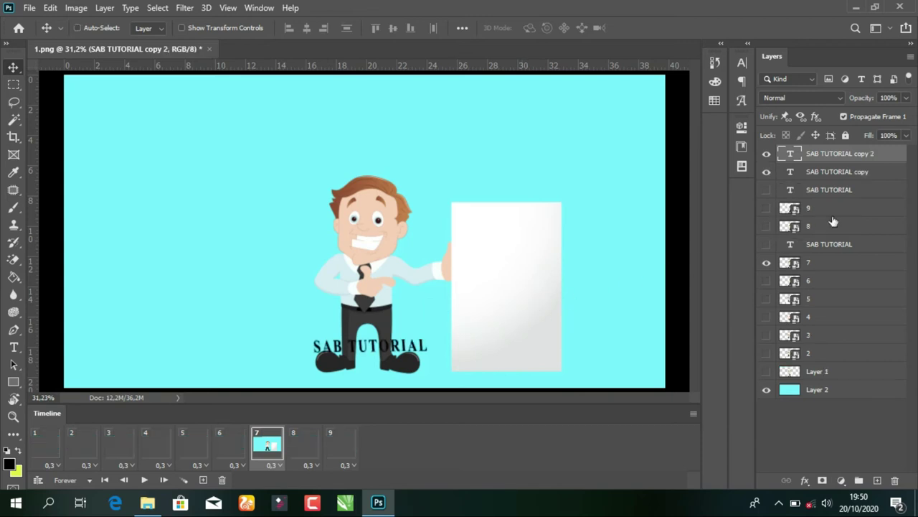
pyautogui.moveTo(402, 352)
pyautogui.mouseDown()
pyautogui.moveTo(538, 300)
pyautogui.moveTo(529, 372)
pyautogui.mouseUp()
pyautogui.hotkey('ctrl', 't')
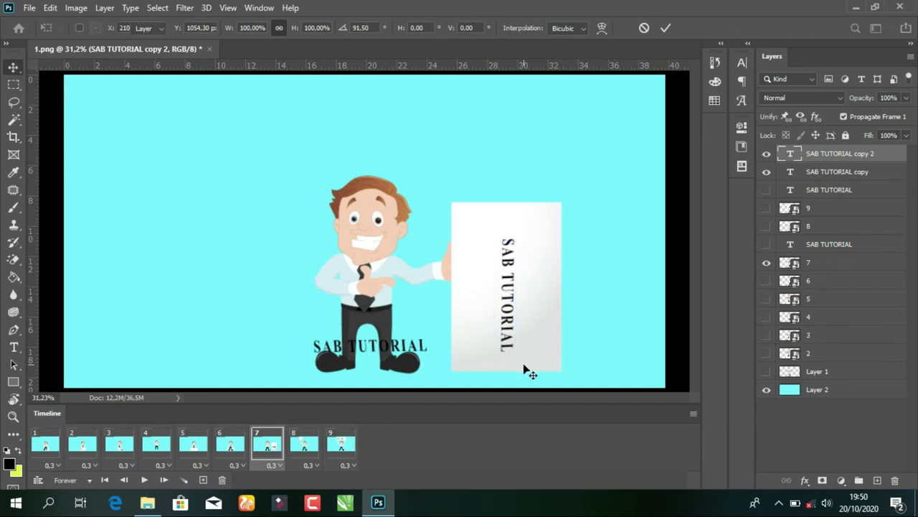
pyautogui.press('Return')
pyautogui.click(767, 173)
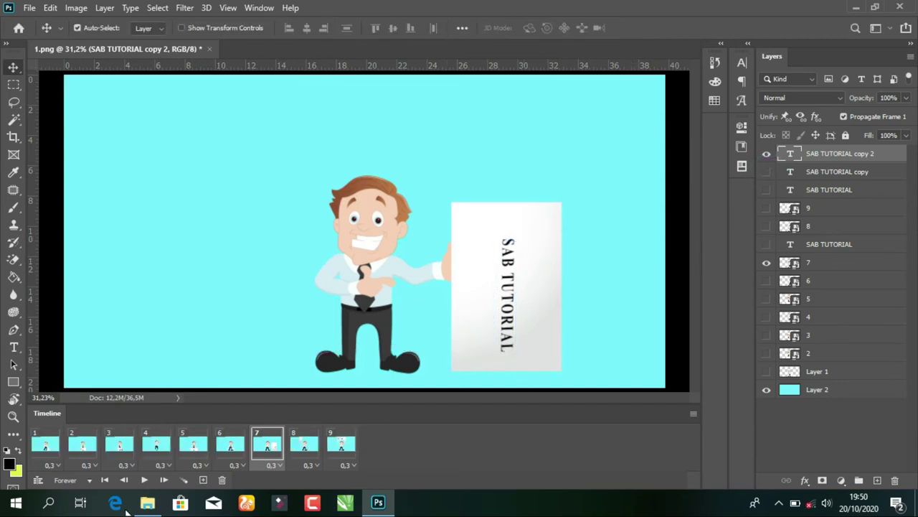
pyautogui.click(144, 480)
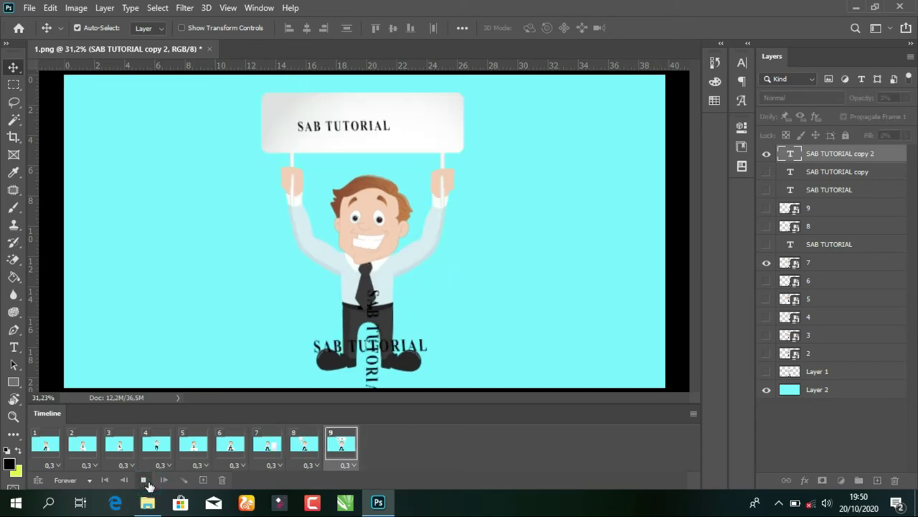
# Stop playback, delete SAB TUTORIAL copy 2, SAB TUTORIAL copy and both SAB TUTORIAL layers, then check frames 1 and 2
pyautogui.press('space')
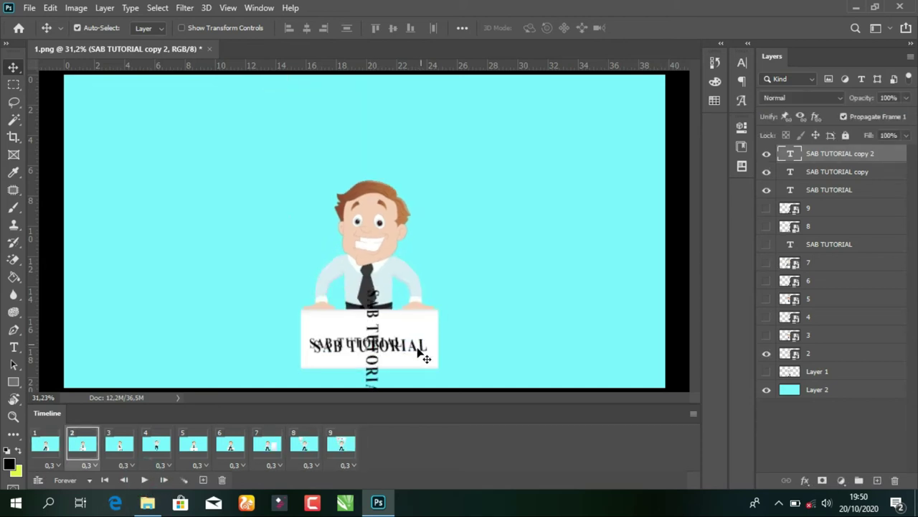
pyautogui.press('Delete')
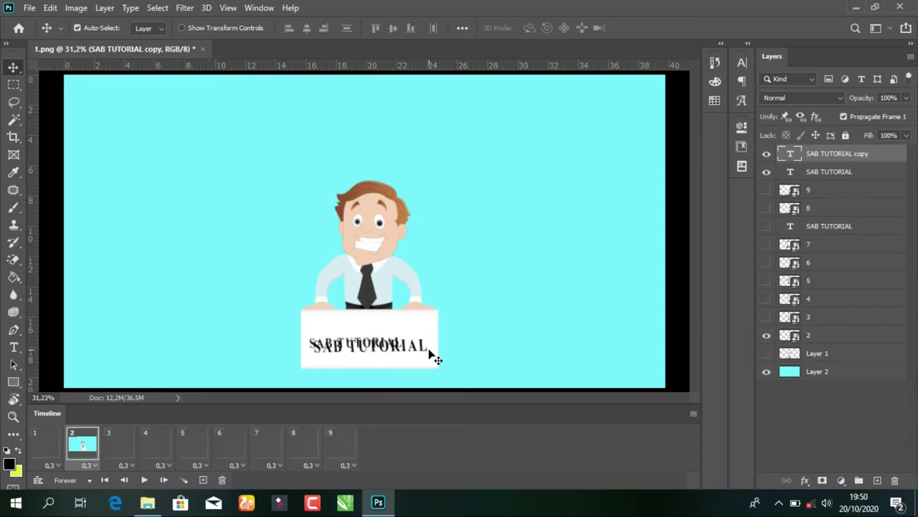
pyautogui.press('Delete')
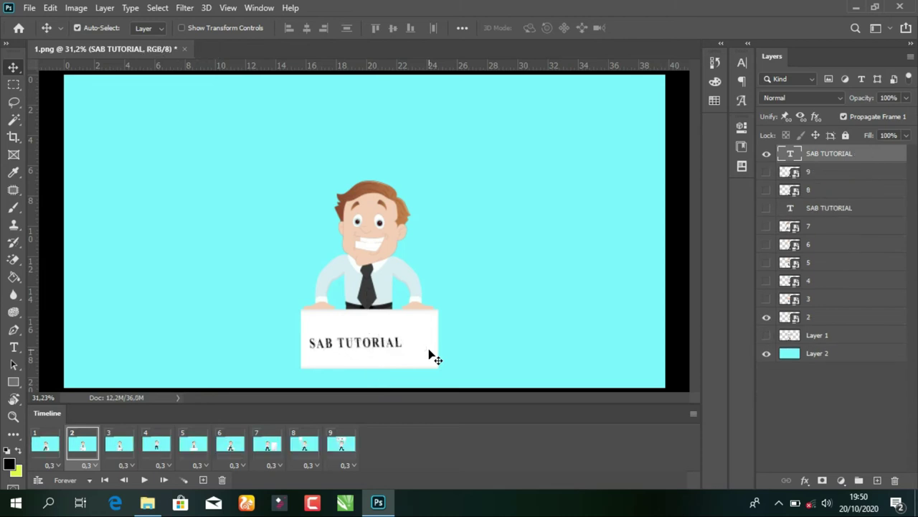
pyautogui.press('Delete')
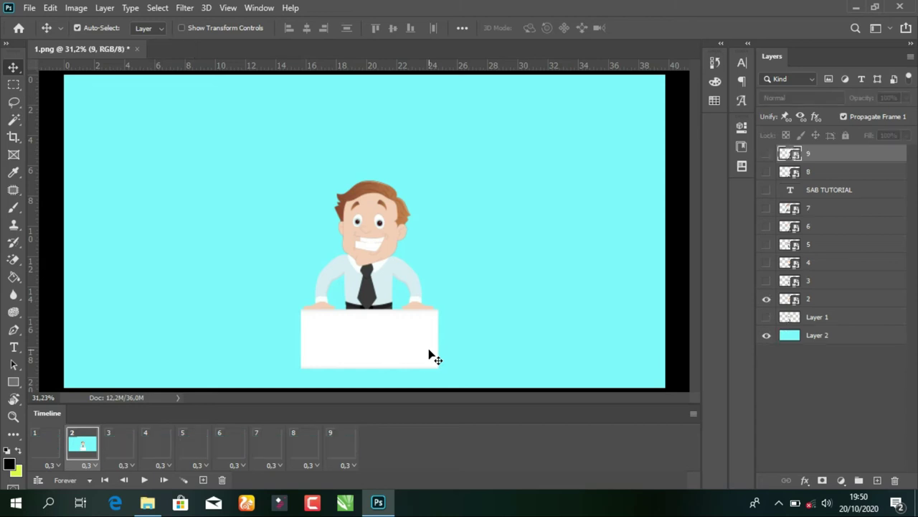
pyautogui.click(823, 190)
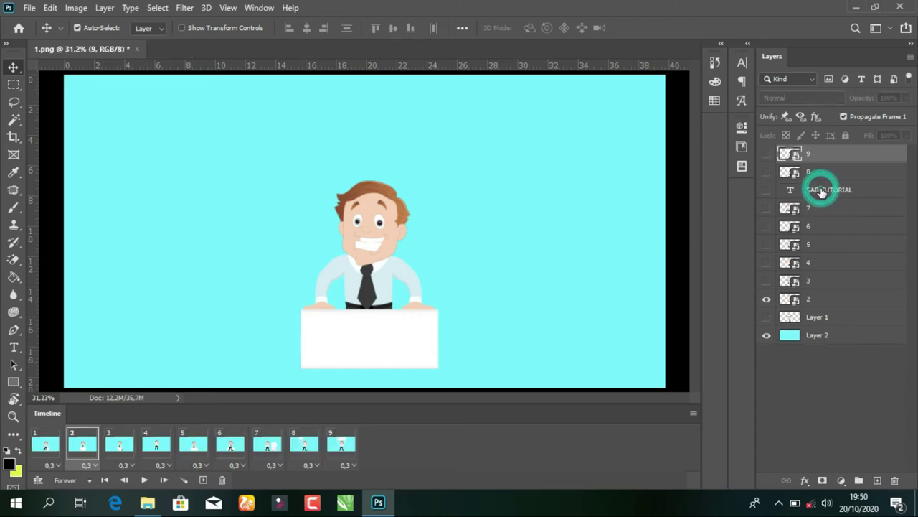
pyautogui.press('Delete')
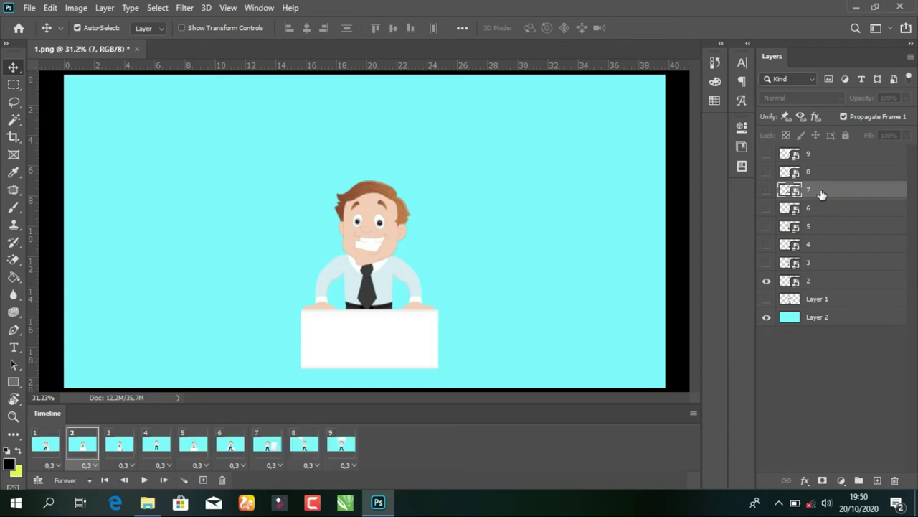
pyautogui.click(48, 446)
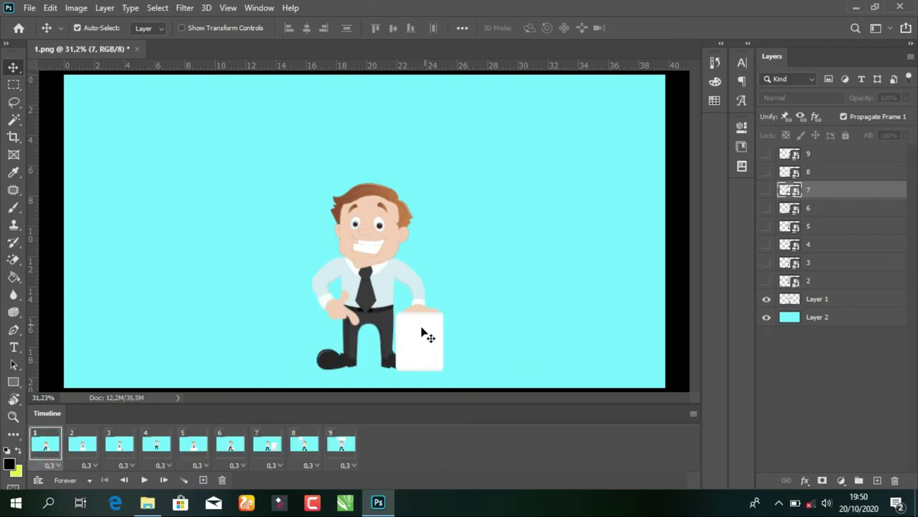
pyautogui.click(77, 449)
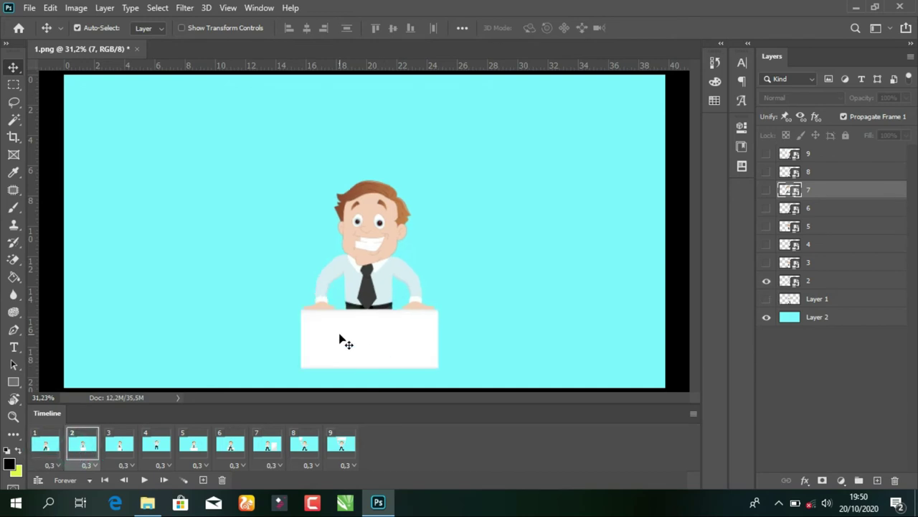
# Replace the placeholder on frame 2's white board with the text SA BELAJAR
pyautogui.click(14, 344)
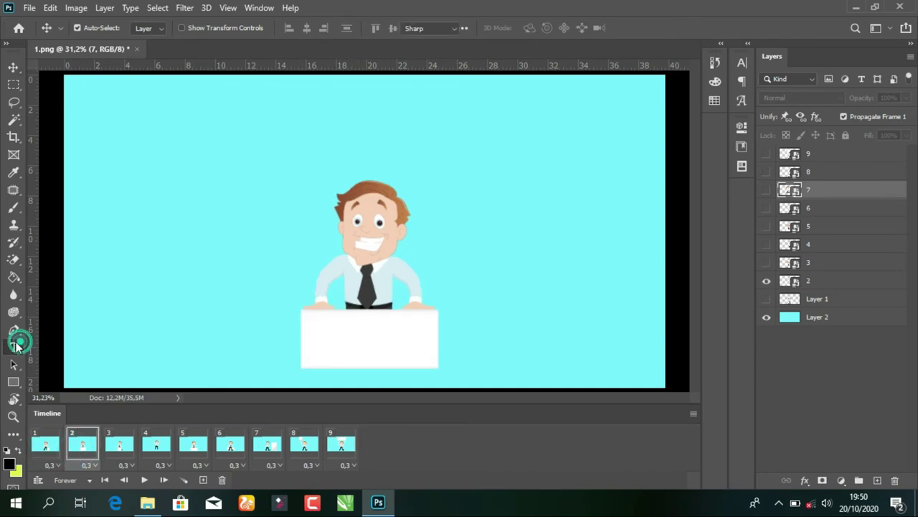
pyautogui.click(327, 344)
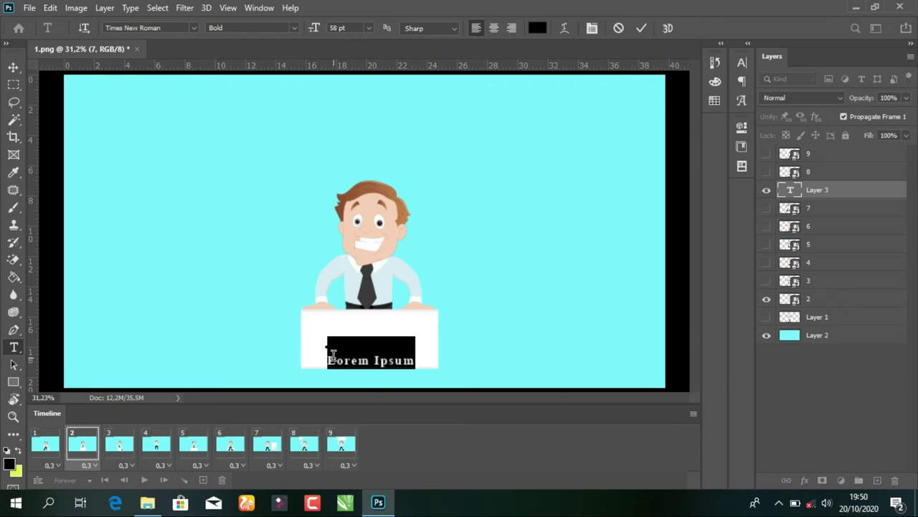
pyautogui.press('BackSpace')
pyautogui.write('SA BELAJAR')
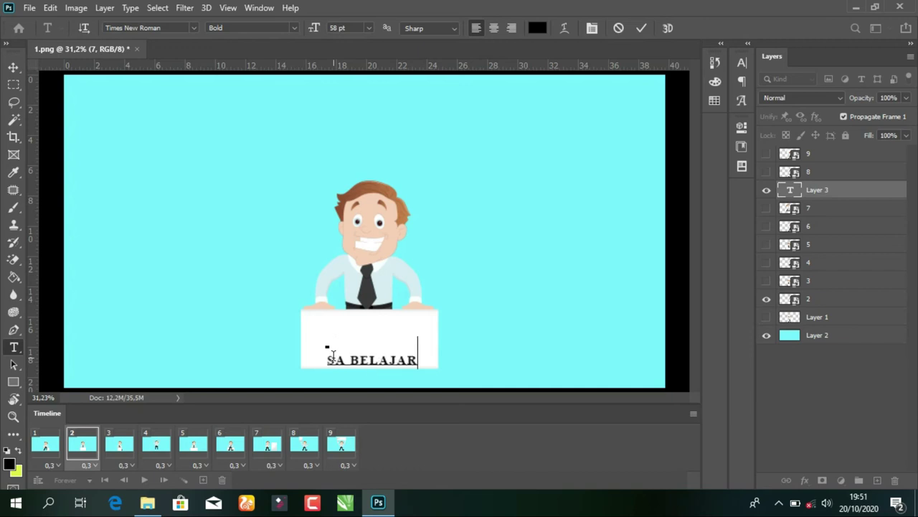
pyautogui.click(13, 67)
# Move the SA BELAJAR text up into the centre of the board
pyautogui.moveTo(353, 353); pyautogui.dragTo(350, 350)
pyautogui.click(358, 362)
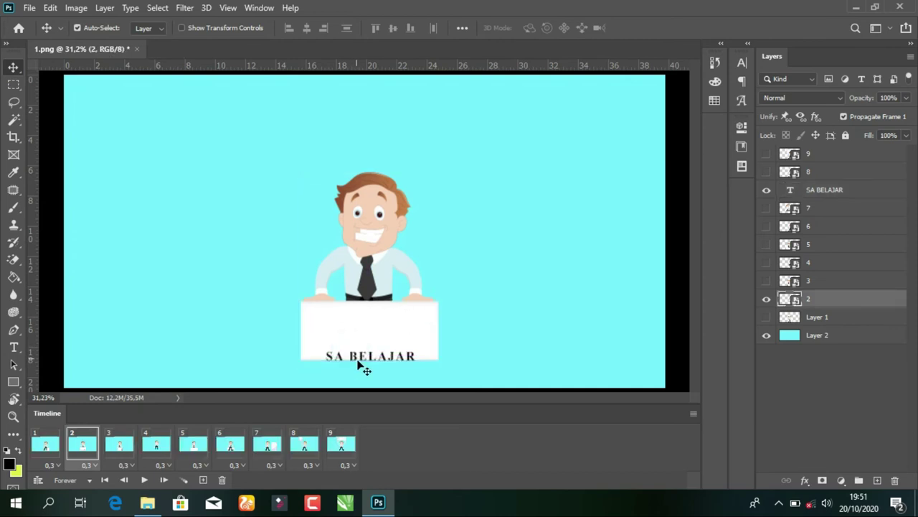
pyautogui.click(359, 363)
pyautogui.moveTo(359, 362); pyautogui.dragTo(360, 350)
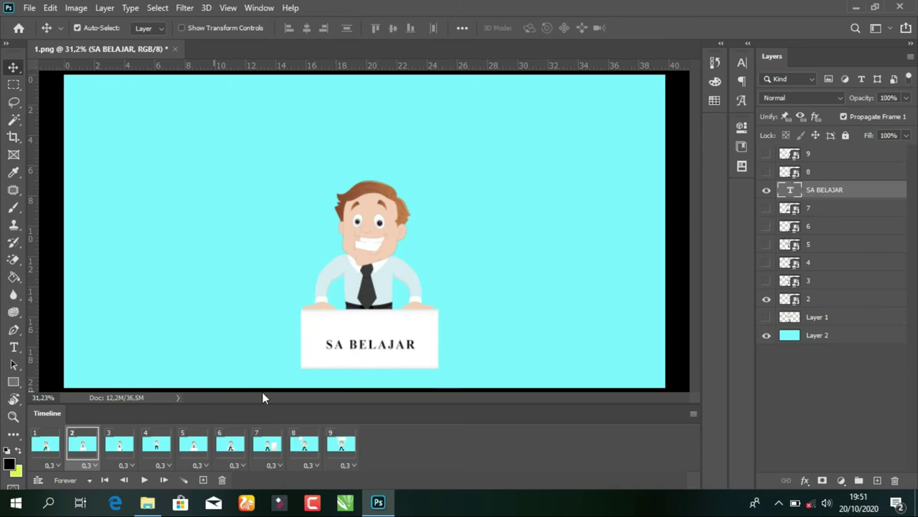
# On frame 3, duplicate SA BELAJAR, retype the copy as SA, hide SA BELAJAR and centre SA
pyautogui.click(121, 445)
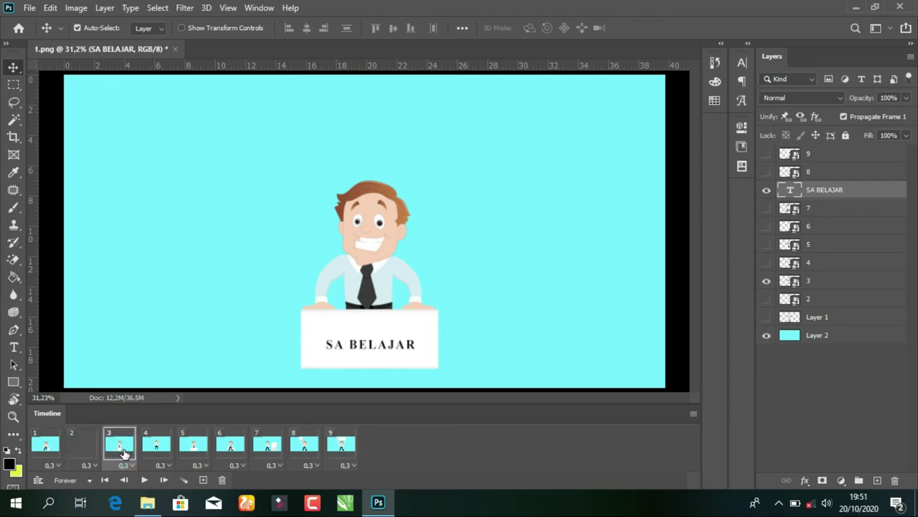
pyautogui.doubleClick(368, 364)
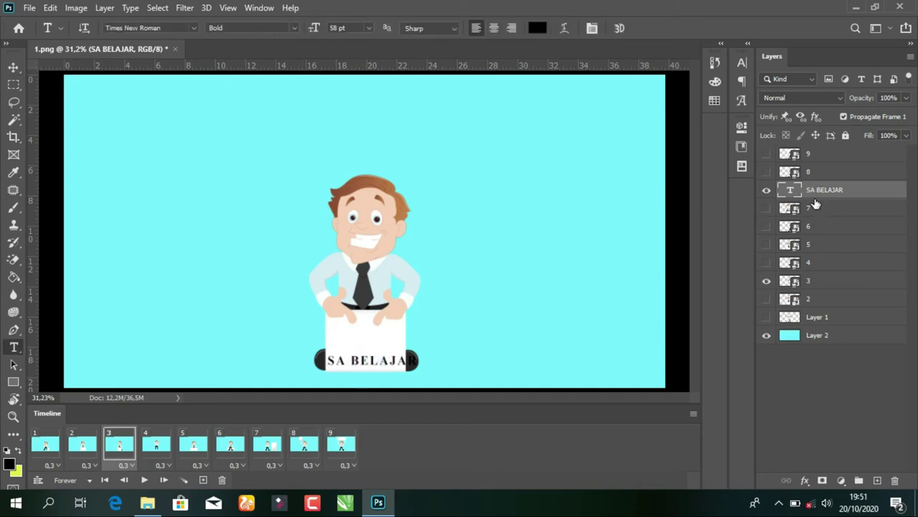
pyautogui.hotkey('ctrl', 'j')
pyautogui.click(371, 362)
pyautogui.hotkey('ctrl', 'a')
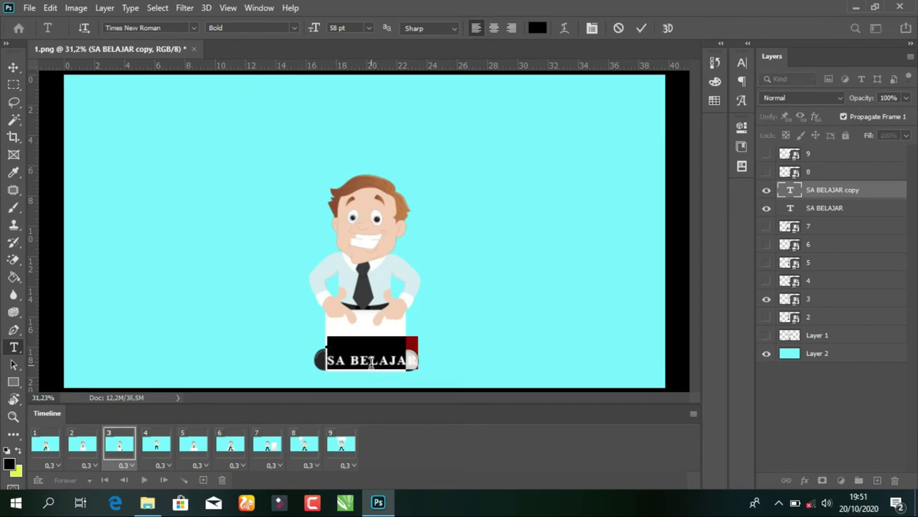
pyautogui.write('S')
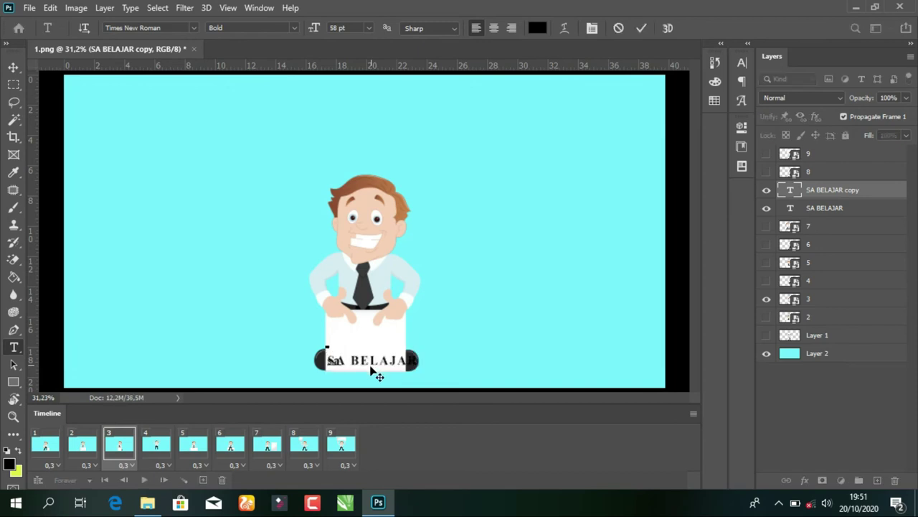
pyautogui.hotkey('ctrl', 'a')
pyautogui.write('SA')
pyautogui.click(13, 66)
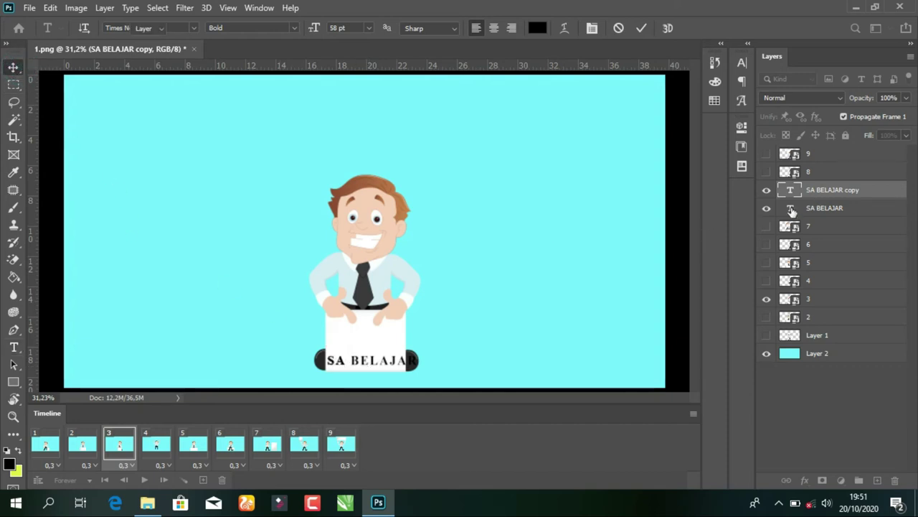
pyautogui.click(767, 208)
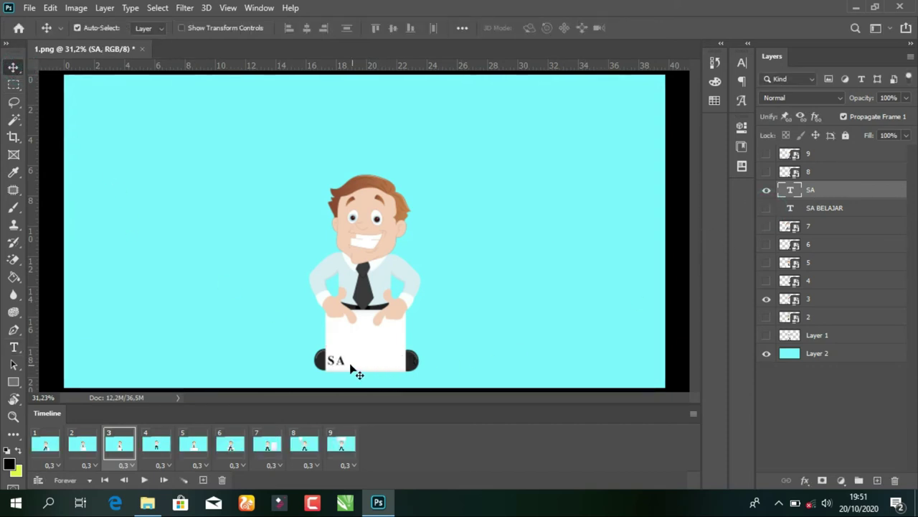
pyautogui.moveTo(343, 363); pyautogui.dragTo(372, 378)
# Hide both the SA BELAJAR and SA text layers on frame 4
pyautogui.click(157, 445)
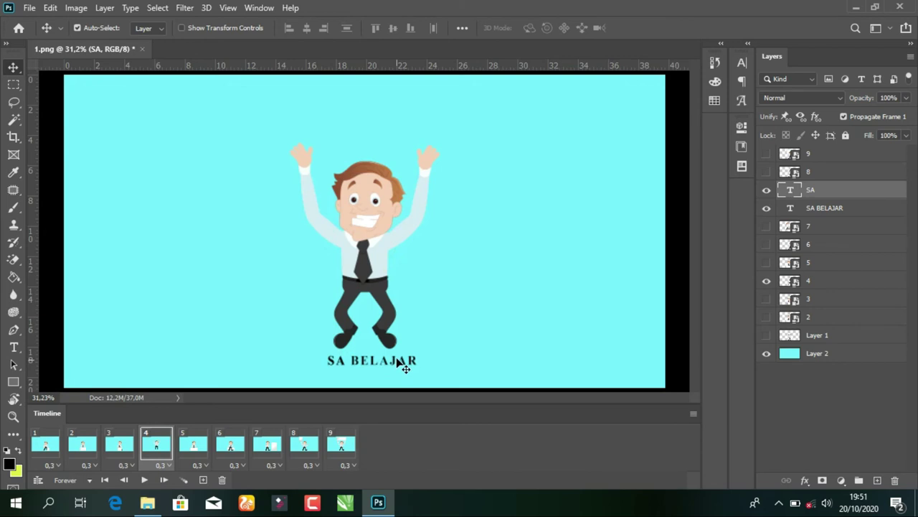
pyautogui.click(766, 208)
pyautogui.click(766, 194)
# On frame 5, move SA BELAJAR up above SA on the sign
pyautogui.click(198, 452)
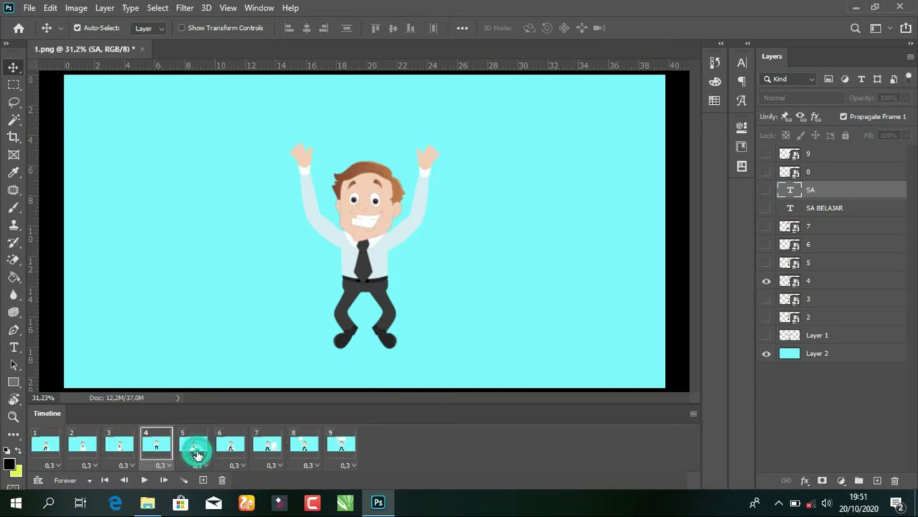
pyautogui.click(369, 362)
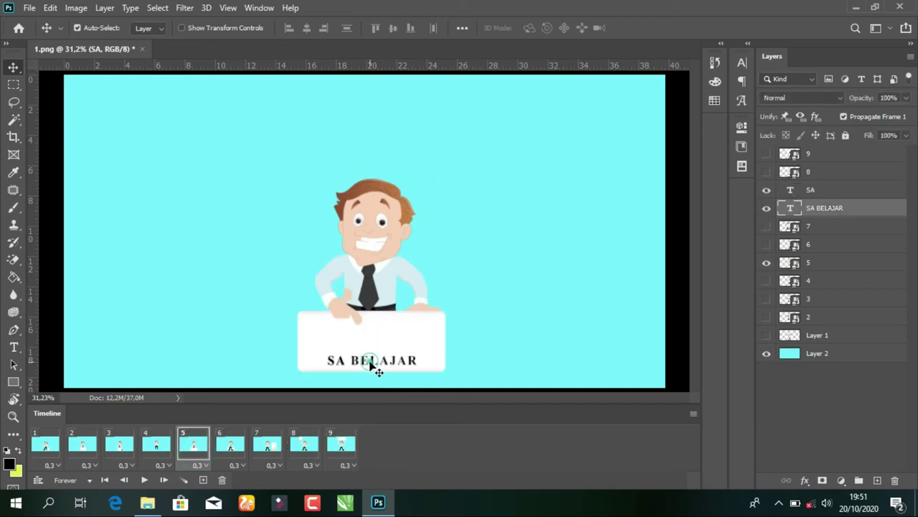
pyautogui.moveTo(372, 367); pyautogui.dragTo(370, 348)
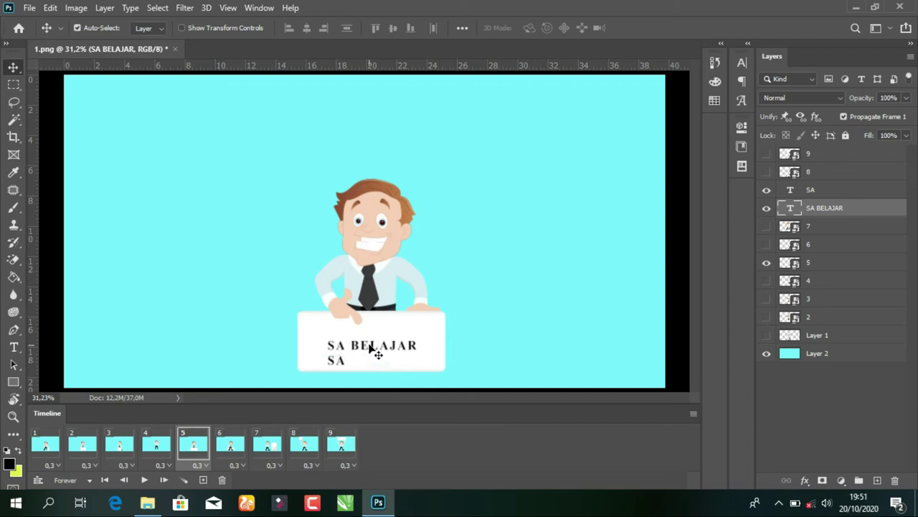
# Duplicate SA BELAJAR, hide the SA and SA BELAJAR layers, and retype the copy as BERBAGI
pyautogui.hotkey('ctrl', 'j')
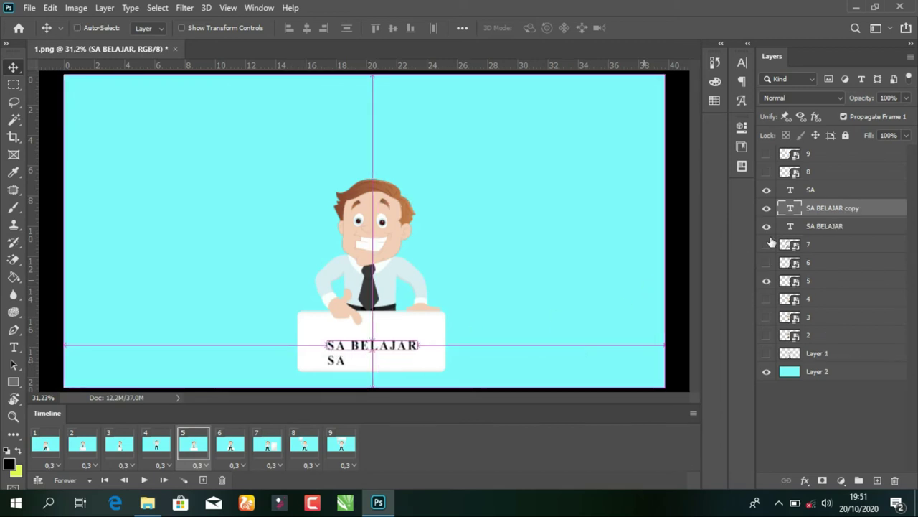
pyautogui.click(766, 189)
pyautogui.click(766, 225)
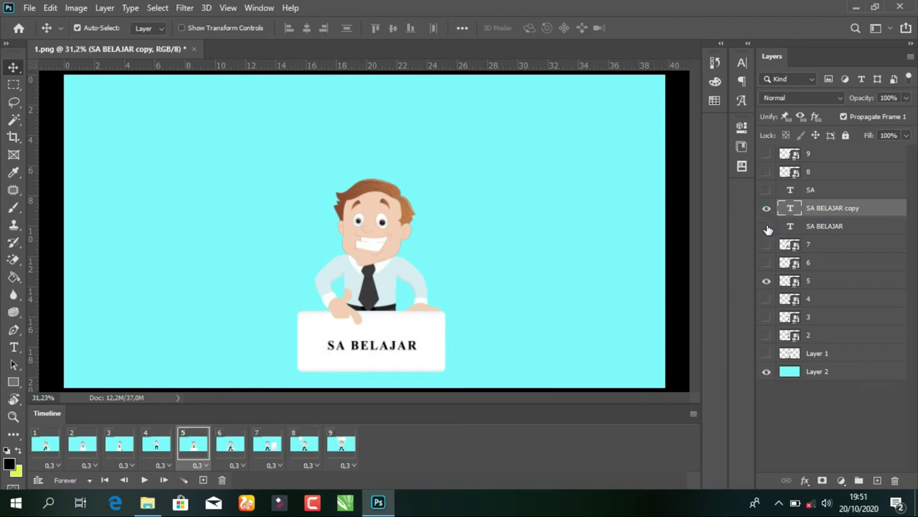
pyautogui.click(384, 346)
pyautogui.hotkey('ctrl', 'a')
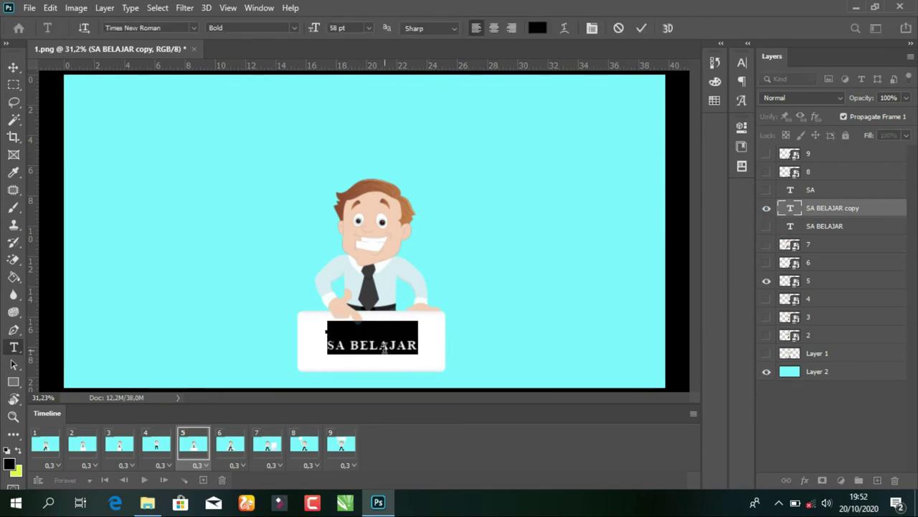
pyautogui.write('ber')
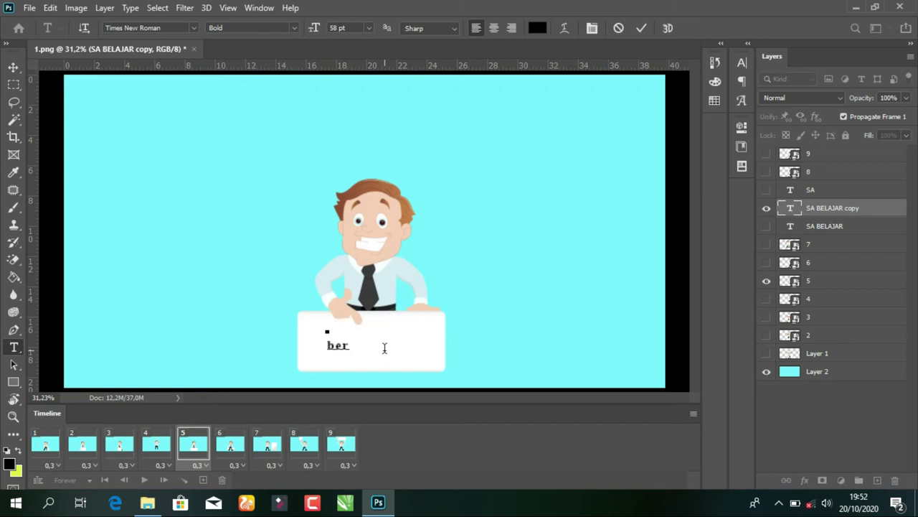
pyautogui.hotkey('ctrl', 'a')
pyautogui.write('BERBAGI')
# Enlarge the BERBAGI text to 81 pt and shift it slightly left on the sign
pyautogui.hotkey('ctrl', 'a')
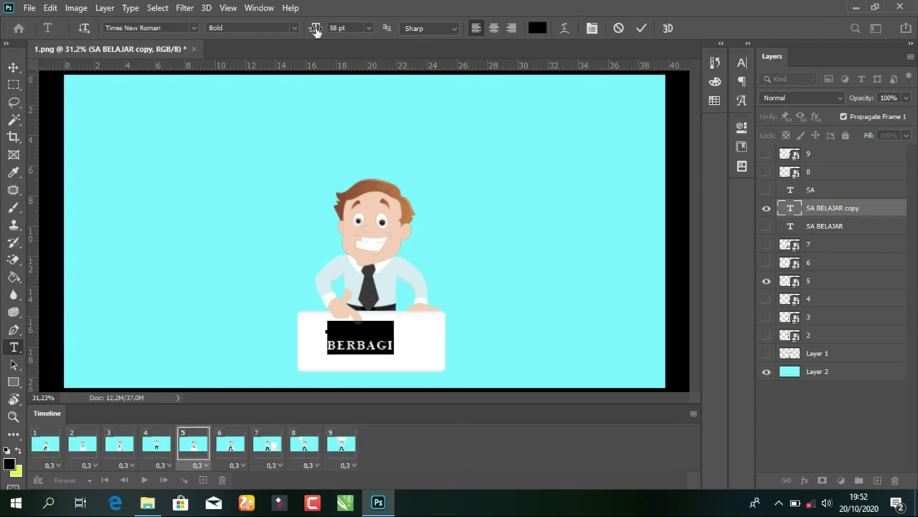
pyautogui.moveTo(316, 32); pyautogui.dragTo(330, 32)
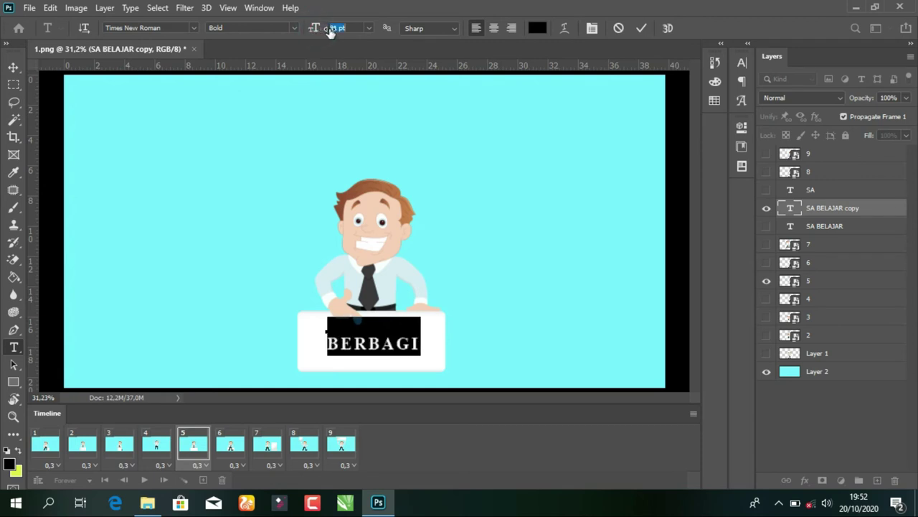
pyautogui.click(13, 68)
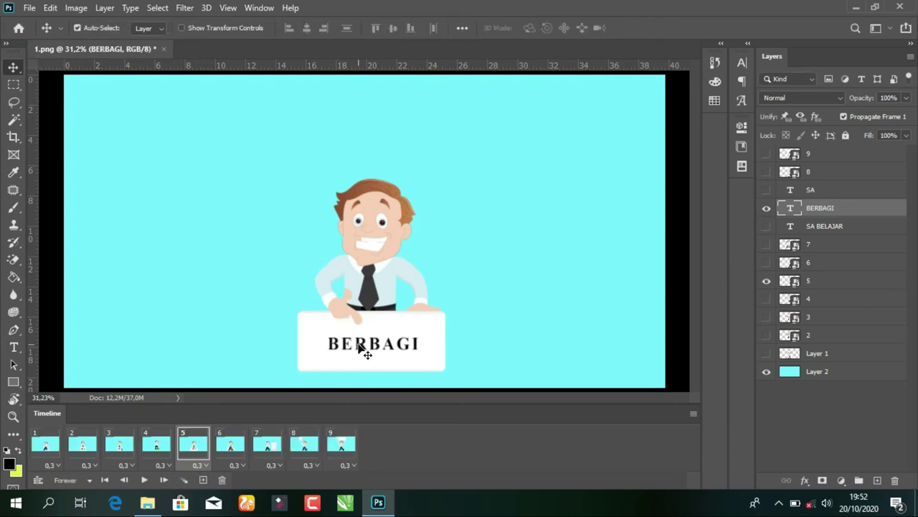
pyautogui.moveTo(363, 348); pyautogui.dragTo(360, 348)
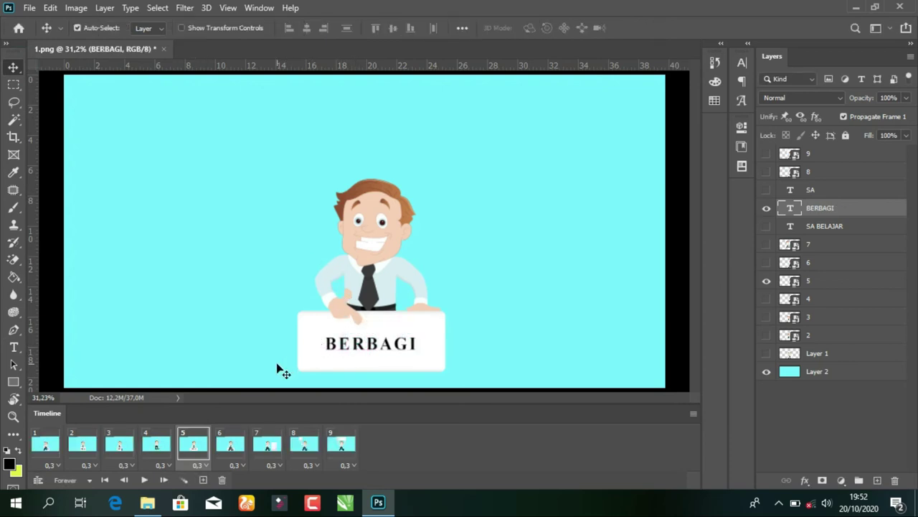
# Hide the SA, BERBAGI and SA BELAJAR text layers in frame 6
pyautogui.click(235, 447)
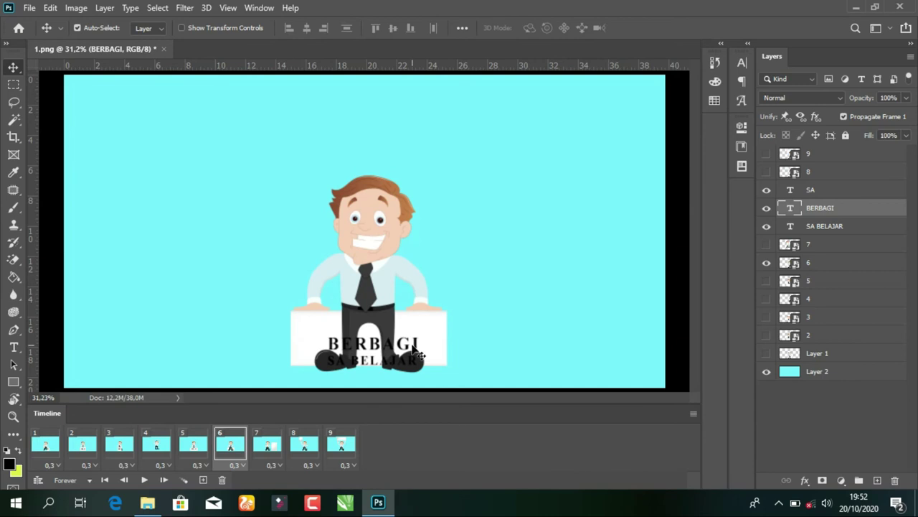
pyautogui.click(766, 189)
pyautogui.click(766, 208)
pyautogui.click(766, 226)
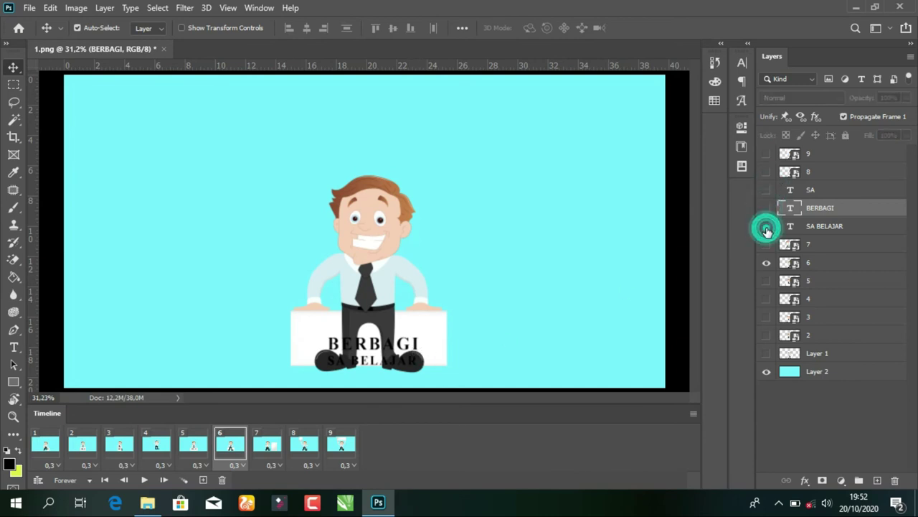
# Hide the same three text layers in frame 7, keeping the layer 7 character visible
pyautogui.click(268, 447)
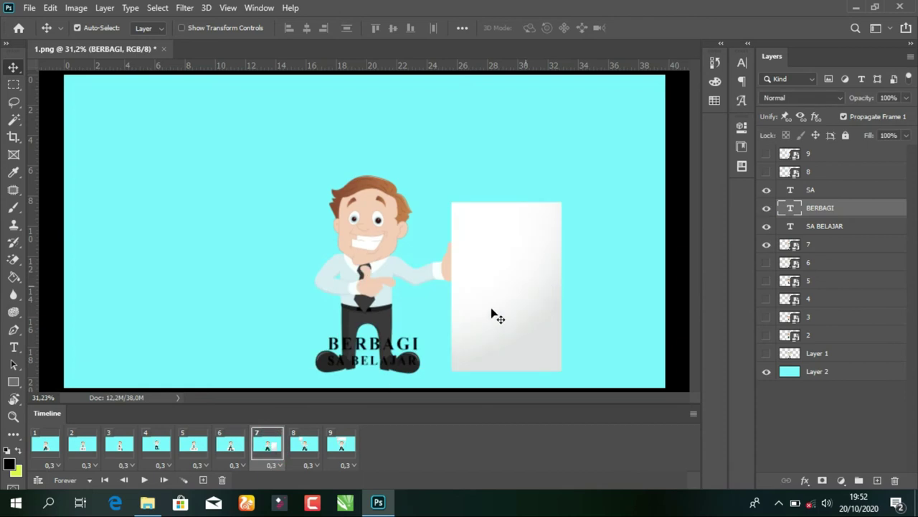
pyautogui.click(766, 190)
pyautogui.click(766, 208)
pyautogui.click(765, 226)
pyautogui.click(764, 245)
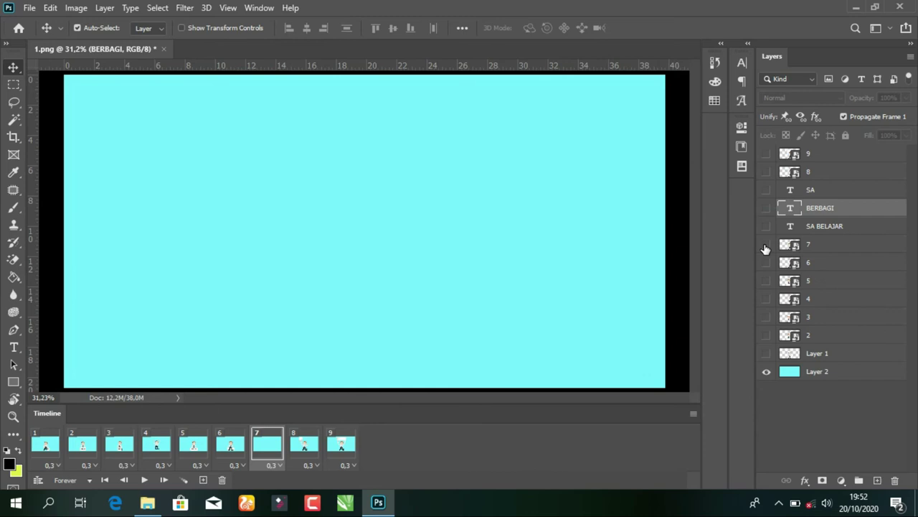
pyautogui.click(765, 245)
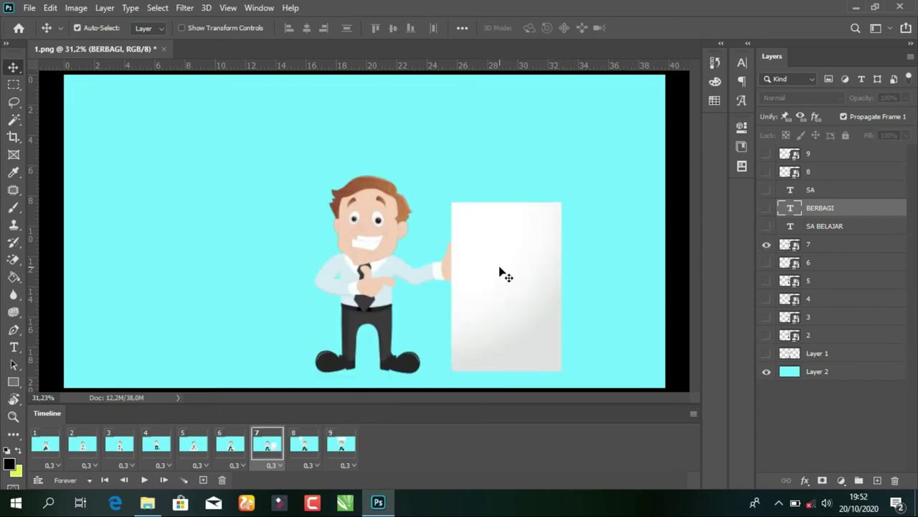
pyautogui.click(14, 346)
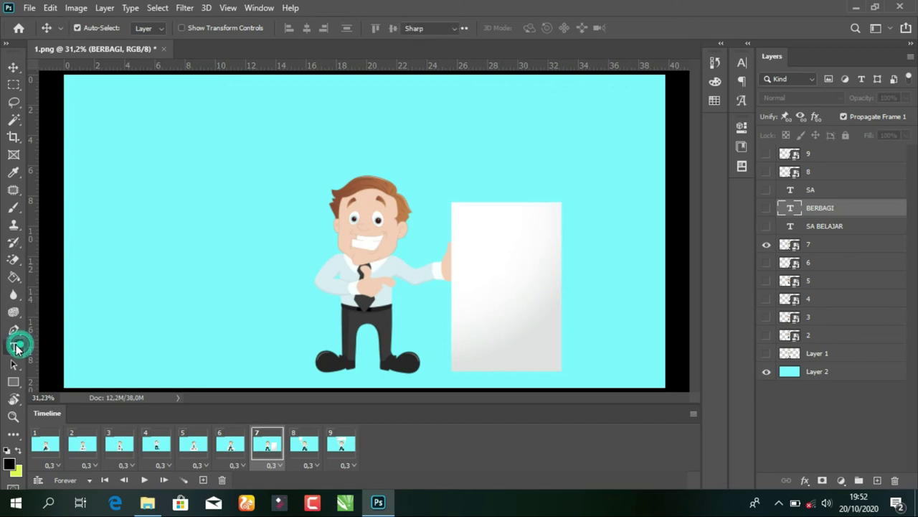
# Create a text layer on frame 7's tall board reading PHOTOSHOP and select all of it
pyautogui.click(484, 250)
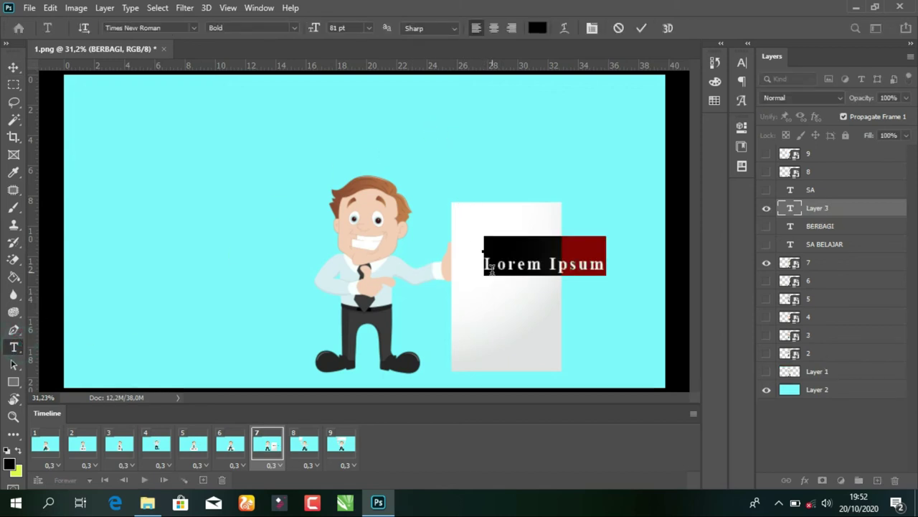
pyautogui.write('P')
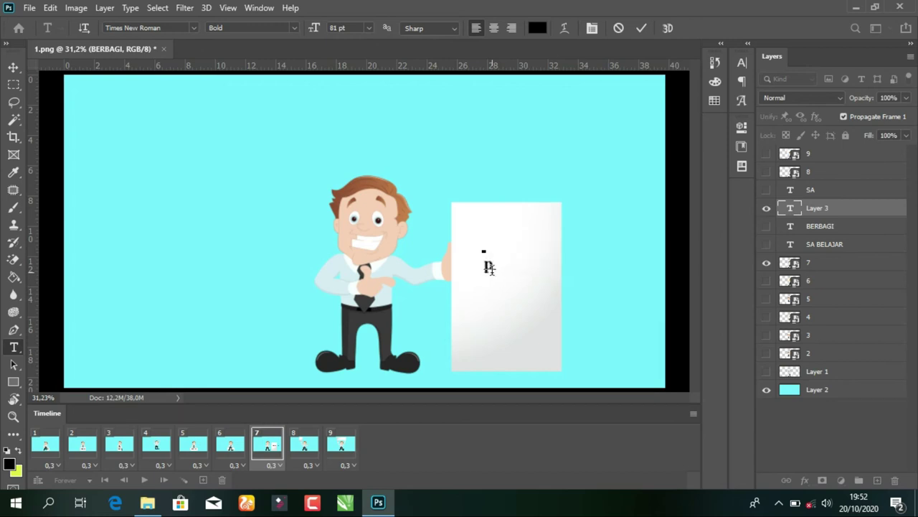
pyautogui.write('PHOTOSHOP')
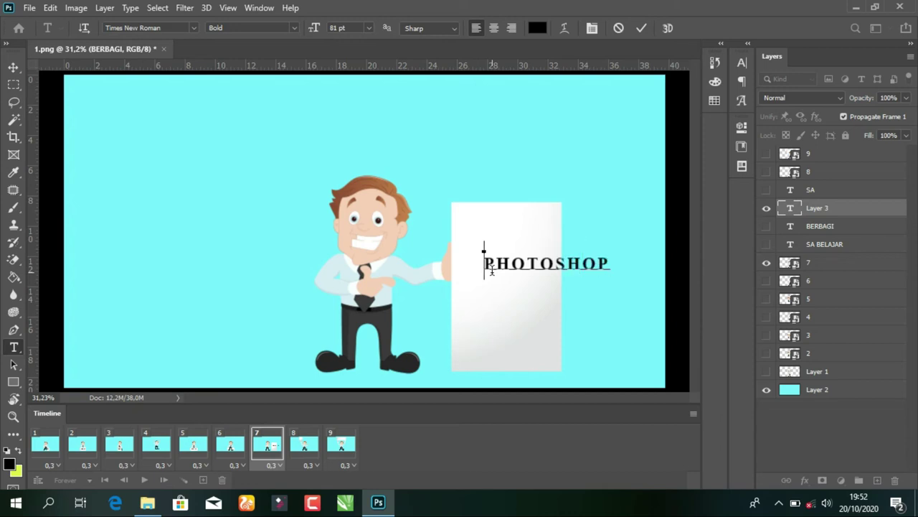
pyautogui.write('OTOSHOP')
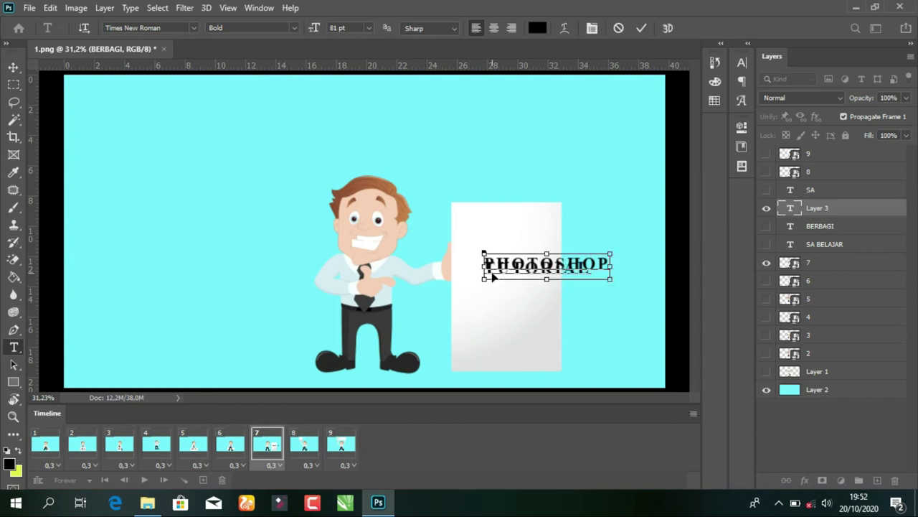
pyautogui.hotkey('ctrl', 'a')
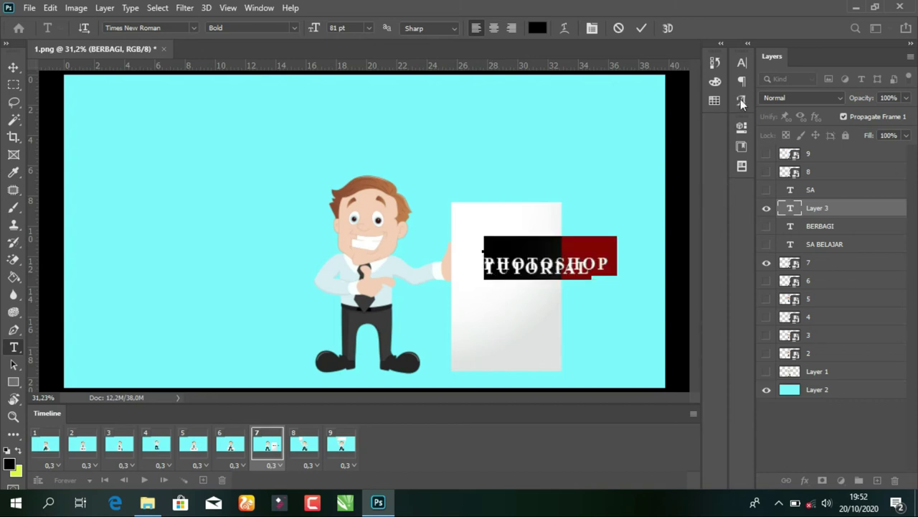
# In the Character panel, set baseline shift to 0 and vertical scale to 105%
pyautogui.click(741, 101)
pyautogui.click(741, 100)
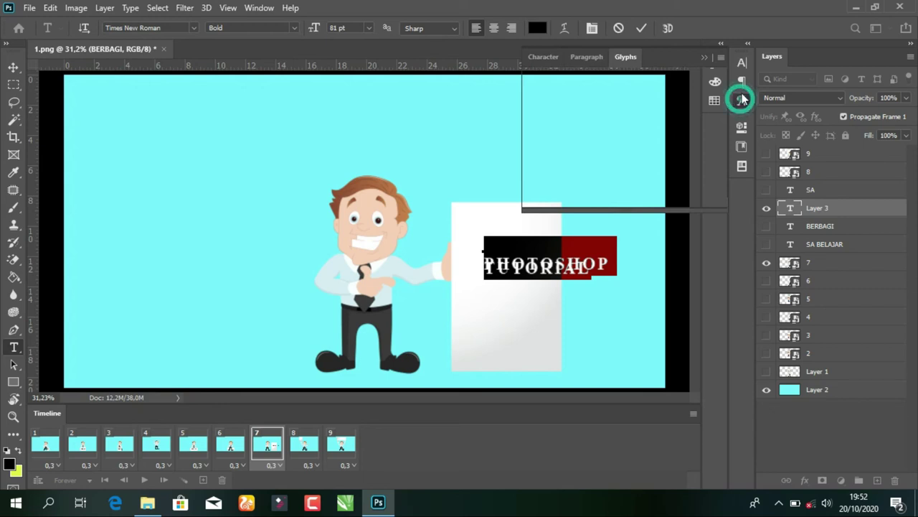
pyautogui.doubleClick(744, 80)
pyautogui.click(742, 80)
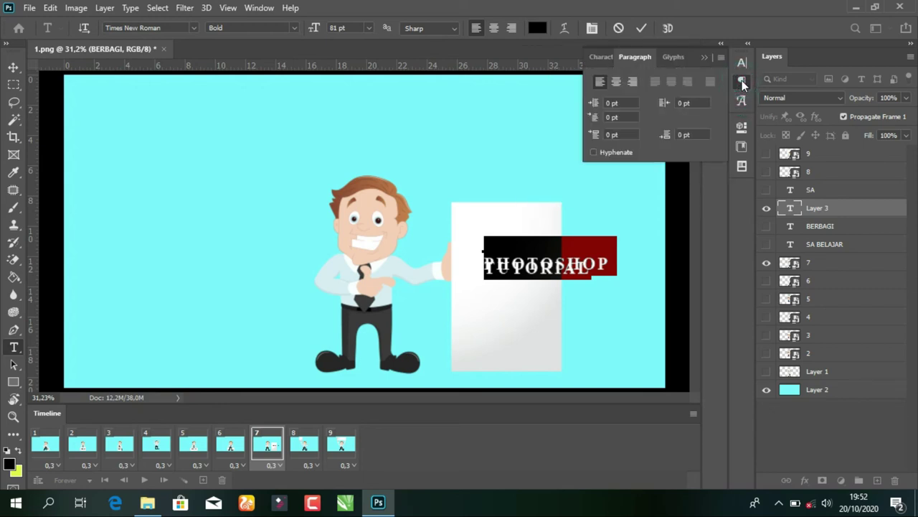
pyautogui.click(600, 57)
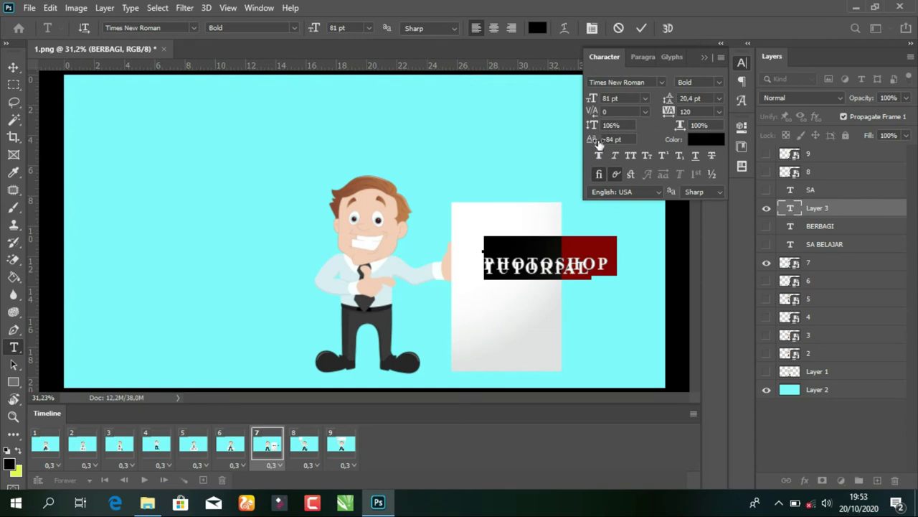
pyautogui.write('0')
pyautogui.press('Return')
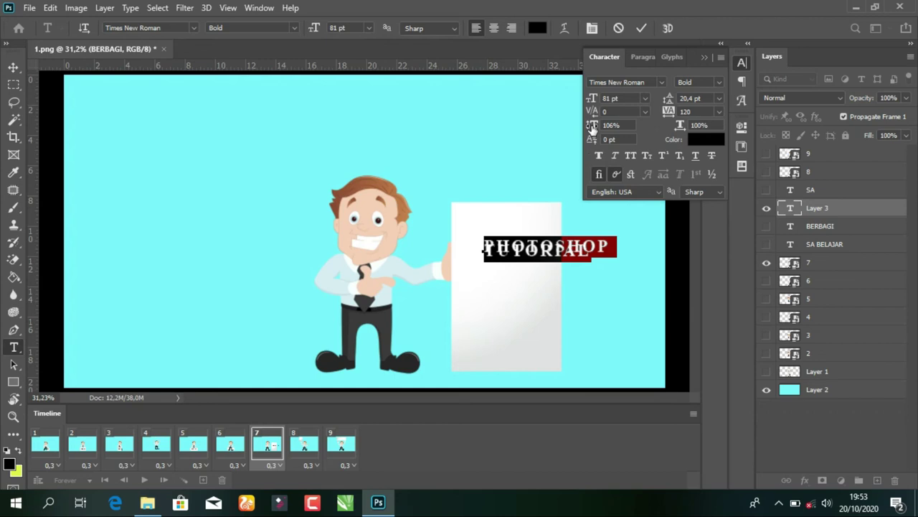
pyautogui.moveTo(595, 125); pyautogui.dragTo(616, 128)
pyautogui.click(616, 126)
pyautogui.write('100')
pyautogui.hotkey('ctrl', 'z')
# Set tracking to 0, leading to Auto, and make the sign text all capitals
pyautogui.click(719, 113)
pyautogui.click(720, 113)
pyautogui.click(719, 113)
pyautogui.click(700, 188)
pyautogui.click(719, 98)
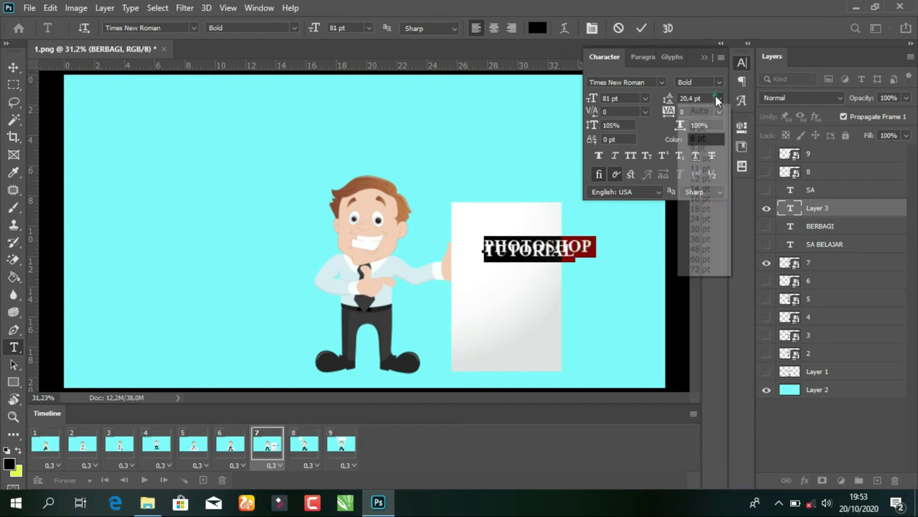
pyautogui.click(709, 112)
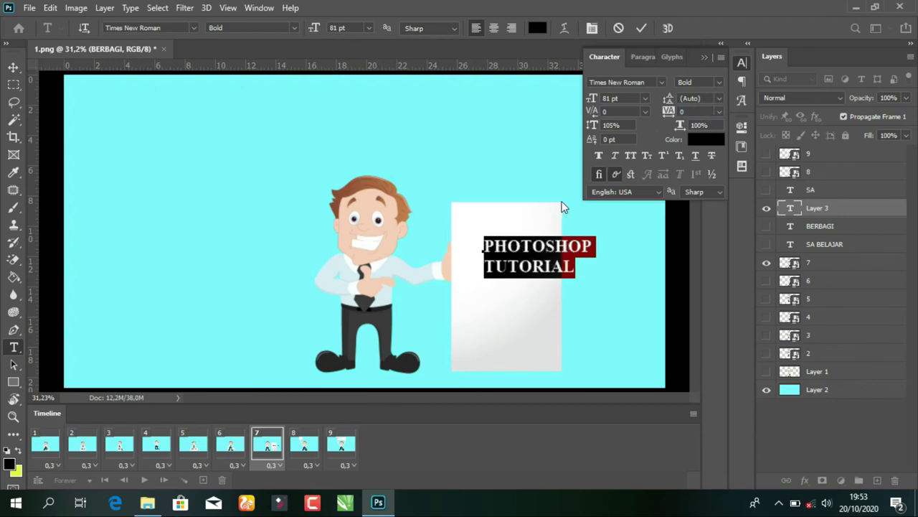
pyautogui.click(527, 258)
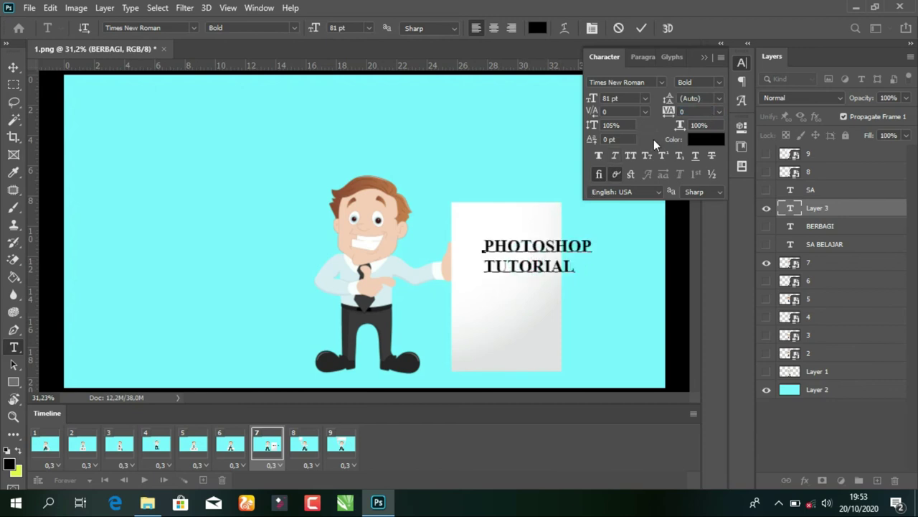
pyautogui.hotkey('ctrl', 'a')
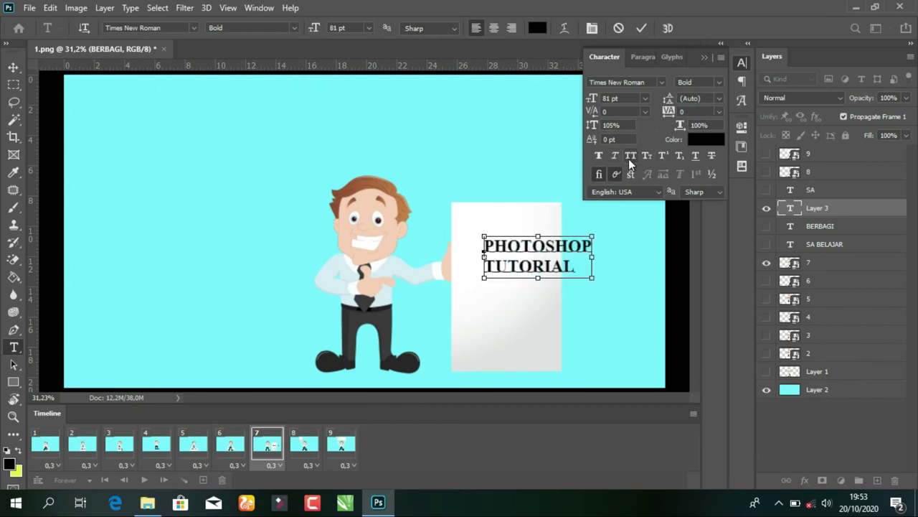
pyautogui.click(629, 159)
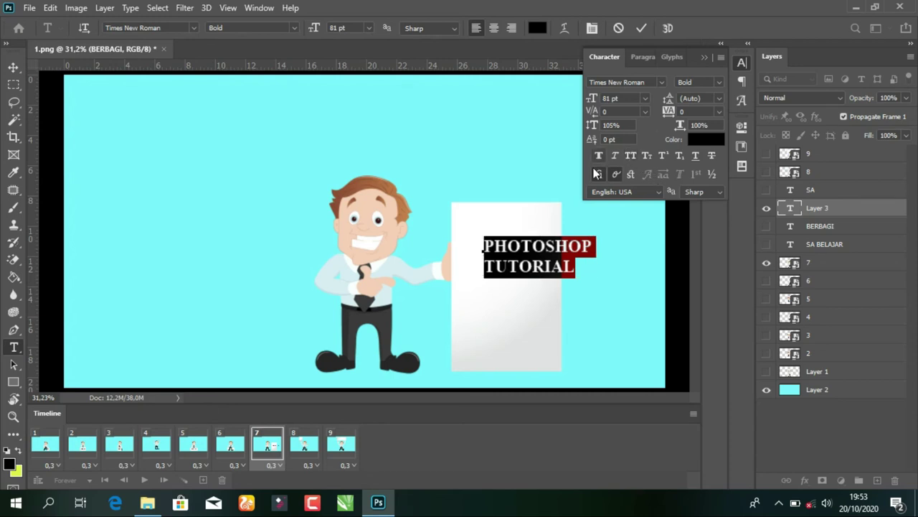
# Centre-align the PHOTOSHOP TUTORIAL lines and commit the text
pyautogui.click(645, 61)
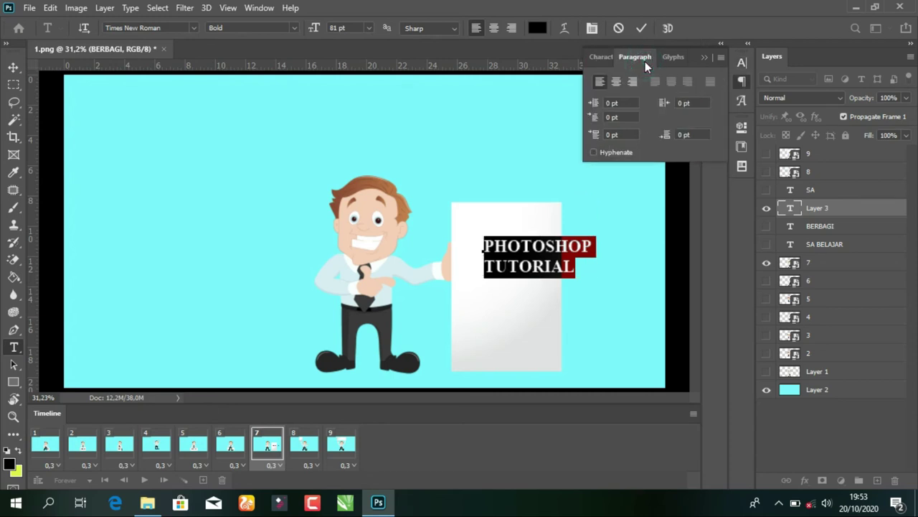
pyautogui.click(619, 84)
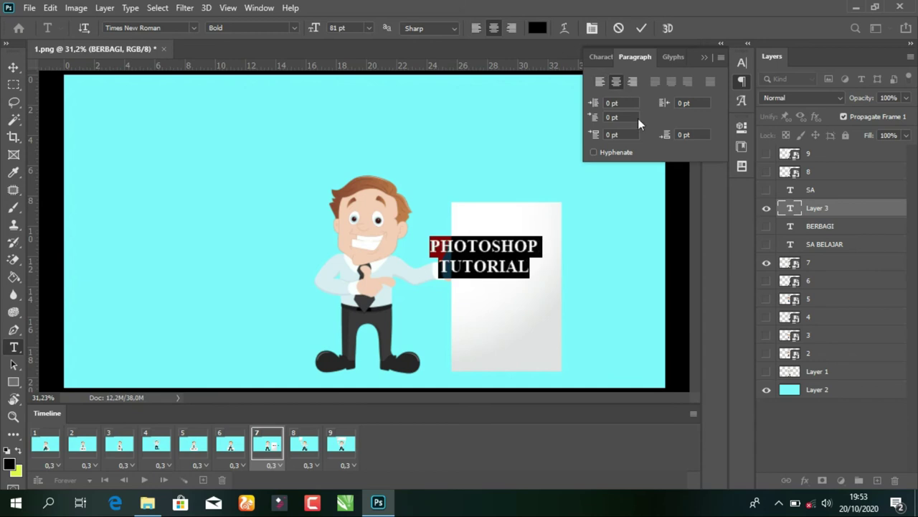
pyautogui.click(601, 81)
pyautogui.click(617, 82)
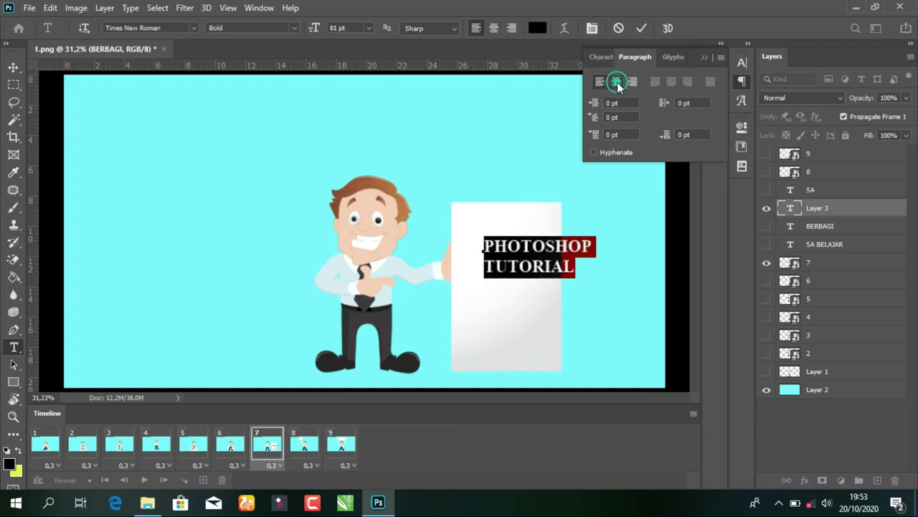
pyautogui.click(599, 58)
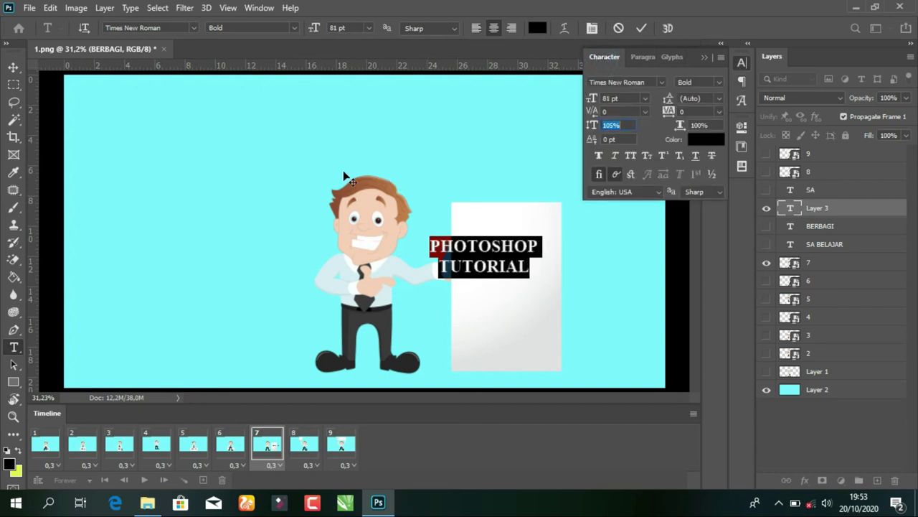
pyautogui.click(13, 68)
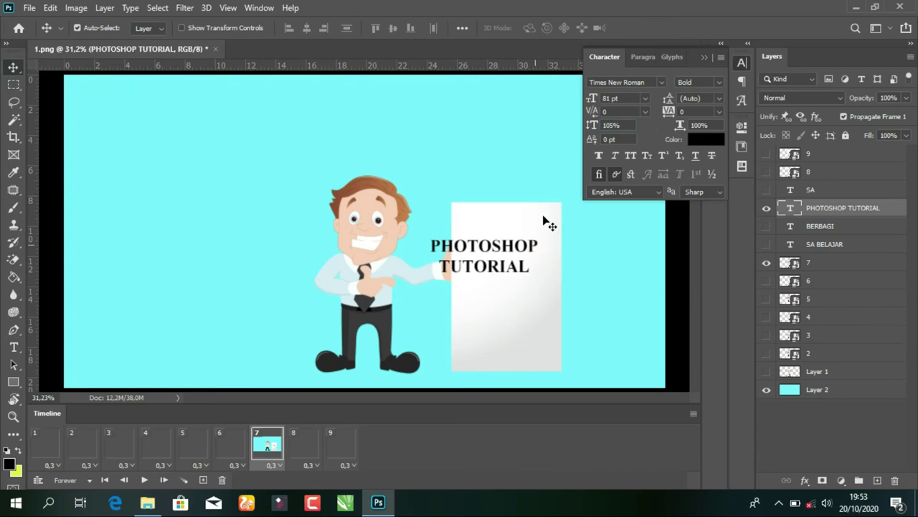
# Rotate the PHOTOSHOP TUTORIAL text about 90° and centre it vertically on frame 7's tall board
pyautogui.click(211, 28)
pyautogui.moveTo(550, 229); pyautogui.dragTo(521, 349)
pyautogui.press('Return')
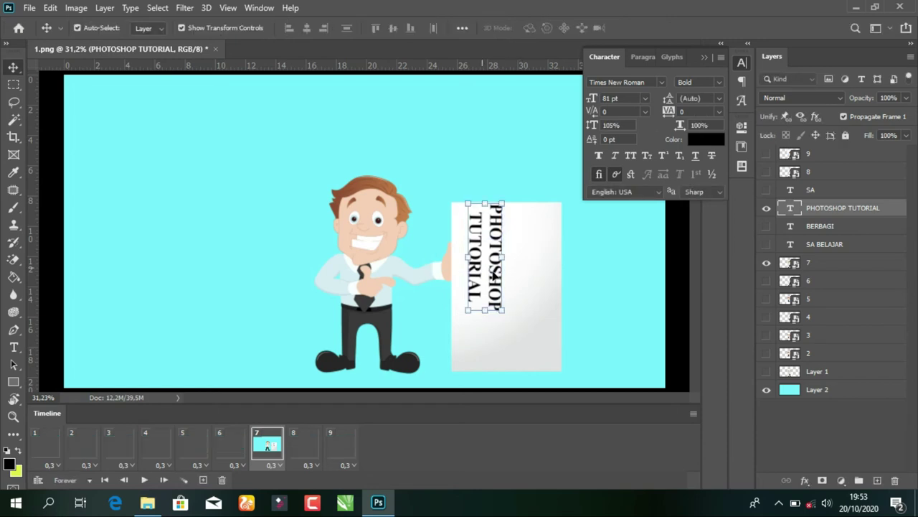
pyautogui.moveTo(495, 275); pyautogui.dragTo(512, 307)
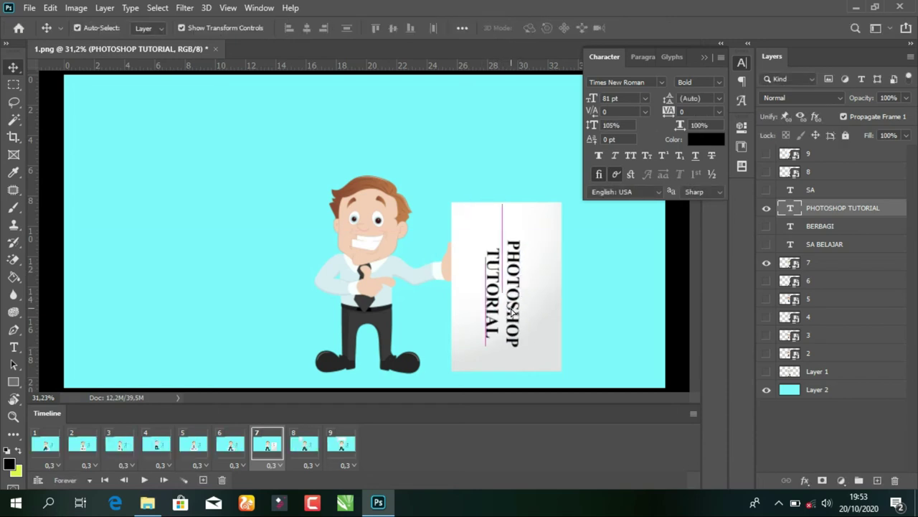
pyautogui.click(215, 33)
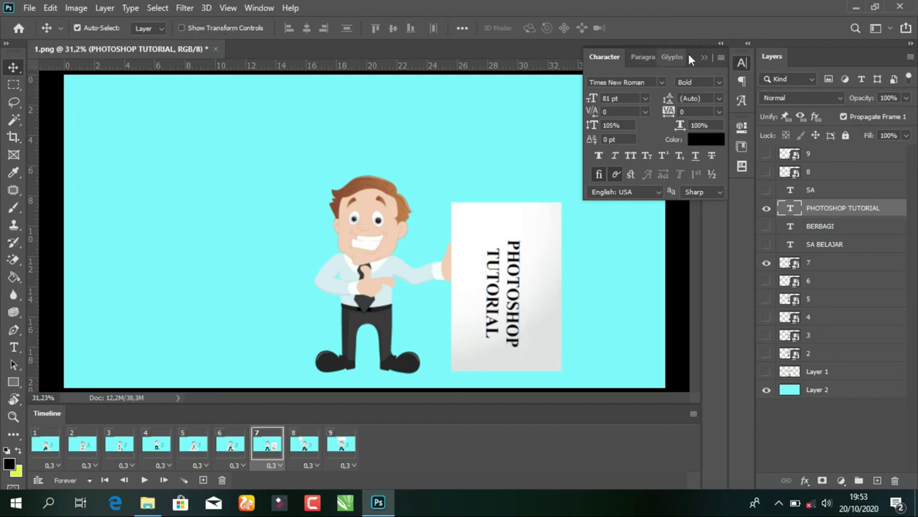
pyautogui.click(705, 56)
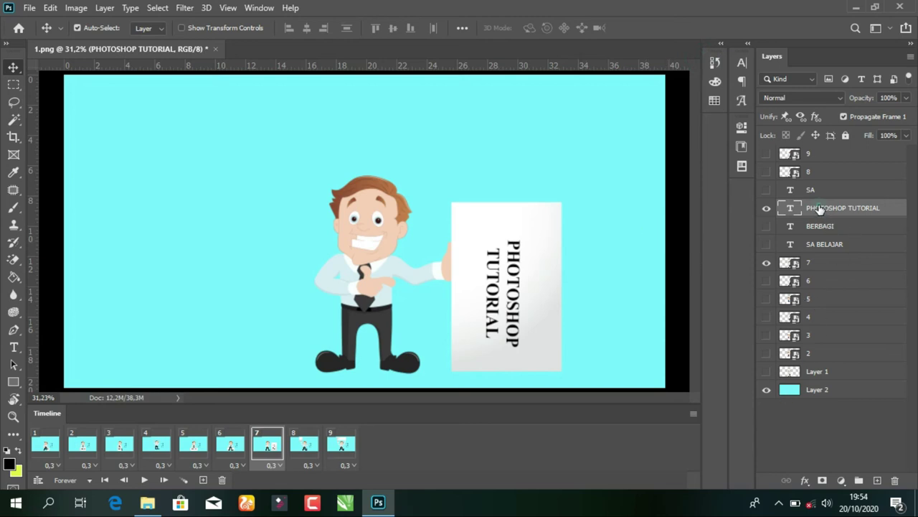
# Move the PHOTOSHOP TUTORIAL layer just above layer 7 and hide it in frame 1
pyautogui.moveTo(820, 208); pyautogui.dragTo(818, 255)
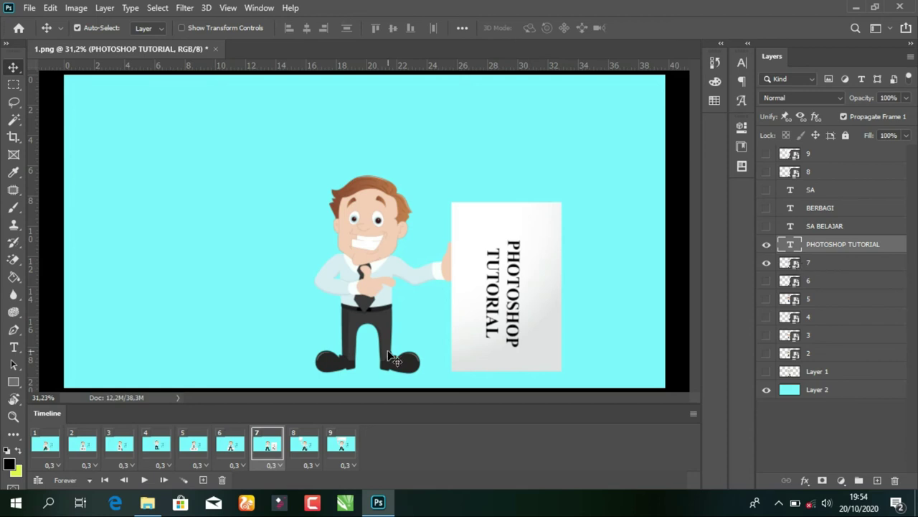
pyautogui.click(54, 446)
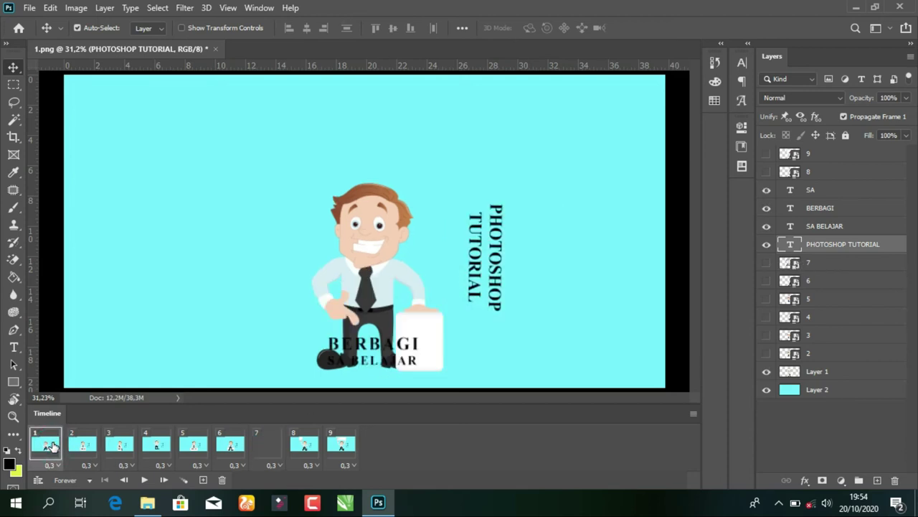
pyautogui.click(766, 244)
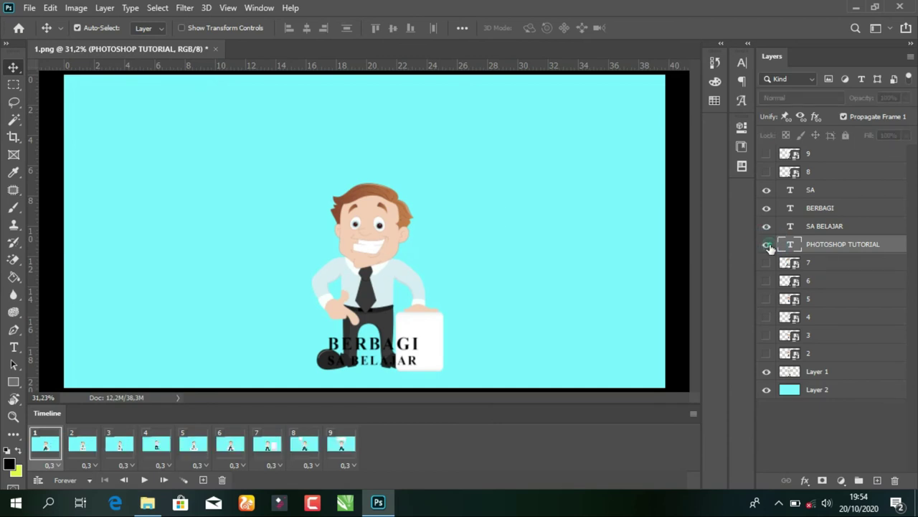
pyautogui.click(766, 246)
pyautogui.click(766, 244)
pyautogui.click(768, 228)
# Hide the SA BELAJAR, BERBAGI and SA text in frame 1, then show SA BELAJAR in frame 2
pyautogui.click(766, 207)
pyautogui.click(767, 189)
pyautogui.click(82, 445)
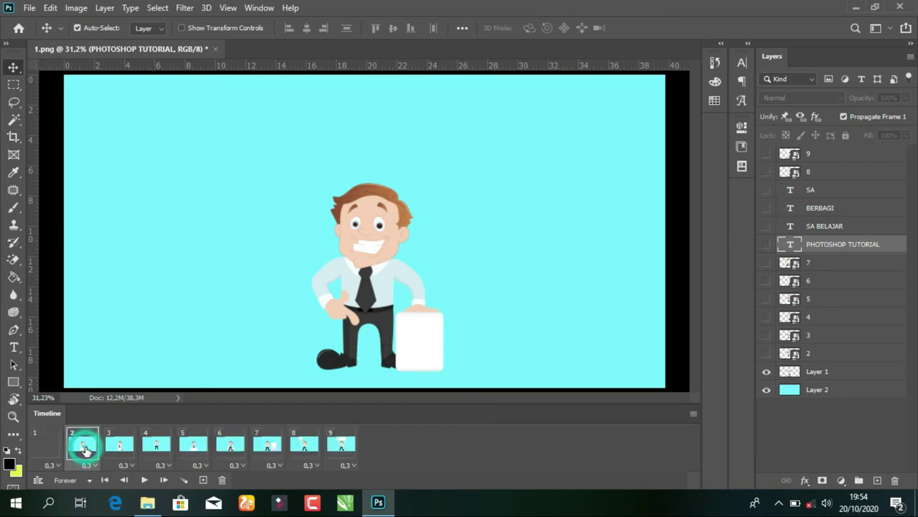
pyautogui.click(766, 226)
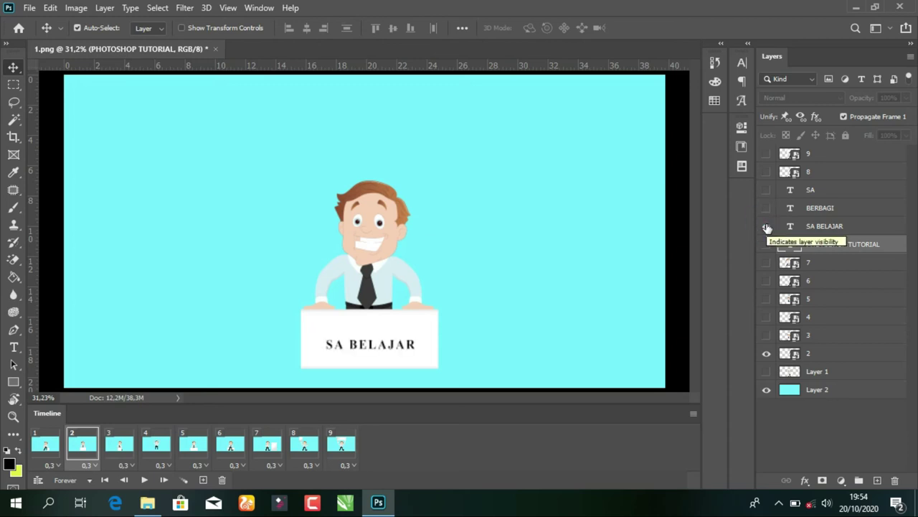
# Increase SA BELAJAR's font size from 58 pt to 74 pt and centre it on the card
pyautogui.press('t')
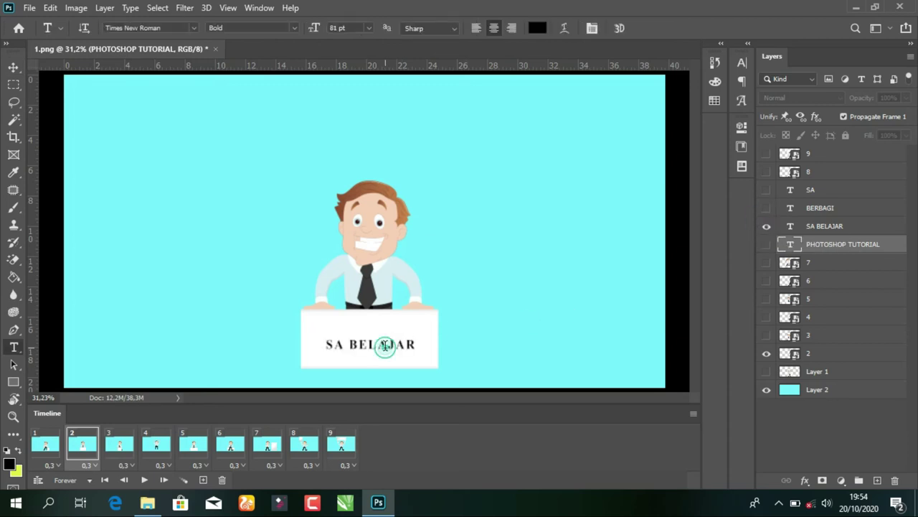
pyautogui.click(382, 345)
pyautogui.hotkey('ctrl', 'a')
pyautogui.hotkey('ctrl', 'h')
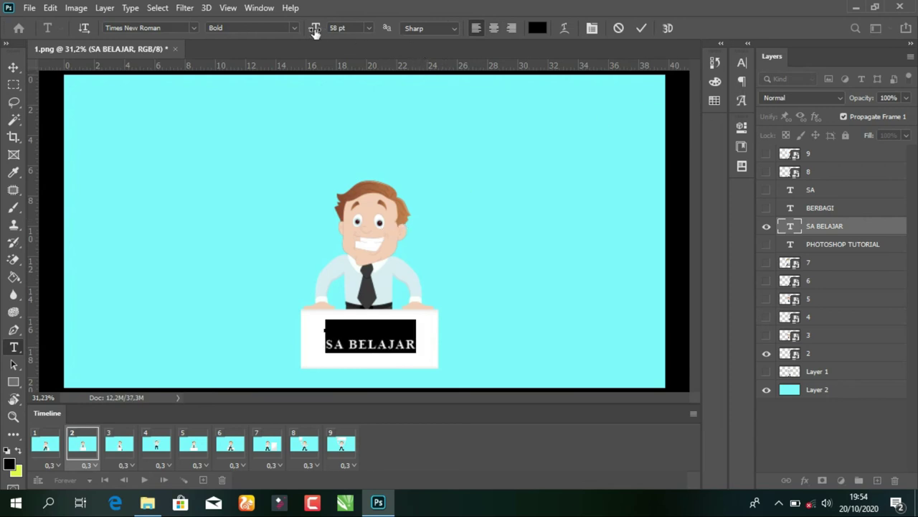
pyautogui.moveTo(314, 32); pyautogui.dragTo(320, 29)
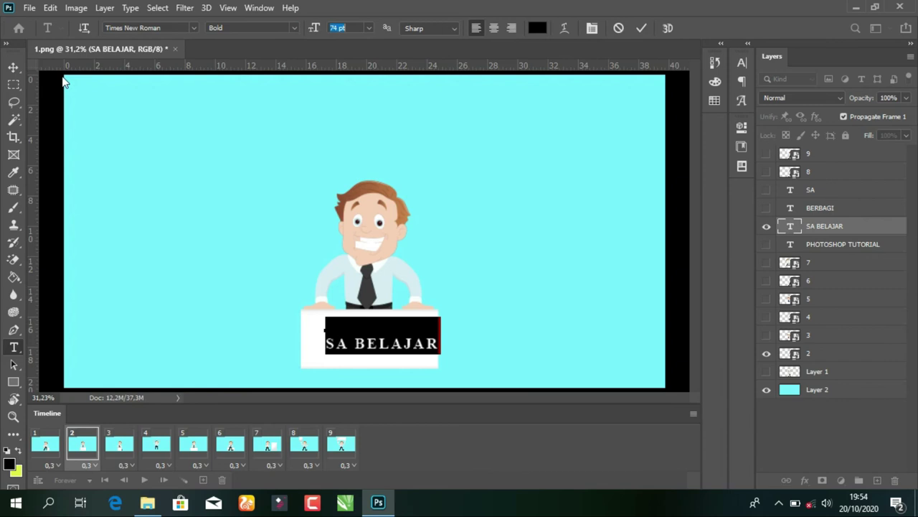
pyautogui.click(14, 68)
pyautogui.moveTo(363, 347); pyautogui.dragTo(350, 348)
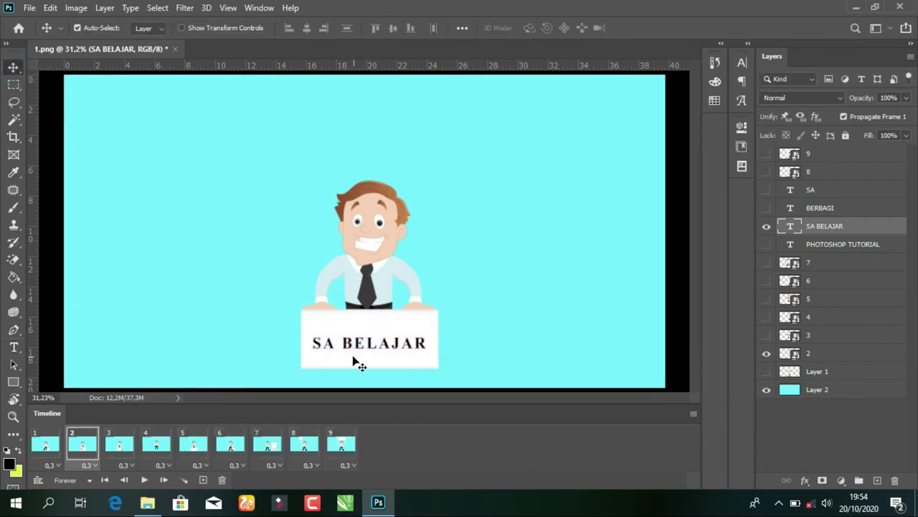
pyautogui.click(122, 444)
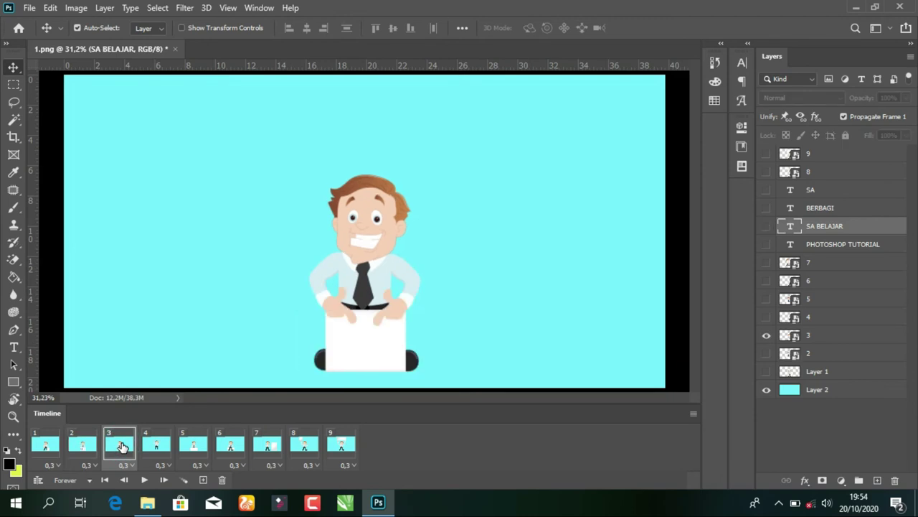
# Show the SA text layer, enlarge it, and move it just above layer 3
pyautogui.click(767, 190)
pyautogui.click(823, 192)
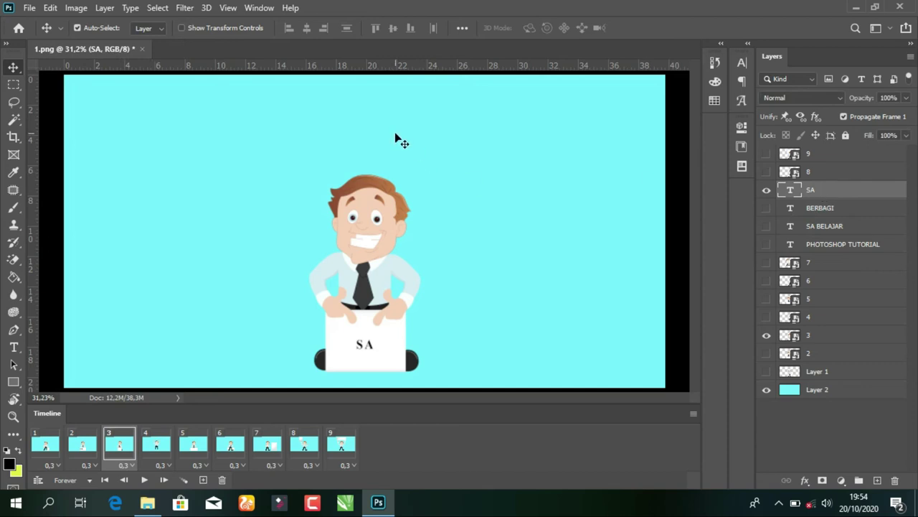
pyautogui.press('t')
pyautogui.moveTo(312, 32); pyautogui.dragTo(322, 27)
pyautogui.moveTo(813, 193); pyautogui.dragTo(805, 327)
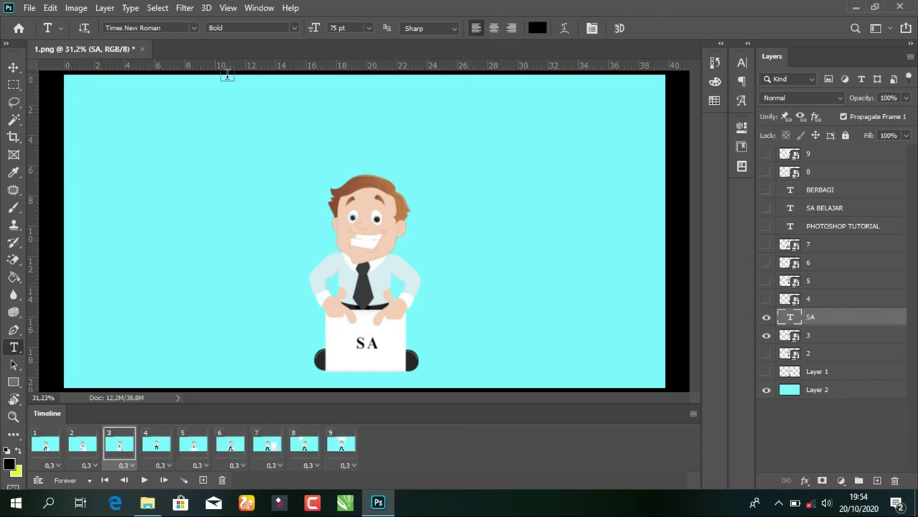
# On frame 2, move the SA BELAJAR text layer just above layer 2
pyautogui.click(13, 67)
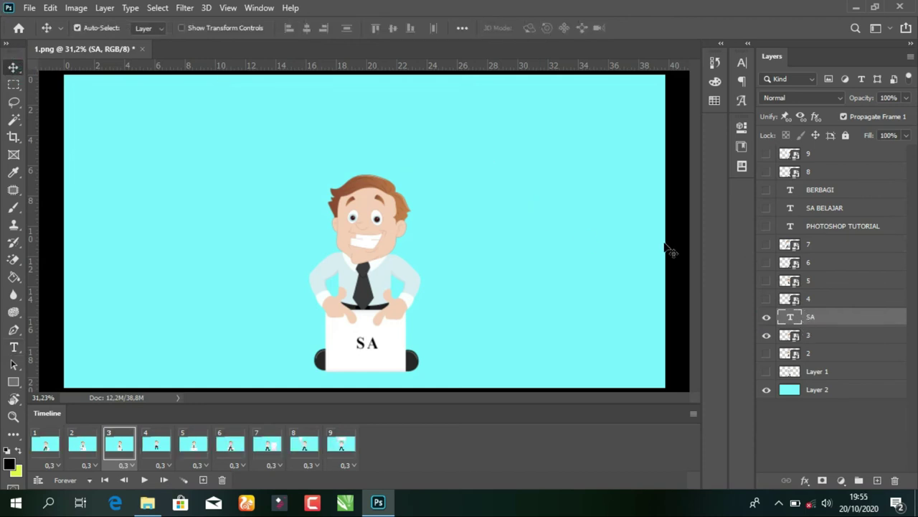
pyautogui.click(91, 443)
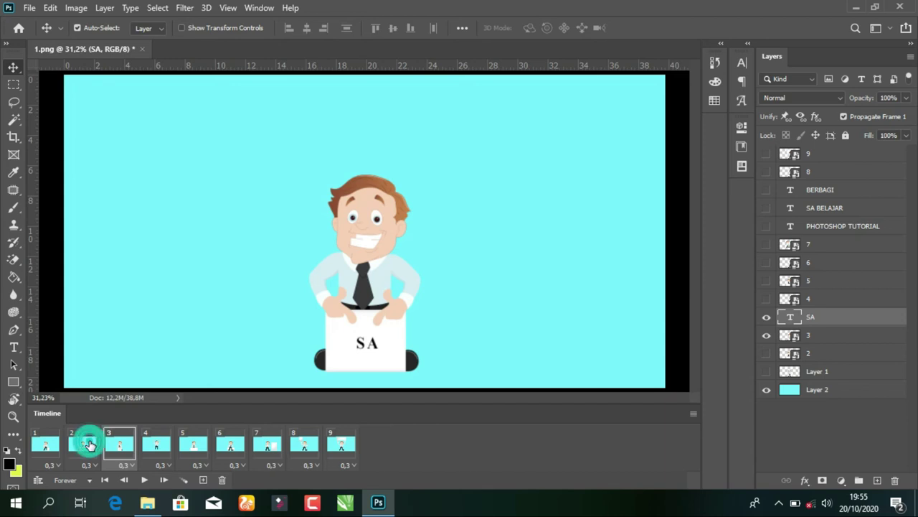
pyautogui.click(814, 226)
pyautogui.click(816, 208)
pyautogui.moveTo(815, 208); pyautogui.dragTo(819, 345)
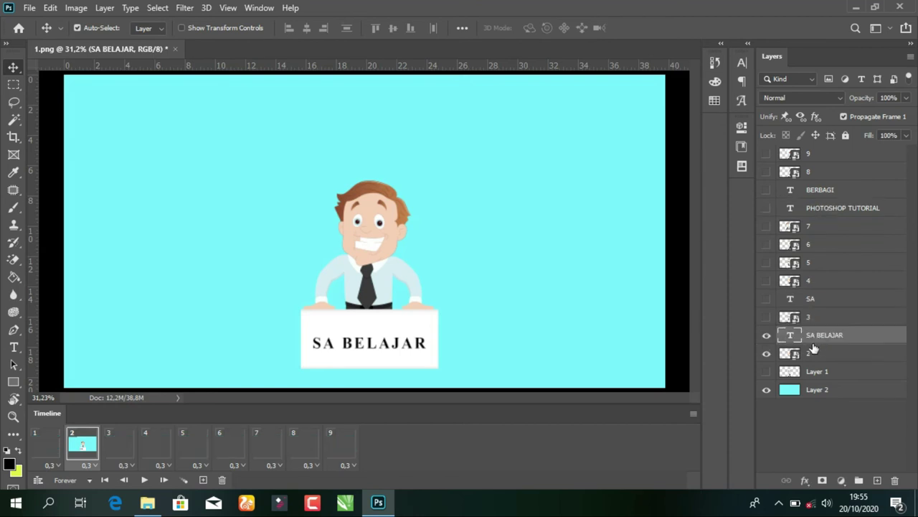
# On frame 3, set the SA text to 86 pt and centre it on the card
pyautogui.click(127, 456)
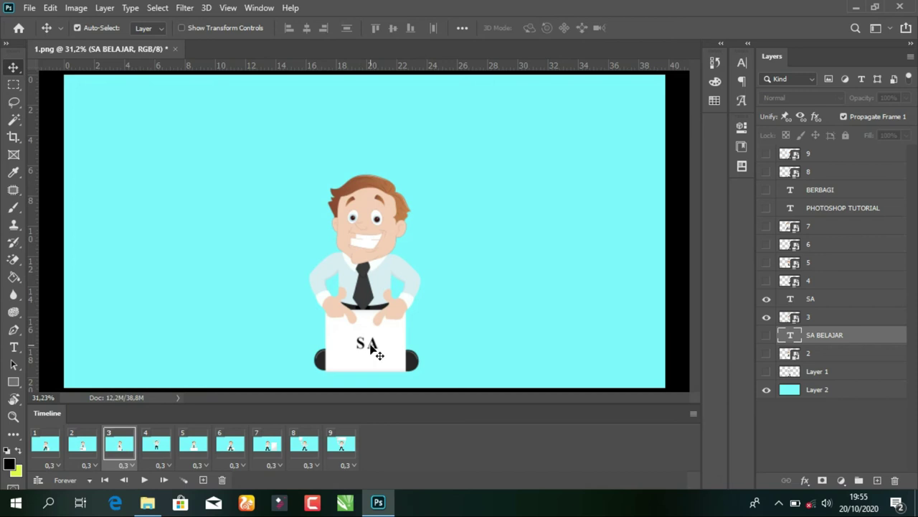
pyautogui.press('t')
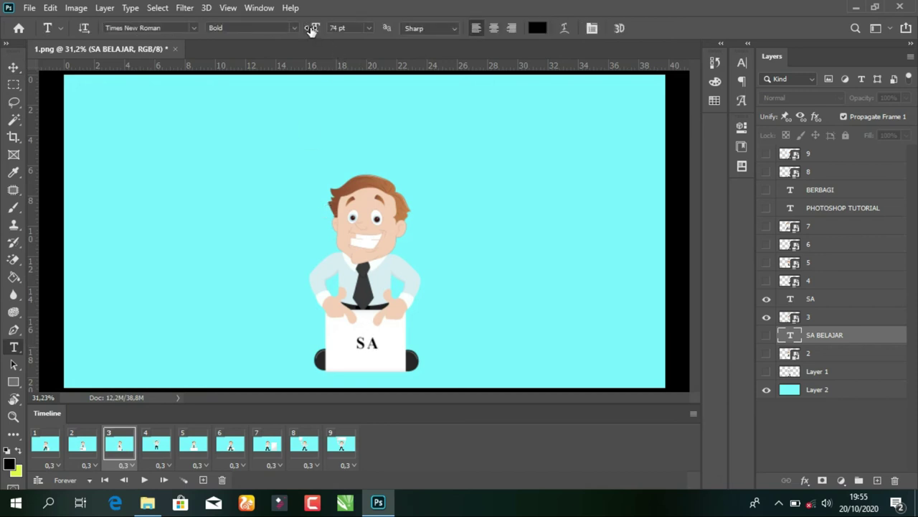
pyautogui.moveTo(311, 30)
pyautogui.mouseDown()
pyautogui.moveTo(327, 27)
pyautogui.moveTo(482, 159)
pyautogui.mouseUp()
pyautogui.click(803, 300)
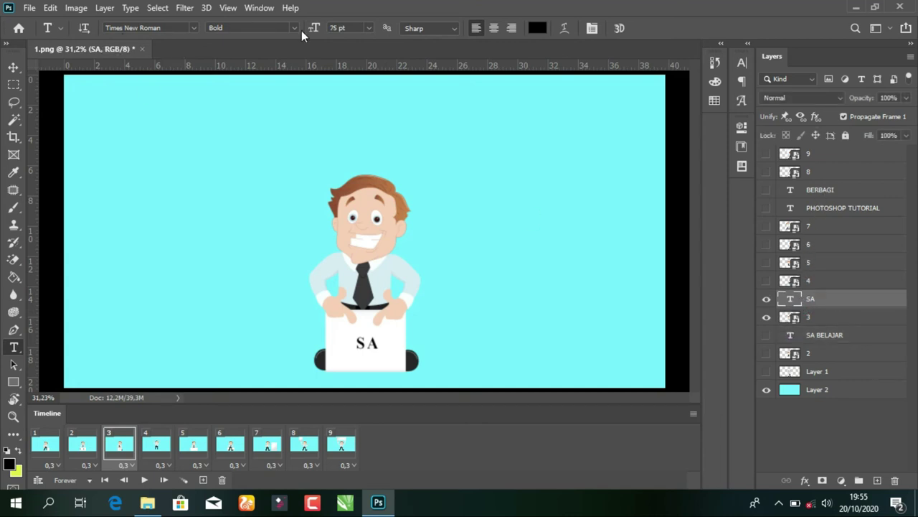
pyautogui.moveTo(310, 30); pyautogui.dragTo(316, 32)
pyautogui.click(13, 67)
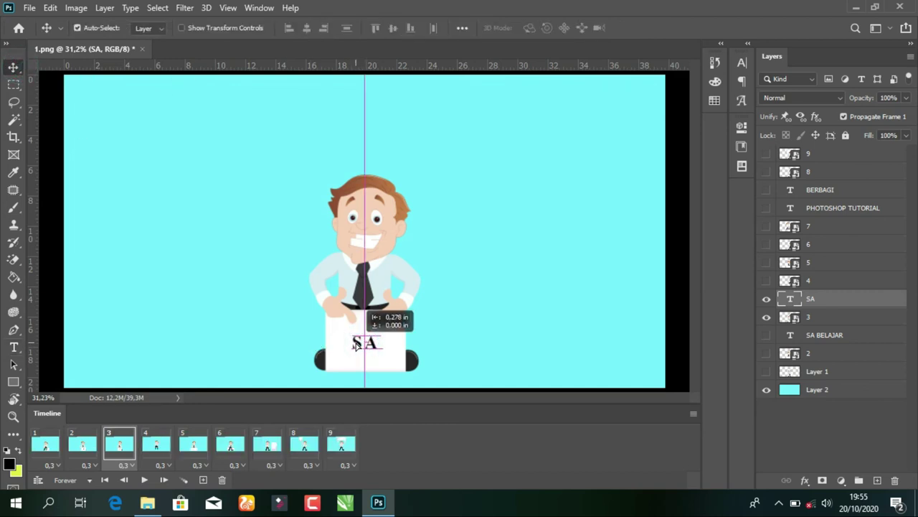
pyautogui.moveTo(371, 351); pyautogui.dragTo(367, 349)
# Reduce frame 2's SA BELAJAR text to 78 pt and nudge it slightly left
pyautogui.click(83, 446)
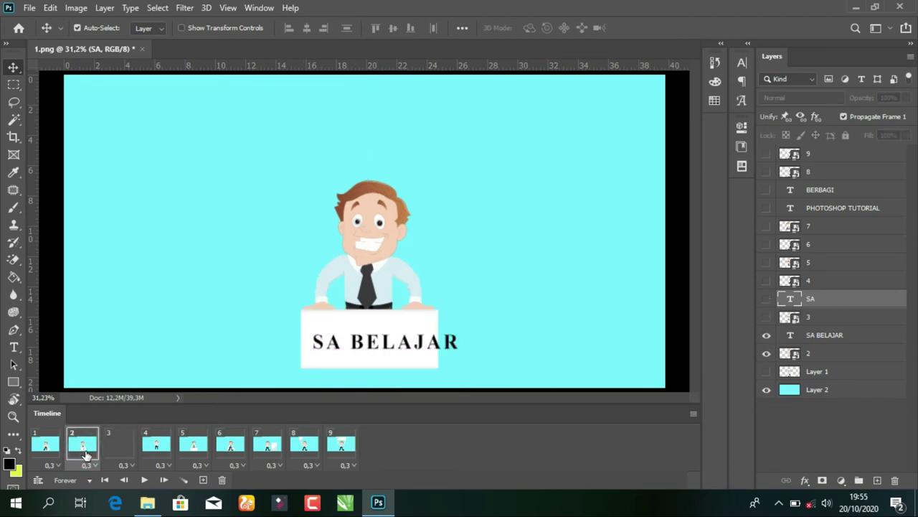
pyautogui.press('t')
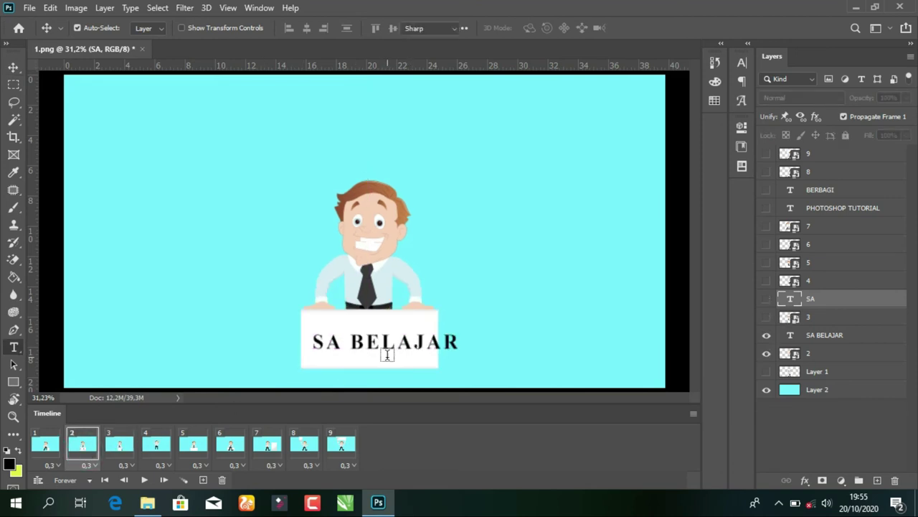
pyautogui.click(836, 337)
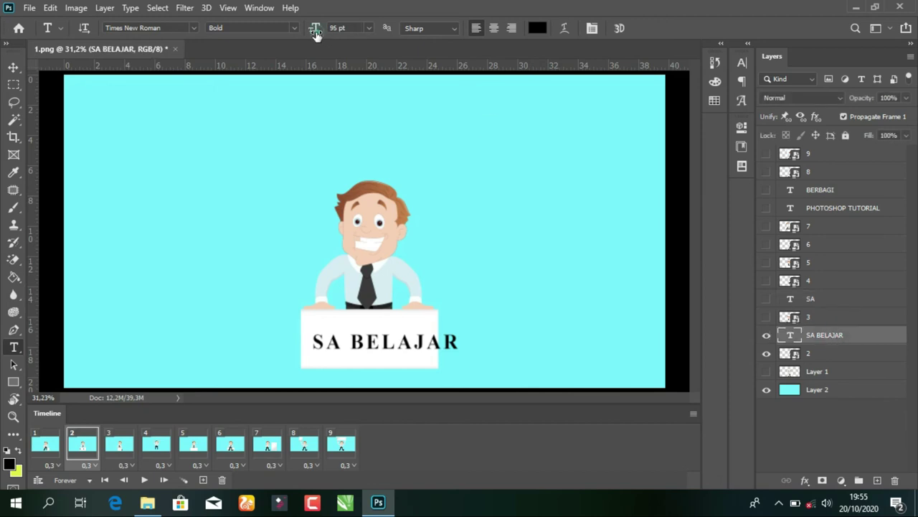
pyautogui.moveTo(315, 34); pyautogui.dragTo(309, 29)
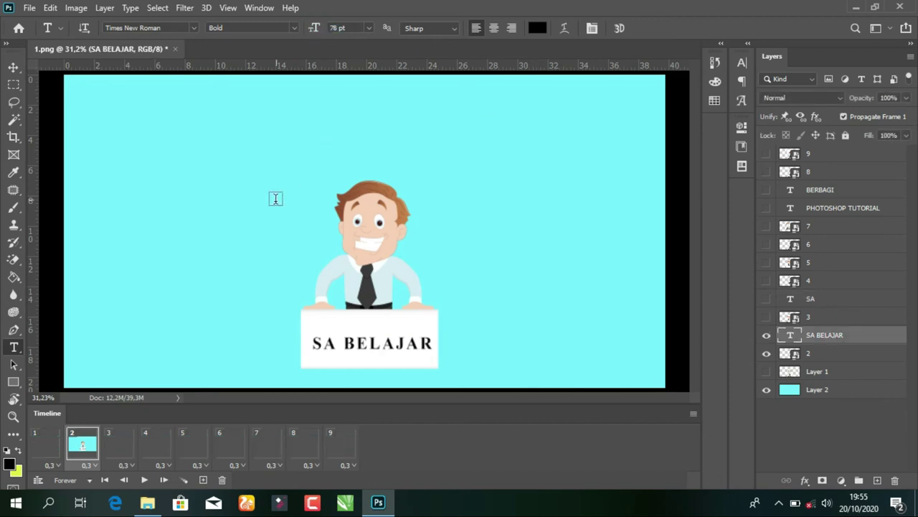
pyautogui.click(13, 67)
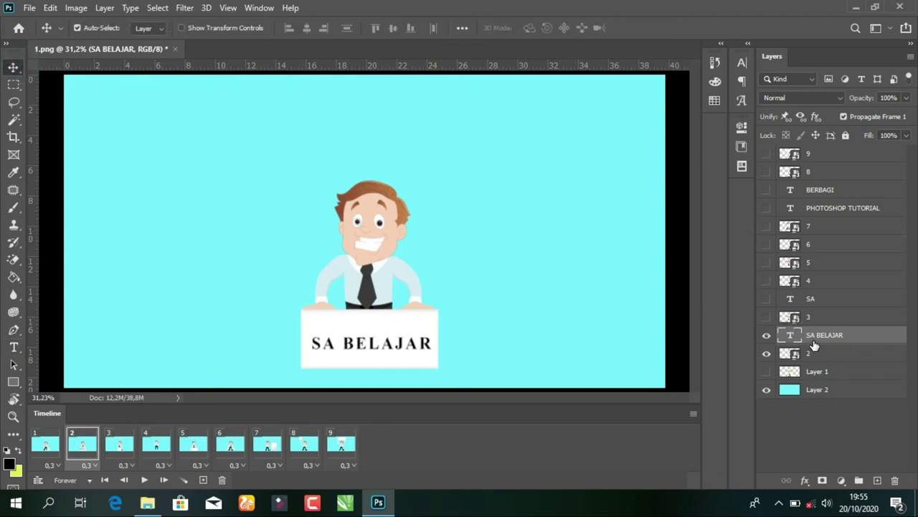
pyautogui.press('Left')
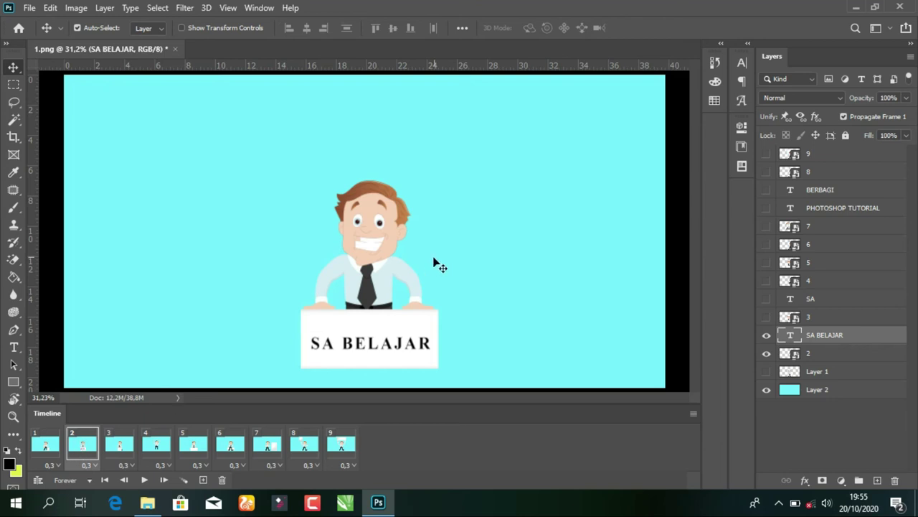
# Make the PHOTOSHOP TUTORIAL text visible on frame 7's board
pyautogui.click(270, 448)
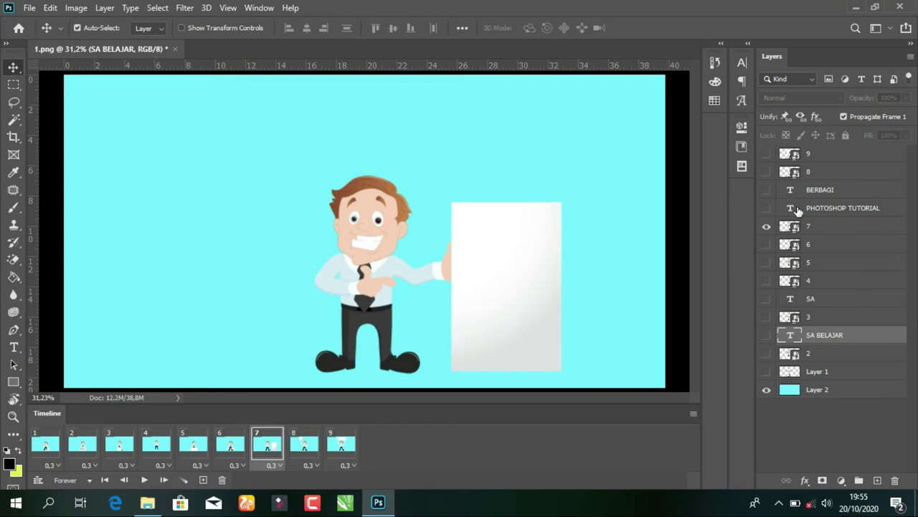
pyautogui.click(767, 208)
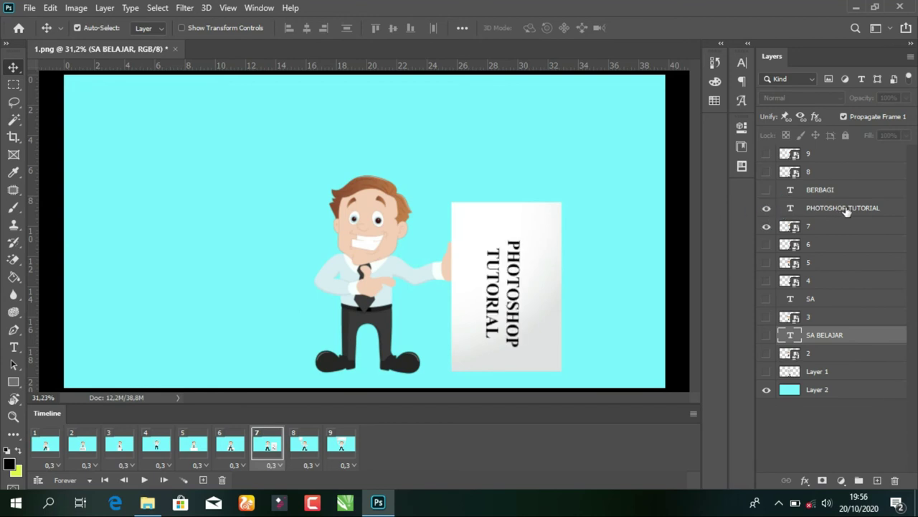
pyautogui.click(846, 210)
# On frame 5, place BERBAGI above layer 5, show it, and enlarge it to 92 pt
pyautogui.click(187, 448)
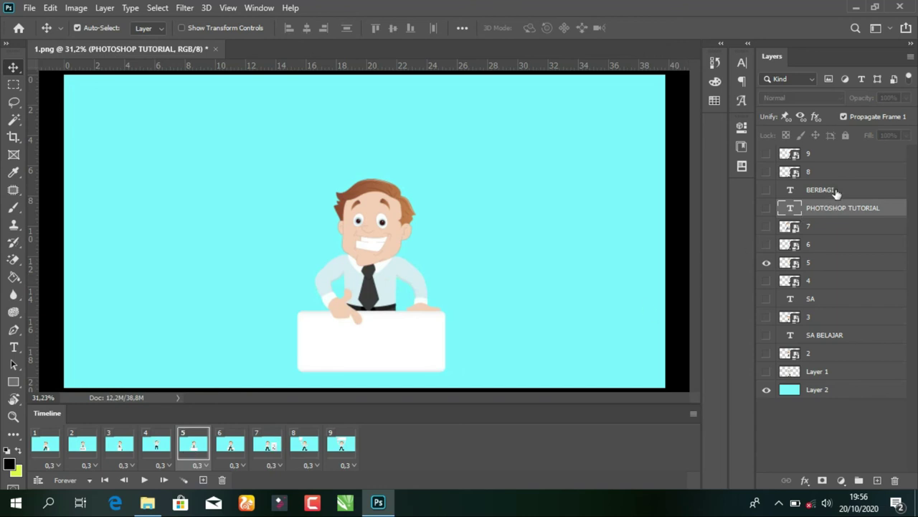
pyautogui.moveTo(836, 192); pyautogui.dragTo(818, 253)
pyautogui.click(767, 245)
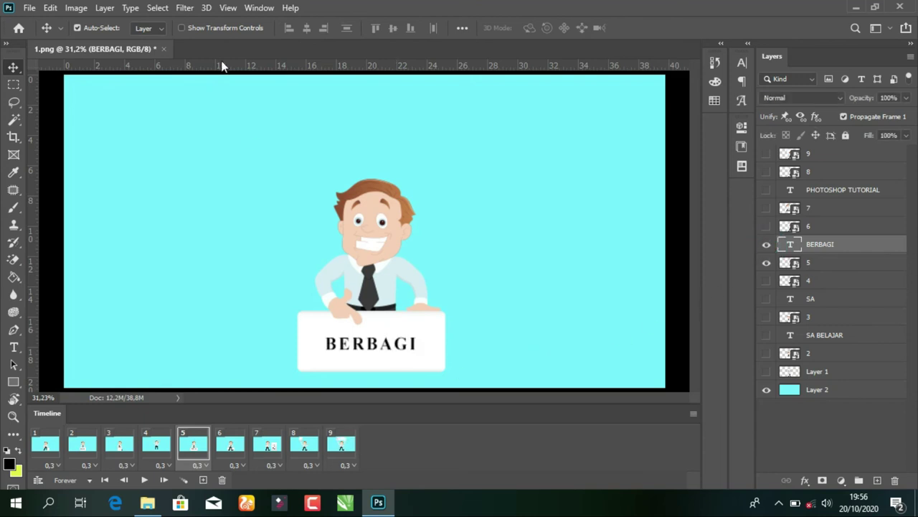
pyautogui.press('t')
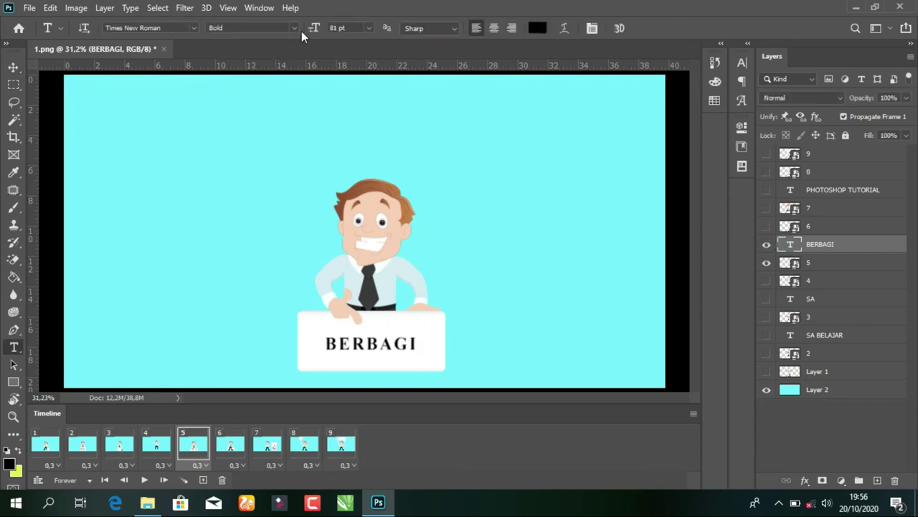
pyautogui.moveTo(311, 27); pyautogui.dragTo(321, 28)
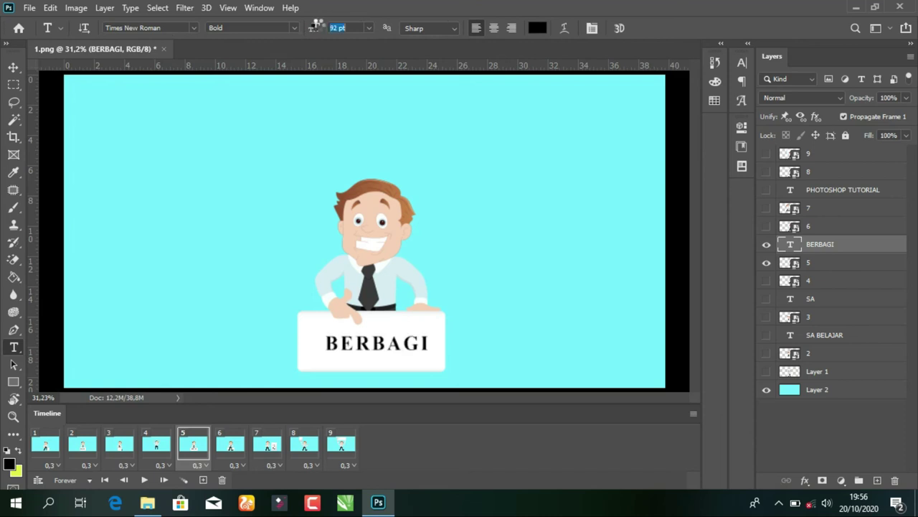
pyautogui.click(13, 68)
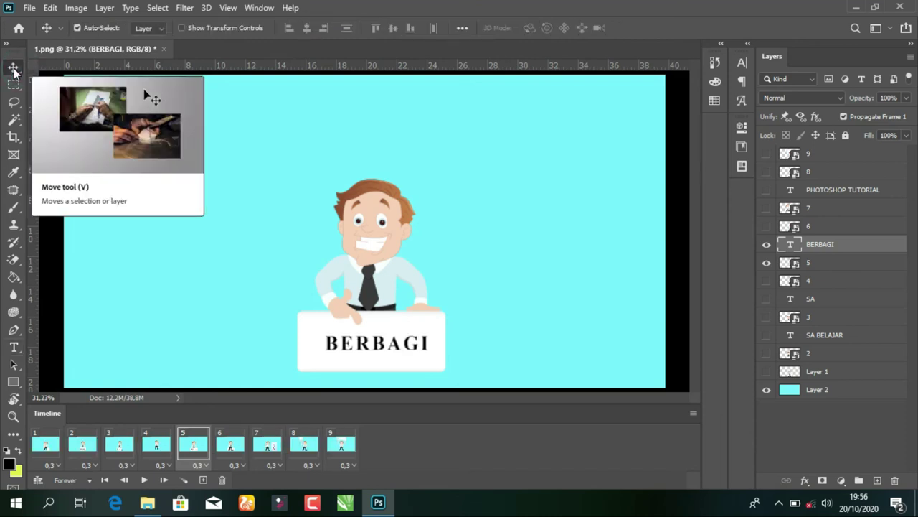
# Play the animation from frame 1, stop it, and land on frame 9's blank sign
pyautogui.click(47, 451)
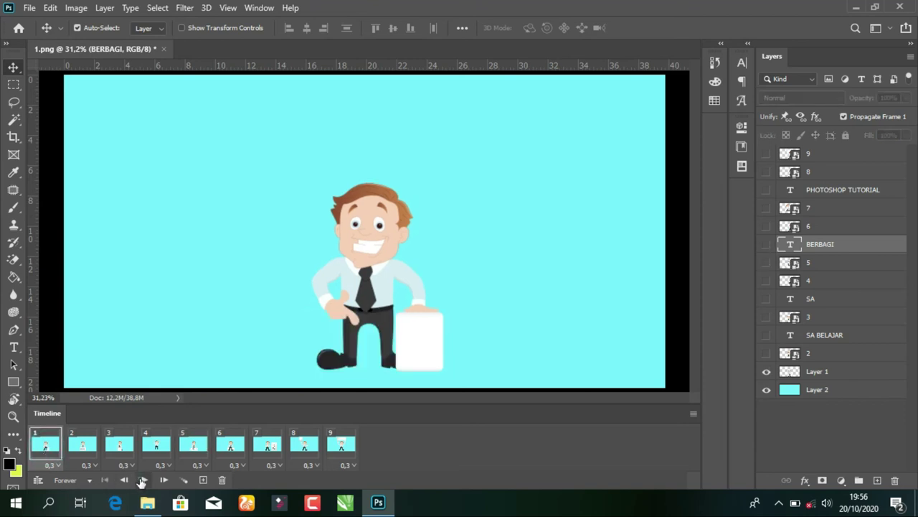
pyautogui.click(142, 480)
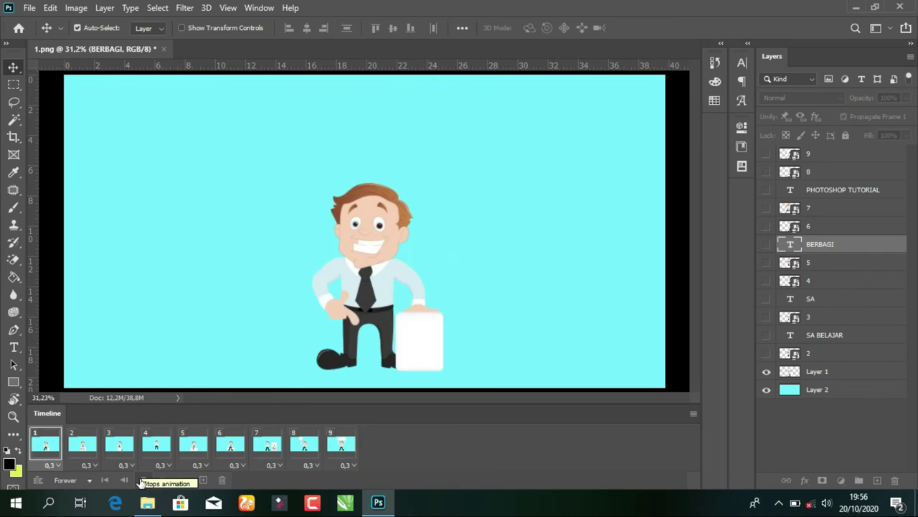
pyautogui.click(143, 481)
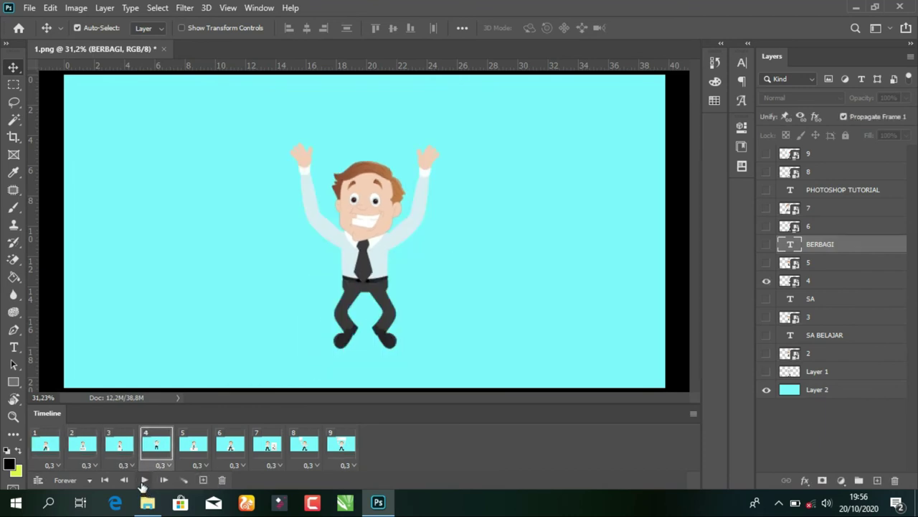
pyautogui.click(335, 446)
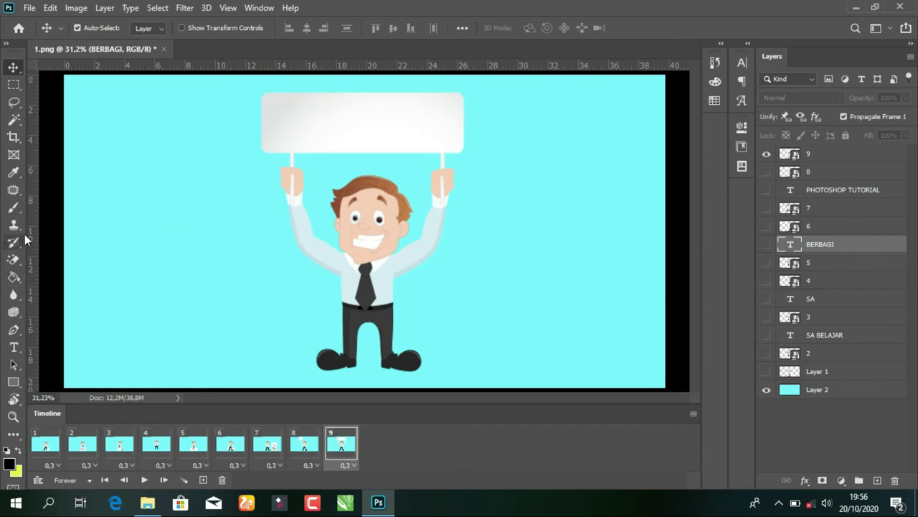
# Add a new SA text layer on the sign and move it above layer 9
pyautogui.click(14, 346)
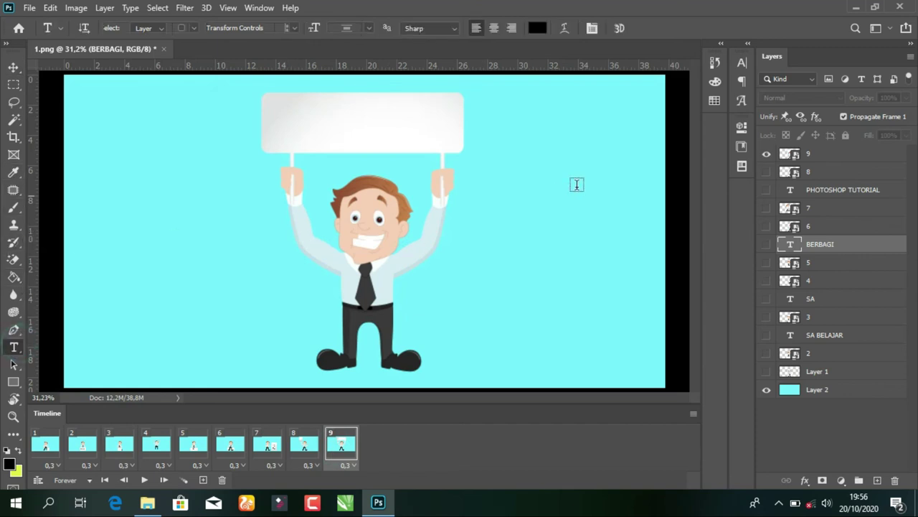
pyautogui.click(310, 127)
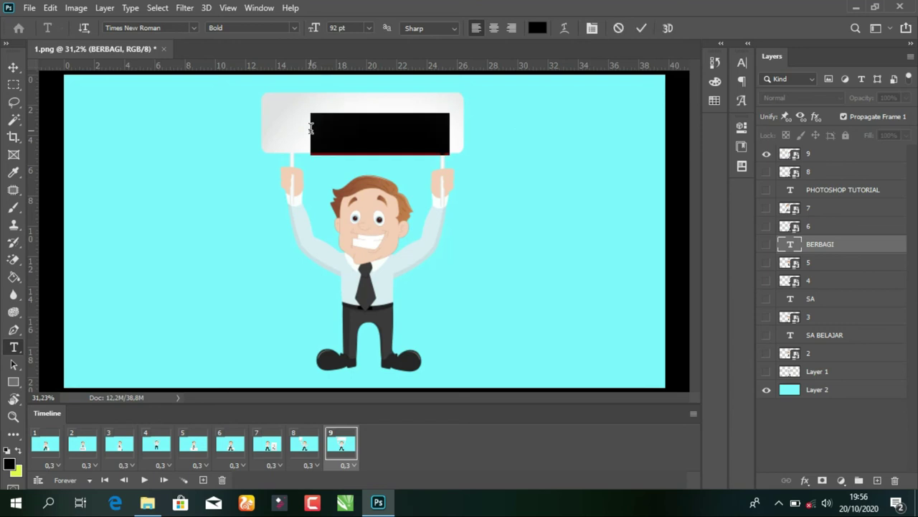
pyautogui.write('S')
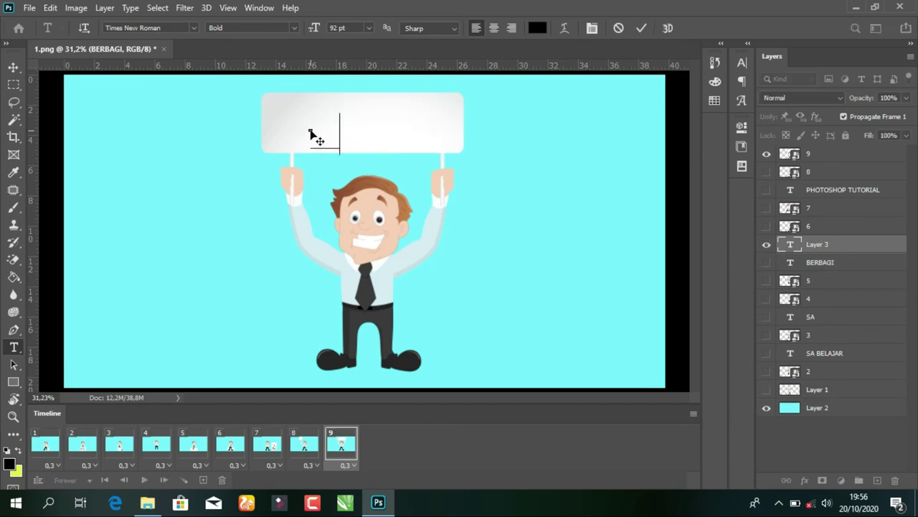
pyautogui.hotkey('ctrl', 'a')
pyautogui.click(823, 163)
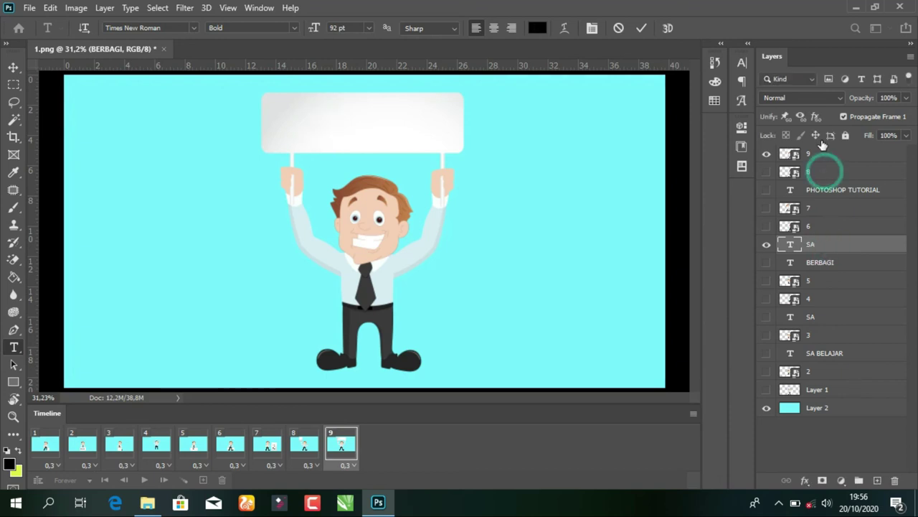
pyautogui.moveTo(795, 254); pyautogui.dragTo(807, 148)
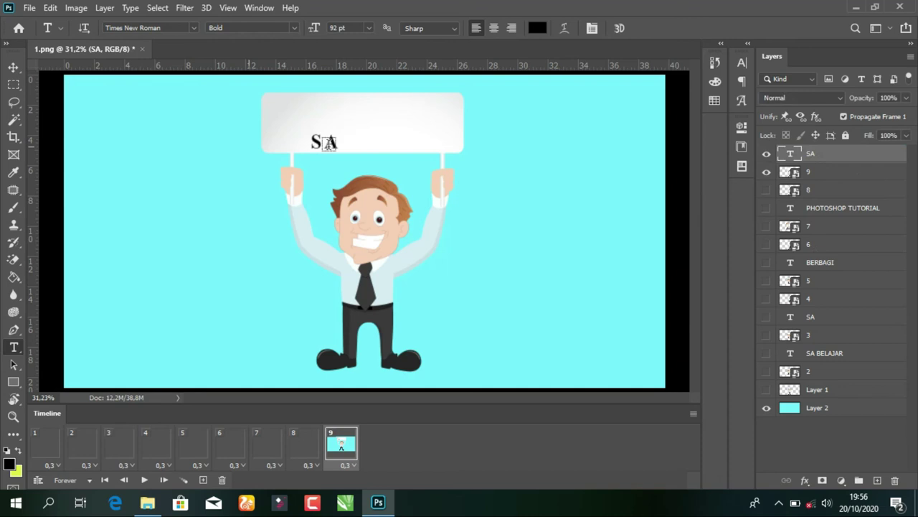
# Extend the text to SAB TUTORIAL and position it on the sign
pyautogui.click(326, 137)
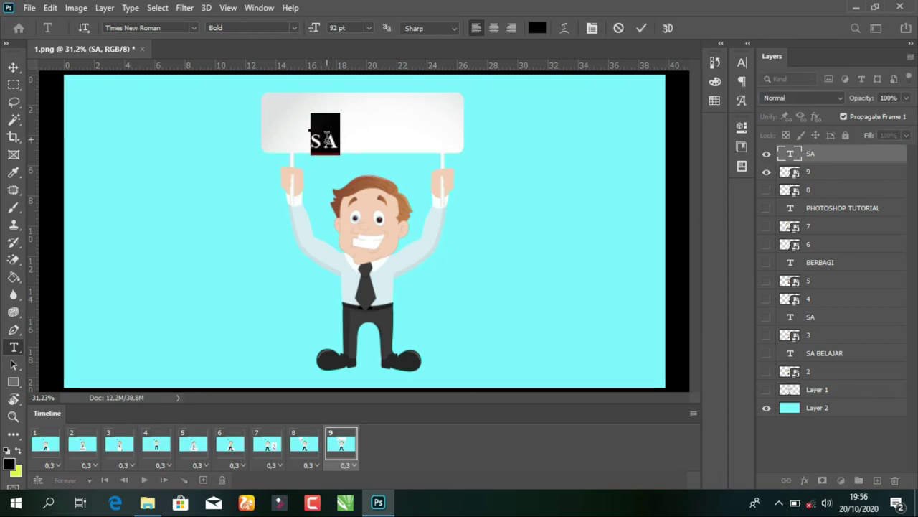
pyautogui.write('B TU')
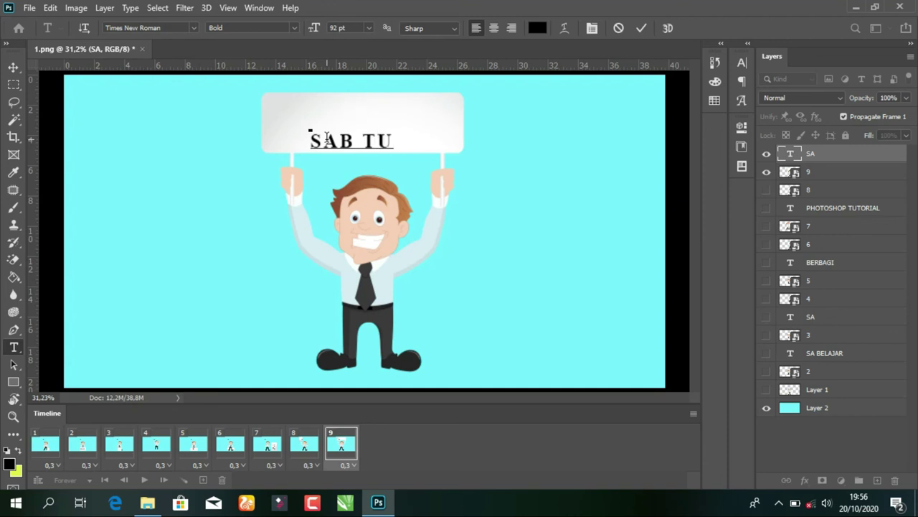
pyautogui.write('TORIAL')
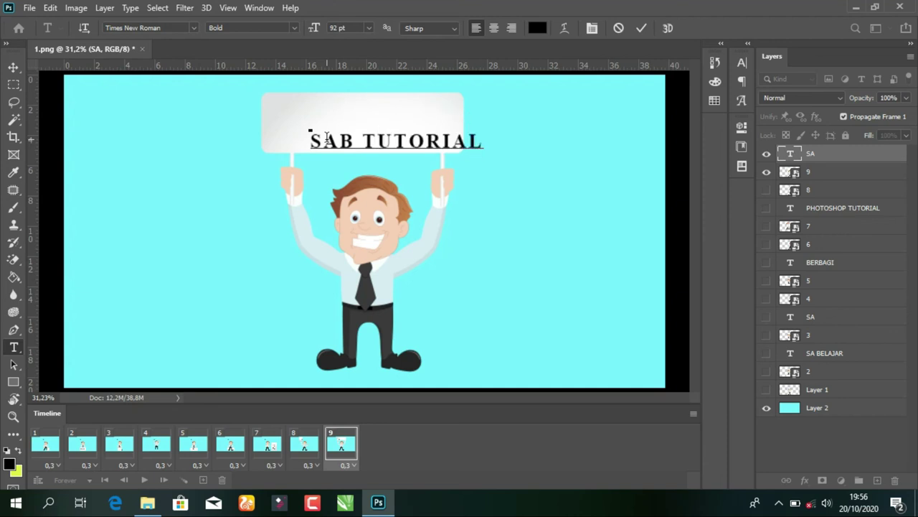
pyautogui.click(13, 66)
pyautogui.moveTo(355, 140); pyautogui.dragTo(312, 107)
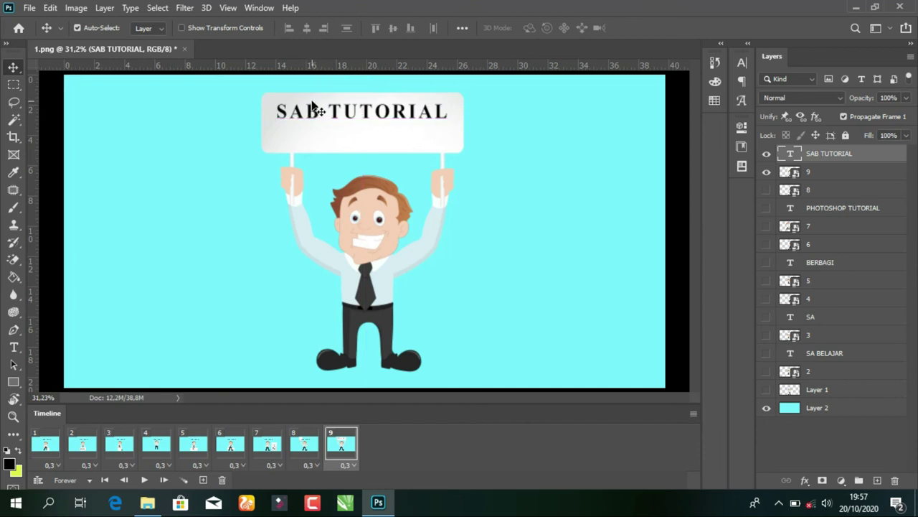
# Create a new text layer with tracking 0, leading Auto, and baseline shift 0 pt
pyautogui.press('t')
pyautogui.click(197, 215)
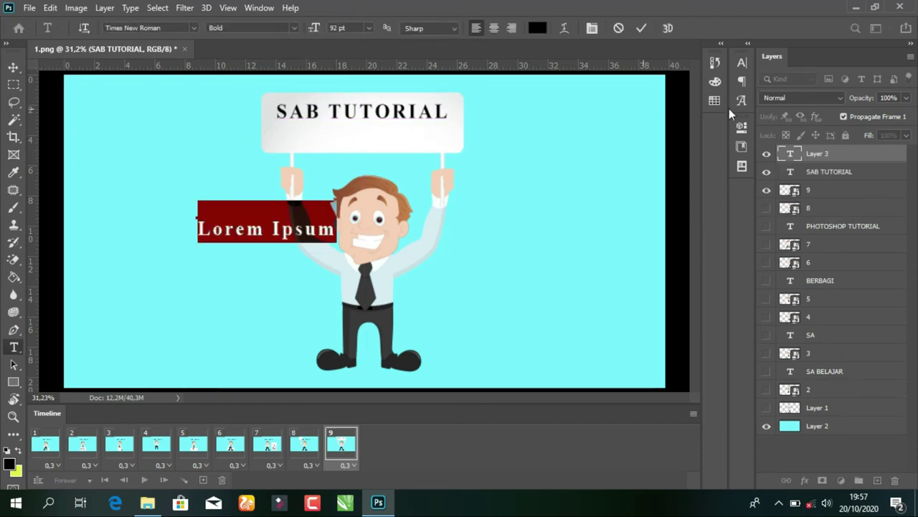
pyautogui.click(742, 81)
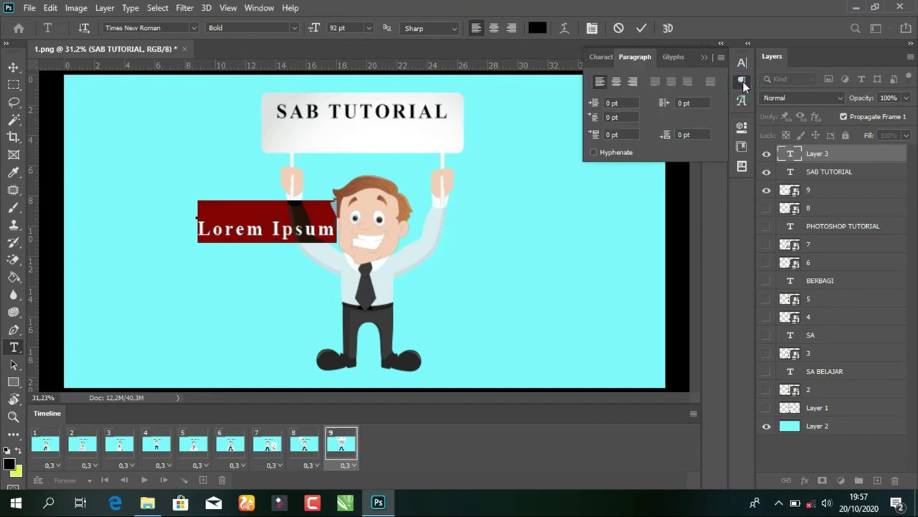
pyautogui.click(599, 57)
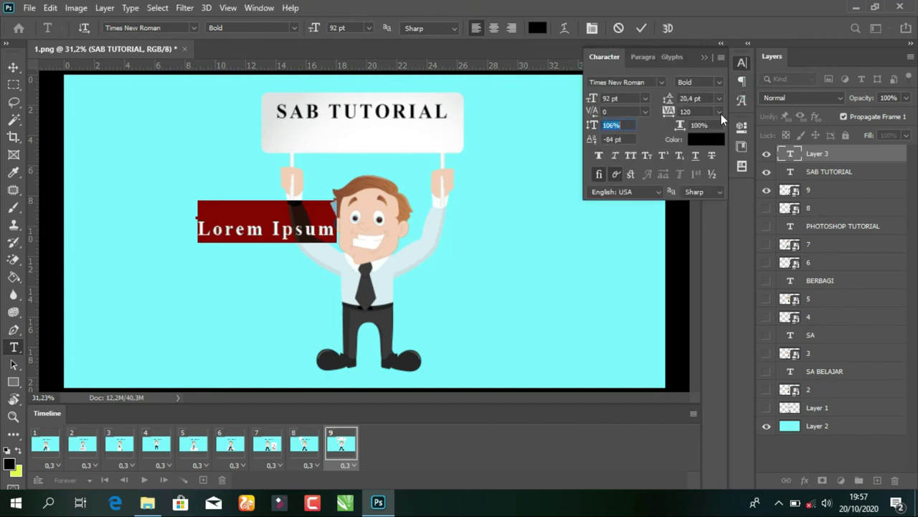
pyautogui.click(719, 112)
pyautogui.click(695, 192)
pyautogui.click(718, 98)
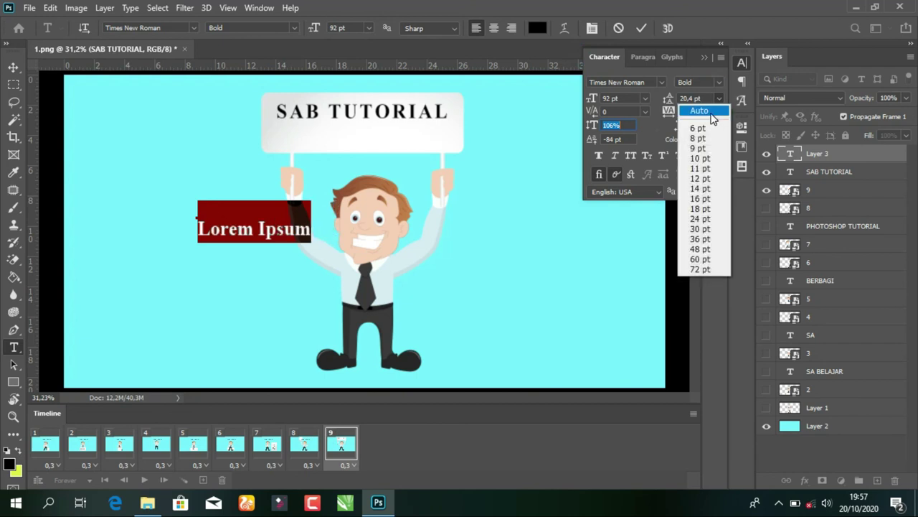
pyautogui.click(706, 128)
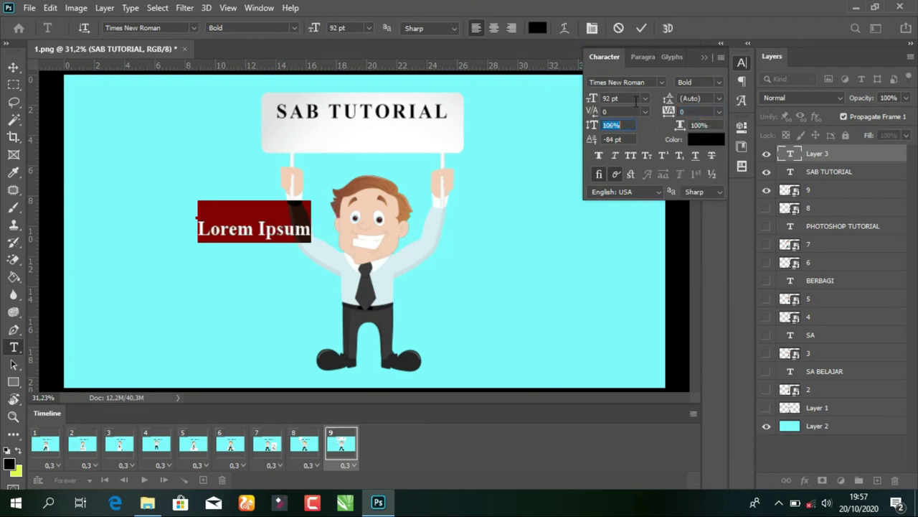
pyautogui.click(231, 227)
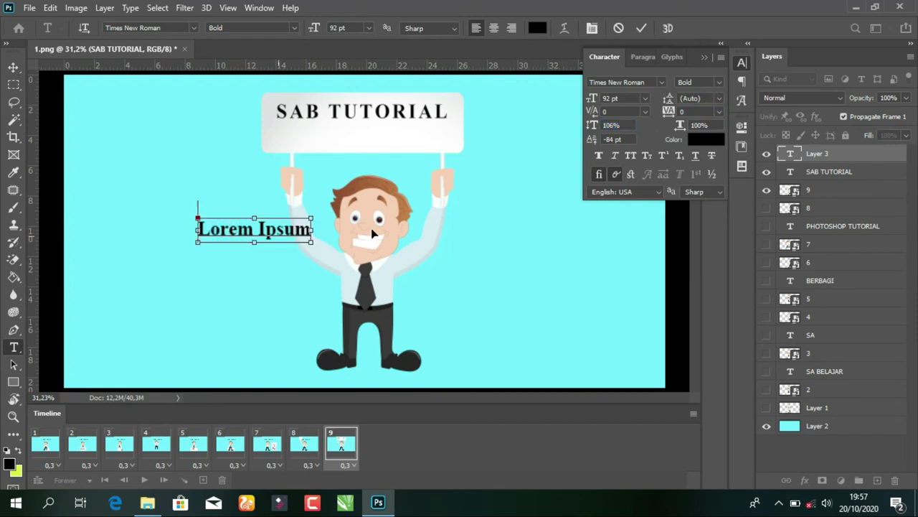
pyautogui.hotkey('ctrl', 'a')
pyautogui.click(596, 141)
pyautogui.press('Return')
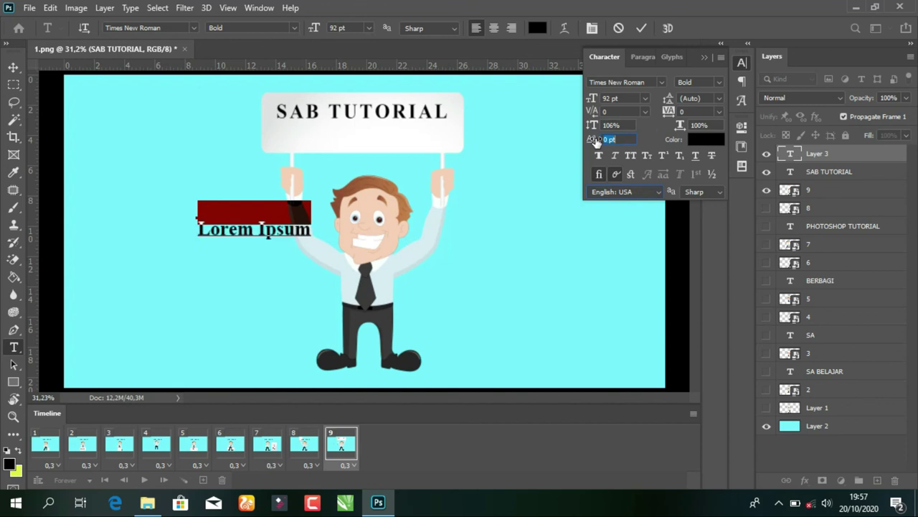
# Enter 'Adobe Photoshop | Animasi' at 56 pt and move it under SAB TUTORIAL
pyautogui.click(294, 213)
pyautogui.hotkey('ctrl', 'a')
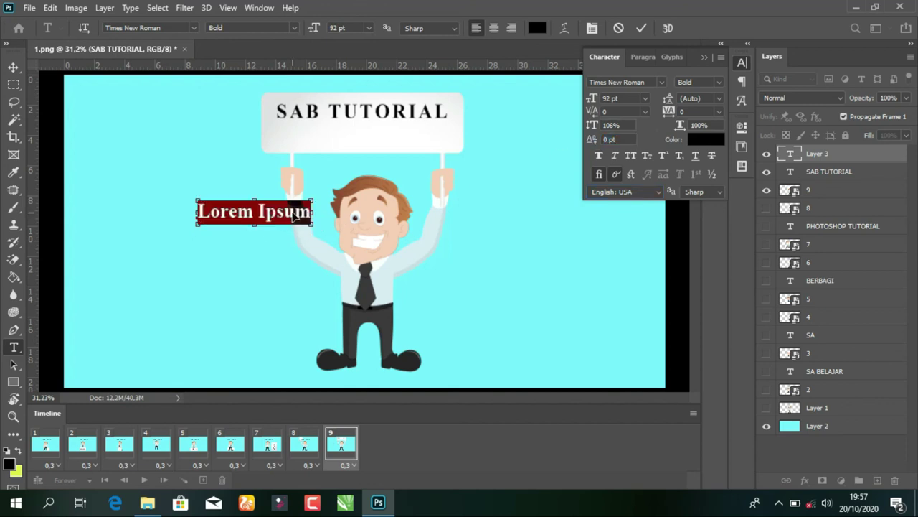
pyautogui.write('a')
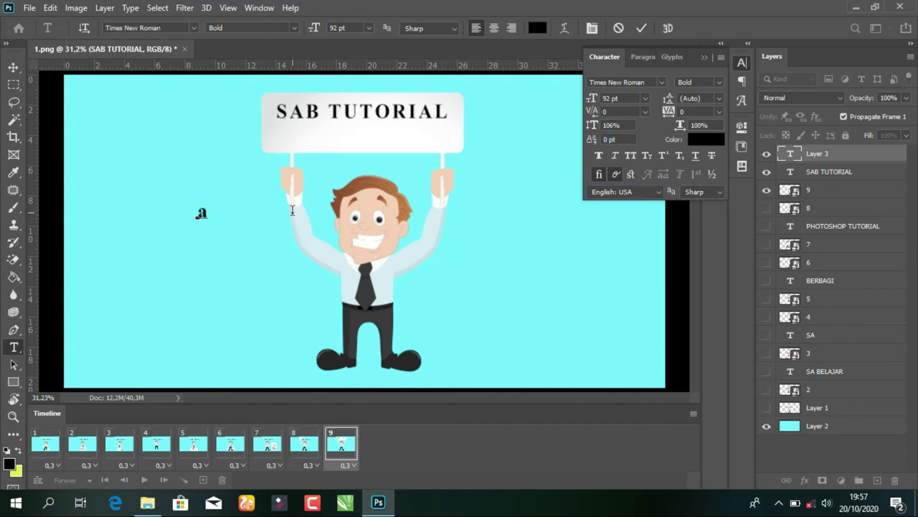
pyautogui.write('d')
pyautogui.write('be')
pyautogui.press('Delete')
pyautogui.press('Delete')
pyautogui.press('Delete')
pyautogui.write('obe Photoshop | ')
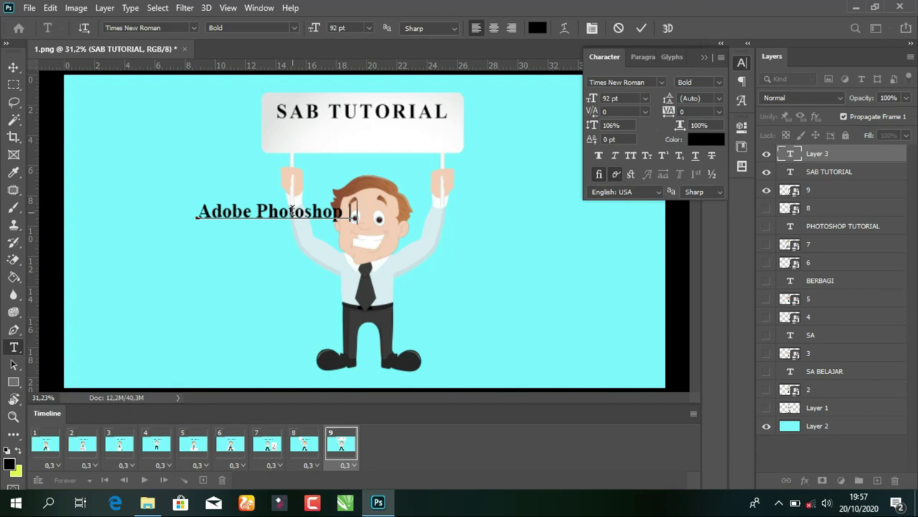
pyautogui.write('Animasi')
pyautogui.hotkey('ctrl', 'a')
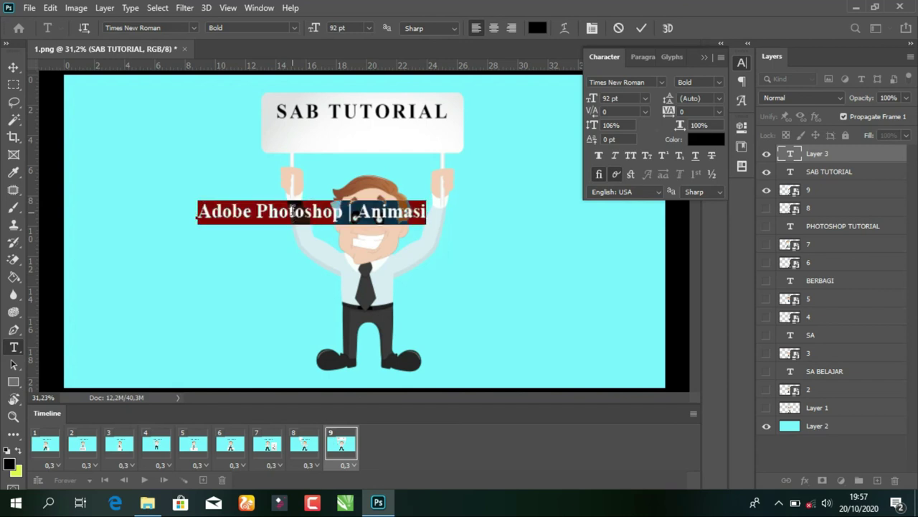
pyautogui.moveTo(316, 29); pyautogui.dragTo(291, 44)
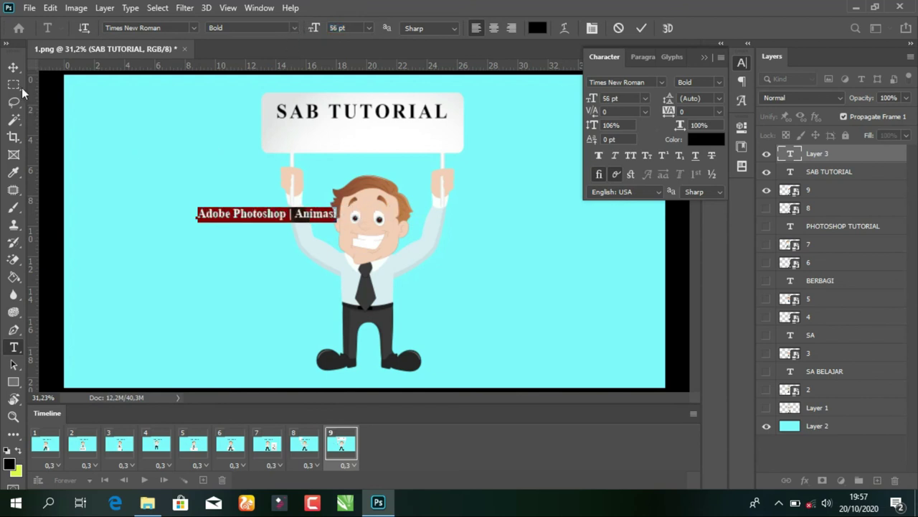
pyautogui.click(13, 67)
pyautogui.moveTo(260, 215); pyautogui.dragTo(337, 137)
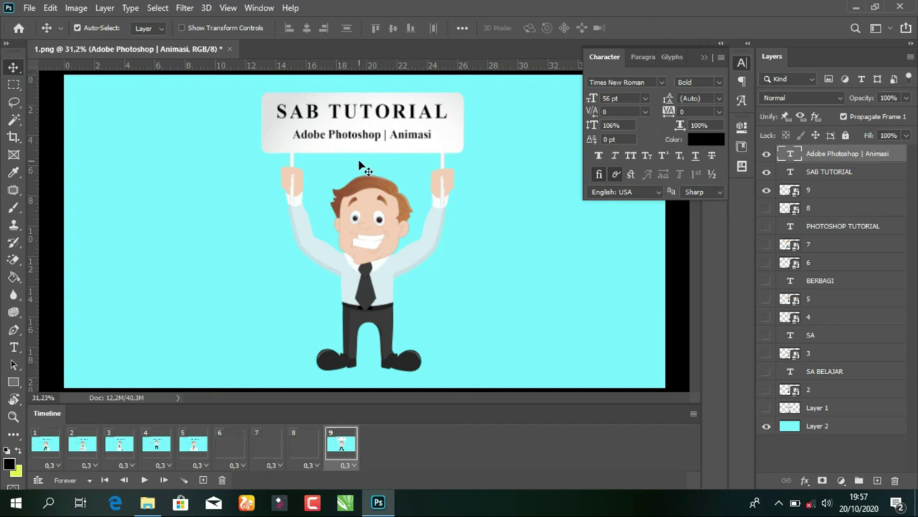
pyautogui.click(700, 56)
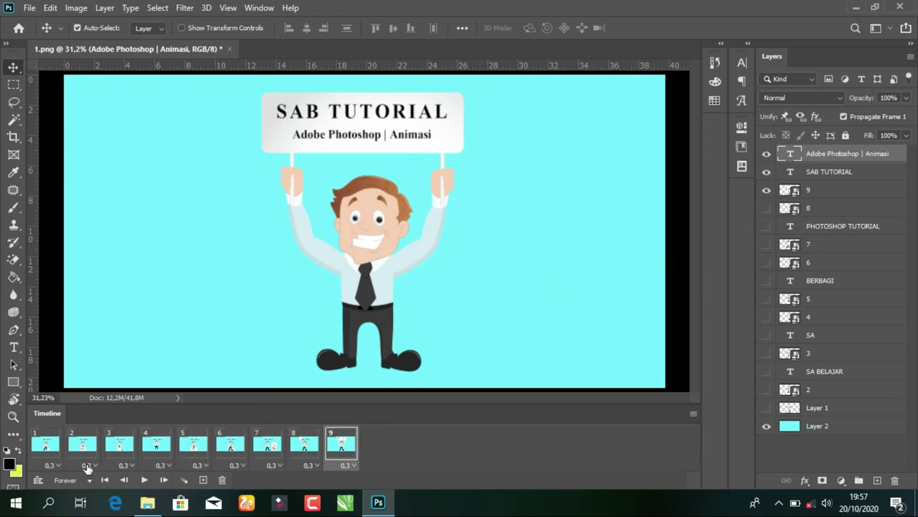
# Hide the 'Adobe Photoshop | Animasi' and 'SAB TUTORIAL' text layers in frame 1
pyautogui.click(54, 450)
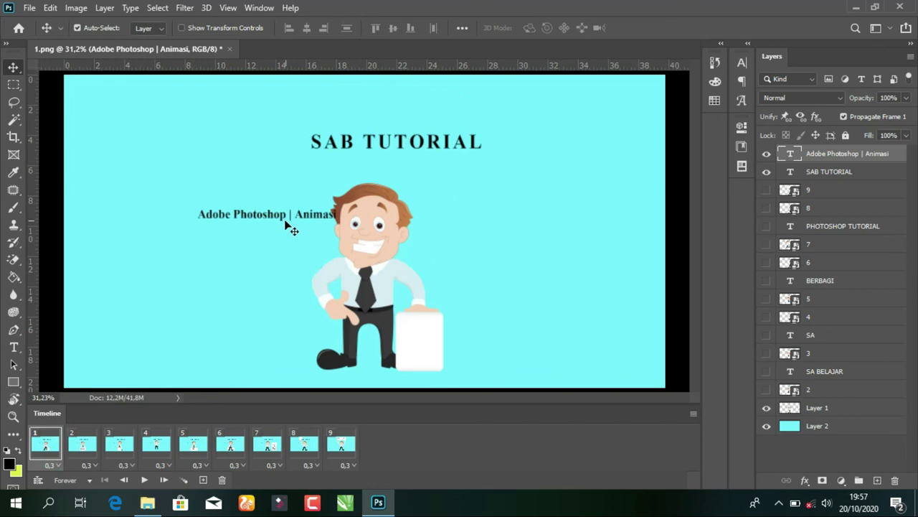
pyautogui.click(766, 153)
pyautogui.click(766, 172)
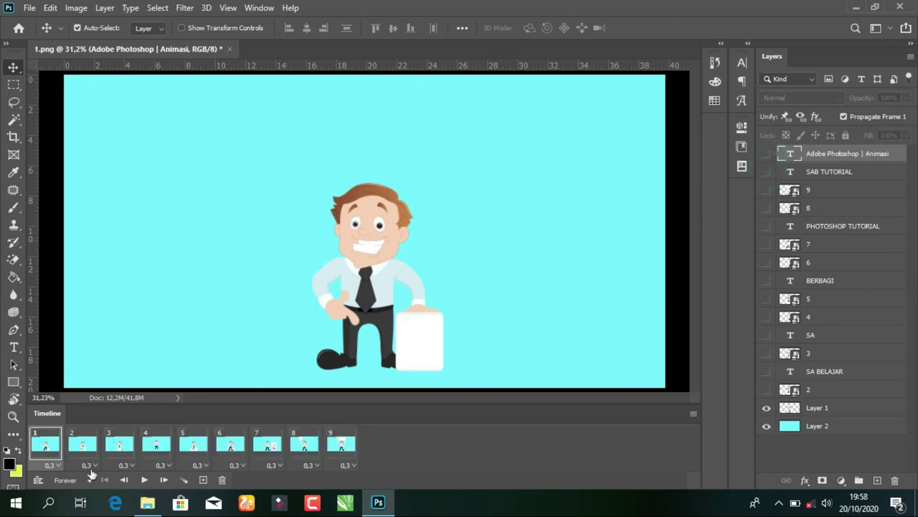
# Show both title text layers in frame 9, then select frame 8
pyautogui.click(345, 450)
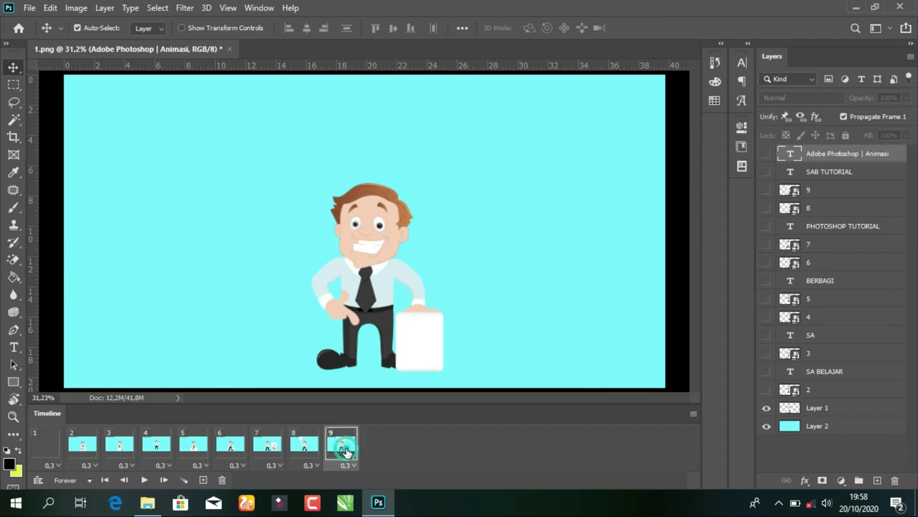
pyautogui.click(766, 153)
pyautogui.click(766, 171)
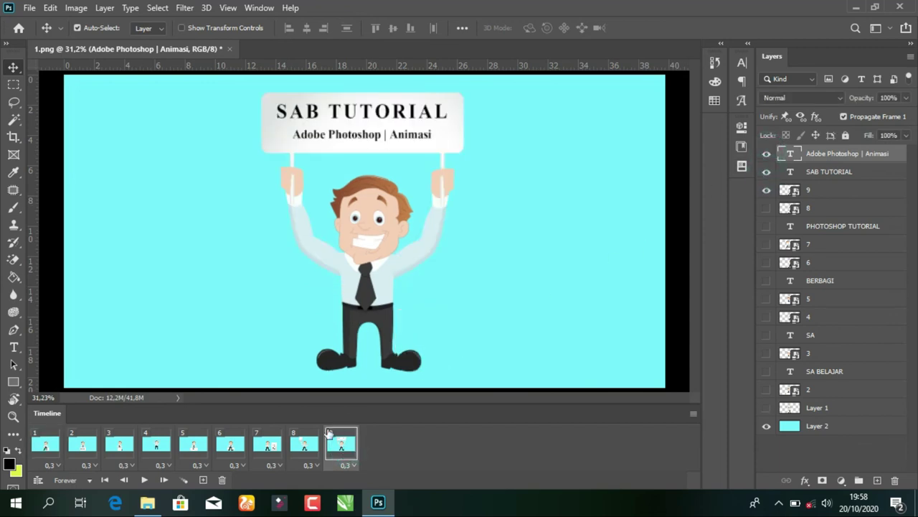
pyautogui.click(313, 445)
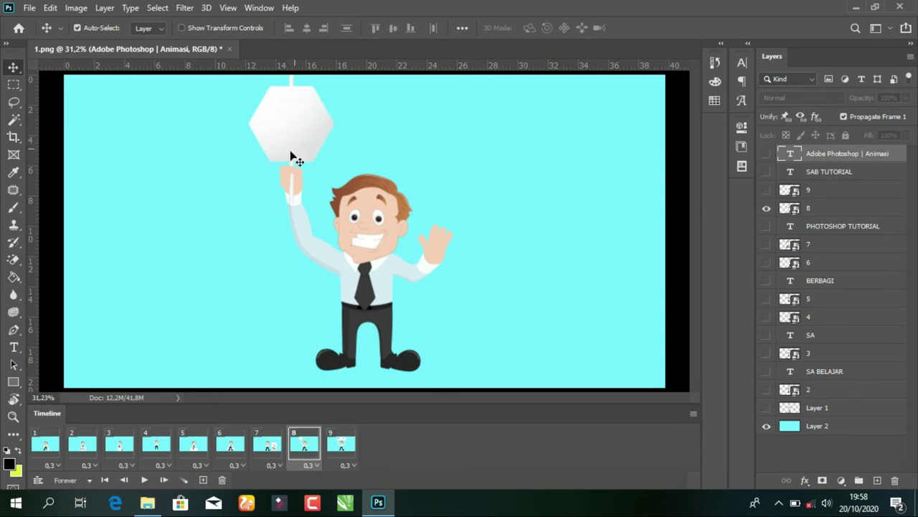
# Add an 'ADOBE PS' text layer above layer 8 on frame 8's hexagon sign
pyautogui.click(818, 213)
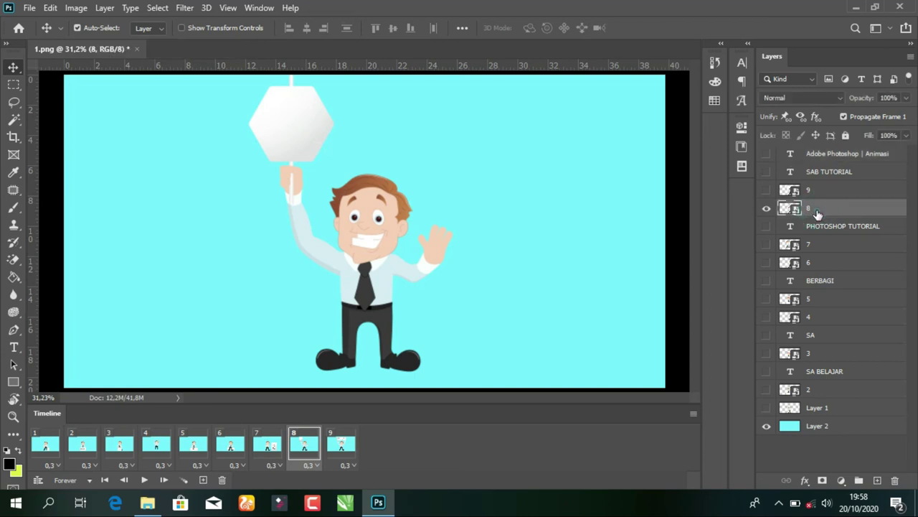
pyautogui.click(13, 346)
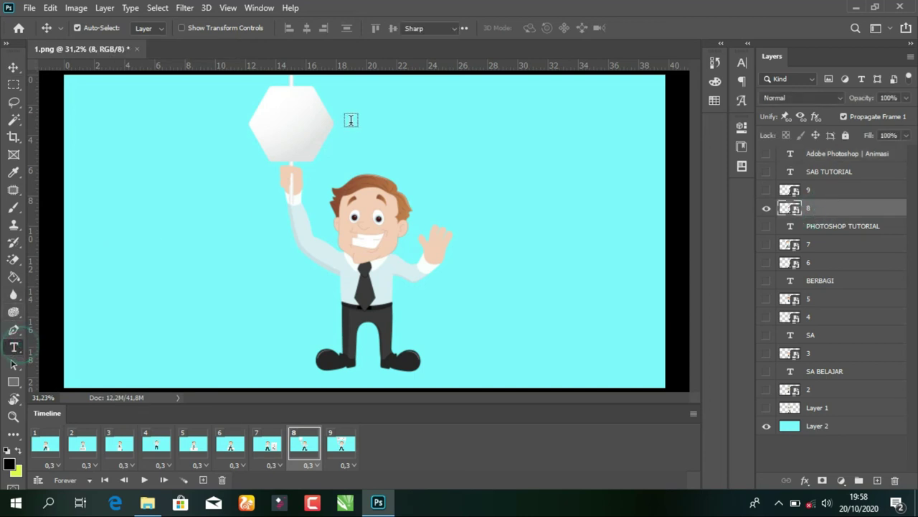
pyautogui.click(278, 134)
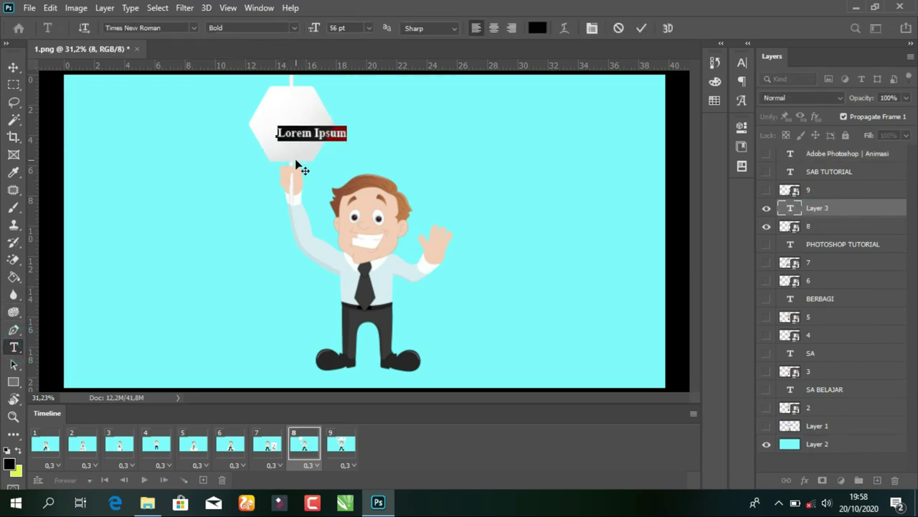
pyautogui.write('as')
pyautogui.hotkey('ctrl', 'a')
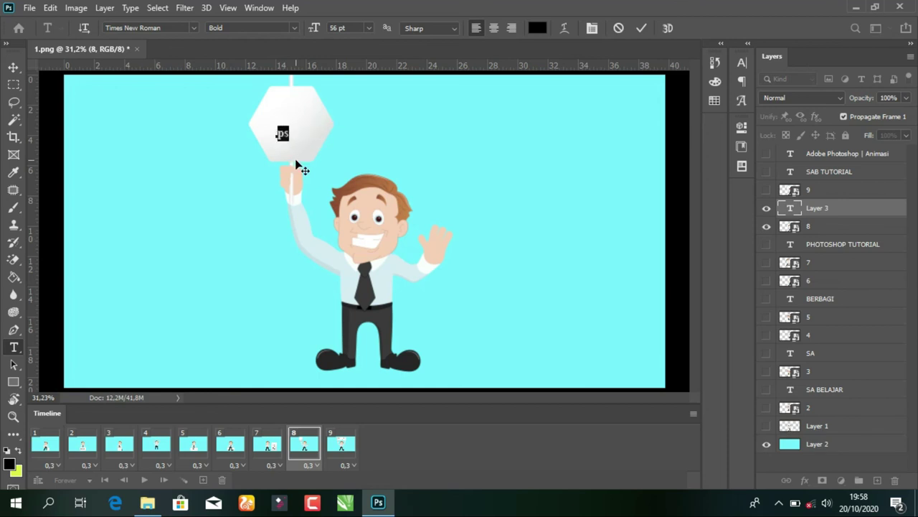
pyautogui.hotkey('ctrl', 'shift', 'k')
pyautogui.write('ADOBE')
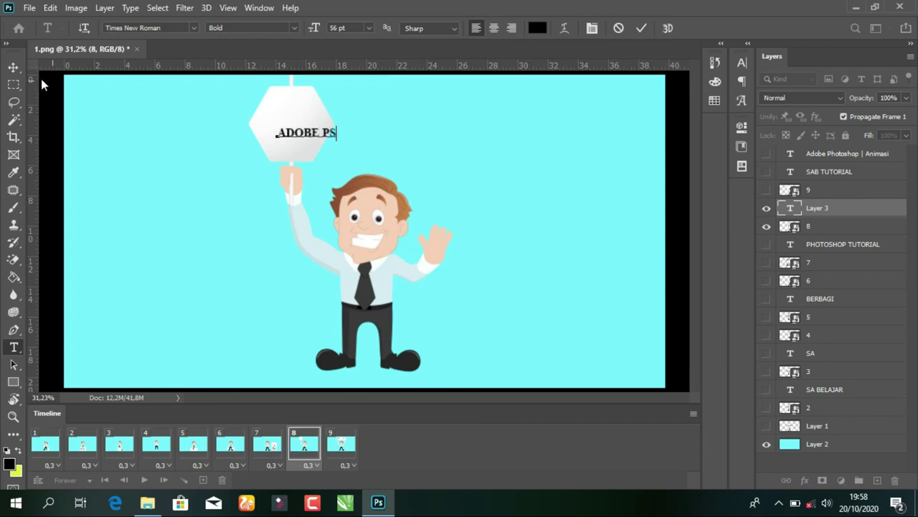
pyautogui.click(13, 66)
pyautogui.moveTo(287, 135); pyautogui.dragTo(273, 125)
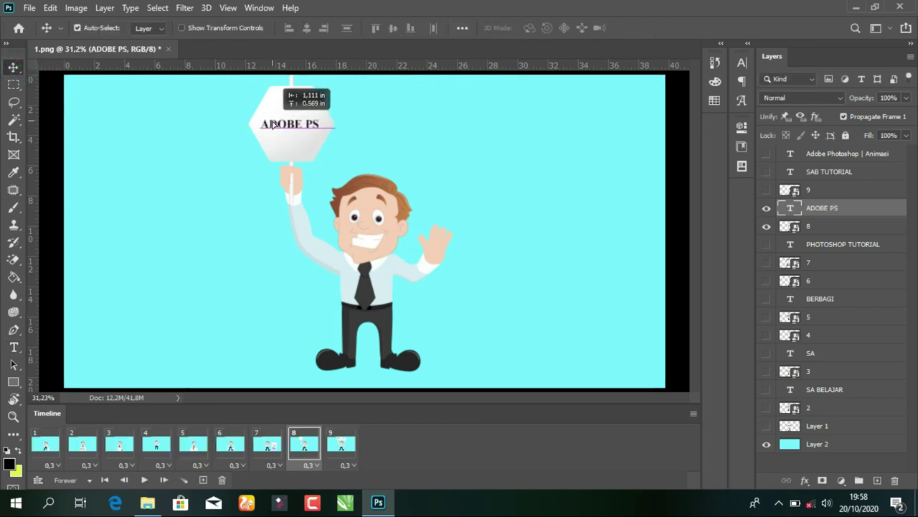
# Put PS on its own line at 138 pt, centre both lines, and centre it on the hexagon
pyautogui.press('t')
pyautogui.click(304, 123)
pyautogui.press('Return')
pyautogui.doubleClick(270, 139)
pyautogui.moveTo(310, 32); pyautogui.dragTo(367, 36)
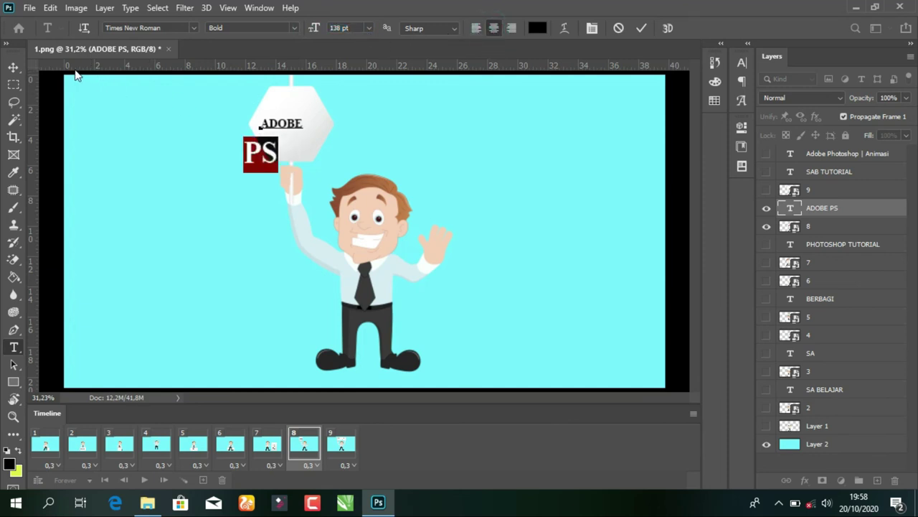
pyautogui.doubleClick(300, 122)
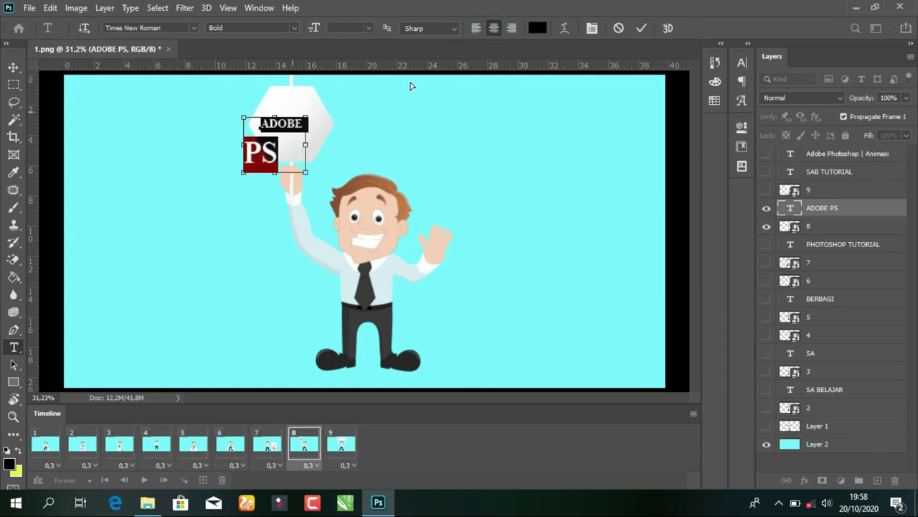
pyautogui.click(495, 28)
pyautogui.click(14, 69)
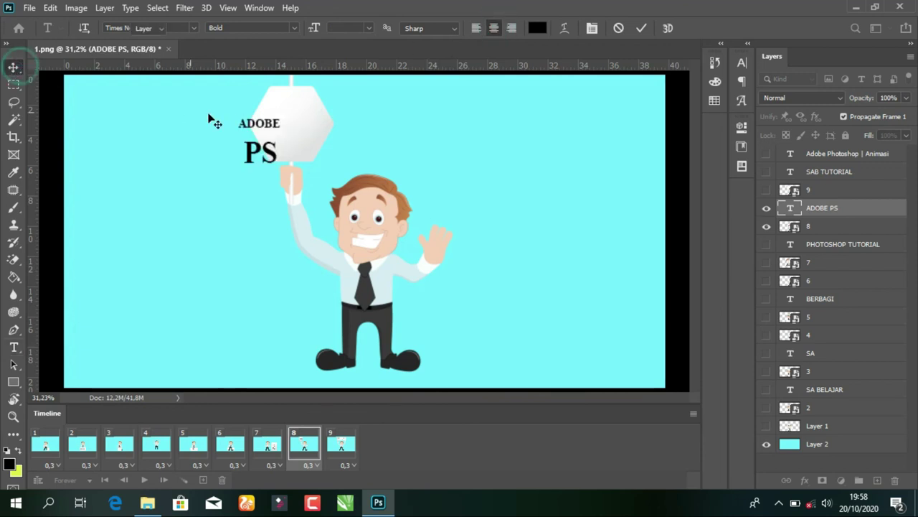
pyautogui.moveTo(267, 124); pyautogui.dragTo(276, 112)
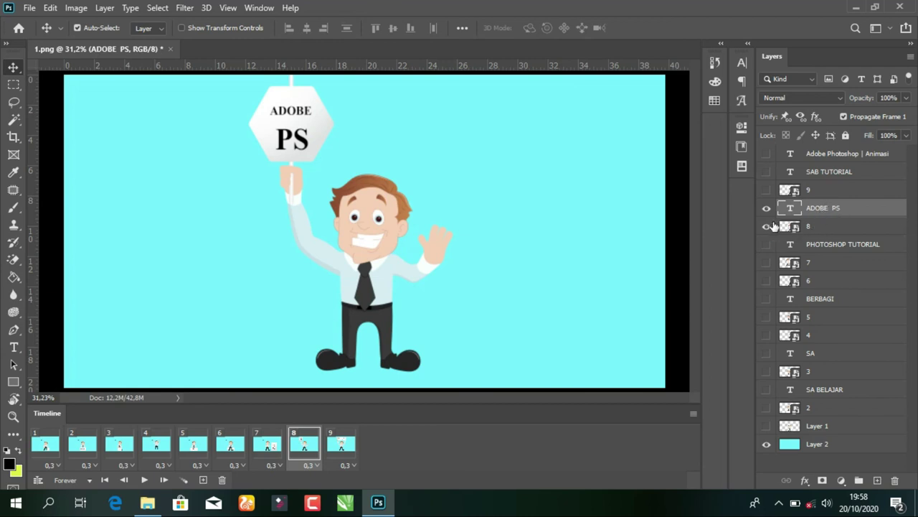
# Hide the ADOBE PS text layer in frame 1
pyautogui.click(52, 445)
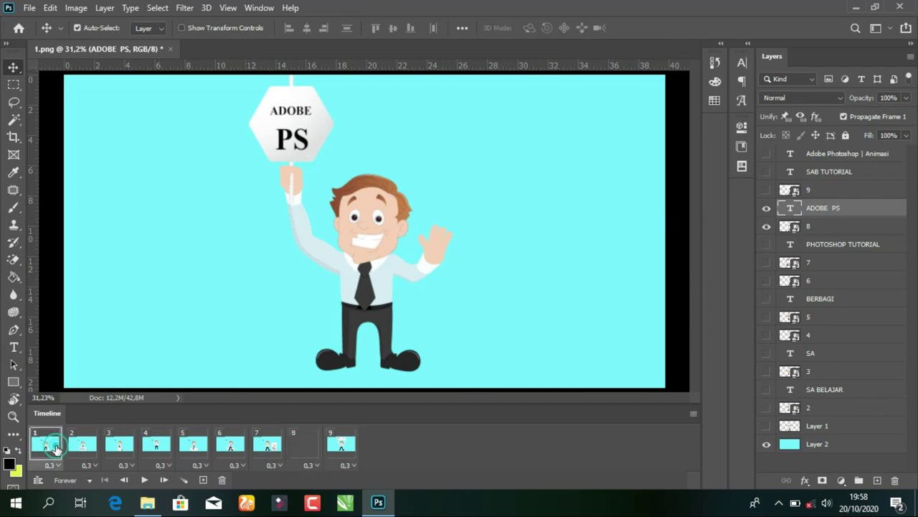
pyautogui.click(767, 209)
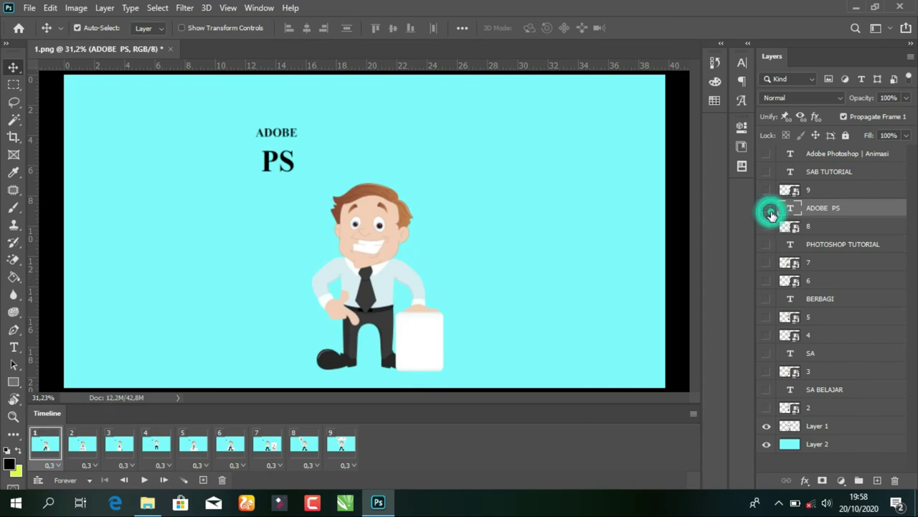
pyautogui.click(39, 446)
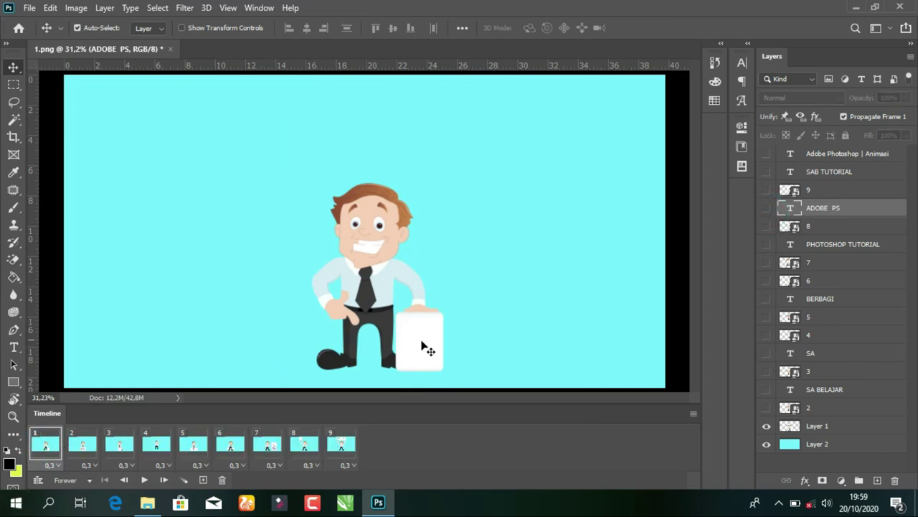
# Write AYO at 68 pt on the white card and stack its layer just above Layer 1
pyautogui.click(13, 347)
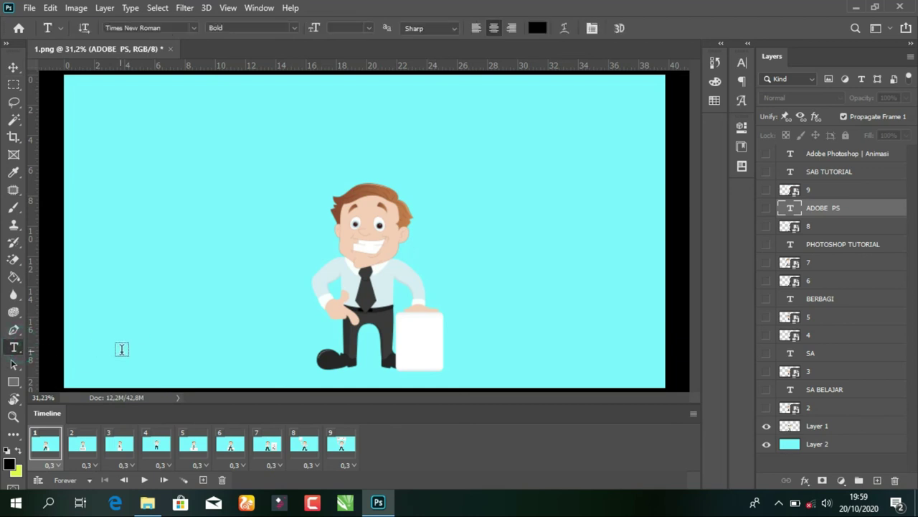
pyautogui.click(417, 338)
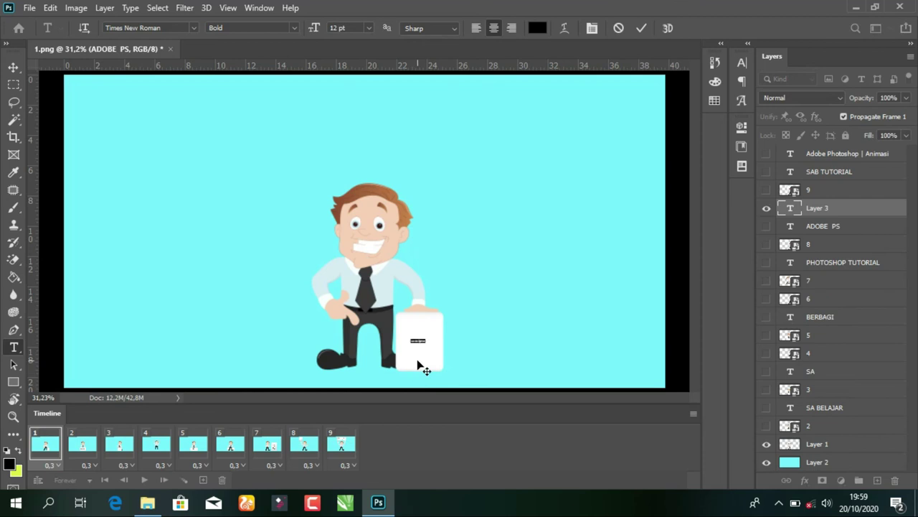
pyautogui.hotkey('ctrl', 'a')
pyautogui.moveTo(315, 27); pyautogui.dragTo(355, 29)
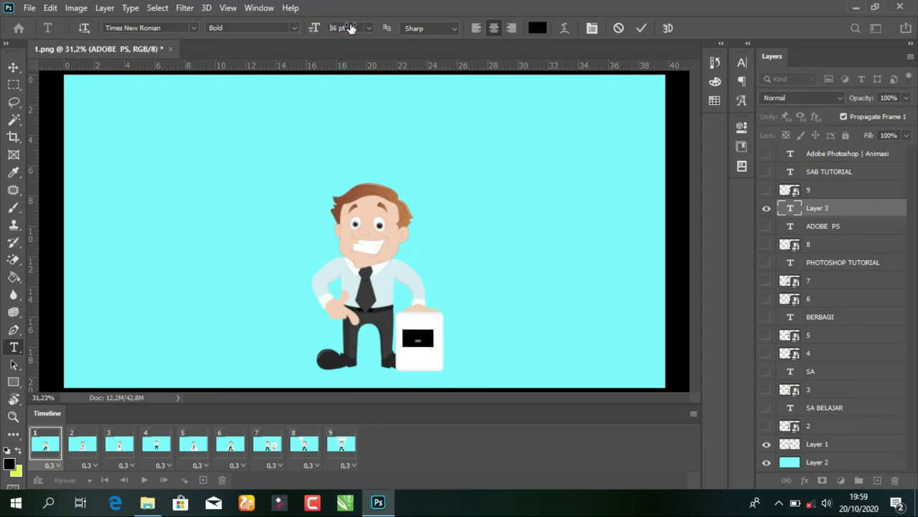
pyautogui.click(418, 336)
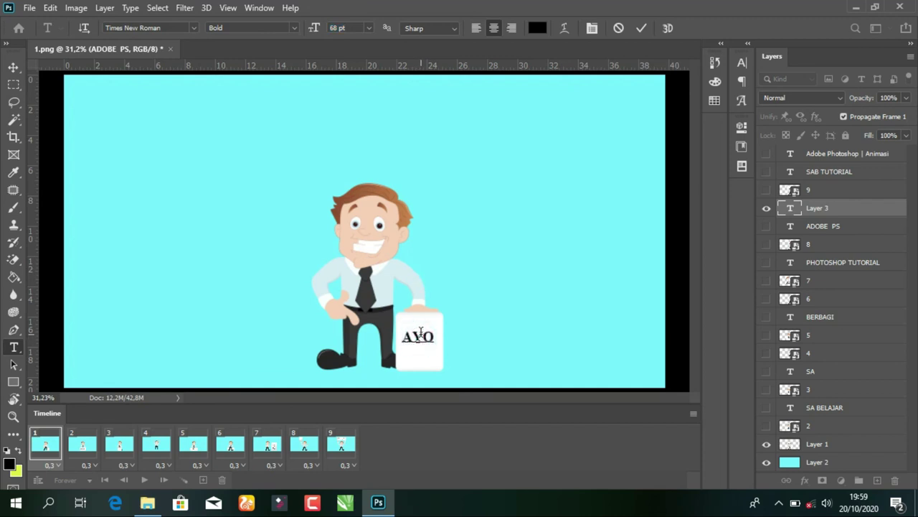
pyautogui.click(13, 66)
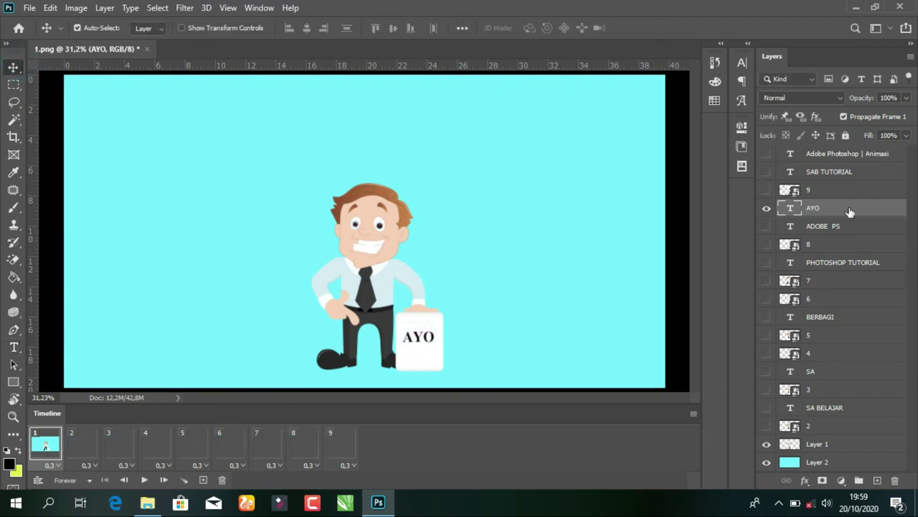
pyautogui.moveTo(833, 209); pyautogui.dragTo(843, 436)
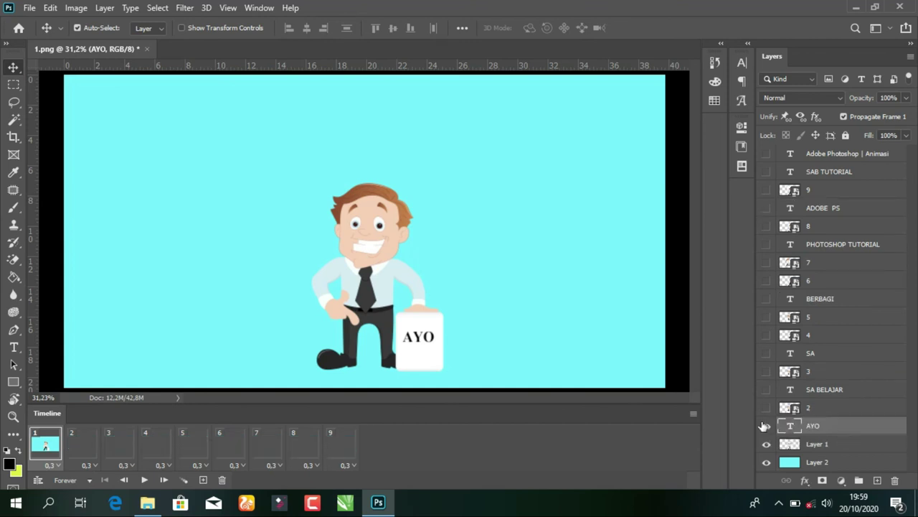
# Hide the AYO text in frames 3 and 4
pyautogui.click(83, 447)
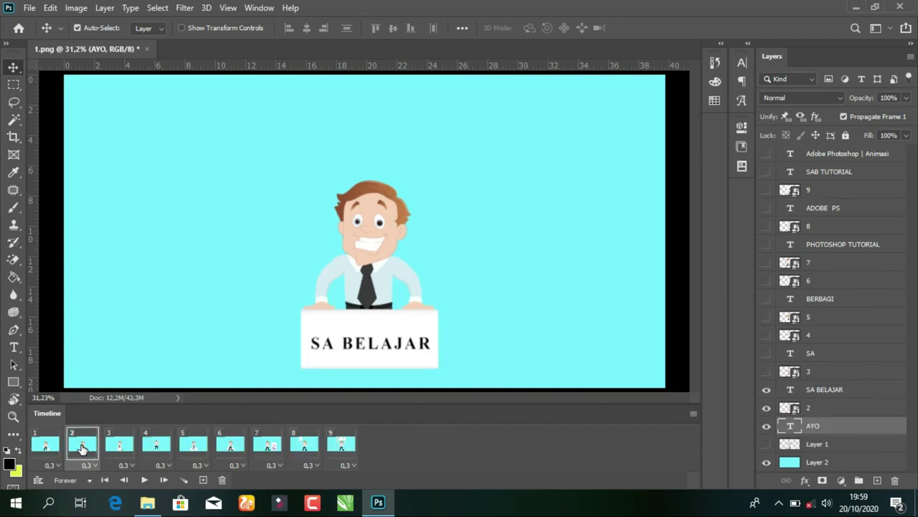
pyautogui.click(49, 446)
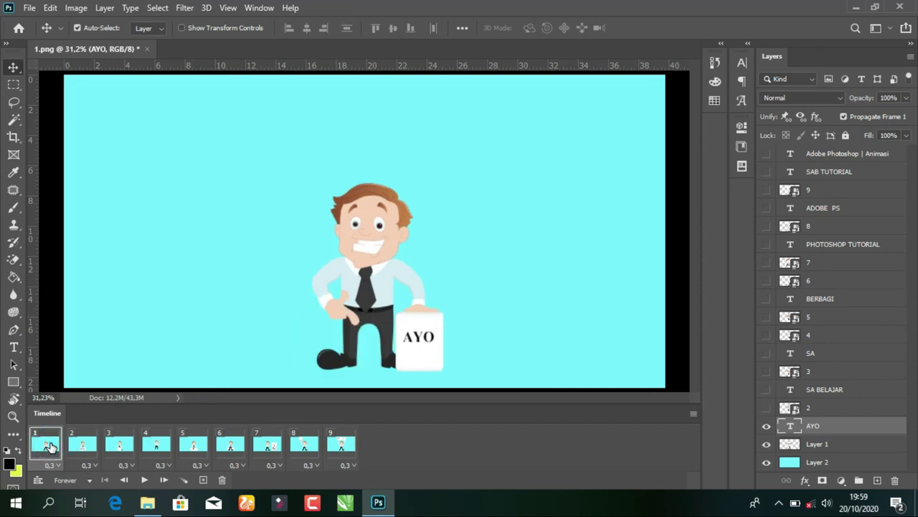
pyautogui.click(79, 448)
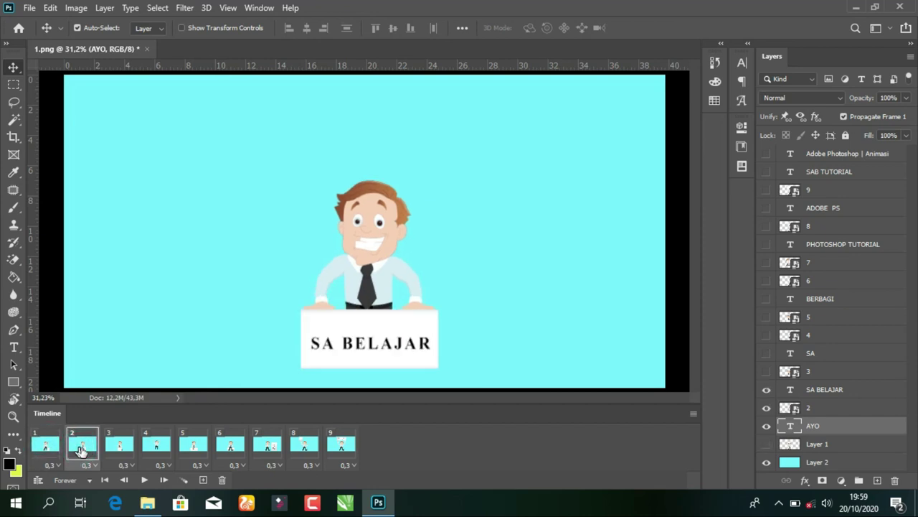
pyautogui.click(120, 445)
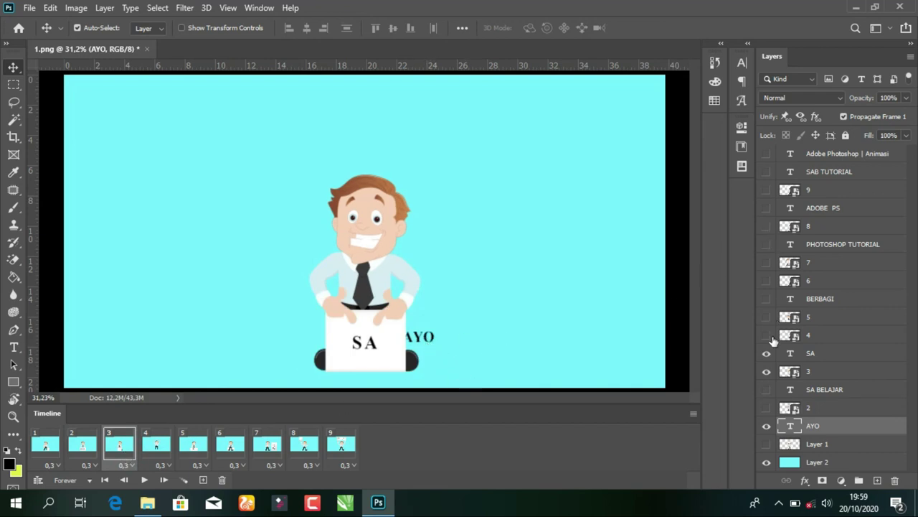
pyautogui.click(767, 429)
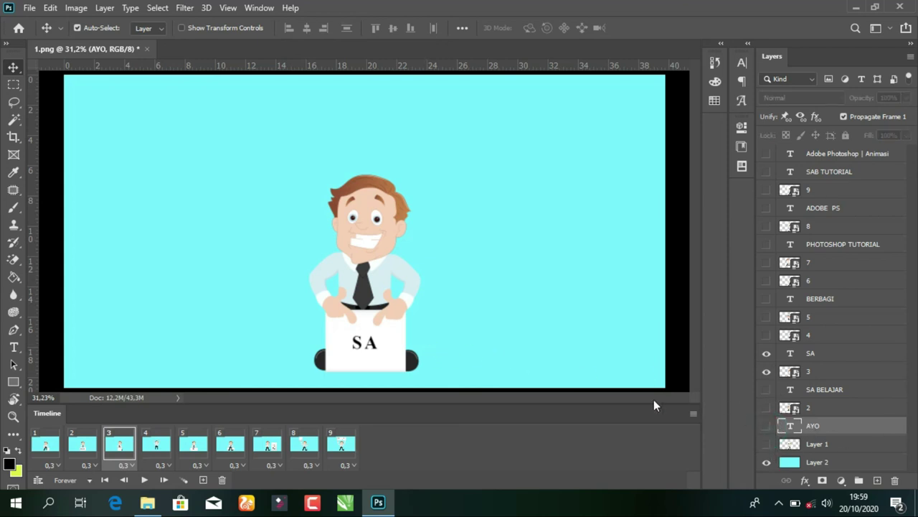
pyautogui.click(147, 456)
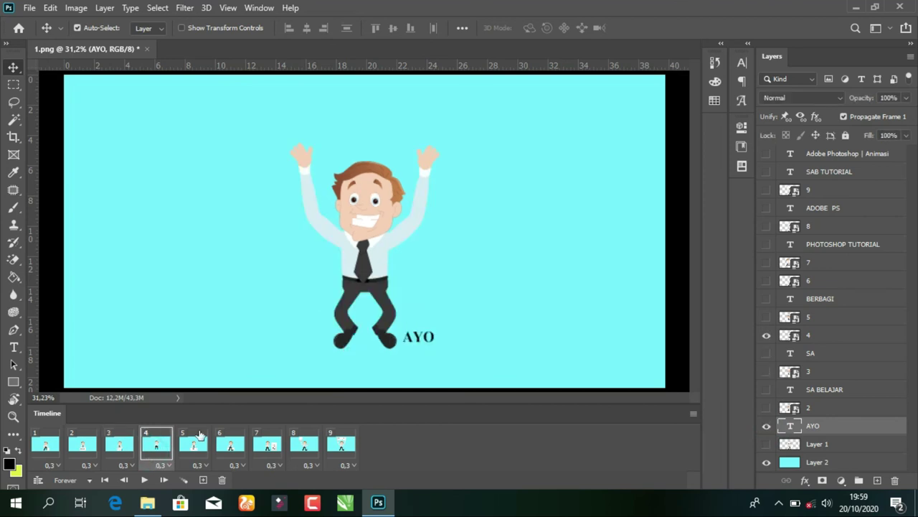
pyautogui.click(766, 427)
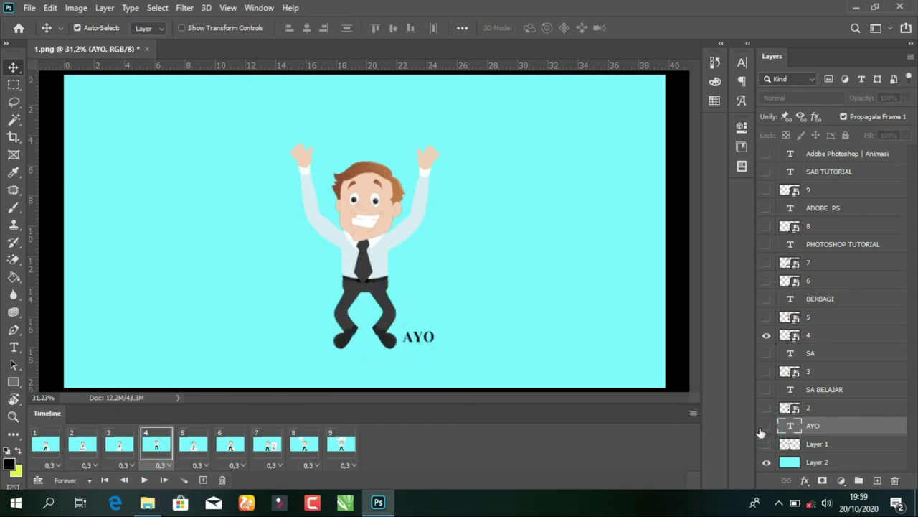
pyautogui.click(195, 445)
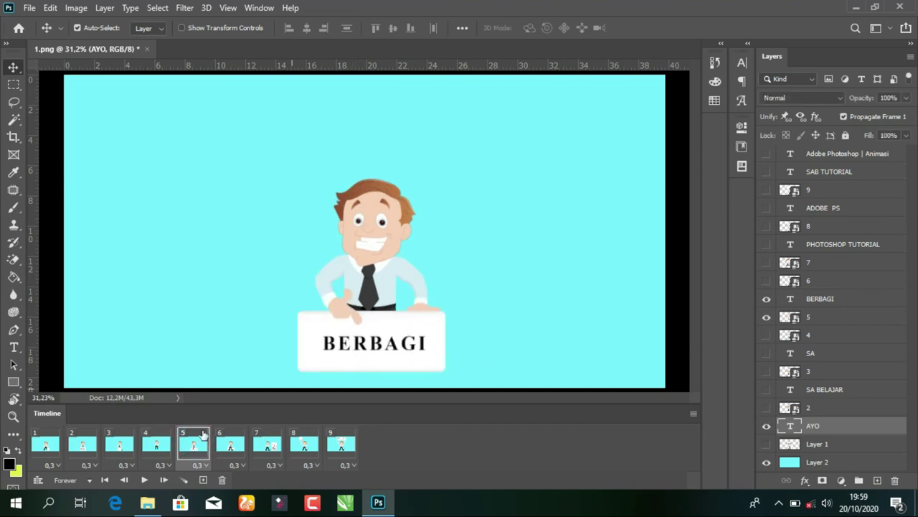
pyautogui.click(162, 445)
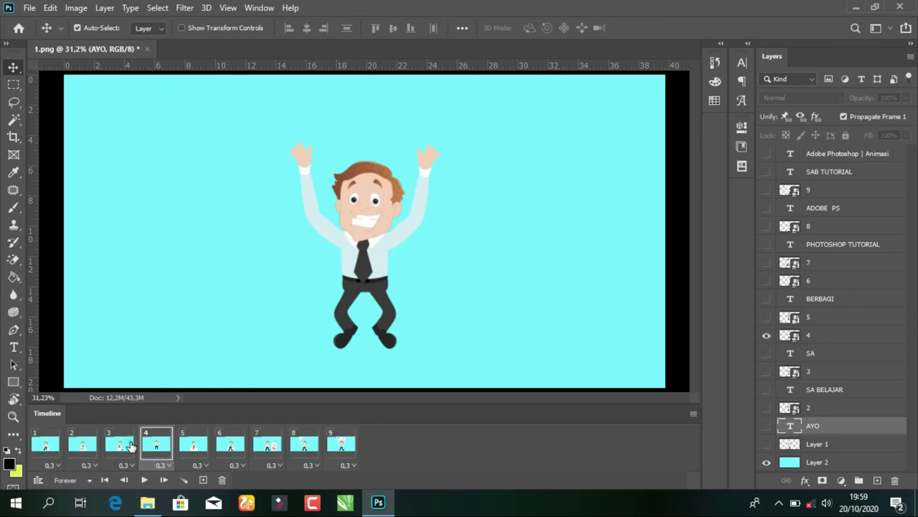
pyautogui.click(131, 447)
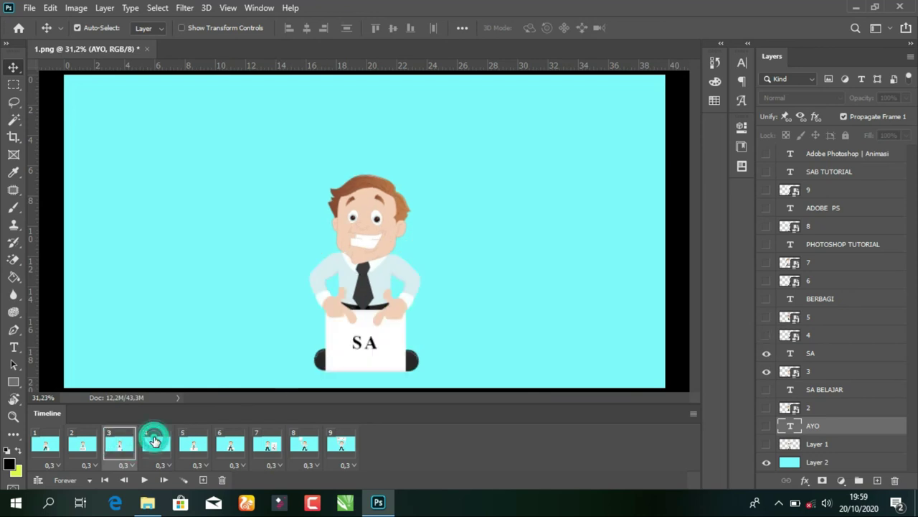
pyautogui.click(154, 440)
# Hide the AYO text in frames 7, 8 and 9, then play the animation
pyautogui.click(187, 445)
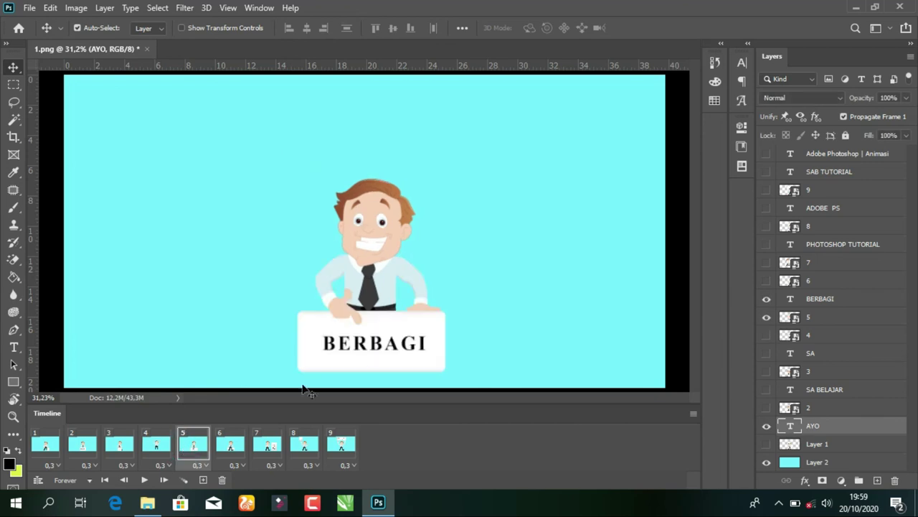
pyautogui.click(243, 442)
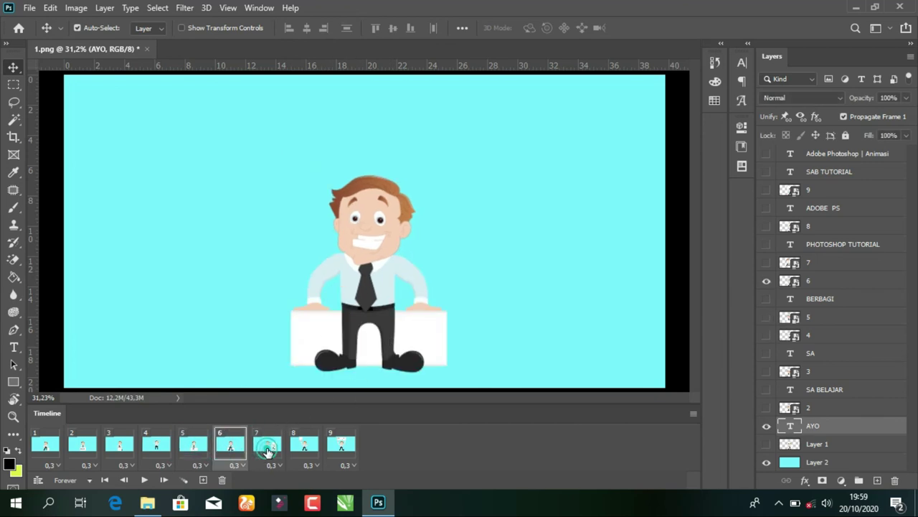
pyautogui.click(266, 450)
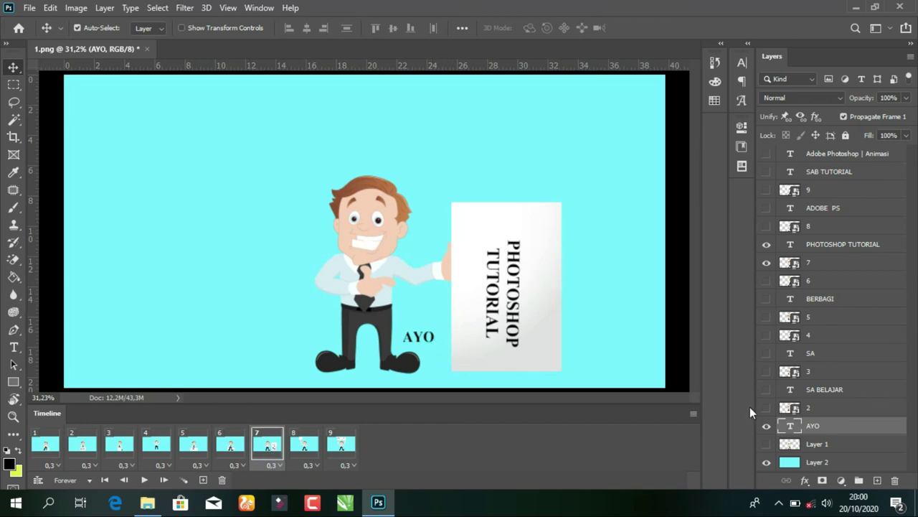
pyautogui.click(766, 426)
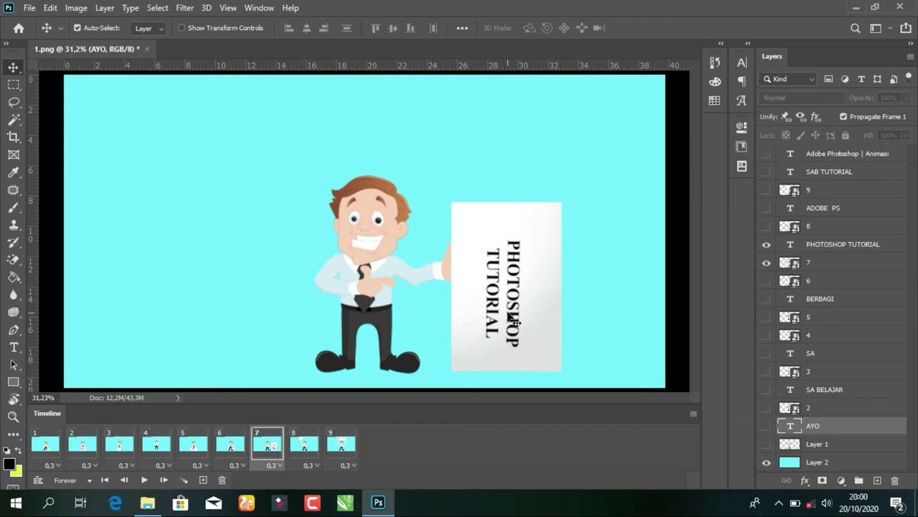
pyautogui.click(304, 443)
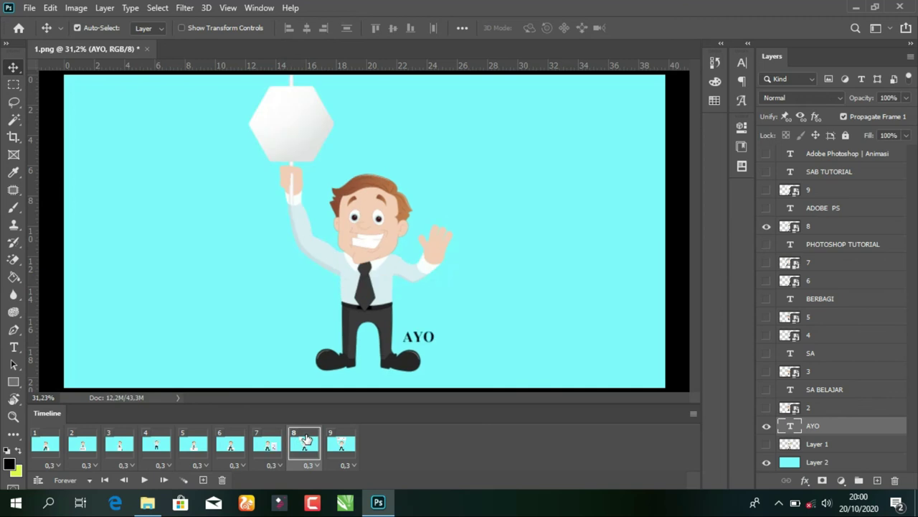
pyautogui.click(766, 427)
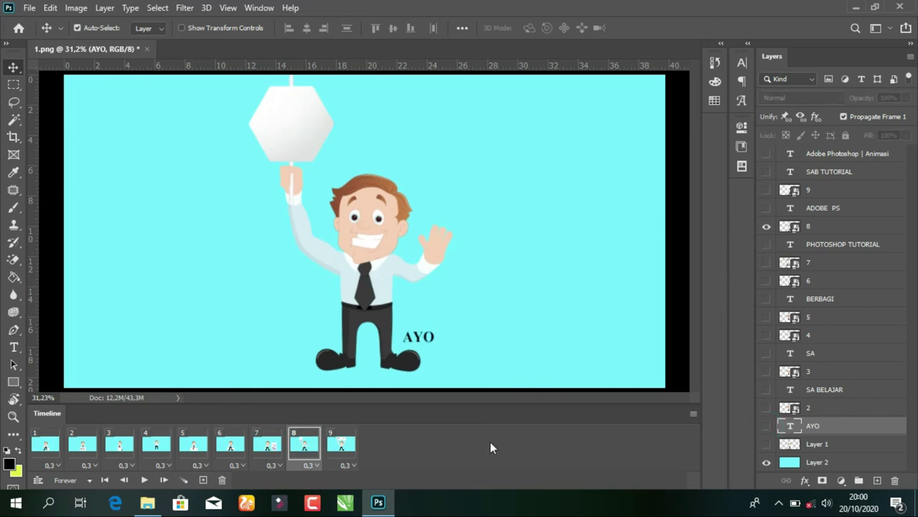
pyautogui.click(337, 443)
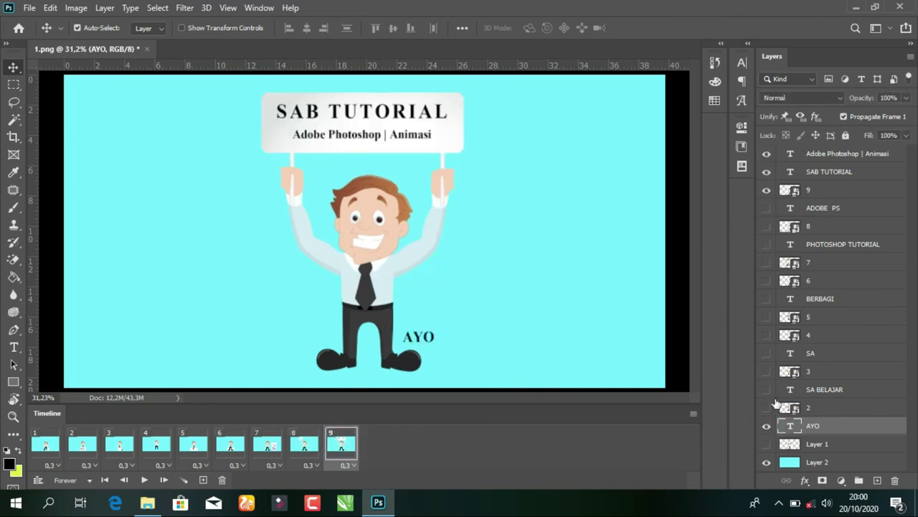
pyautogui.click(772, 429)
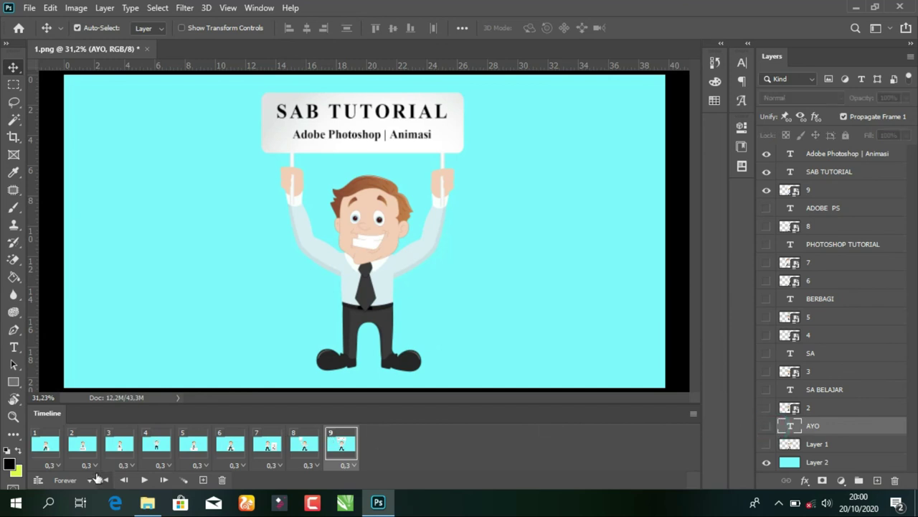
pyautogui.click(144, 481)
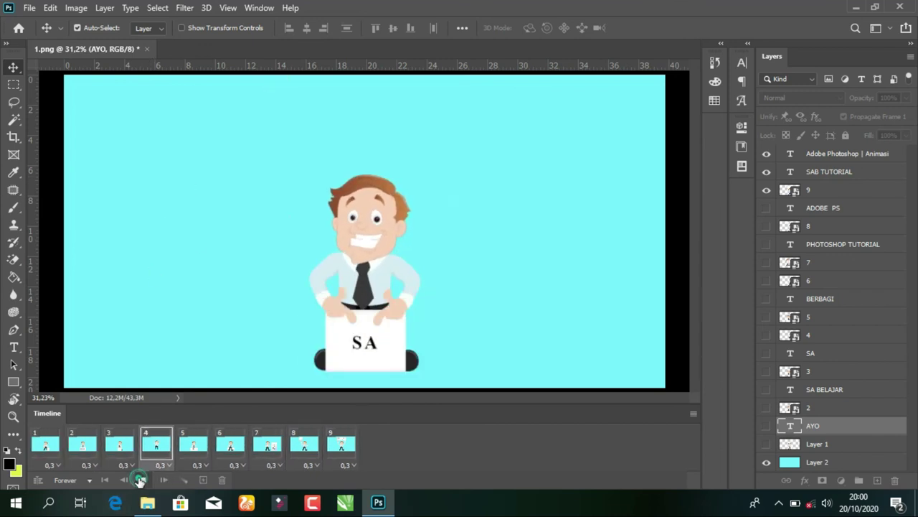
# Stop playback, show ADOBE PS again on frame 8, replay, and cancel an Open dialog
pyautogui.click(143, 480)
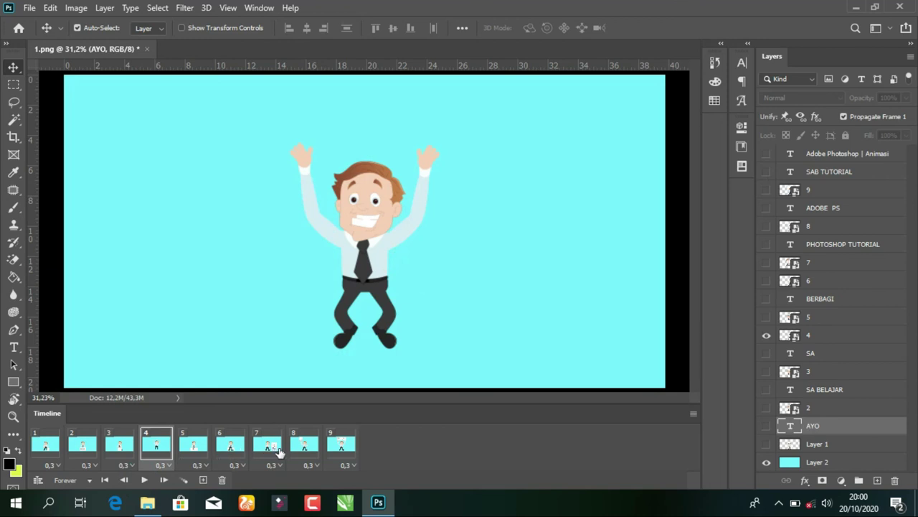
pyautogui.click(301, 446)
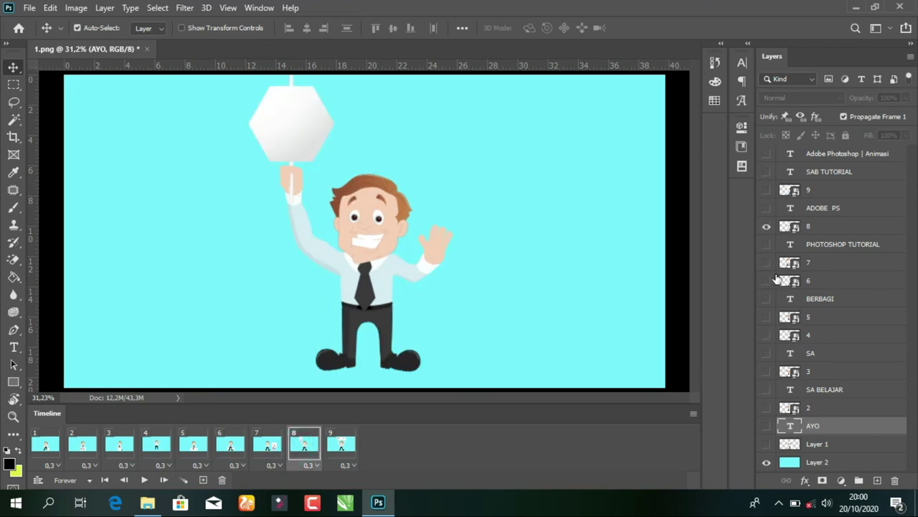
pyautogui.click(766, 208)
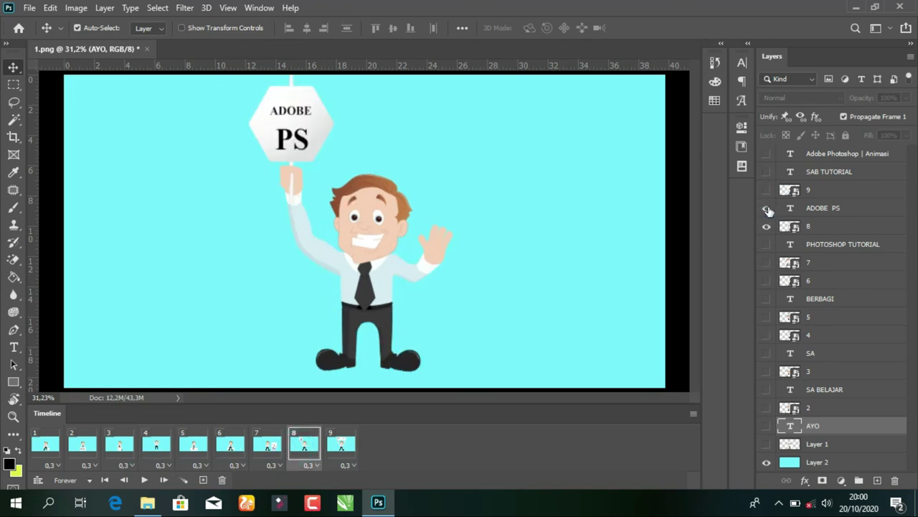
pyautogui.click(143, 479)
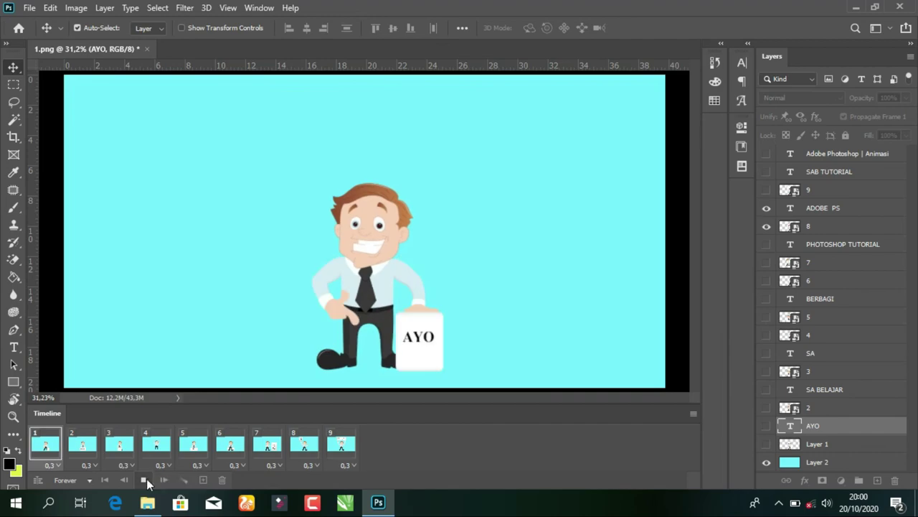
pyautogui.hotkey('ctrl', 'o')
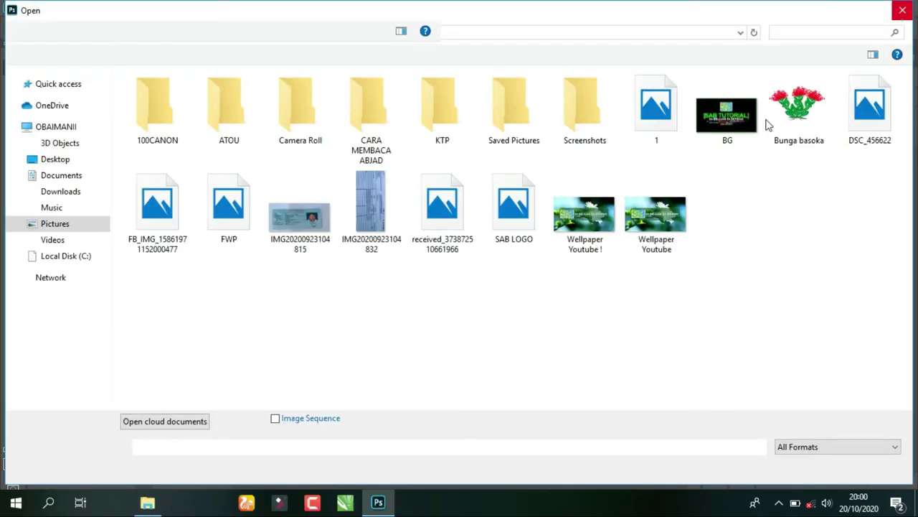
pyautogui.press('Escape')
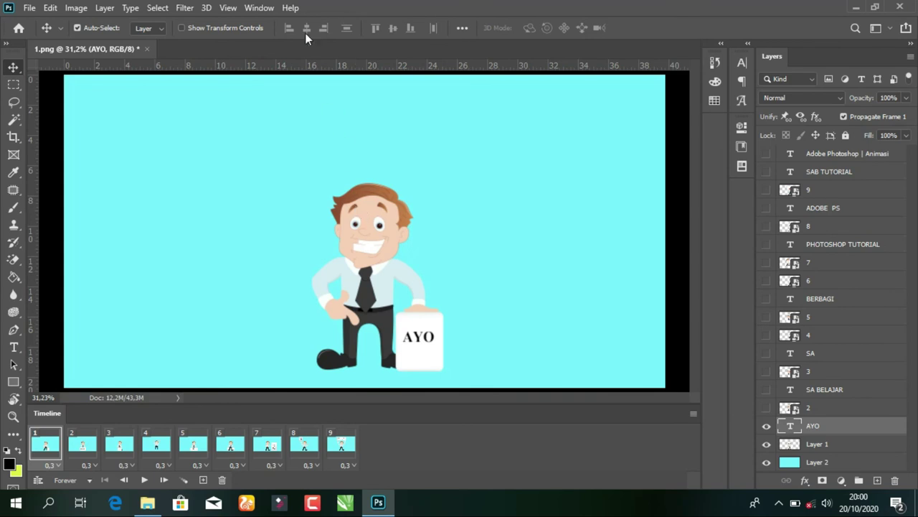
# In Save for Web (Legacy), choose GIF format, fit the preview on screen, and begin saving
pyautogui.click(29, 8)
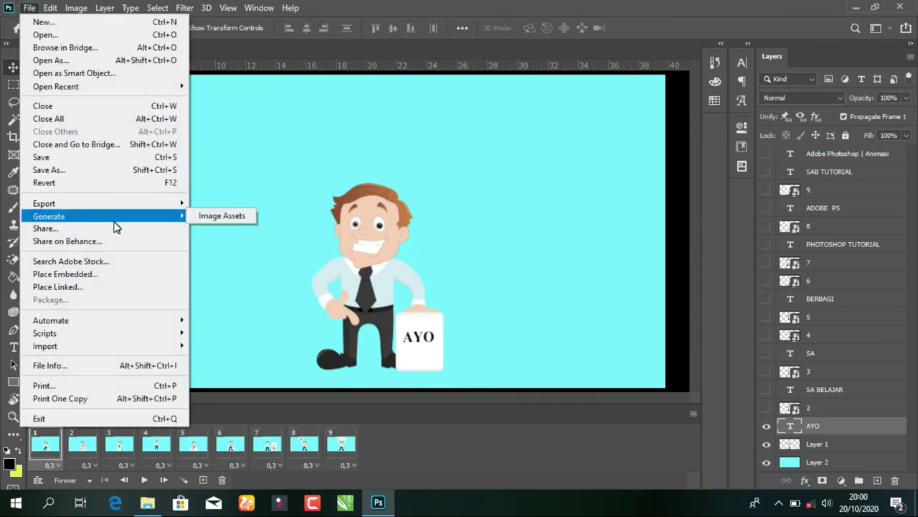
pyautogui.moveTo(43, 203)
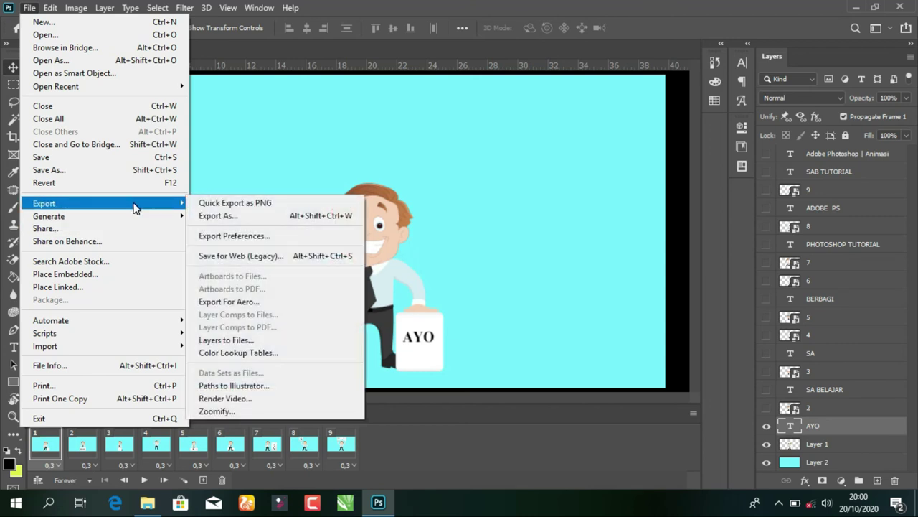
pyautogui.click(255, 264)
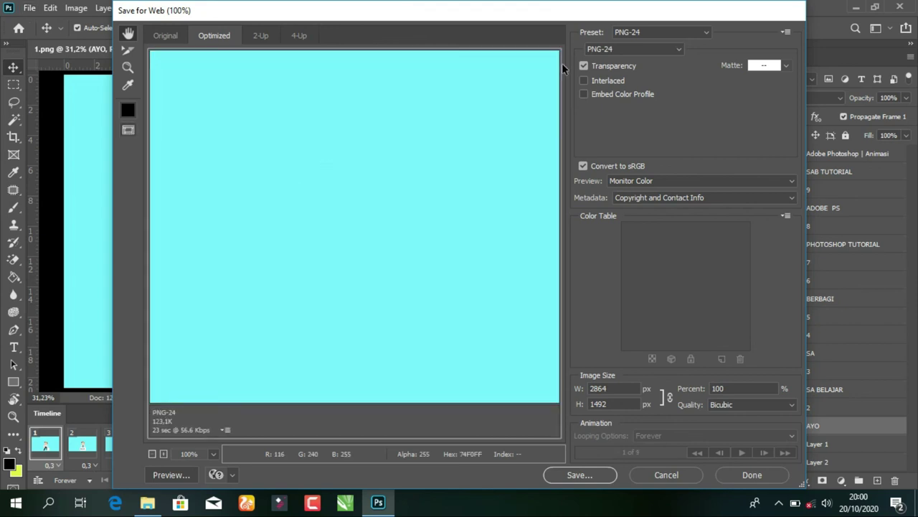
pyautogui.click(620, 48)
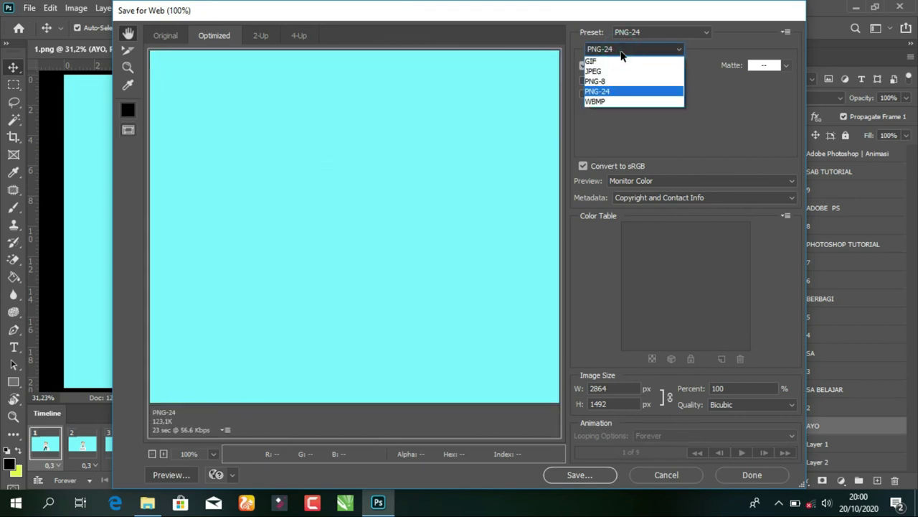
pyautogui.click(615, 59)
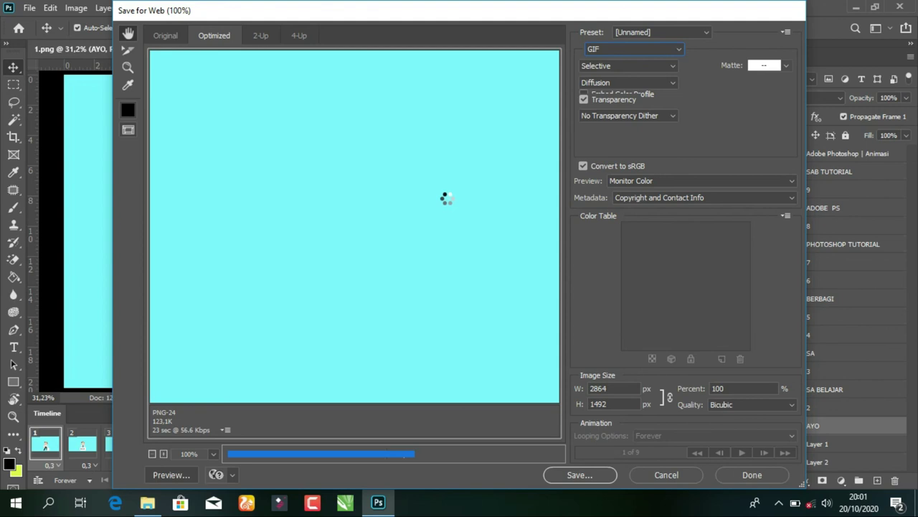
pyautogui.rightClick(409, 346)
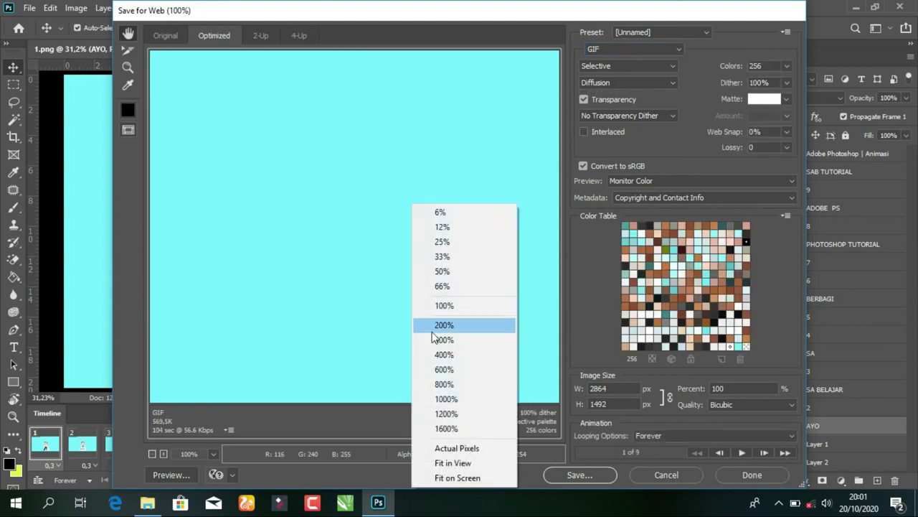
pyautogui.click(452, 305)
pyautogui.rightClick(445, 289)
pyautogui.click(488, 403)
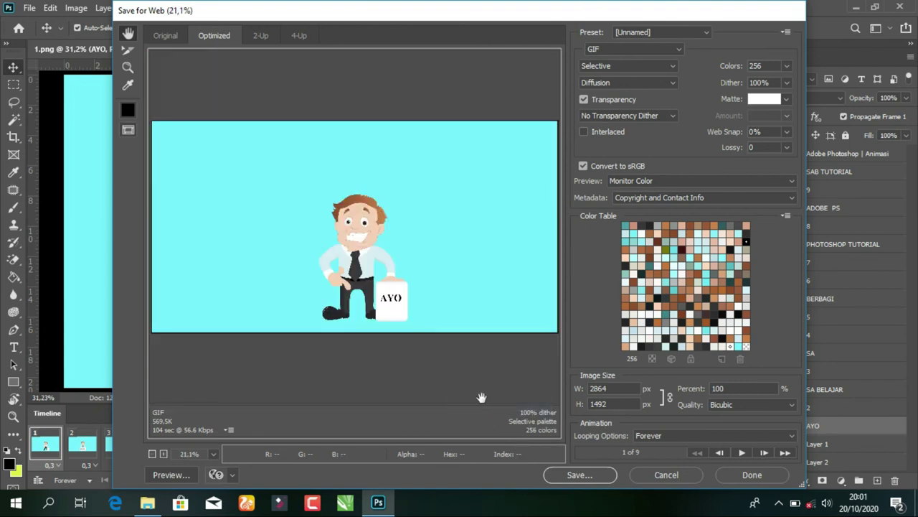
pyautogui.click(585, 475)
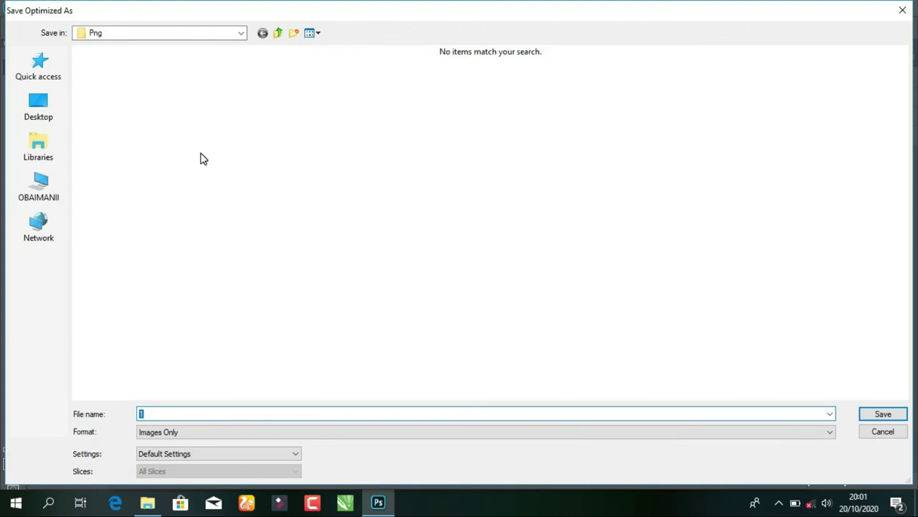
# Save the optimized GIF to the Desktop as Animasi, then minimize Photoshop
pyautogui.click(55, 103)
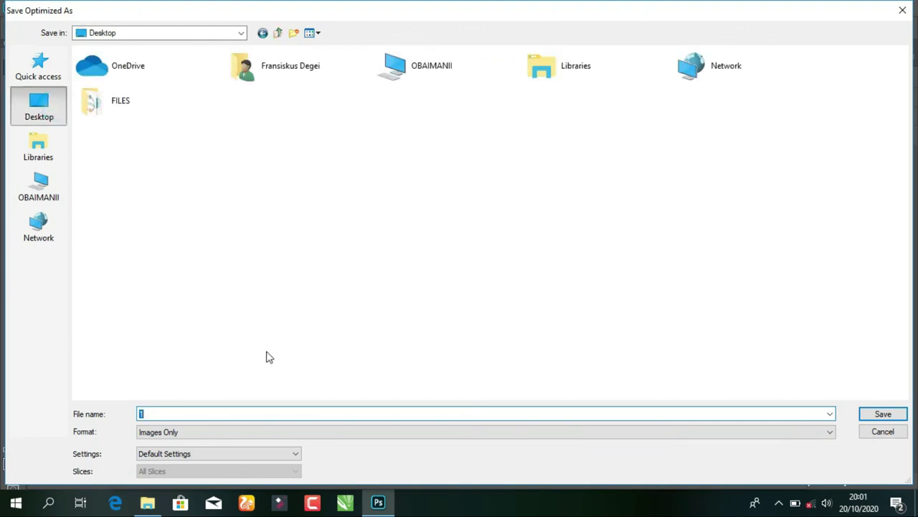
pyautogui.write('aNIMASI')
pyautogui.hotkey('ctrl', 'a')
pyautogui.write('a')
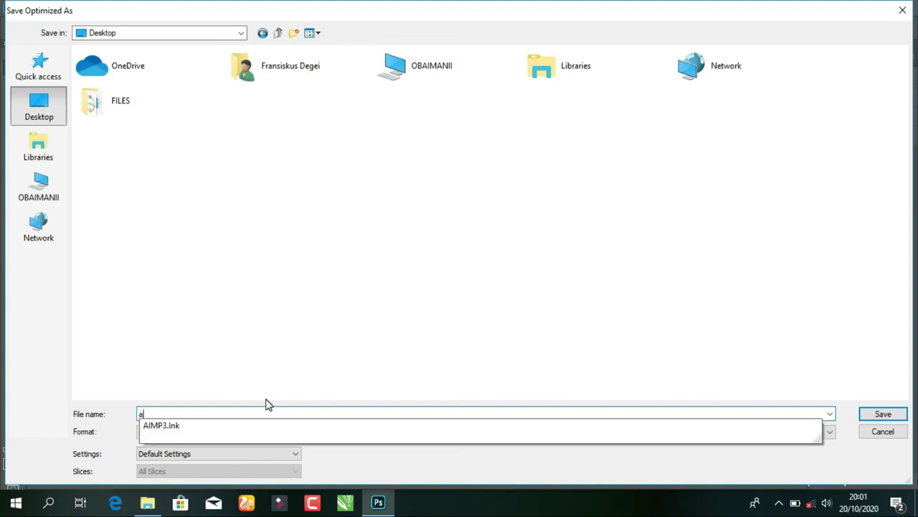
pyautogui.write('nim')
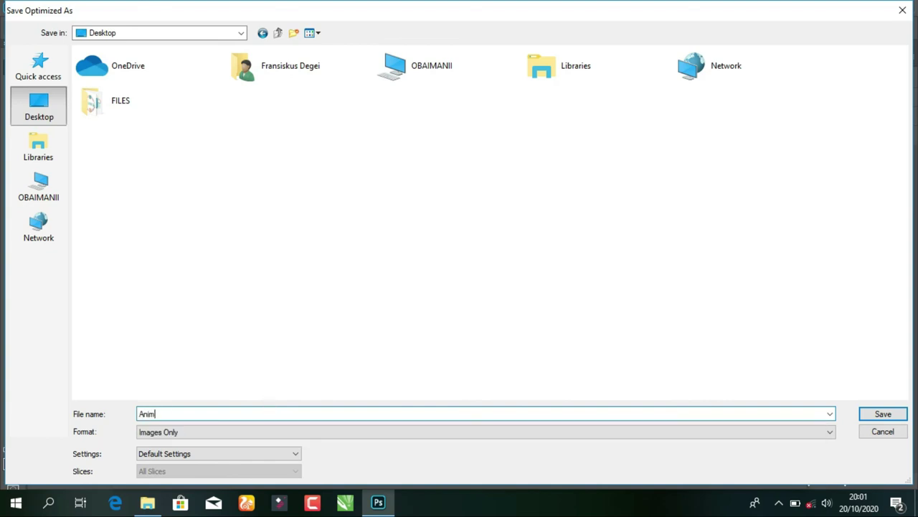
pyautogui.click(882, 414)
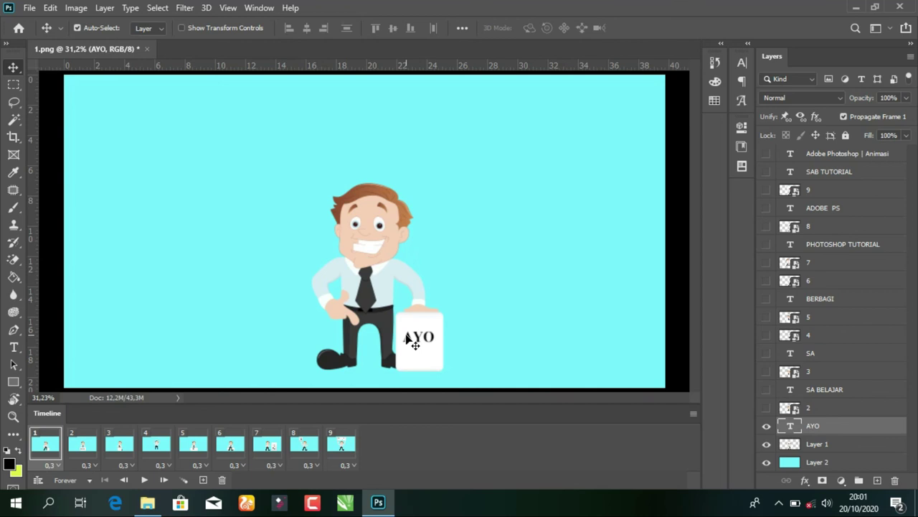
pyautogui.click(854, 8)
# Preview Animasi.gif in Windows Photos, close it, and bring up the file's context menu
pyautogui.click(846, 12)
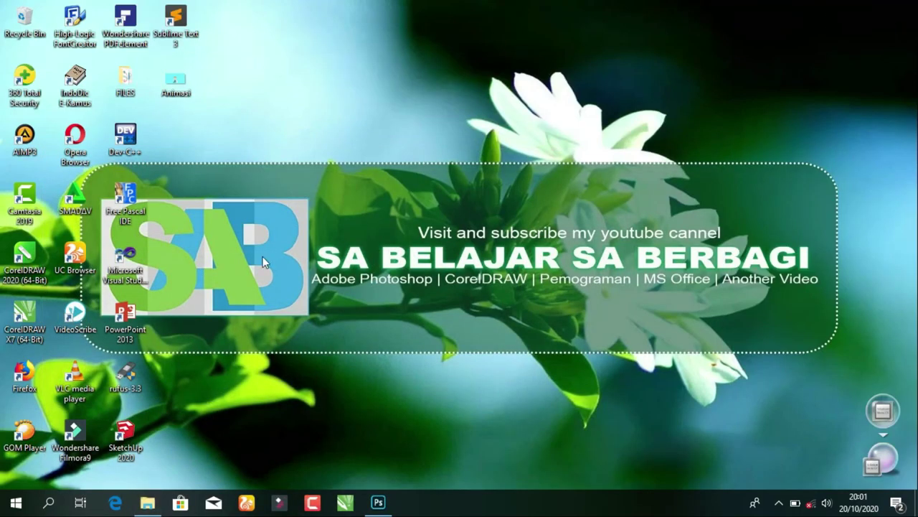
pyautogui.doubleClick(181, 76)
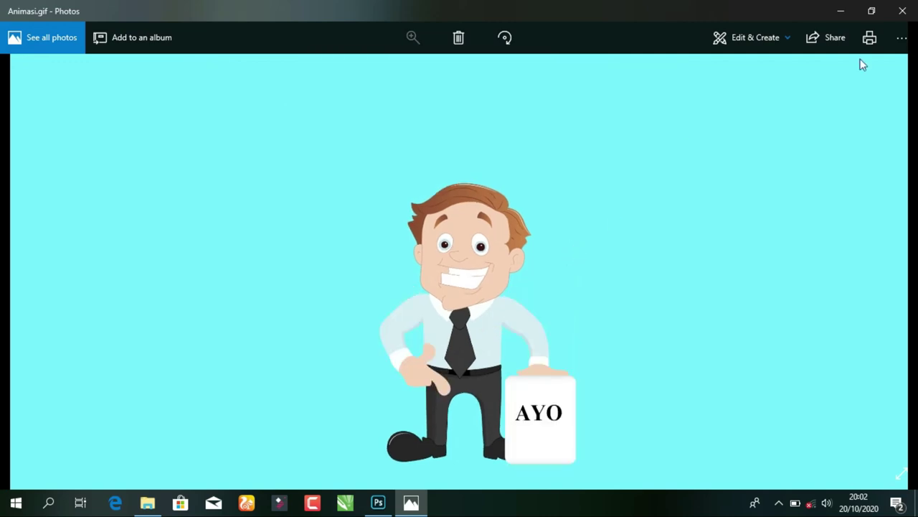
pyautogui.click(902, 10)
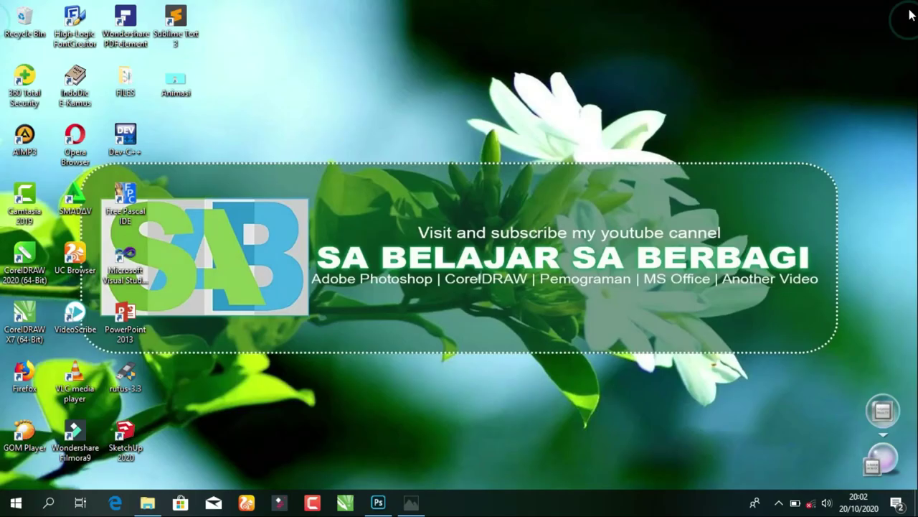
pyautogui.click(182, 87)
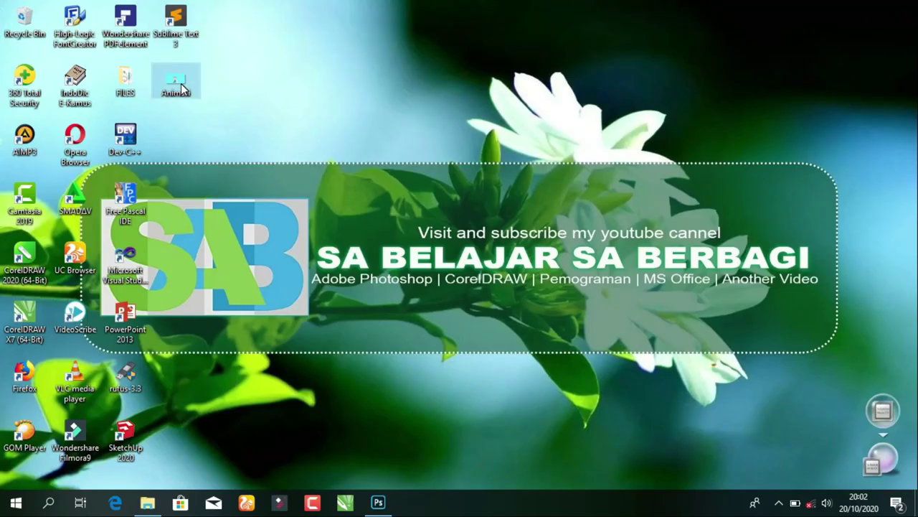
pyautogui.rightClick(181, 87)
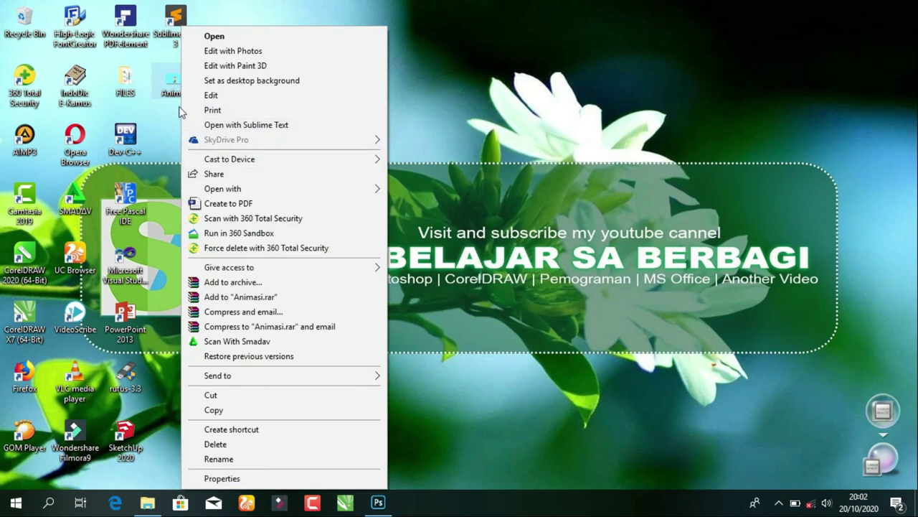
# Play Animasi.gif maximized in Internet Explorer, close it, and refresh the desktop
pyautogui.moveTo(222, 189)
pyautogui.click(426, 223)
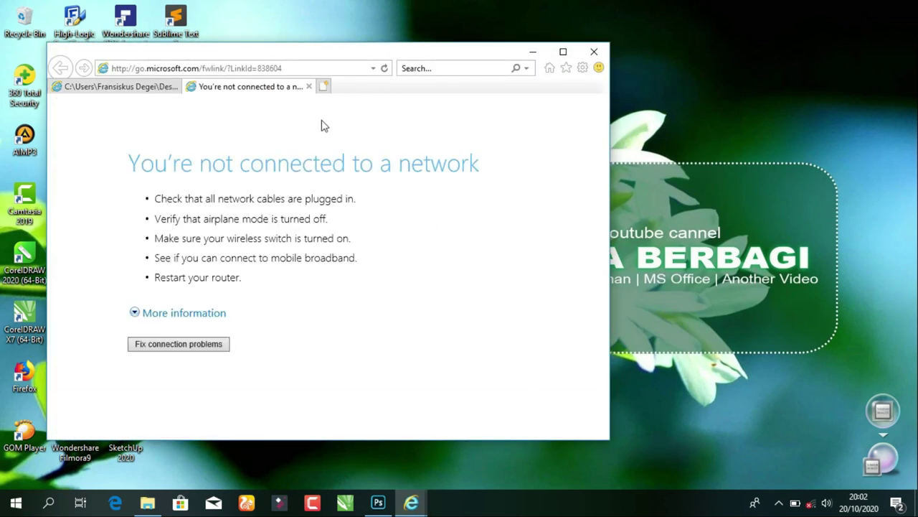
pyautogui.click(309, 86)
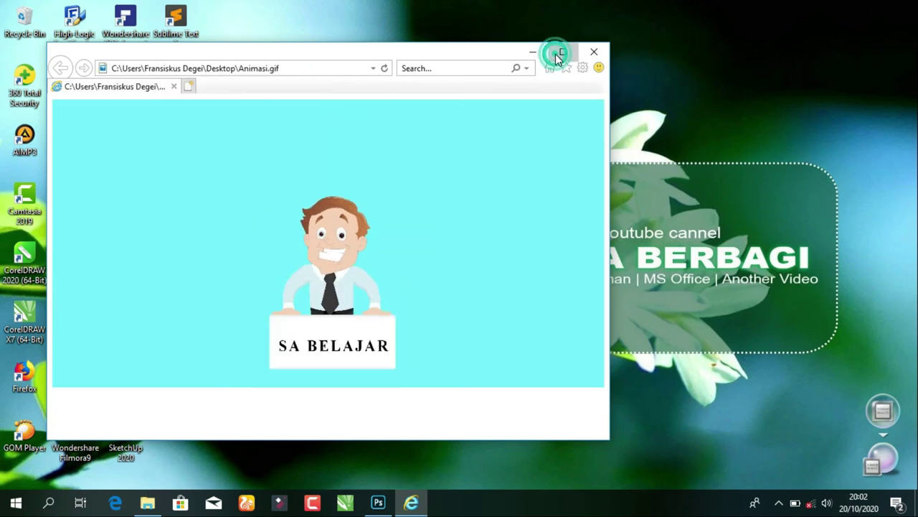
pyautogui.click(563, 52)
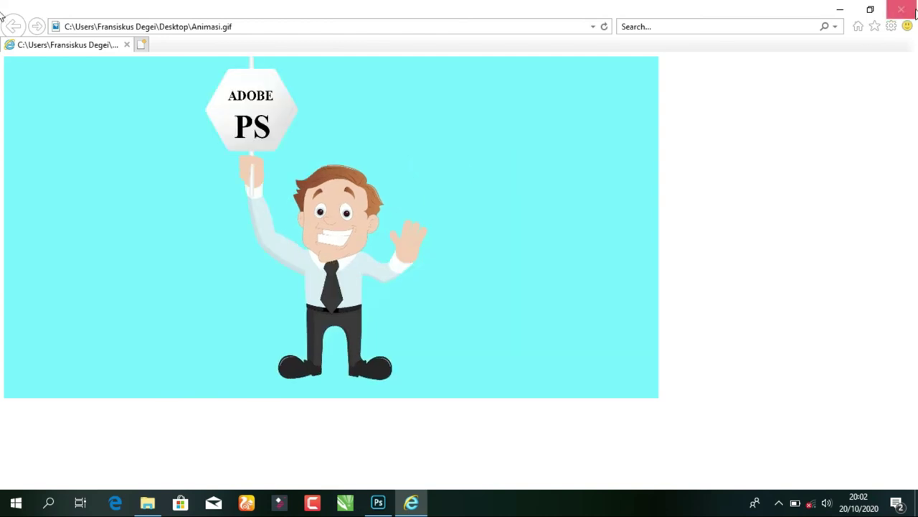
pyautogui.click(902, 9)
pyautogui.rightClick(537, 117)
pyautogui.click(566, 152)
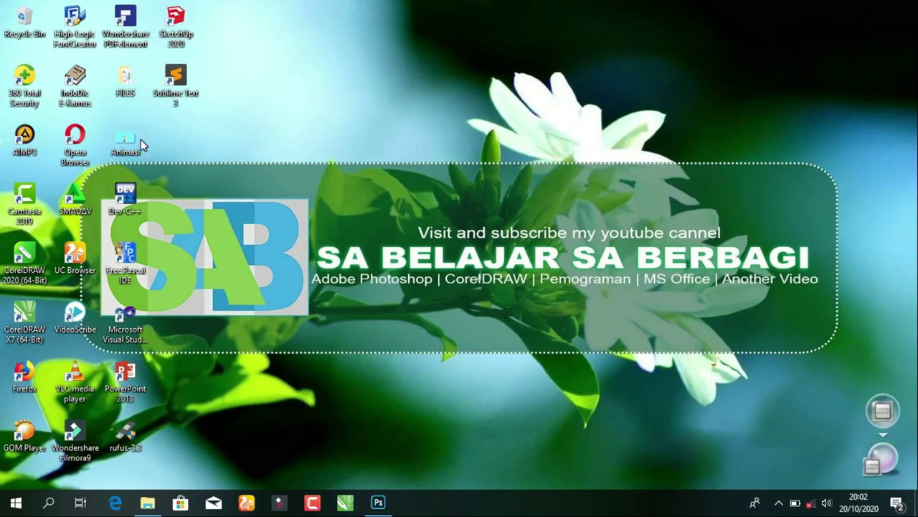